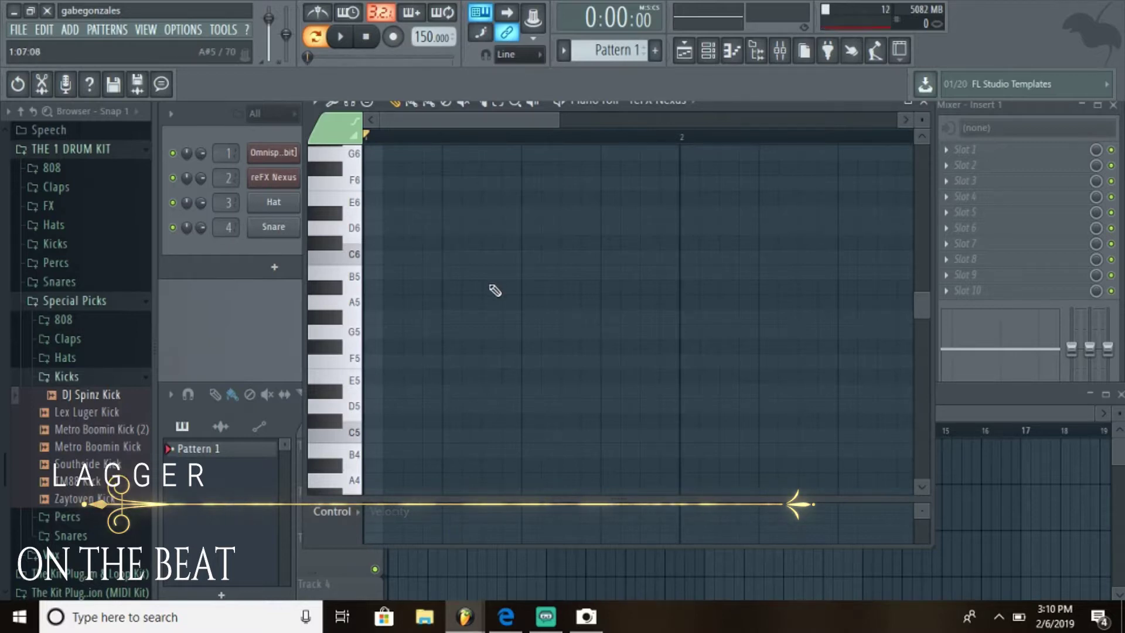
Build a one-bar chord of C5, D#5 and G5 in bar 1 of the reFX Nexus piano roll and play it.
scroll(496, 291, "down", 2, "ctrl")
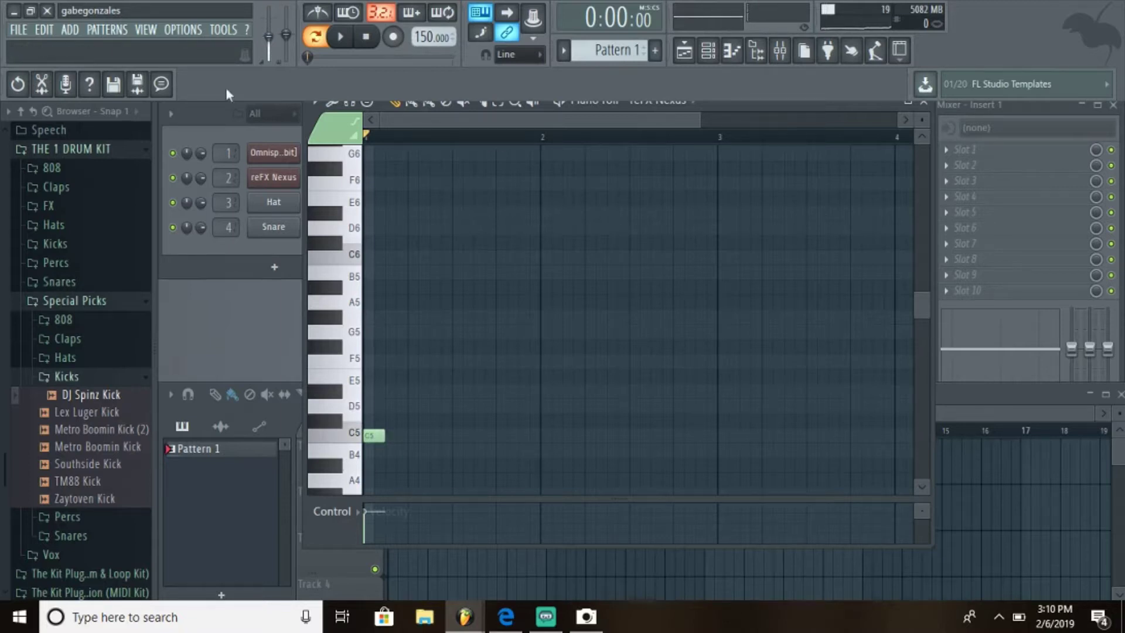
left_click(201, 178)
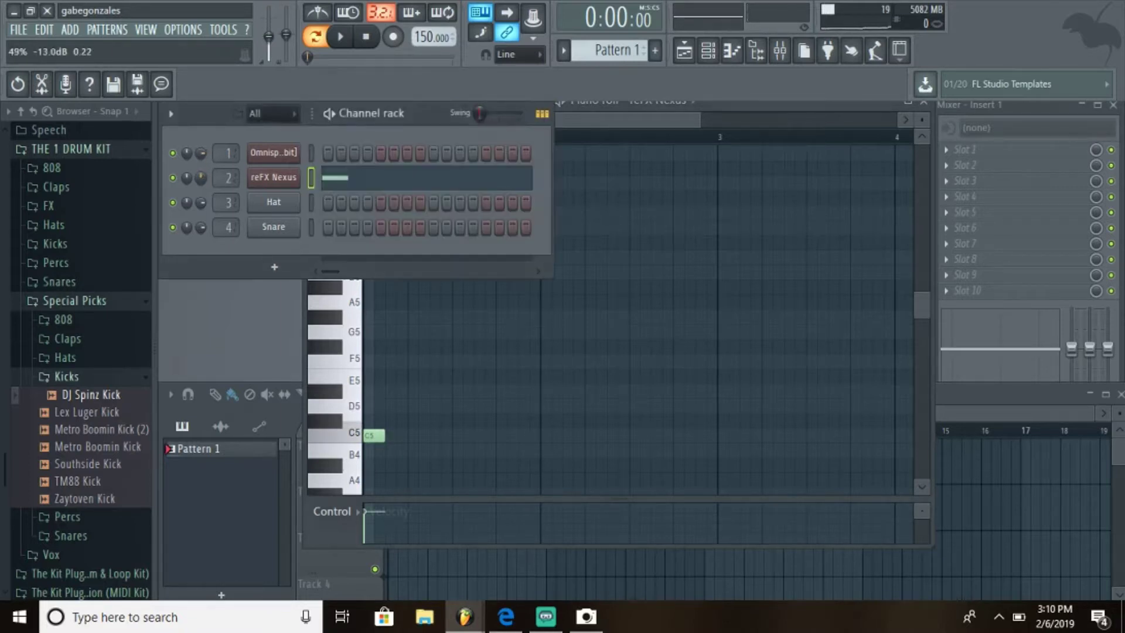
left_click_drag(382, 437, 536, 472)
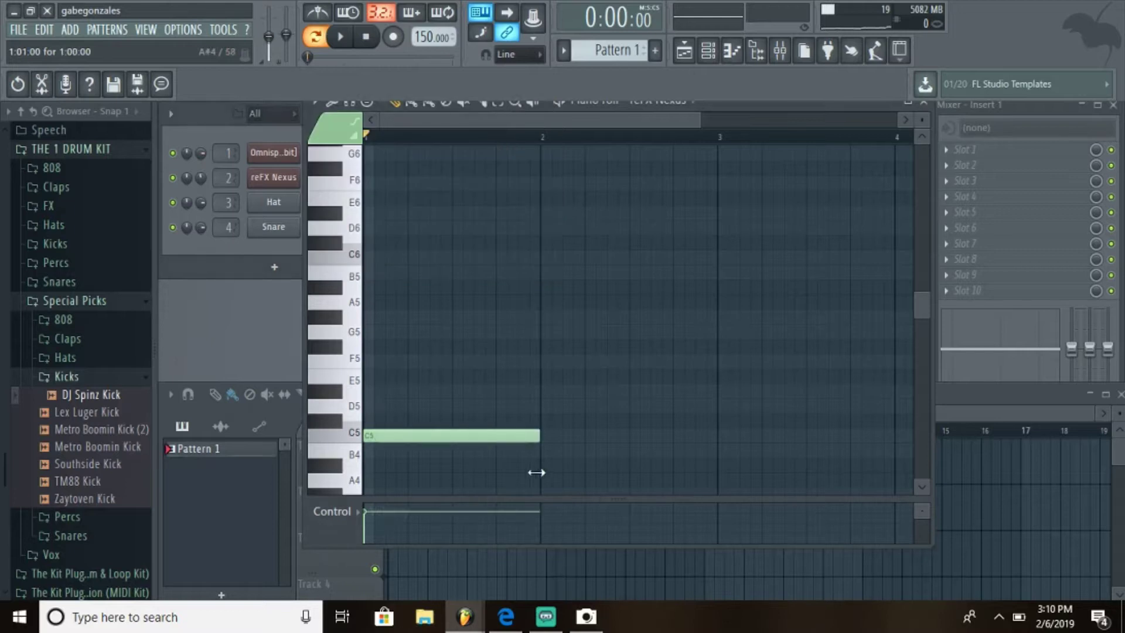
left_click(368, 332)
key("space")
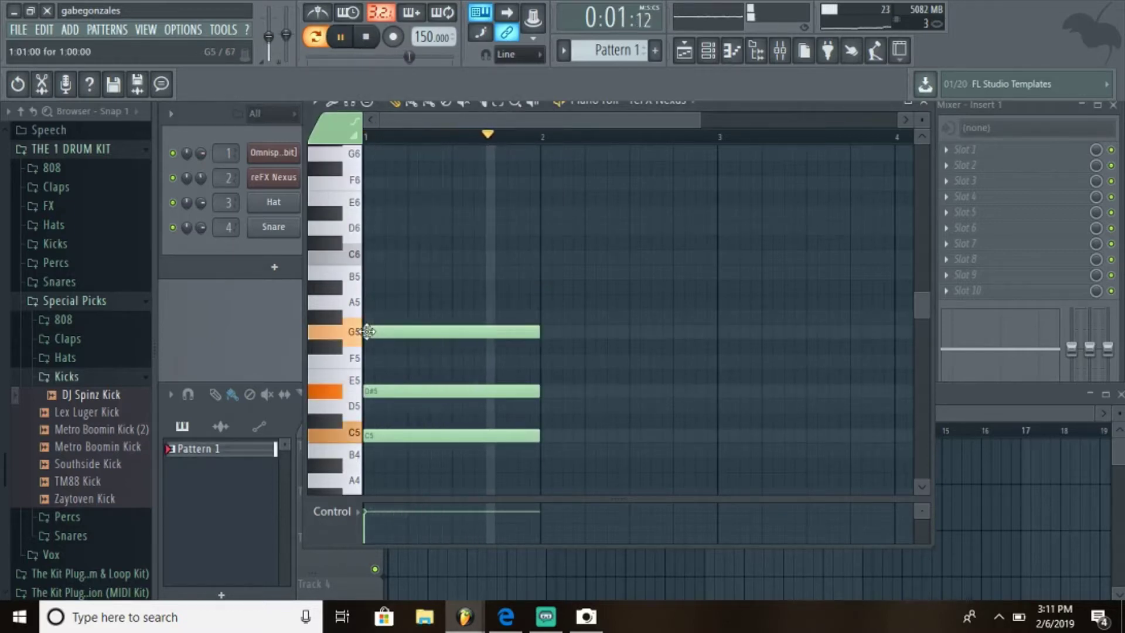
key("space")
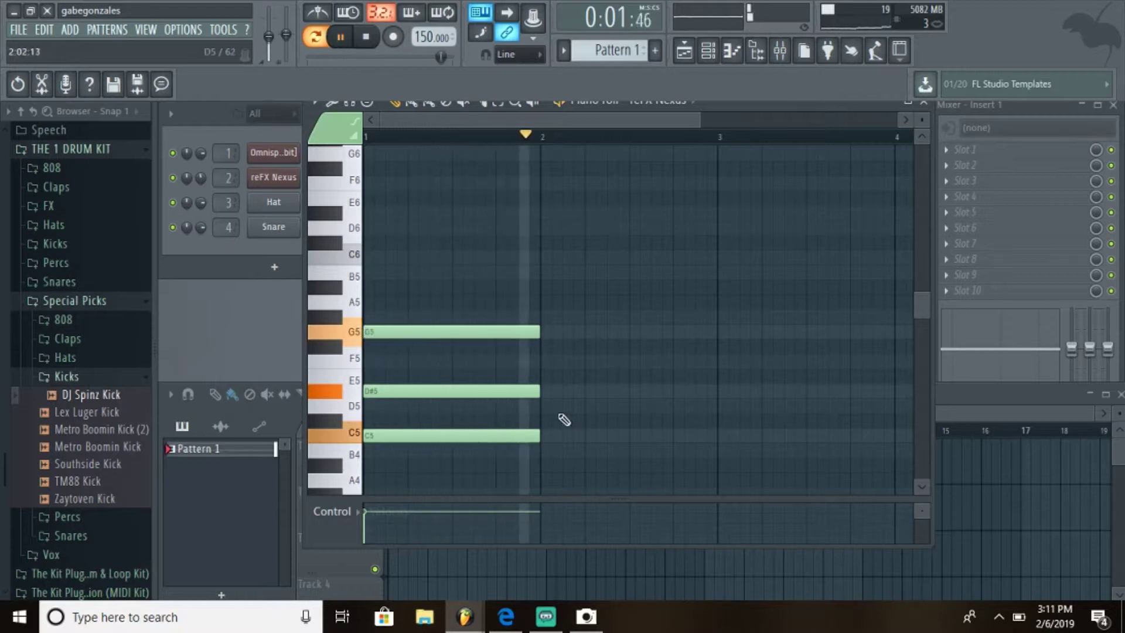
Try transposing the bar 1 chord up four semitones in stages, and return it to C5, D#5 and G5.
left_click_drag(560, 473, 406, 305)
key("shift+Up")
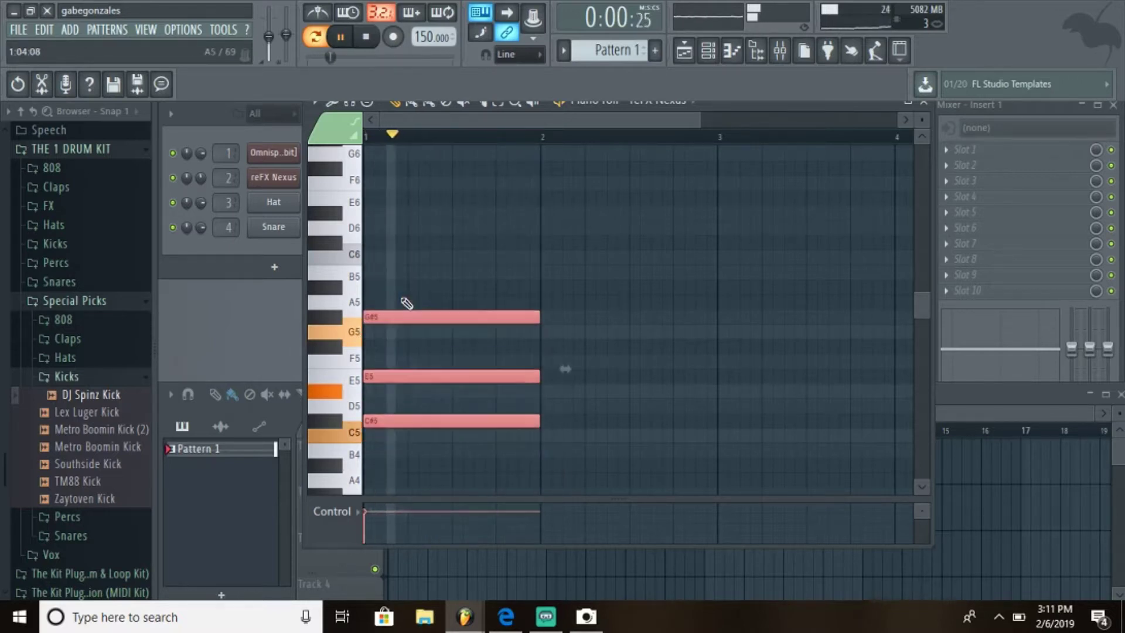
key("shift+Up")
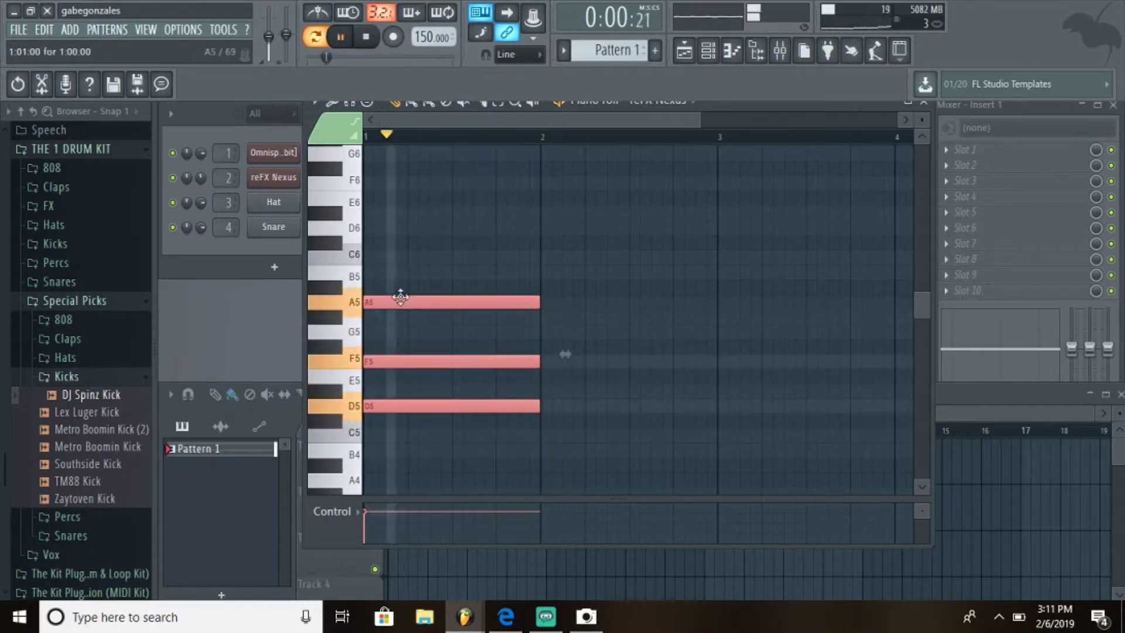
key("shift+Up")
key("ctrl+Down")
key("ctrl+Down")
key("ctrl+Up")
key("ctrl+Up")
key("shift+Up")
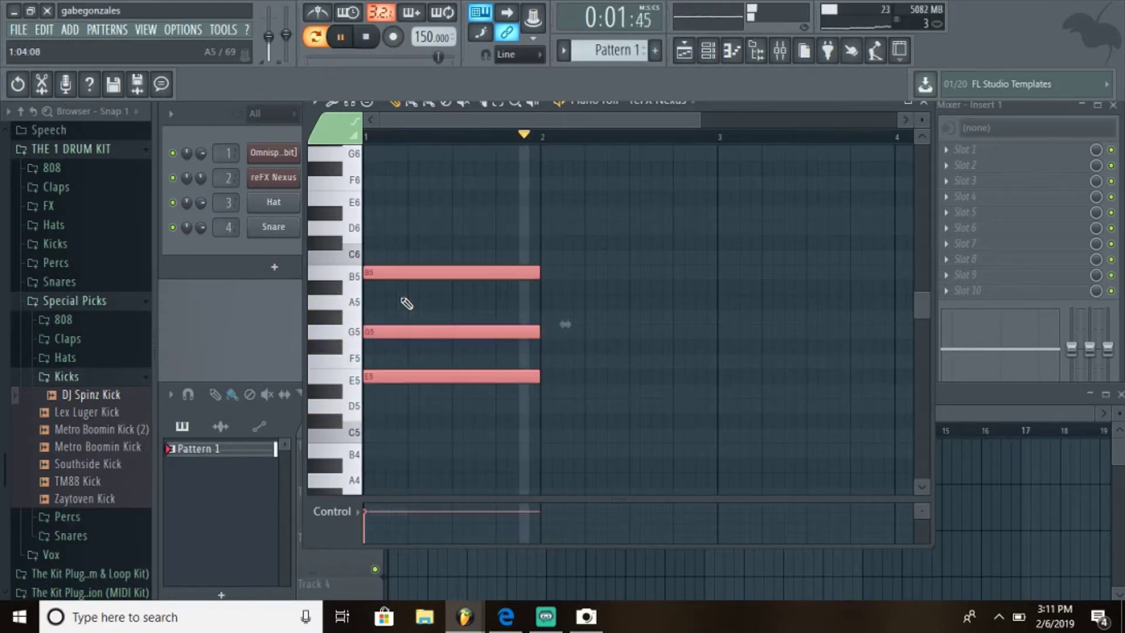
key("shift+Down")
key("shift+Down")
key("shift+Down")
key("shift+Down")
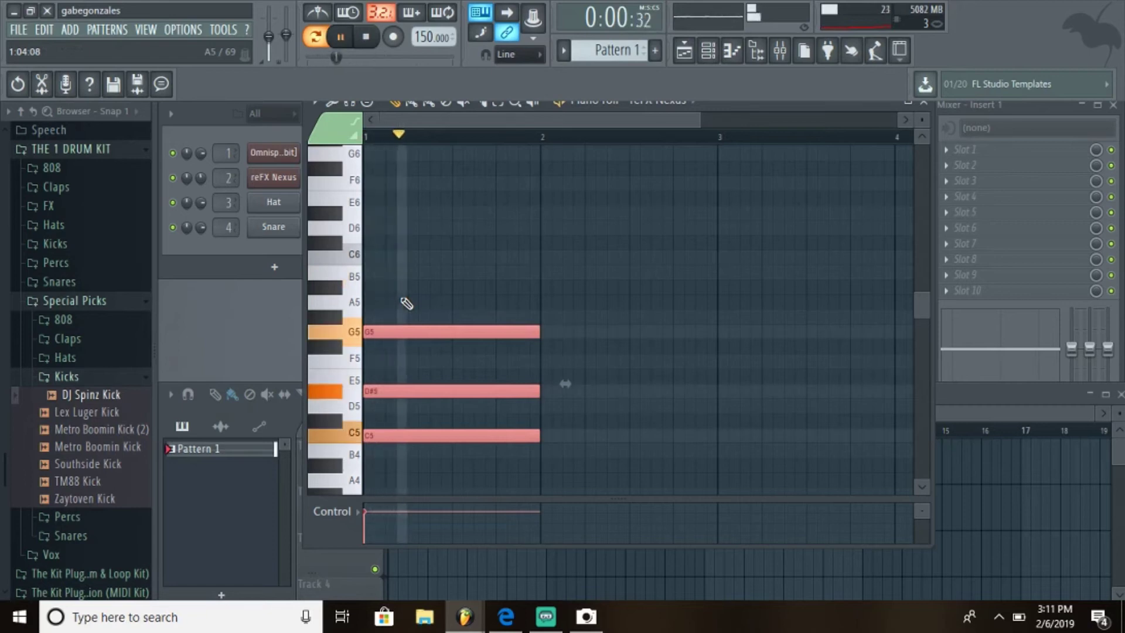
Add a one-bar chord of D#5, G5 and C6 in bar 2.
left_click(547, 333)
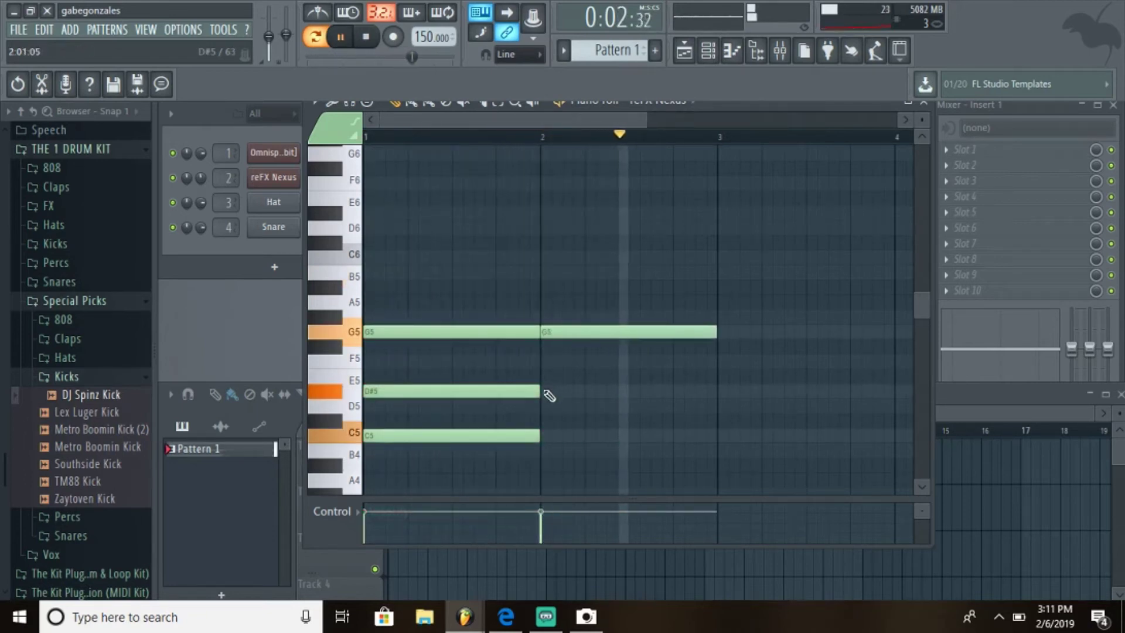
left_click(544, 390)
left_click(544, 273)
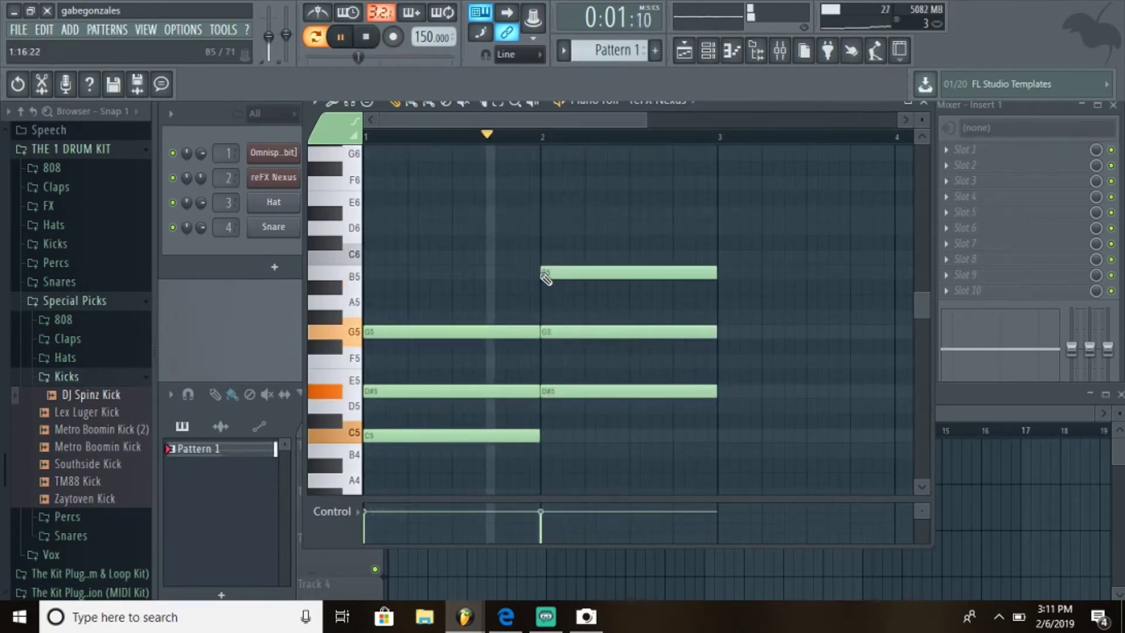
left_click_drag(545, 274, 549, 252)
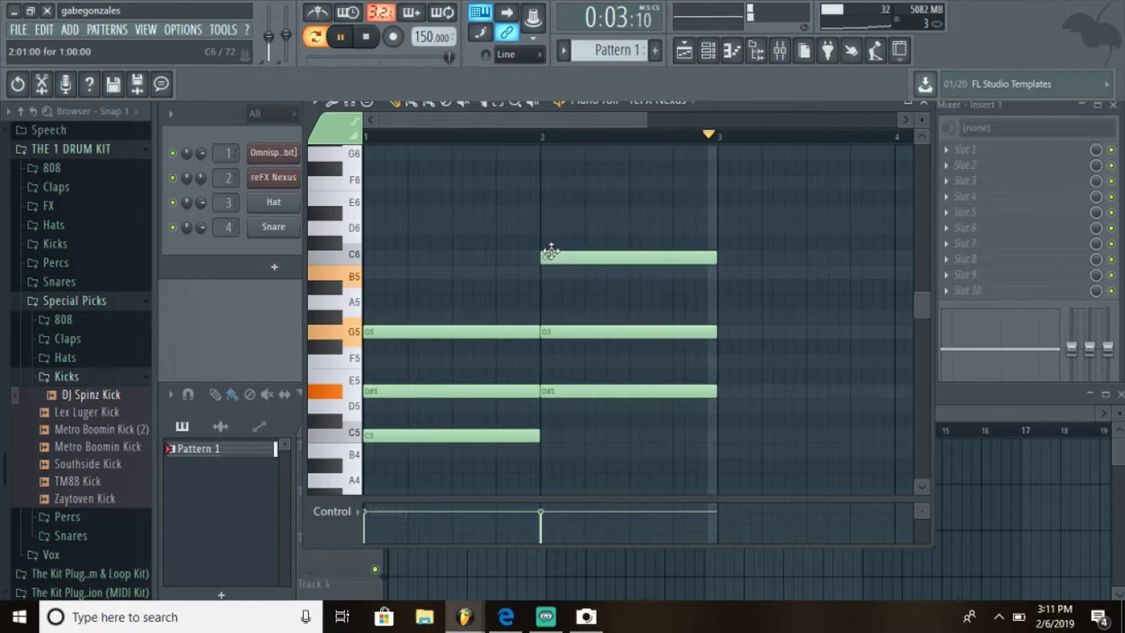
Add a one-bar chord of C5, F5 and G#5 in bar 3.
scroll(757, 375, "down", 3)
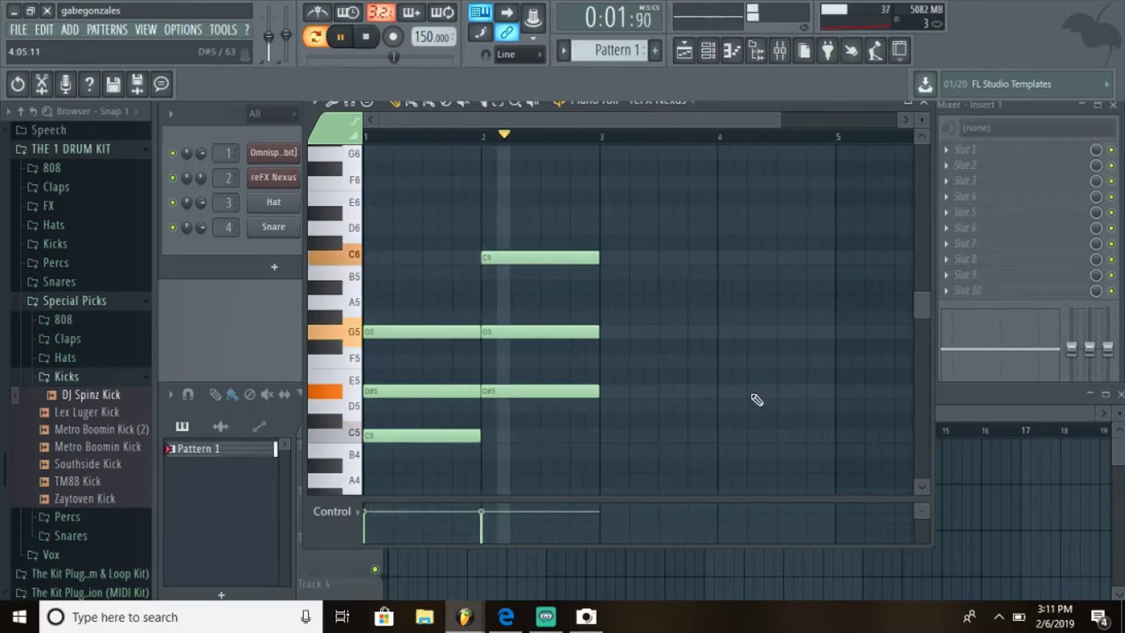
left_click(603, 317)
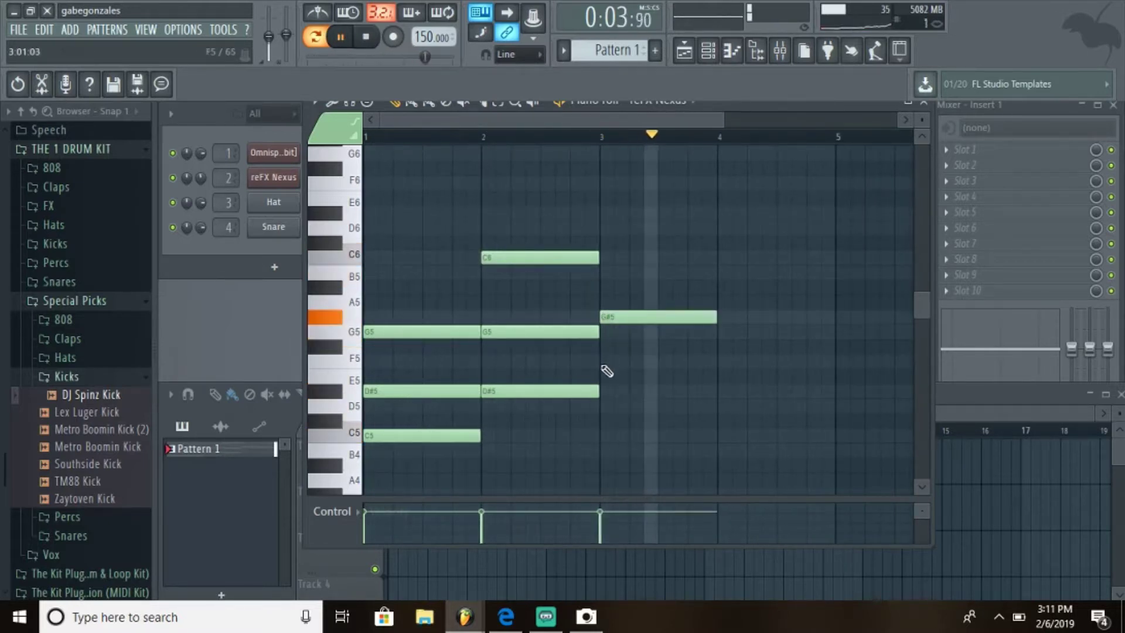
left_click(601, 361)
left_click(603, 421)
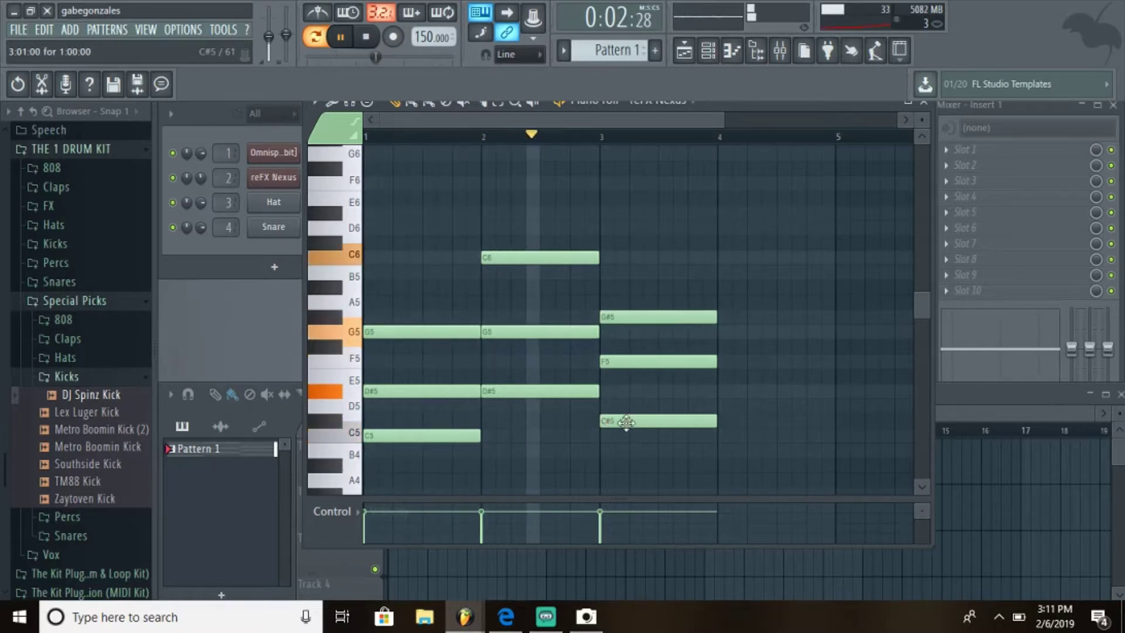
left_click_drag(626, 421, 627, 442)
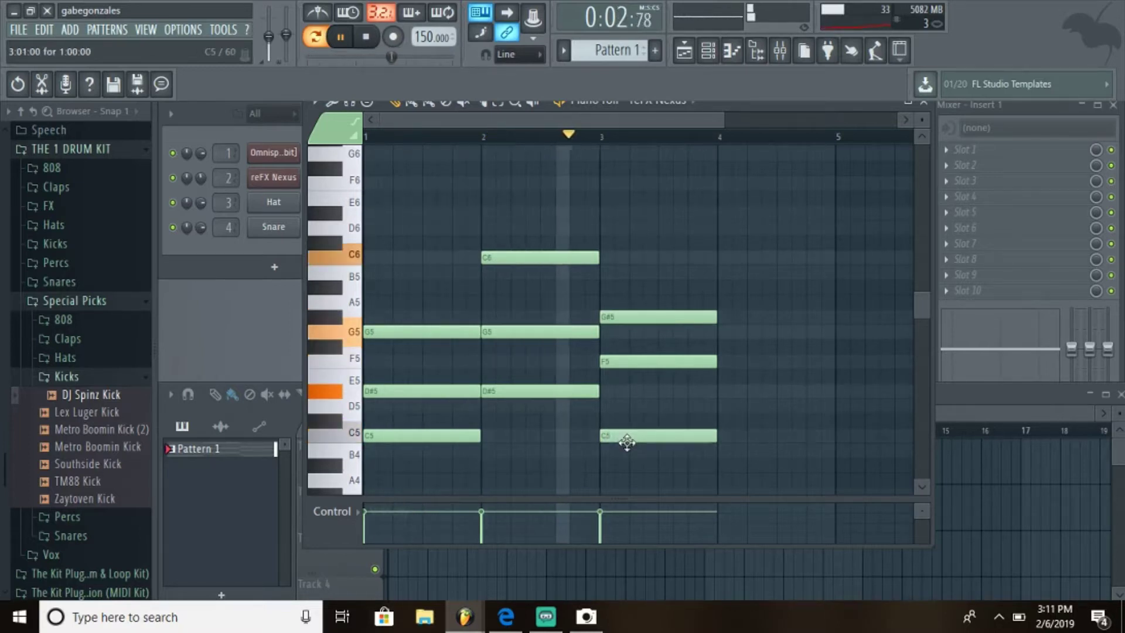
Add a one-bar chord of C5, D#5 and G#5 in bar 4.
left_click(728, 443)
left_click(725, 392)
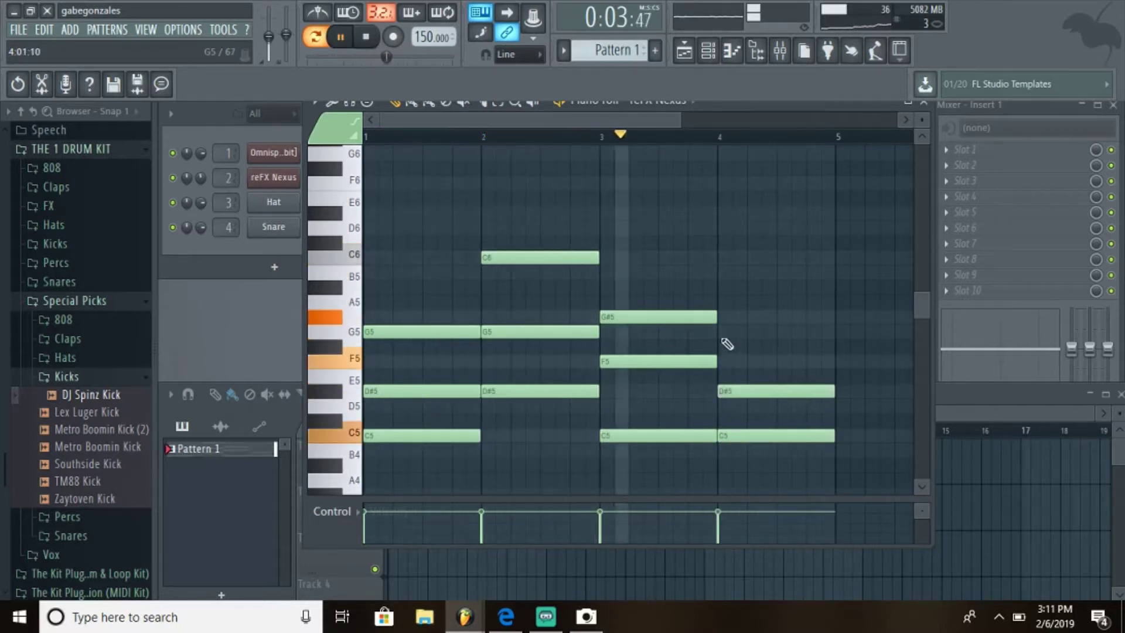
left_click(721, 332)
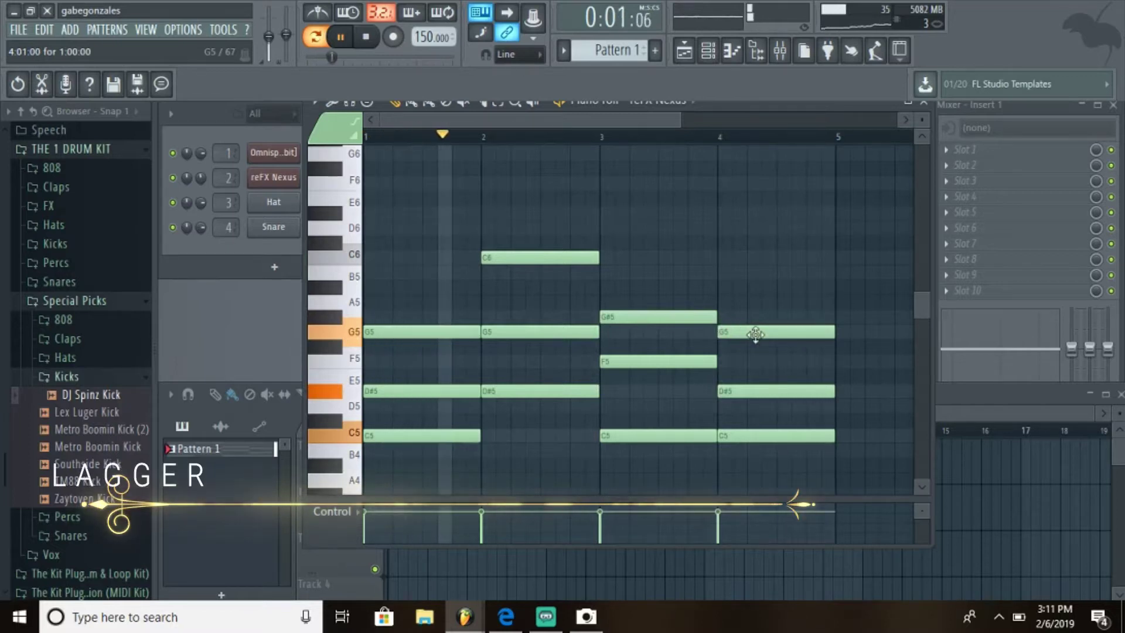
left_click_drag(756, 334, 756, 314)
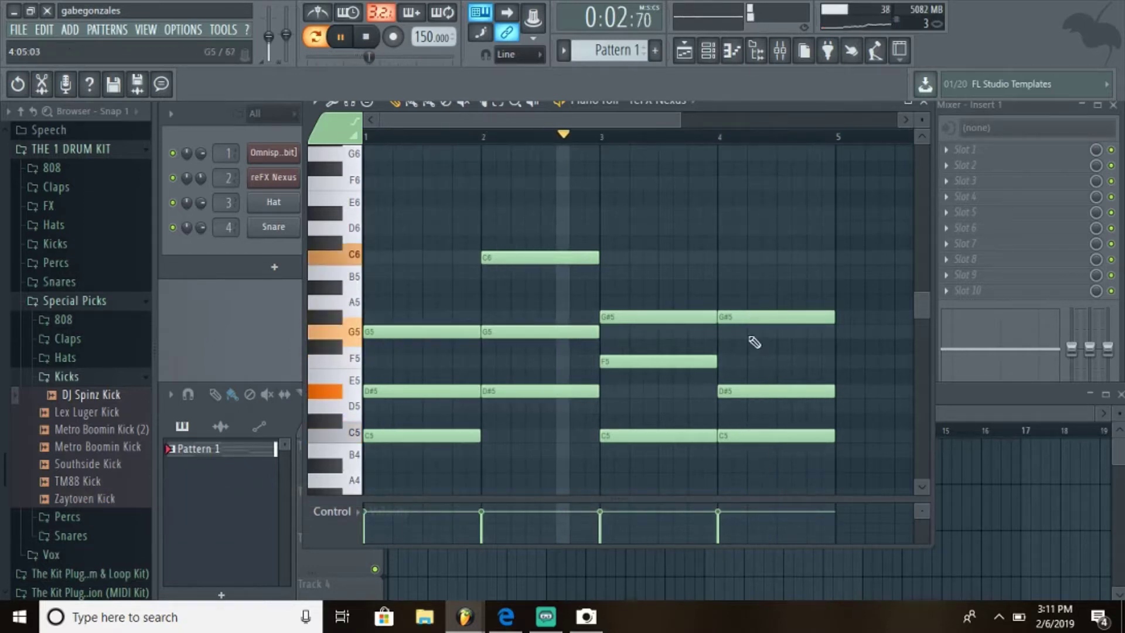
Try an added C6 and other pitches for the bar 4 chord, return to C5, D#5 and G#5, and stop playback.
left_click(719, 258)
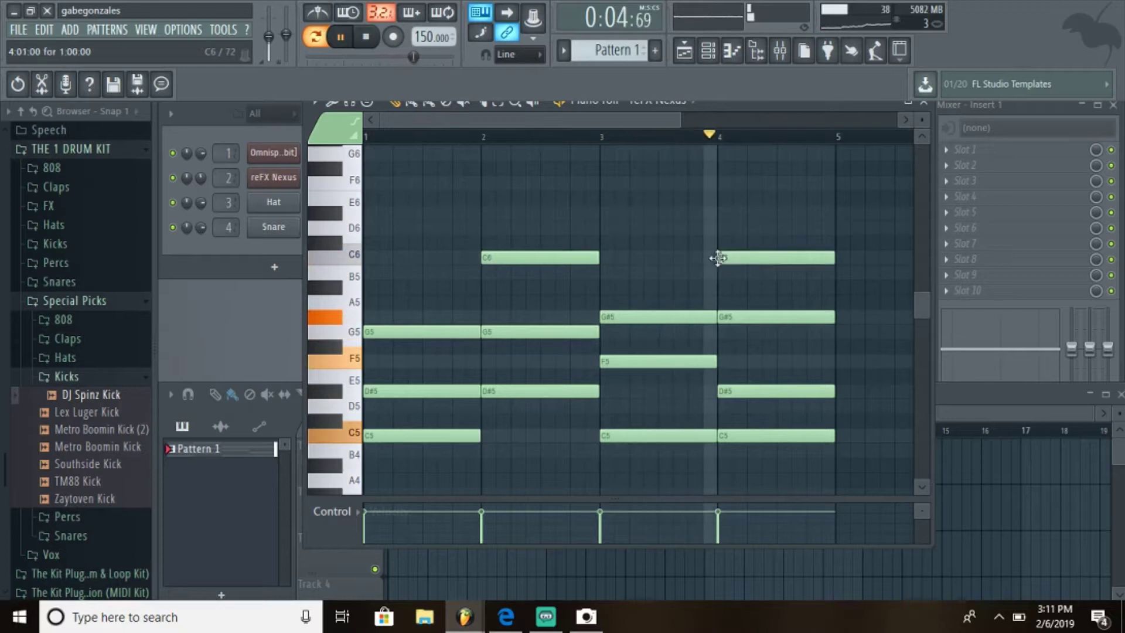
right_click(814, 257)
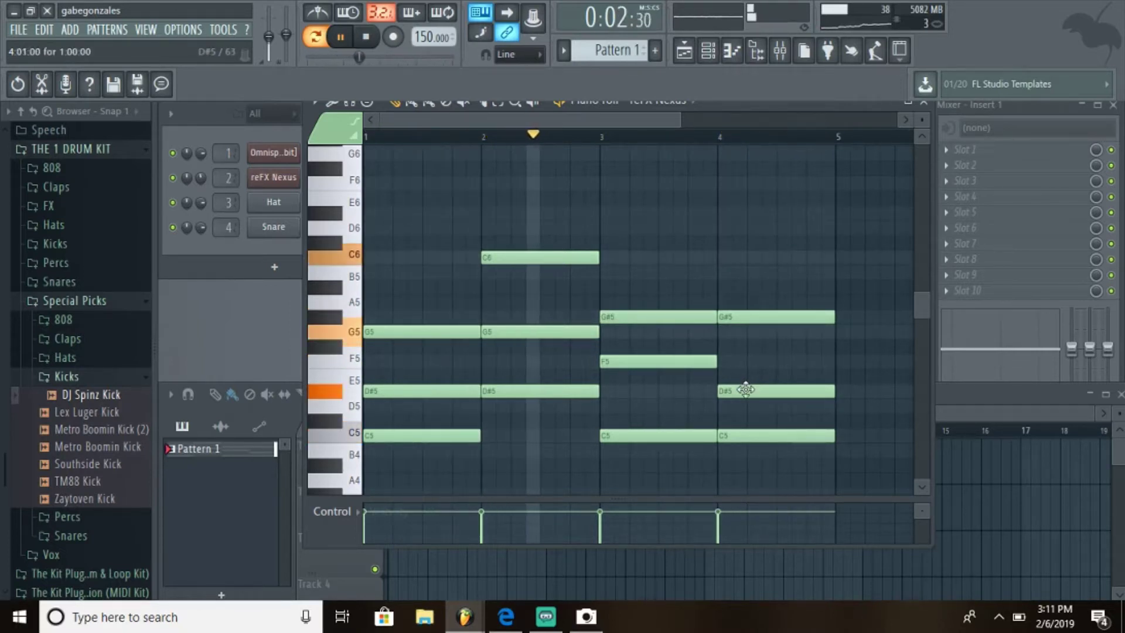
left_click_drag(745, 390, 746, 361)
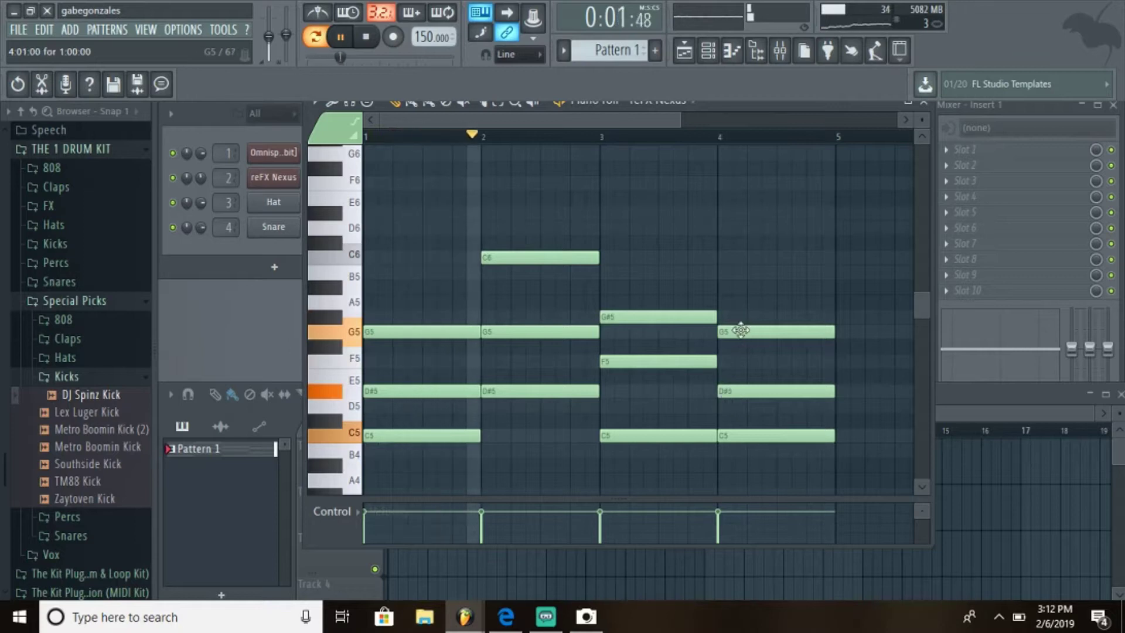
left_click_drag(740, 330, 741, 314)
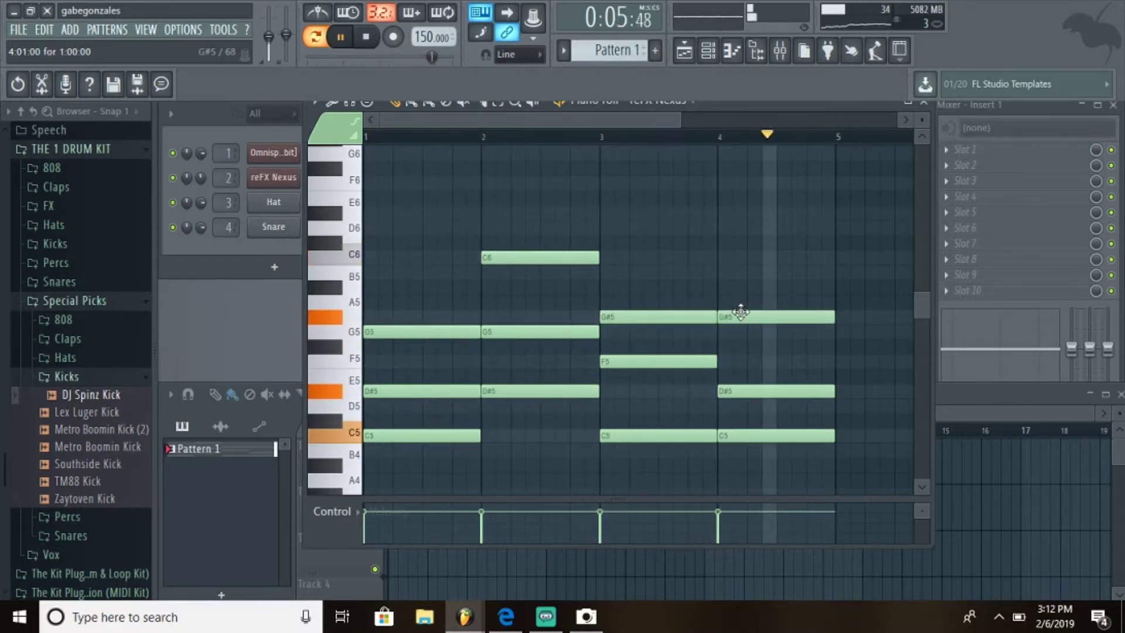
key("space")
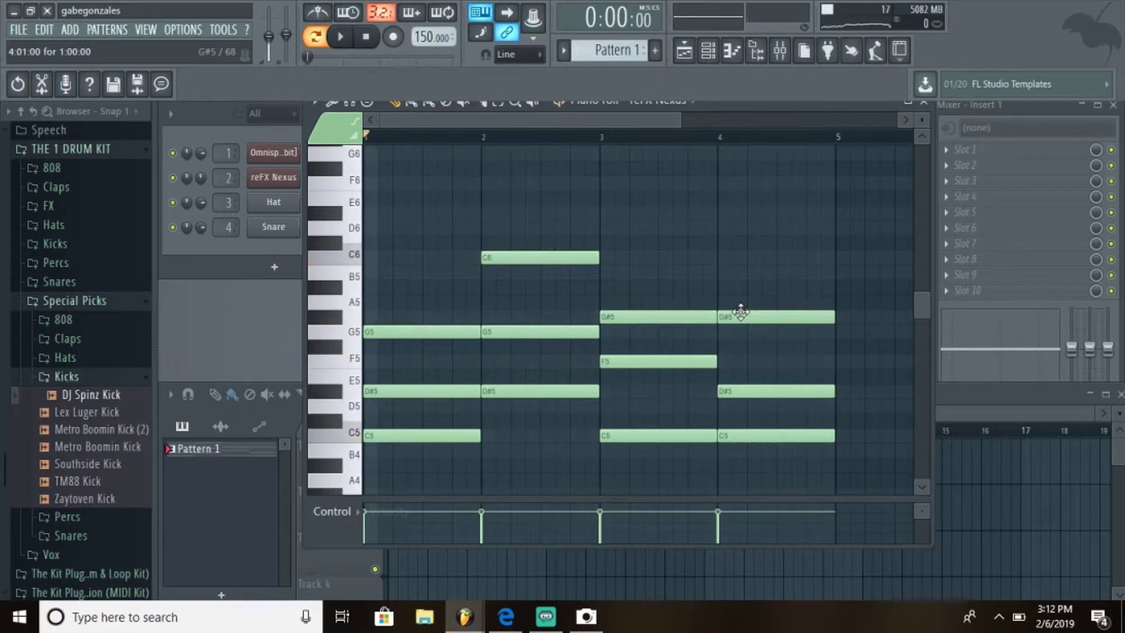
Add a C6 melody note on beat 2 of bar 1, shorten it to two steps, and audition it.
scroll(418, 278, "up", 3)
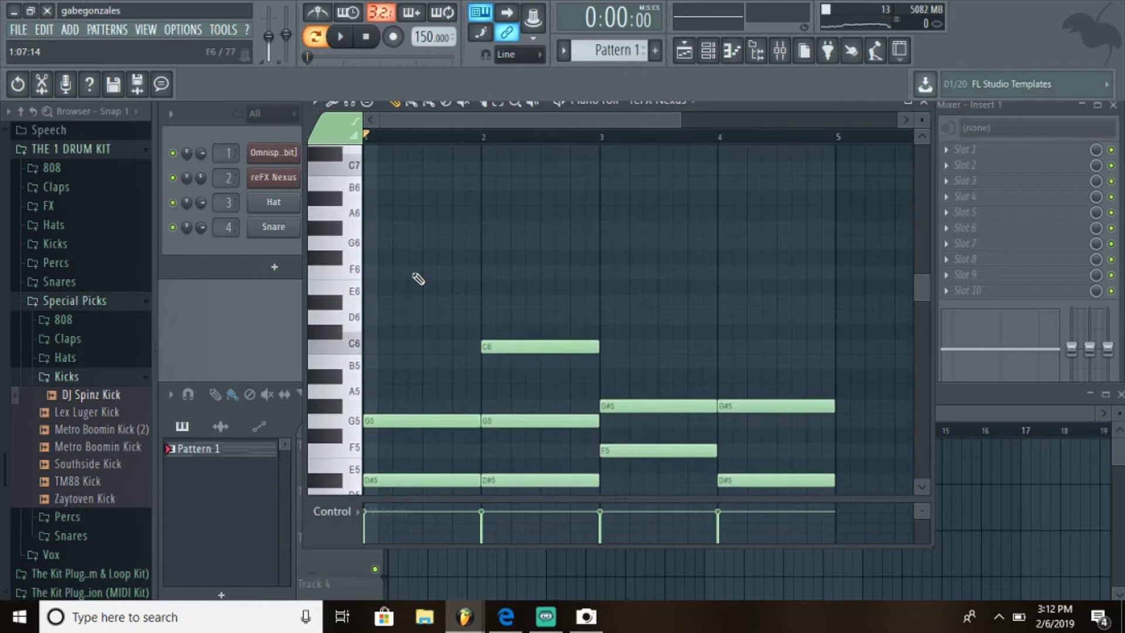
scroll(417, 278, "down", 3)
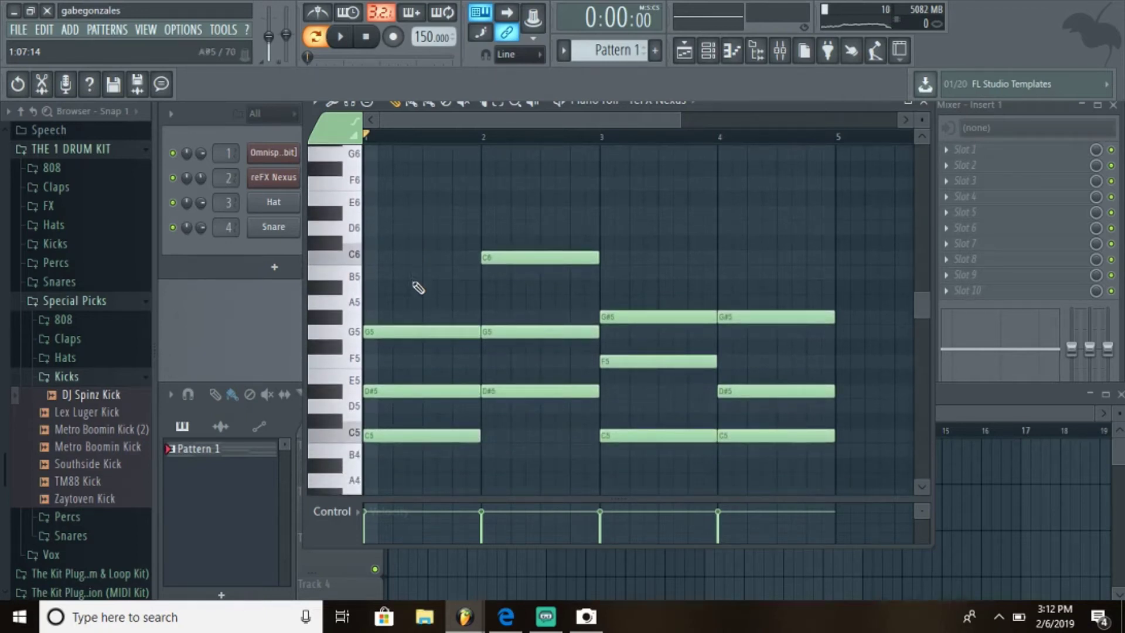
scroll(418, 288, "up", 2)
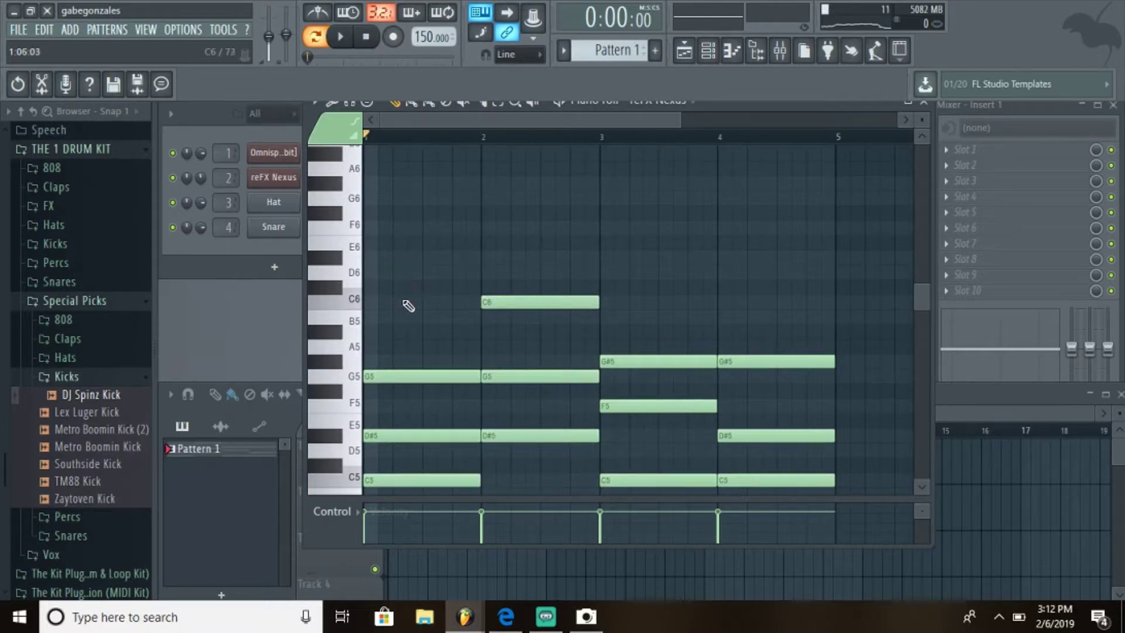
left_click(418, 319)
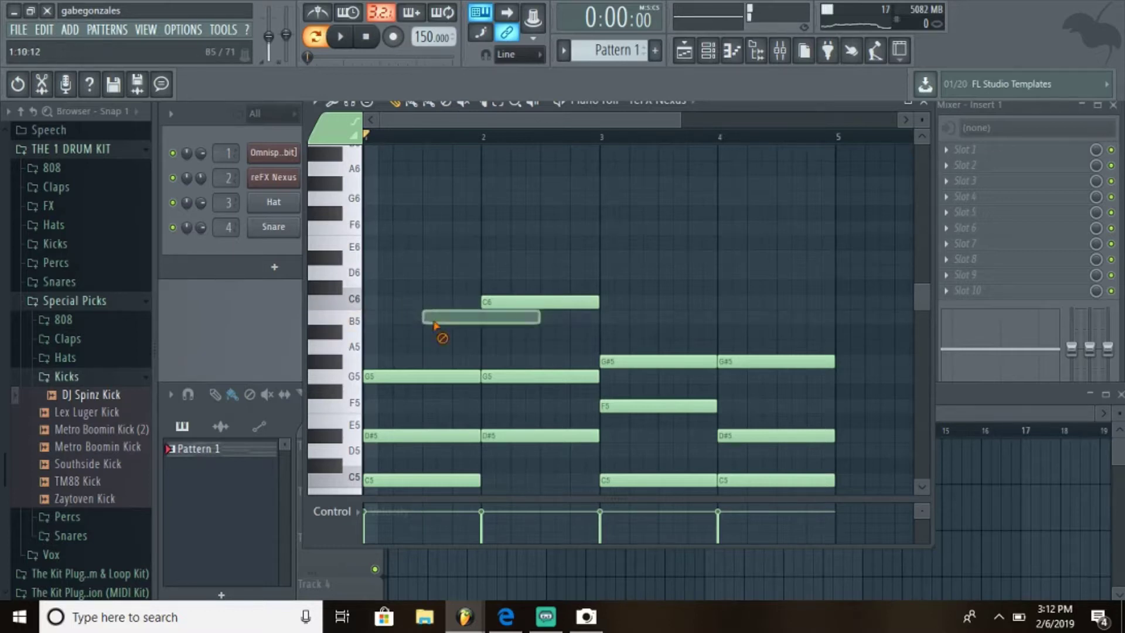
scroll(440, 327, "down", 3)
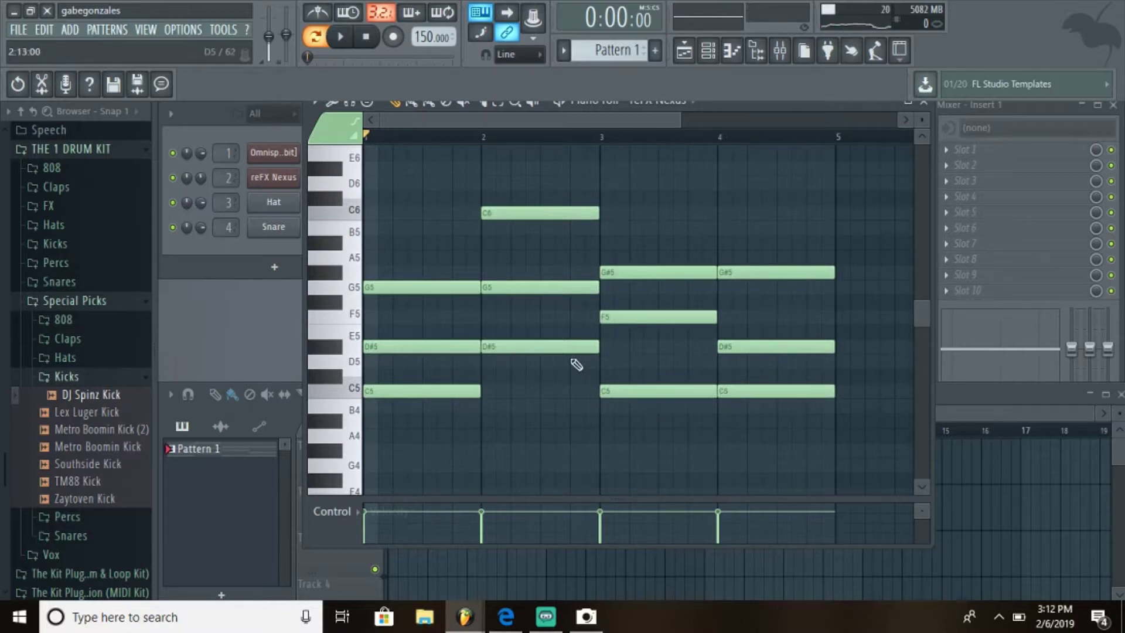
scroll(450, 415, "up", 4)
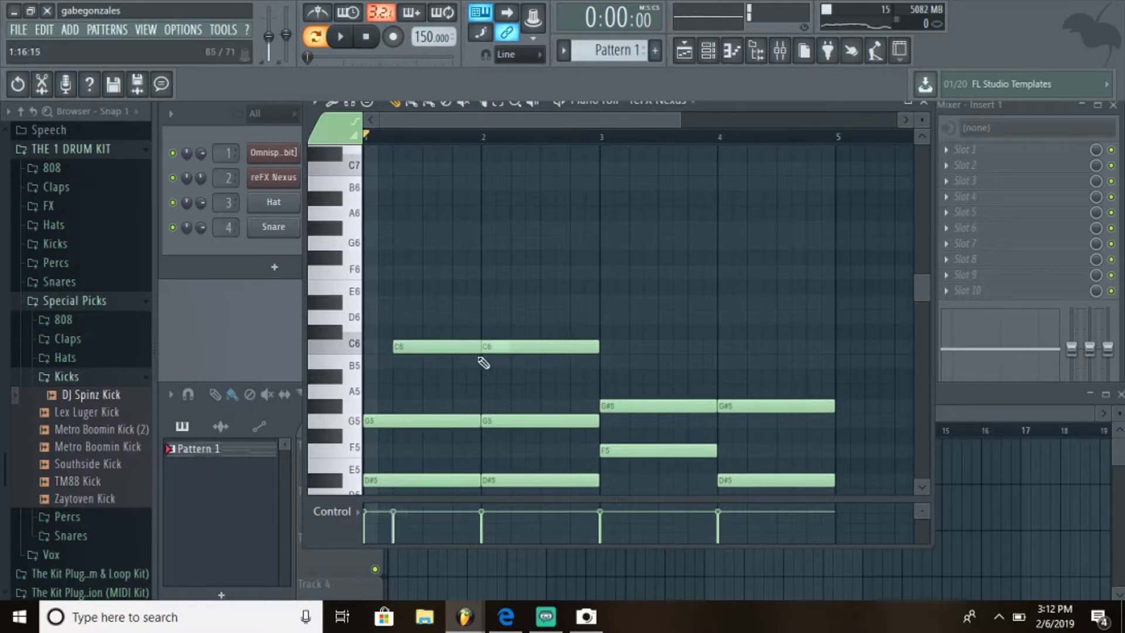
left_click_drag(455, 362, 502, 367)
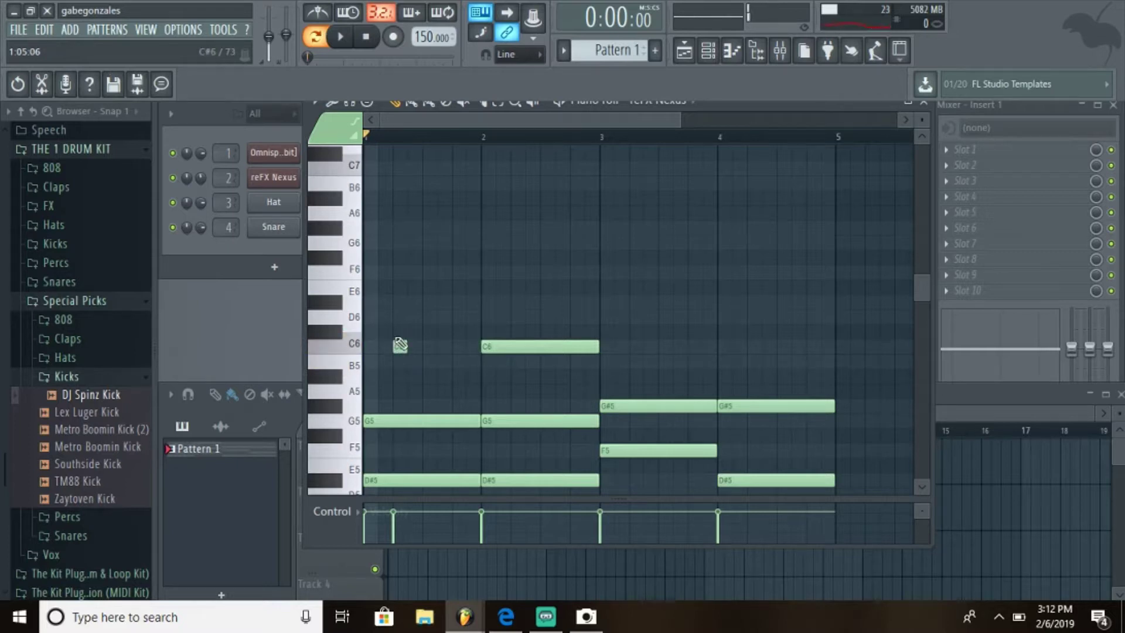
key("space")
key("space")
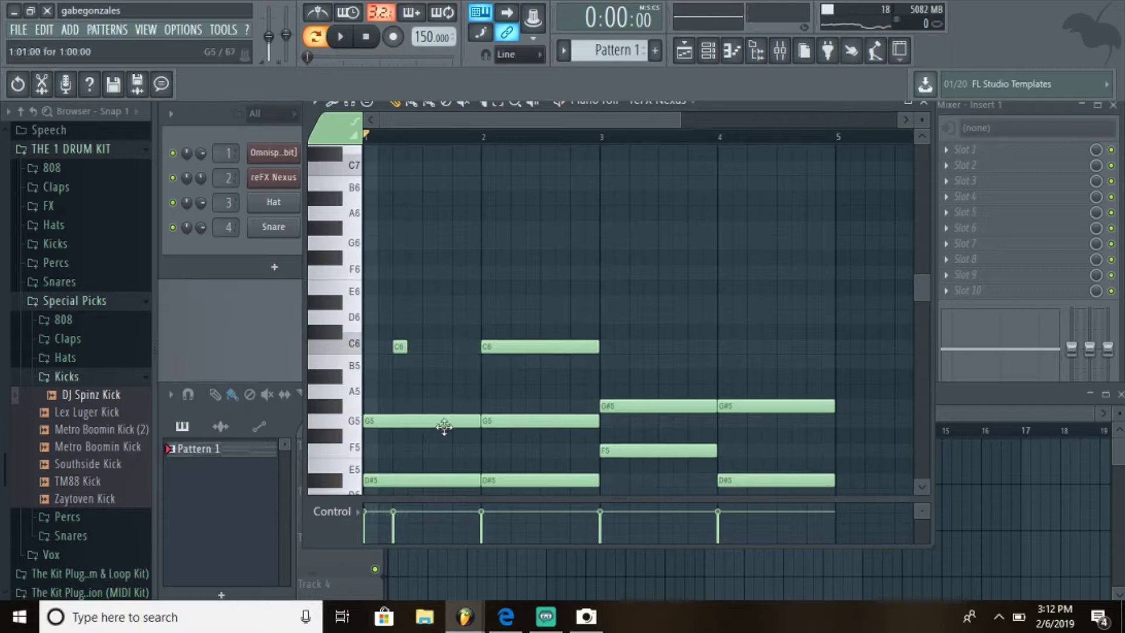
Add two-step melody notes during playback: D#6 on beat 2 of bar 2 and A#5 on beat 2 of bar 3.
scroll(548, 435, "down", 1)
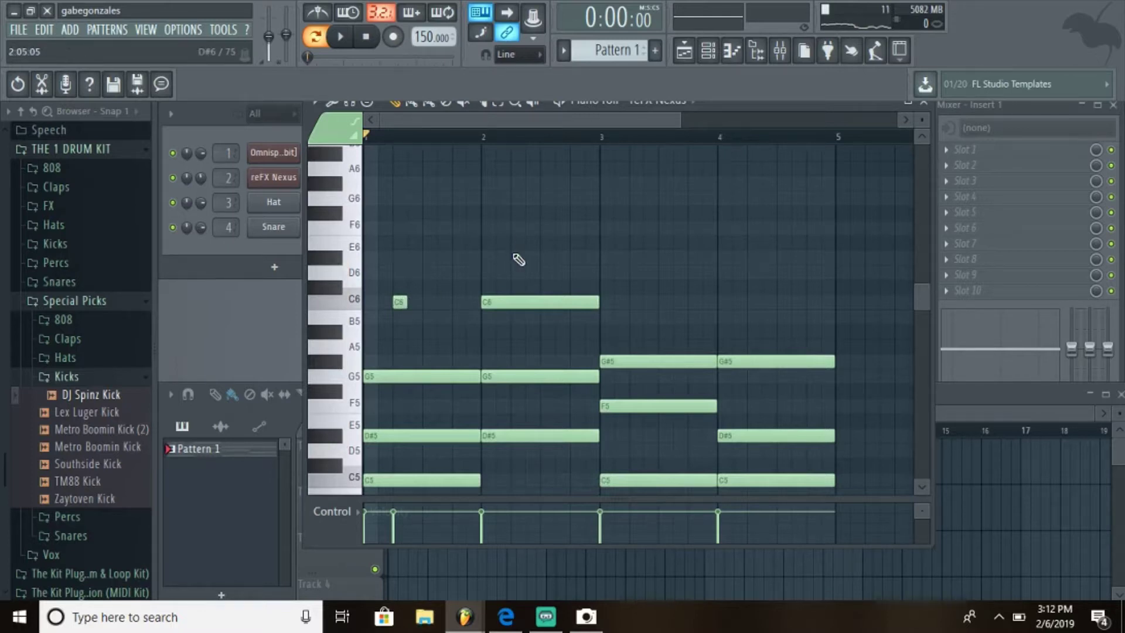
key("space")
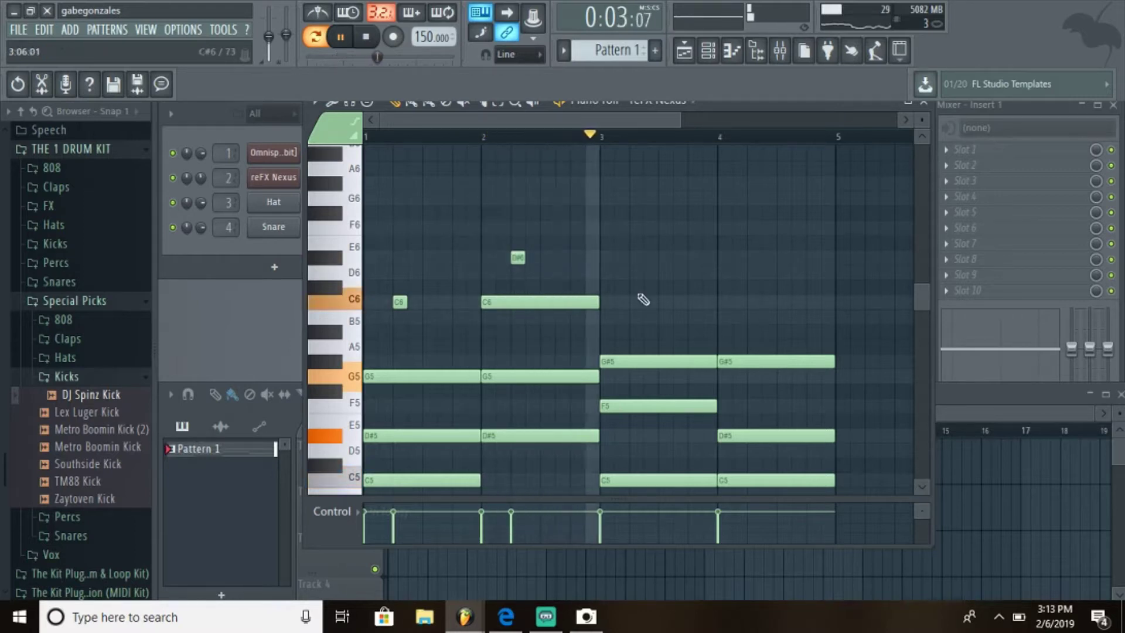
left_click(634, 330)
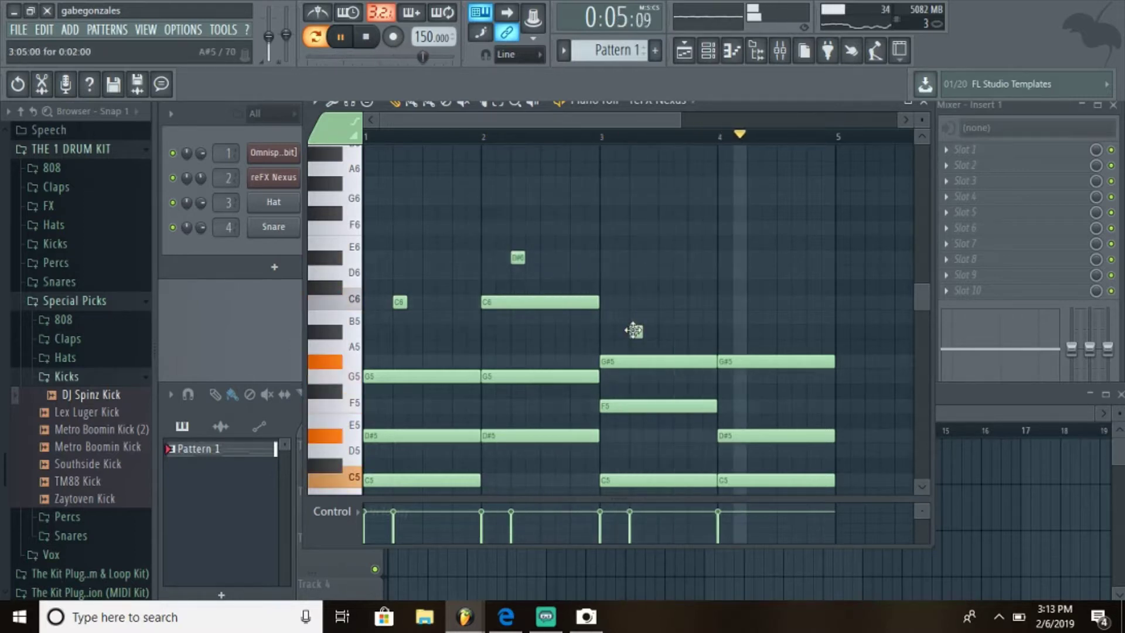
Lower the short melody note on beat 2 of bar 3 to G5 while auditioning, and stop playback.
left_click_drag(634, 330, 633, 348)
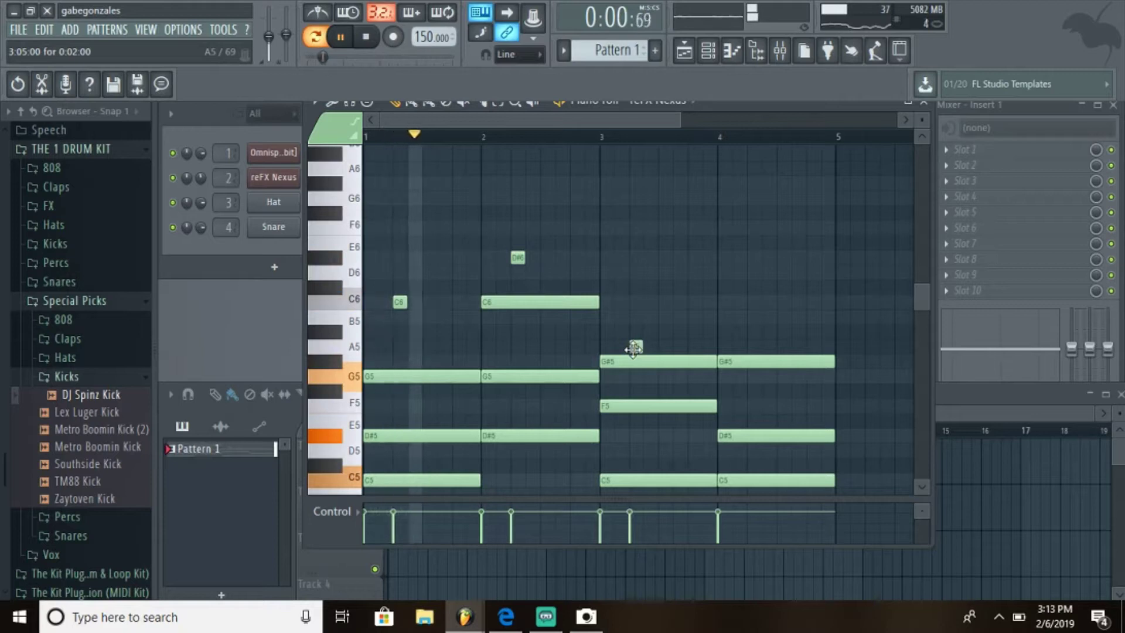
left_click_drag(634, 348, 635, 377)
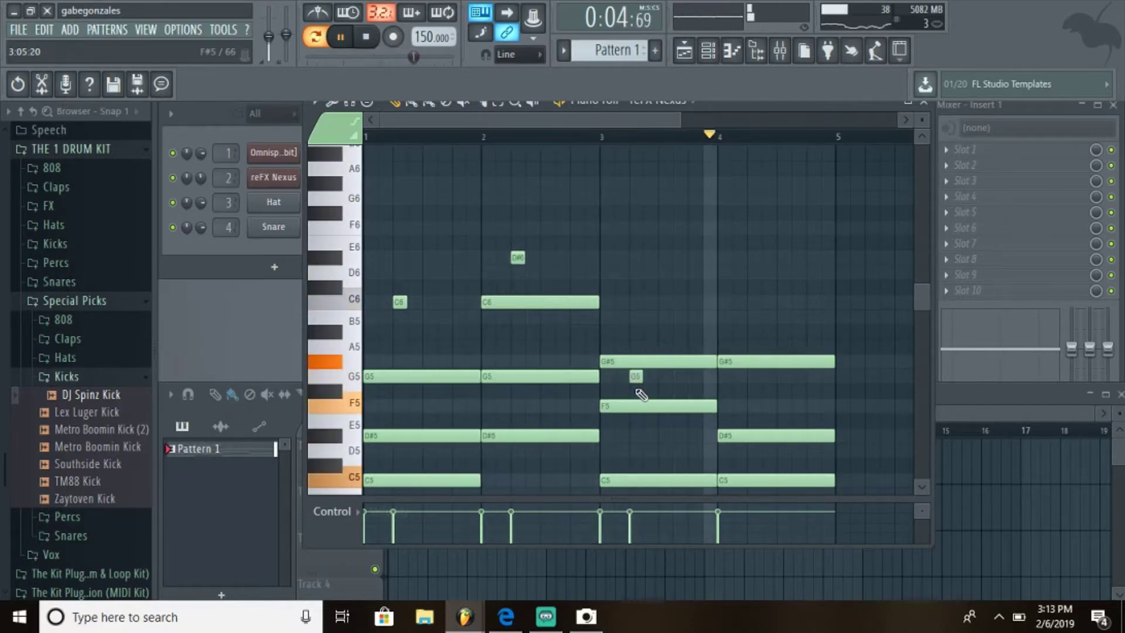
key("space")
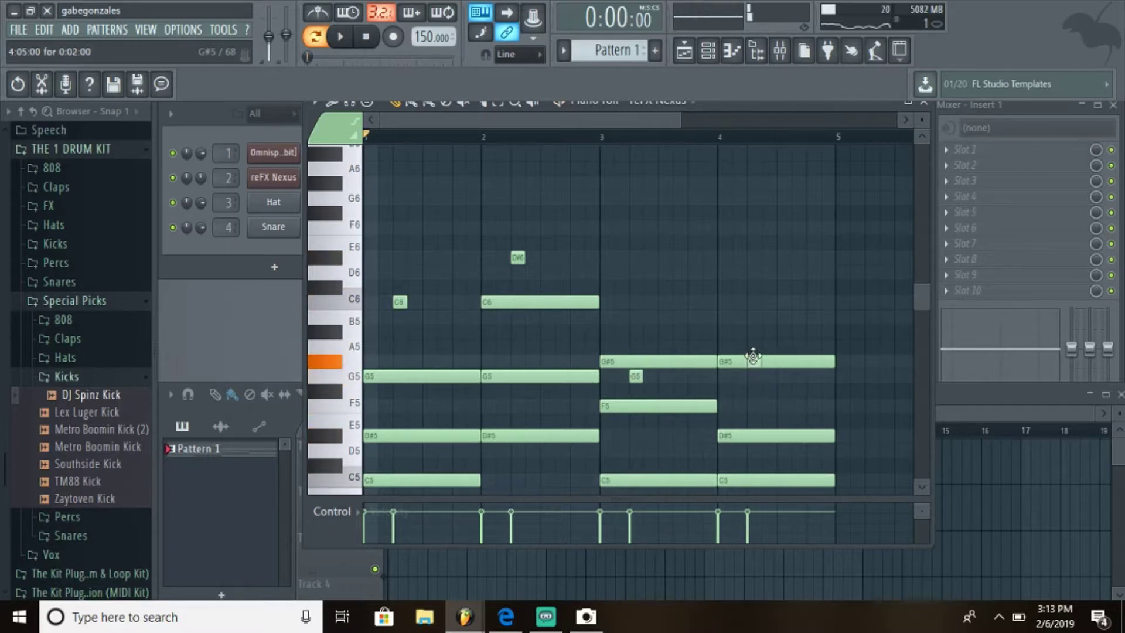
Place a two-step F5 melody note on beat 2 of bar 4, auditioning its pitch with playback.
key("space")
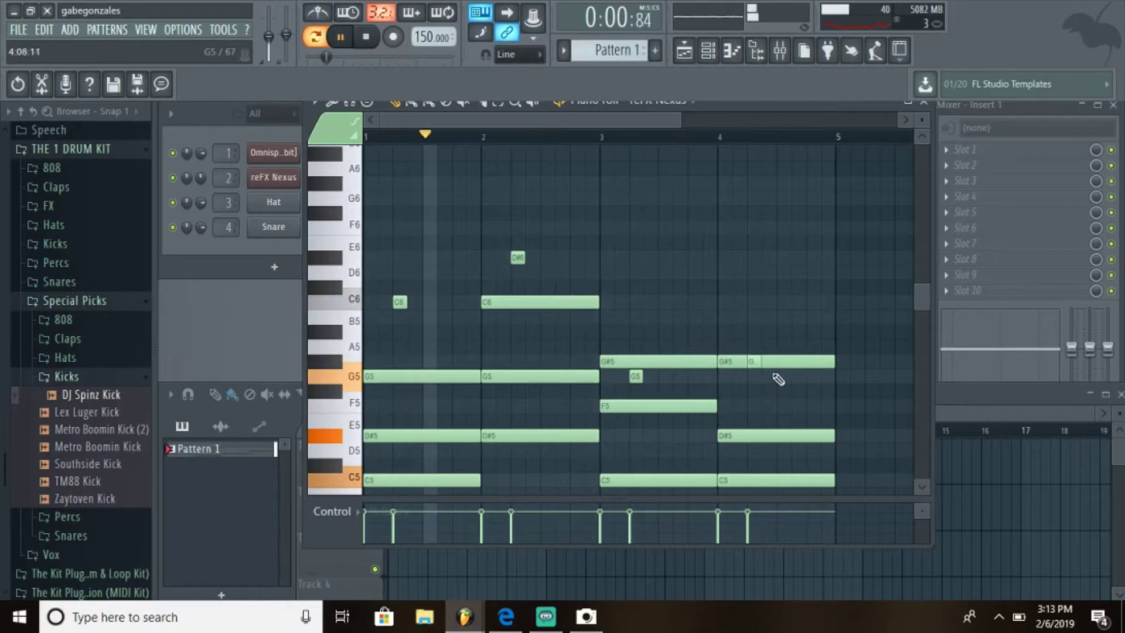
left_click_drag(762, 376, 756, 429)
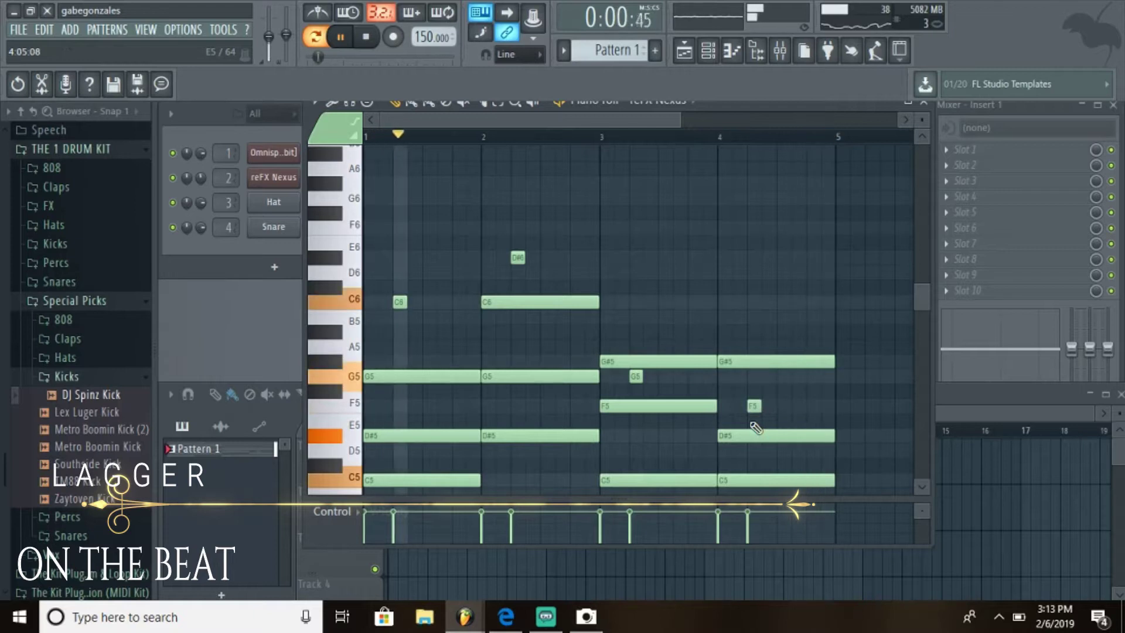
key("space")
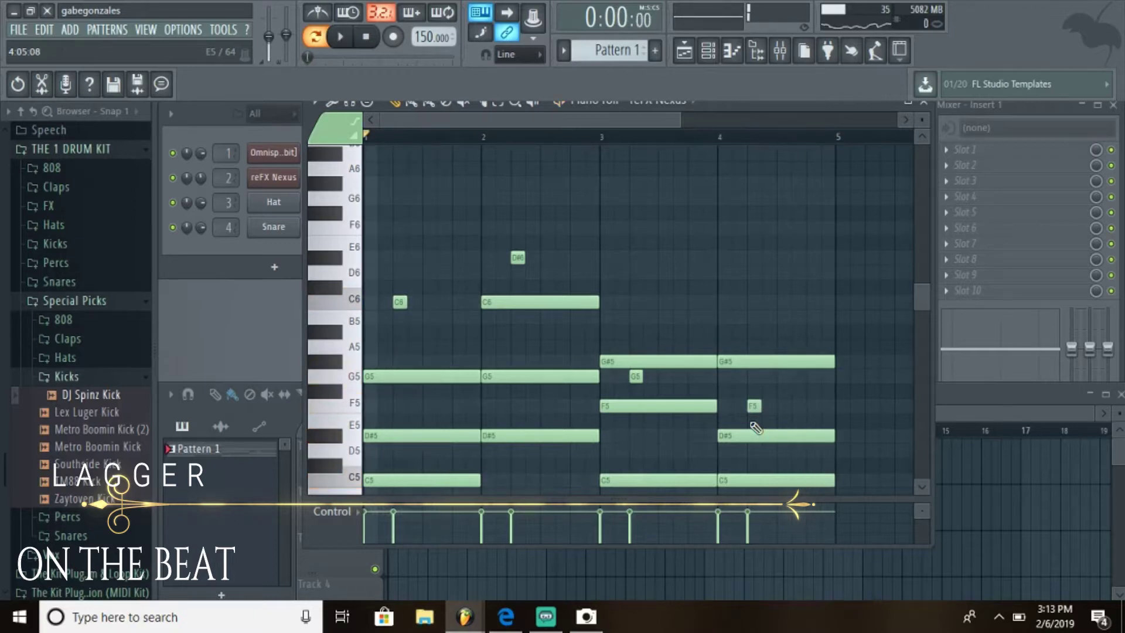
Close the piano roll and copy the reFX Nexus channel's notes into the Omnisphere channel.
left_click(925, 106)
right_click(262, 178)
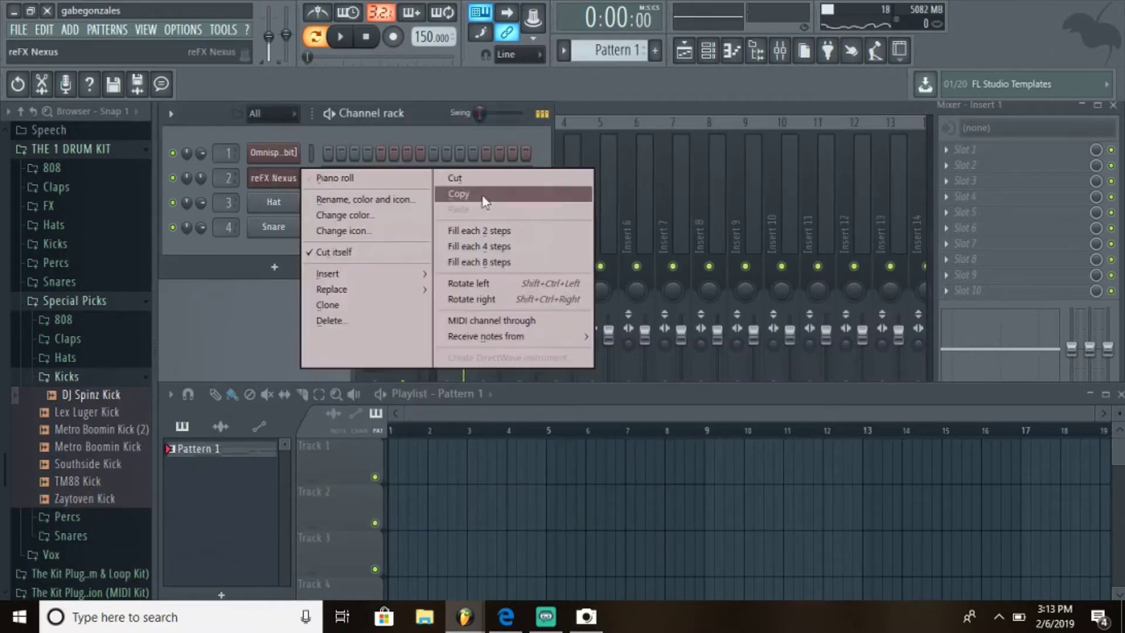
left_click(481, 194)
right_click(281, 153)
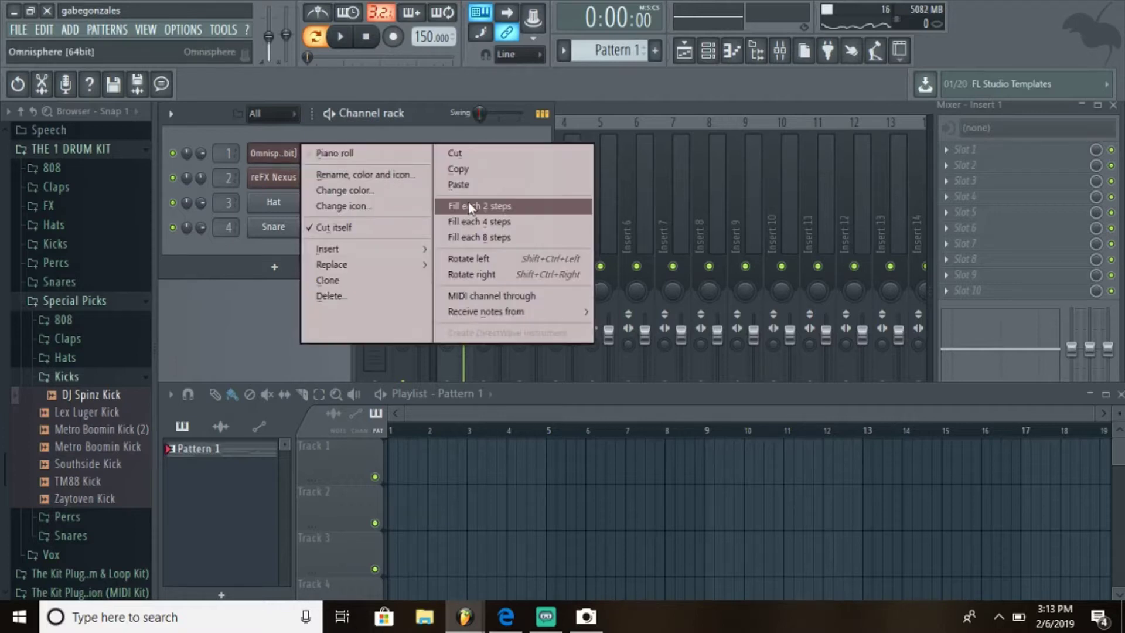
left_click(459, 185)
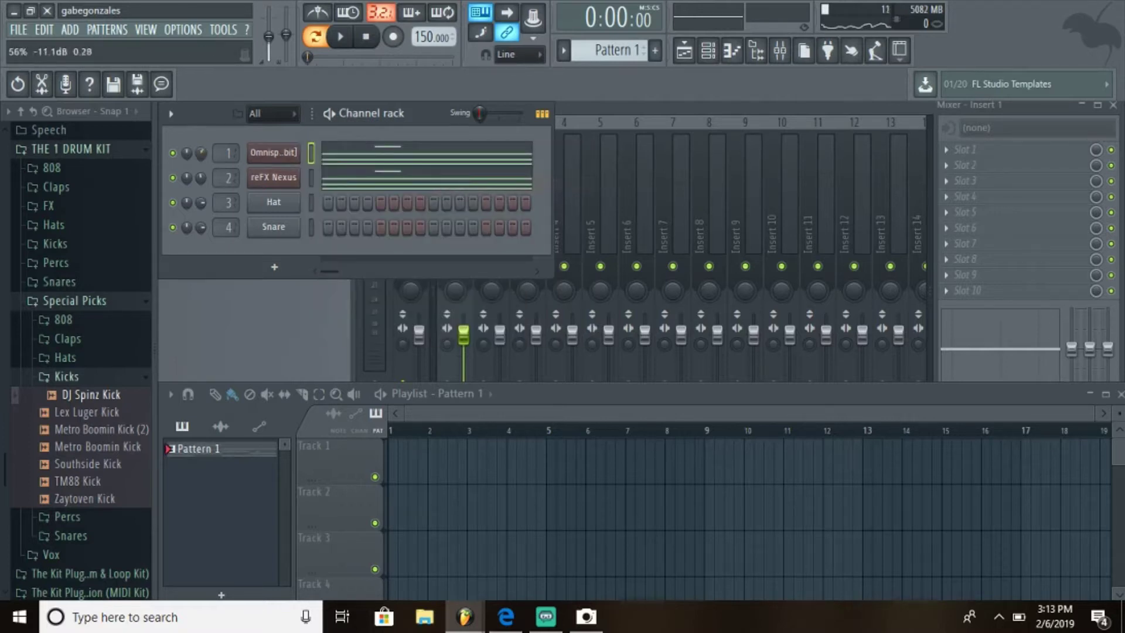
Open the Omnisphere plugin, dismiss its notice, and mute the reFX Nexus channel.
left_click(259, 155)
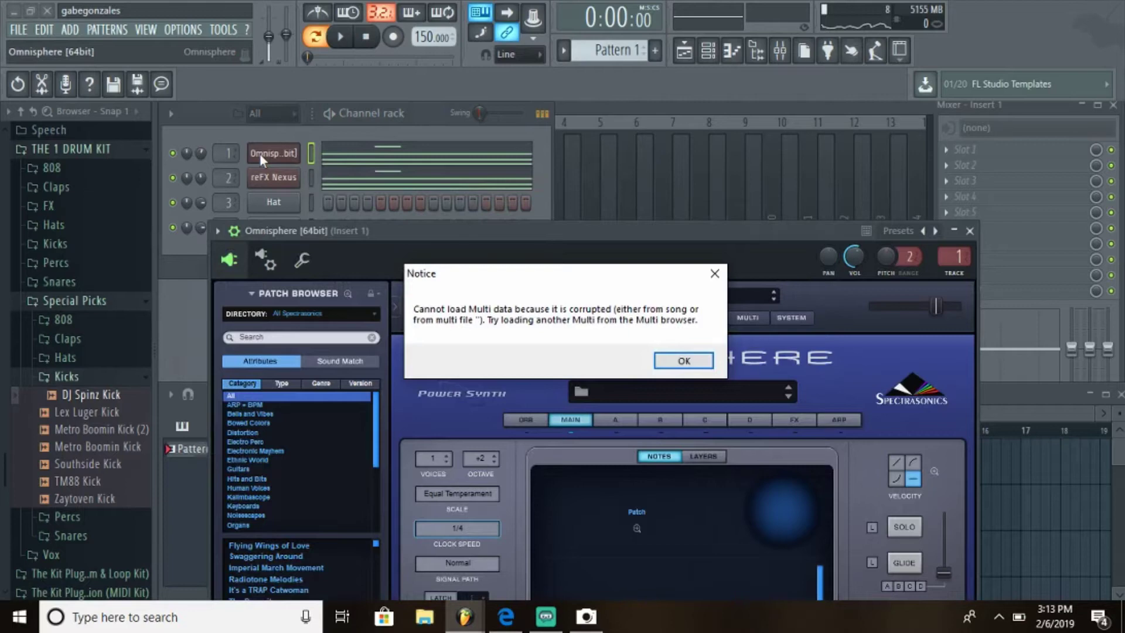
left_click(684, 361)
left_click_drag(627, 236, 653, 168)
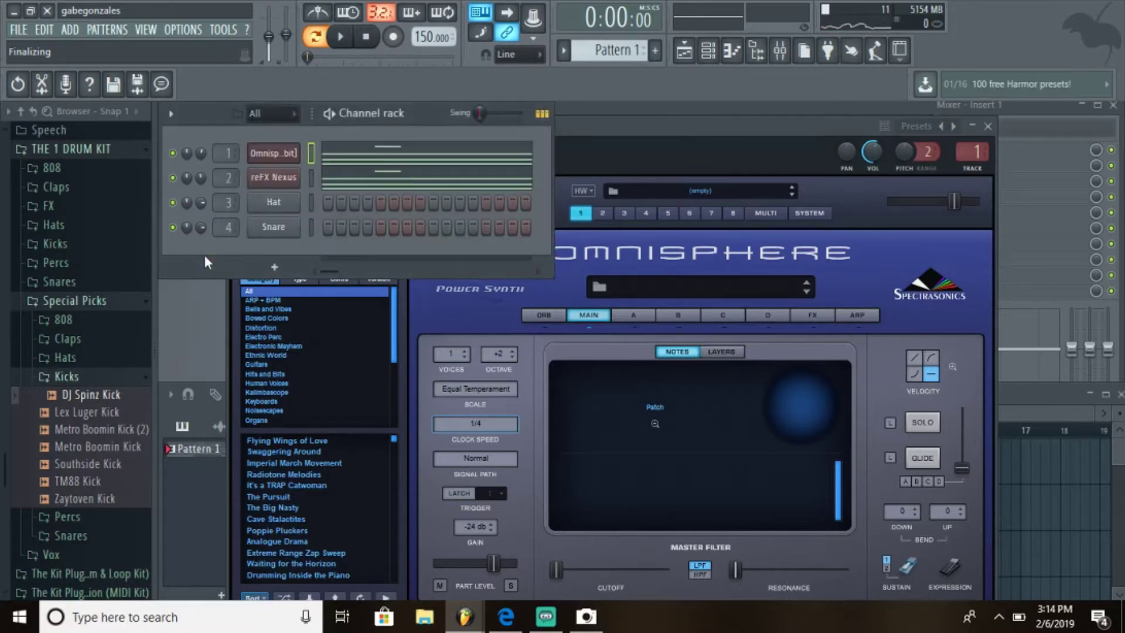
left_click(172, 177)
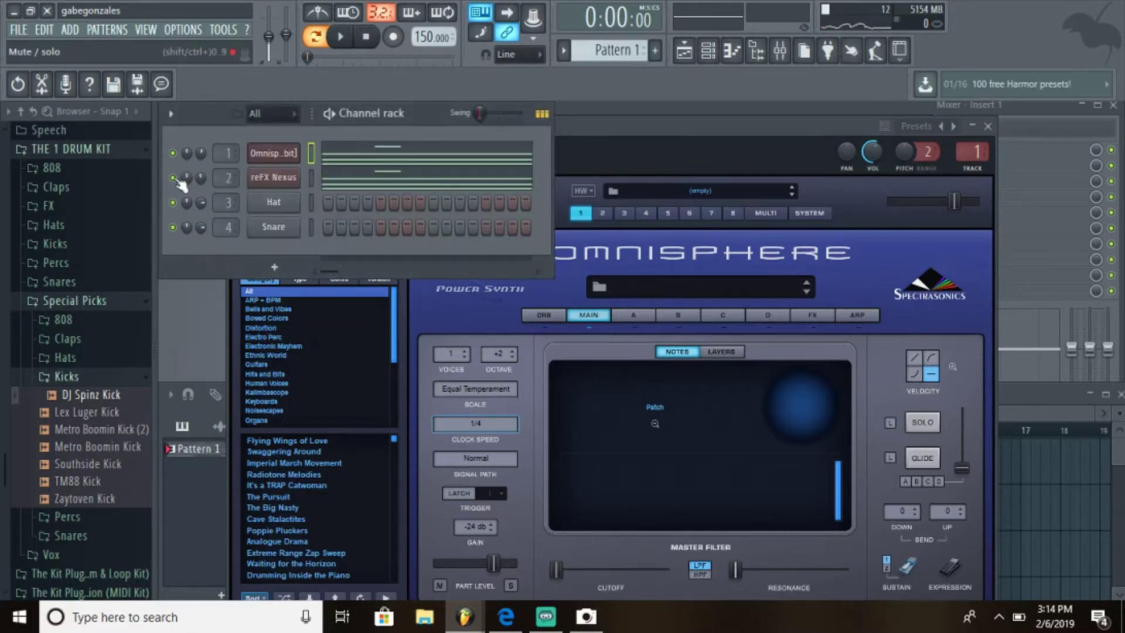
left_click(649, 162)
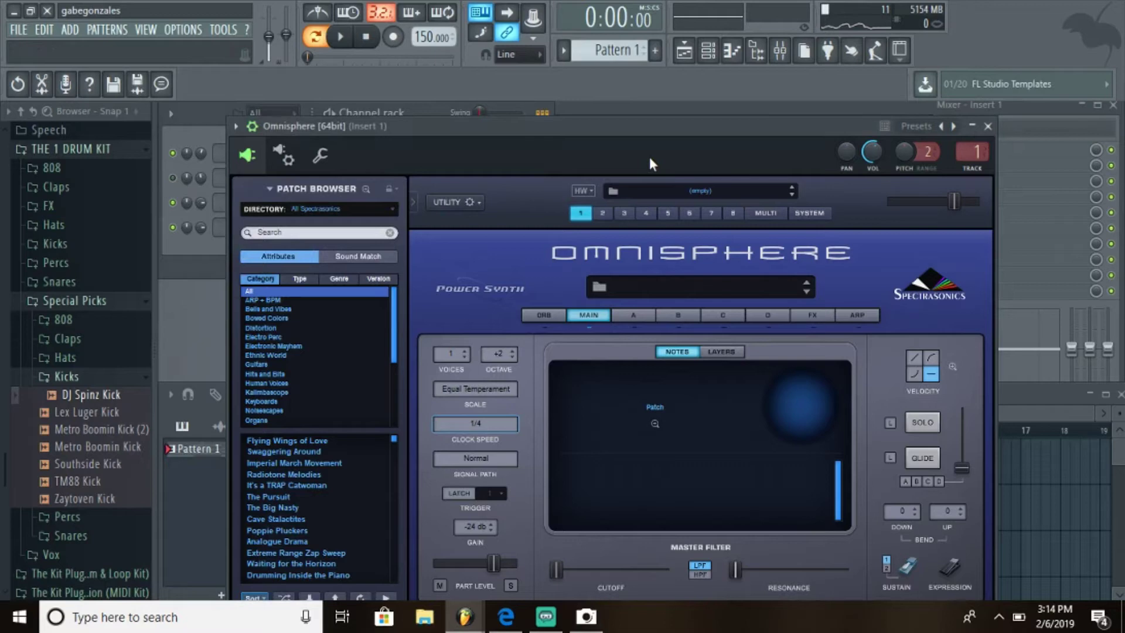
Filter Omnisphere's expanded patch browser to Bells and Vibes, shuffle the patch order, and load Vibraphonics.
left_click(363, 188)
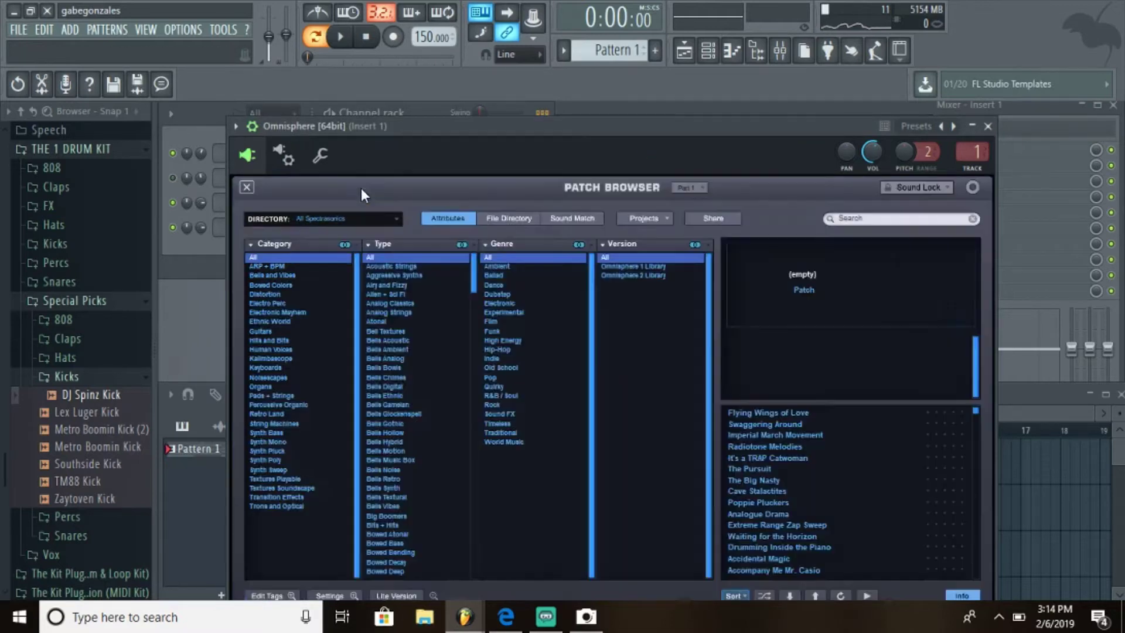
left_click(264, 275)
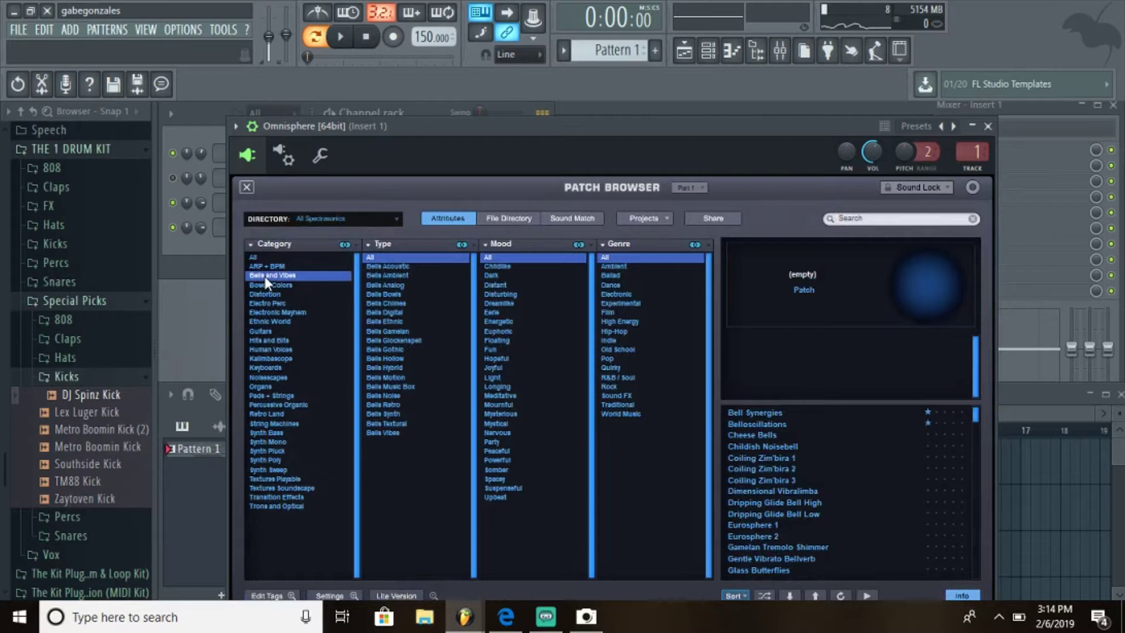
left_click(766, 594)
left_click(751, 411)
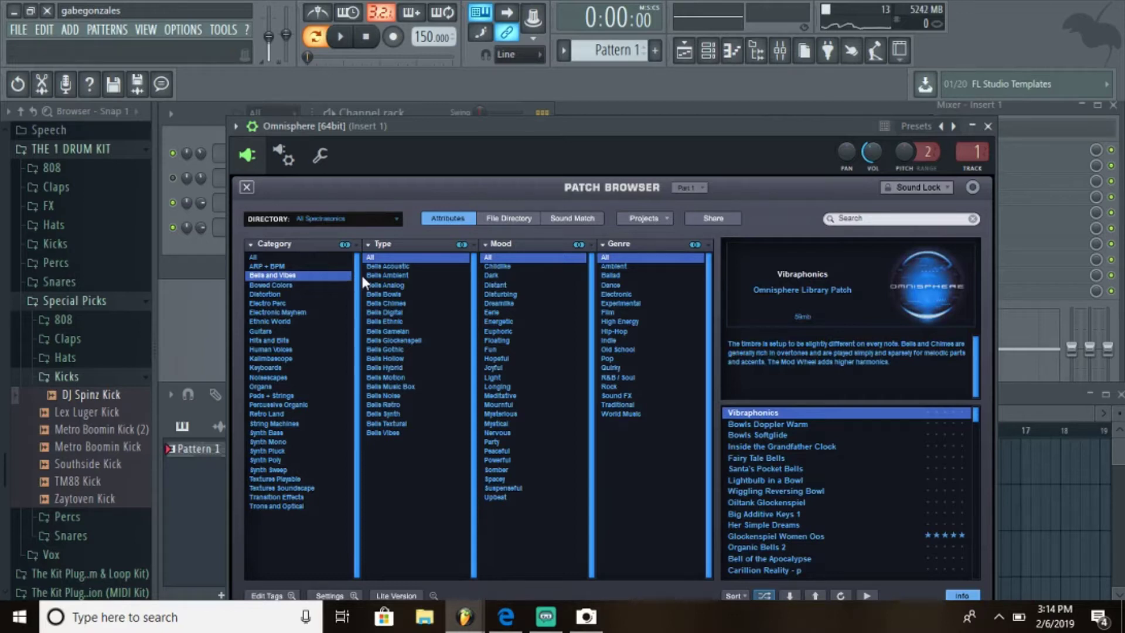
Audition the Bells and Vibes patches from Vibraphonics through Big Additive Keys 1 over the looping pattern, and stop playback.
key("space")
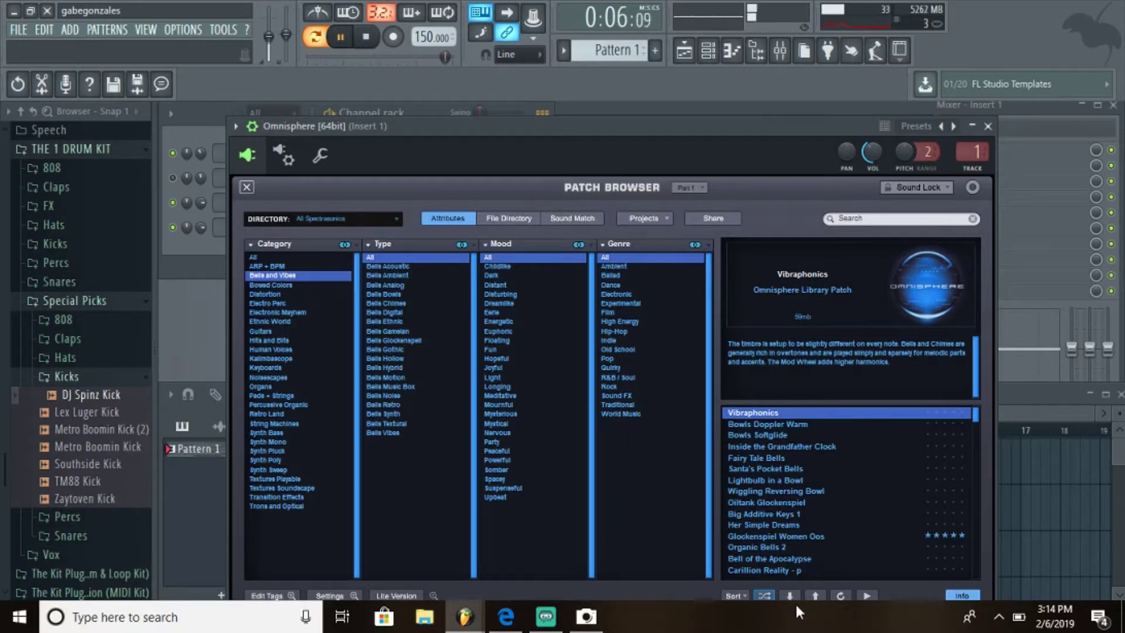
key("Down")
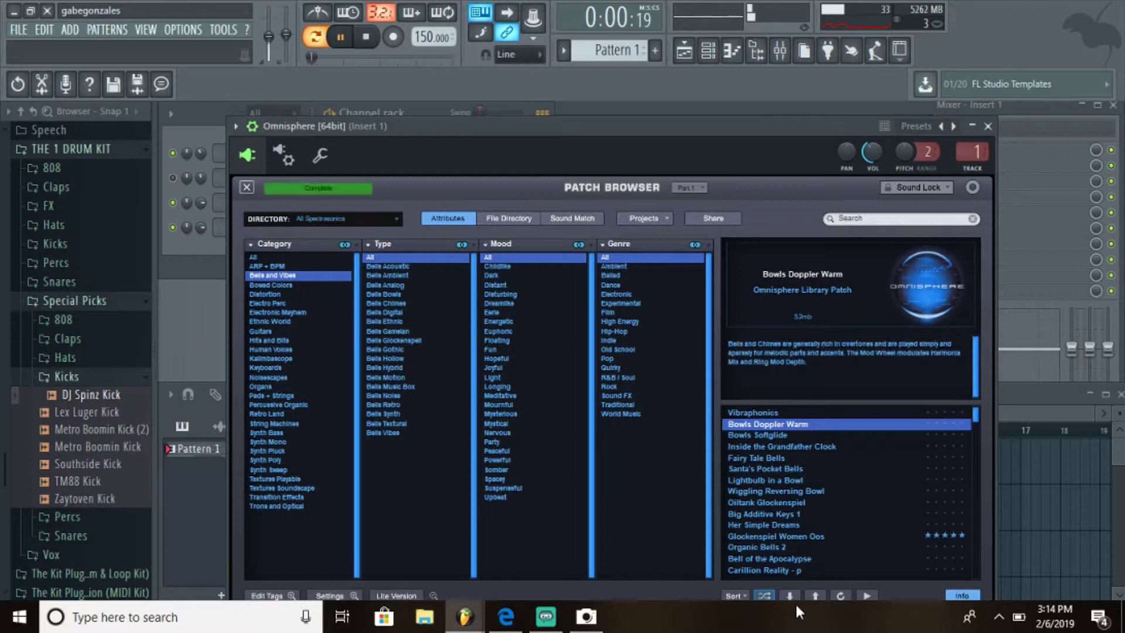
key("Down")
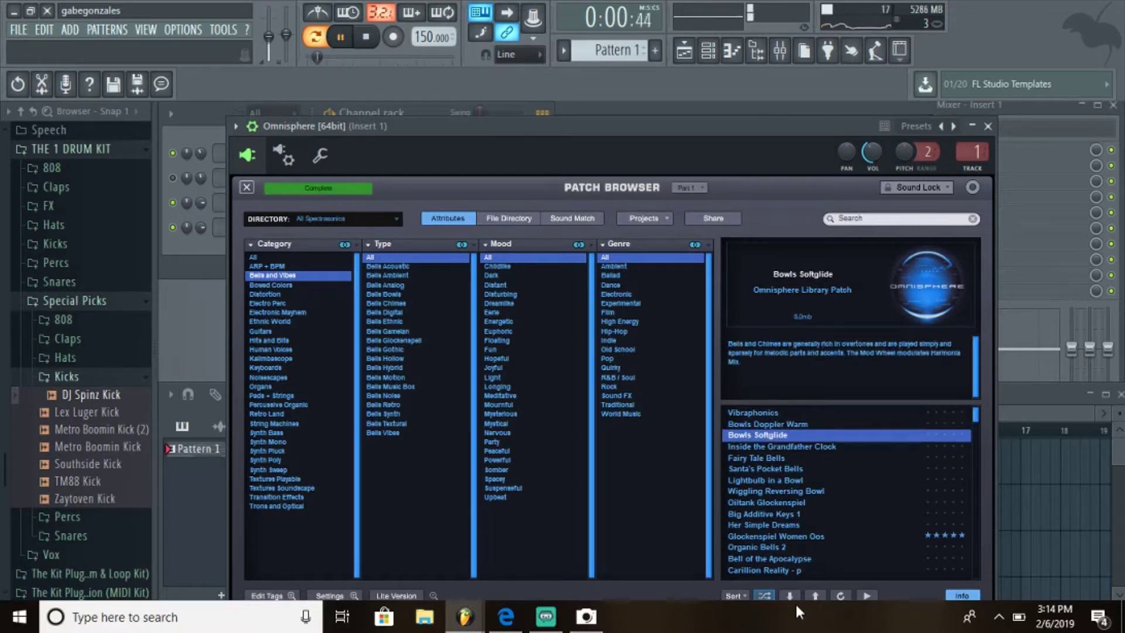
key("Down")
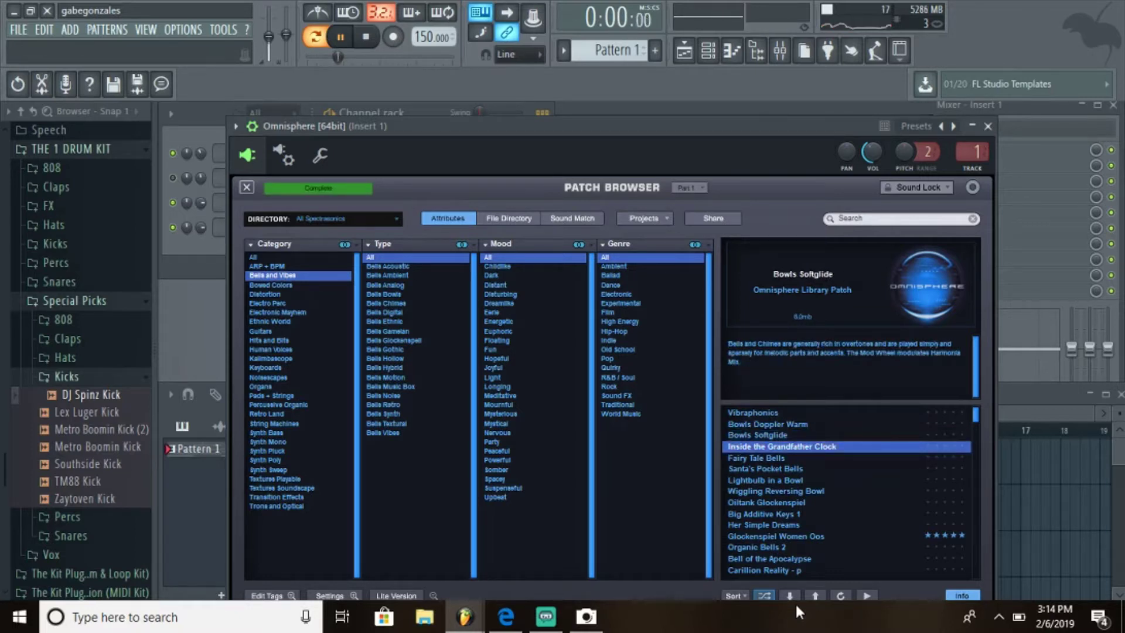
key("Down")
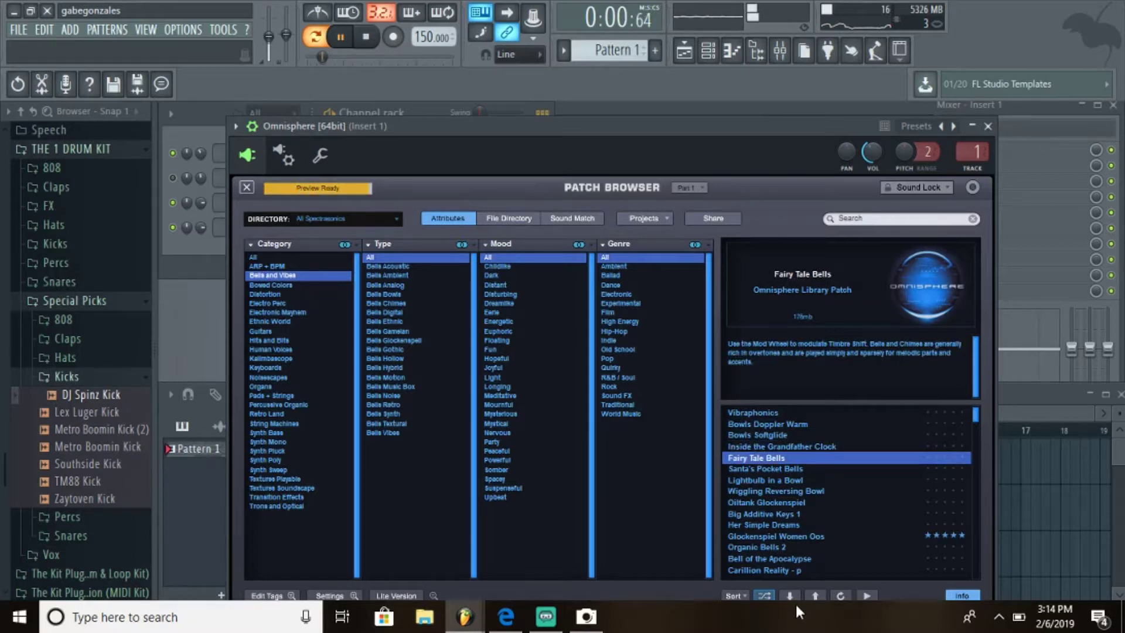
key("Down")
key("Down")
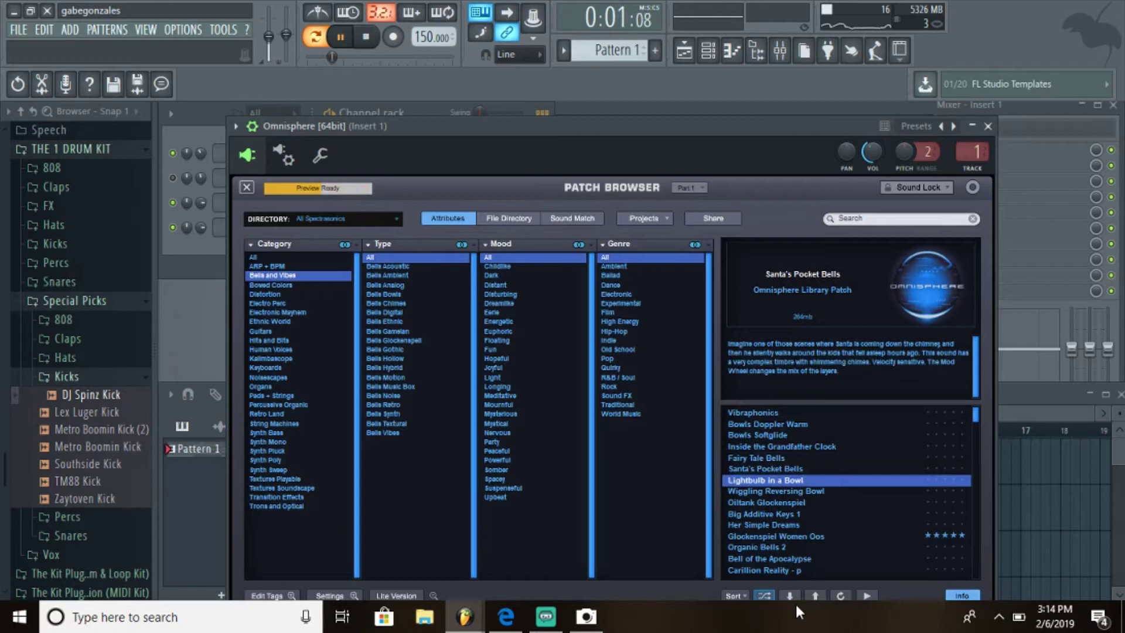
key("Down")
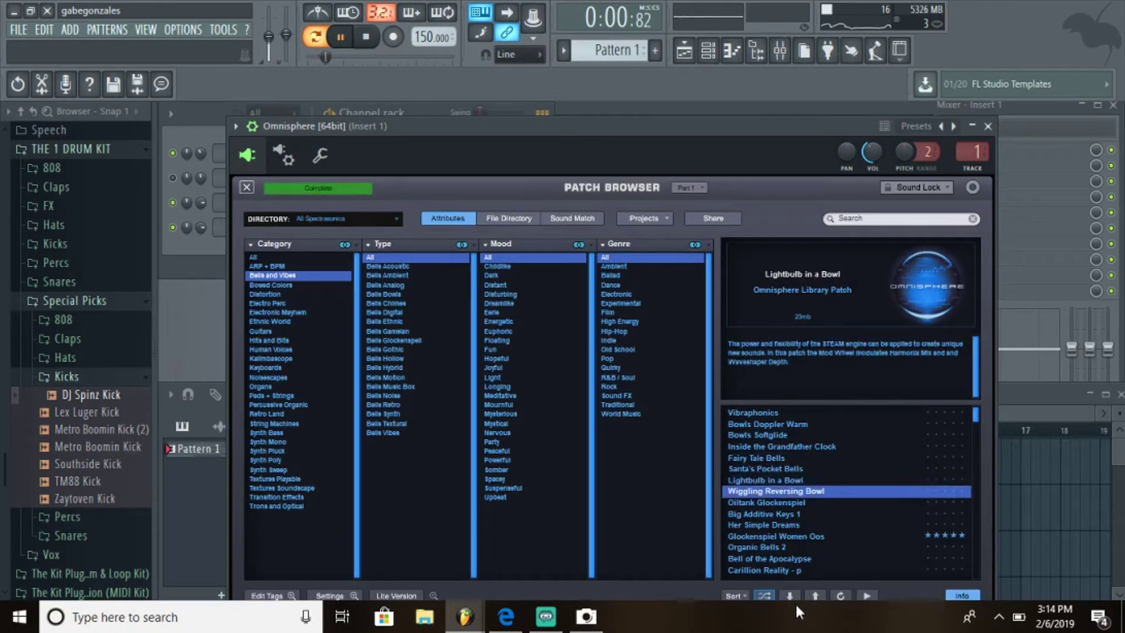
key("Down")
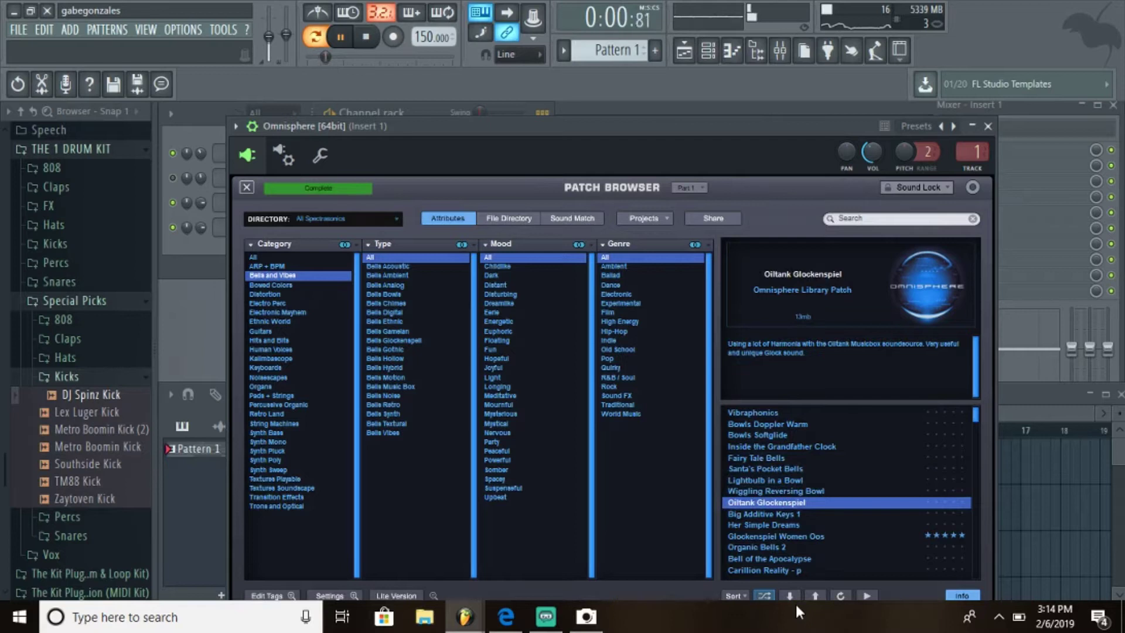
key("Down")
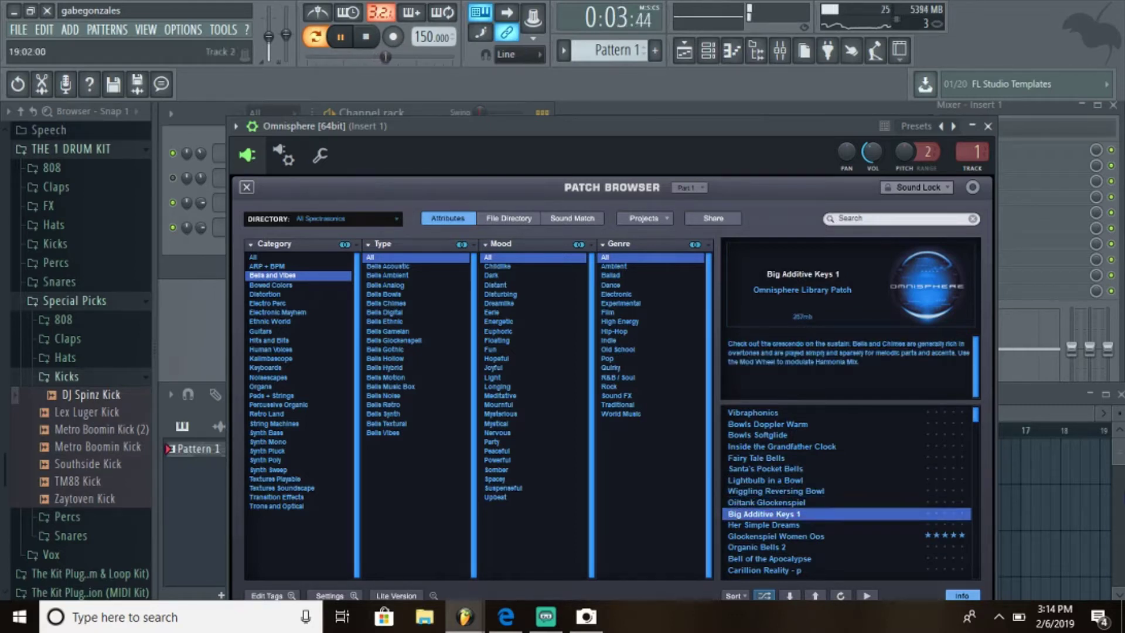
left_click_drag(977, 415, 978, 433)
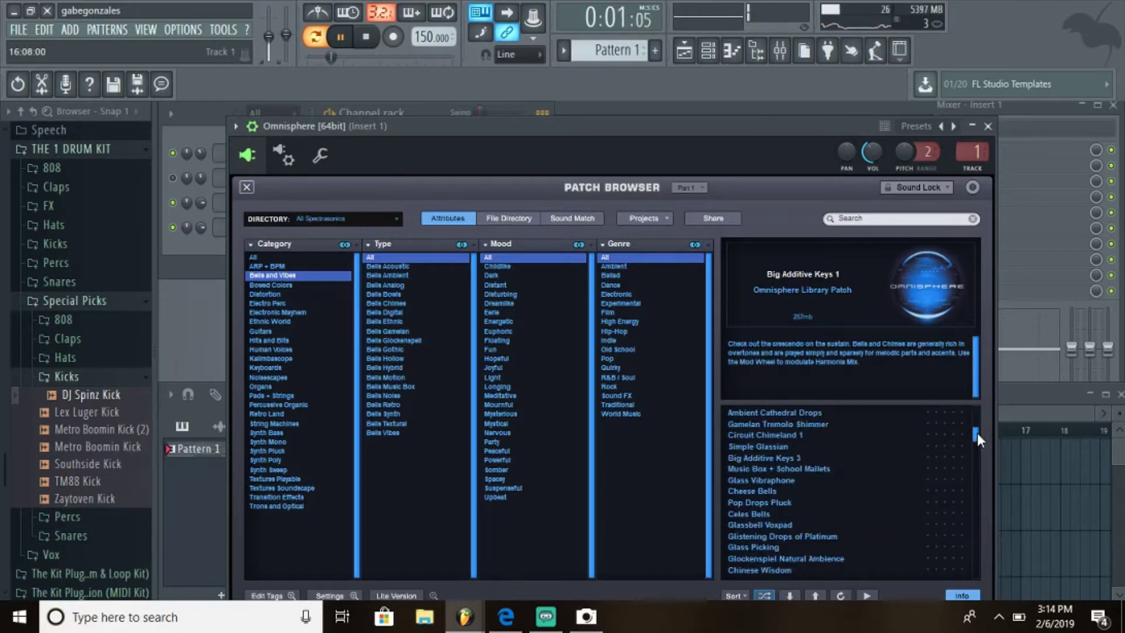
key("space")
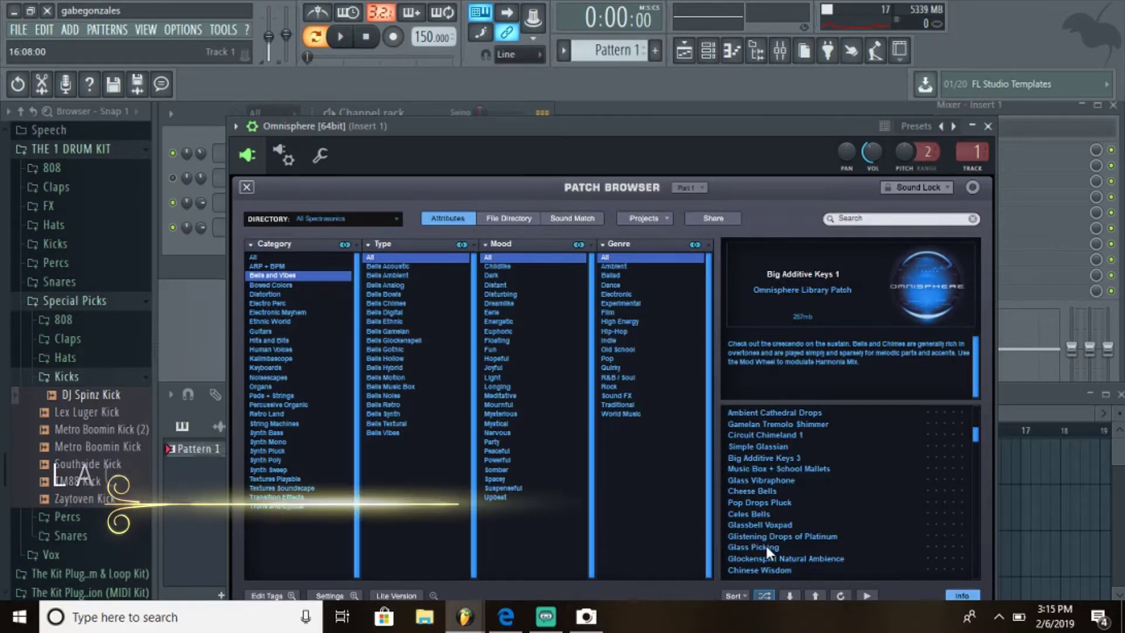
Audition the Bells and Vibes patches from Ambient Cathedral Drops onward over the looping pattern and load Celes Bells.
left_click(751, 412)
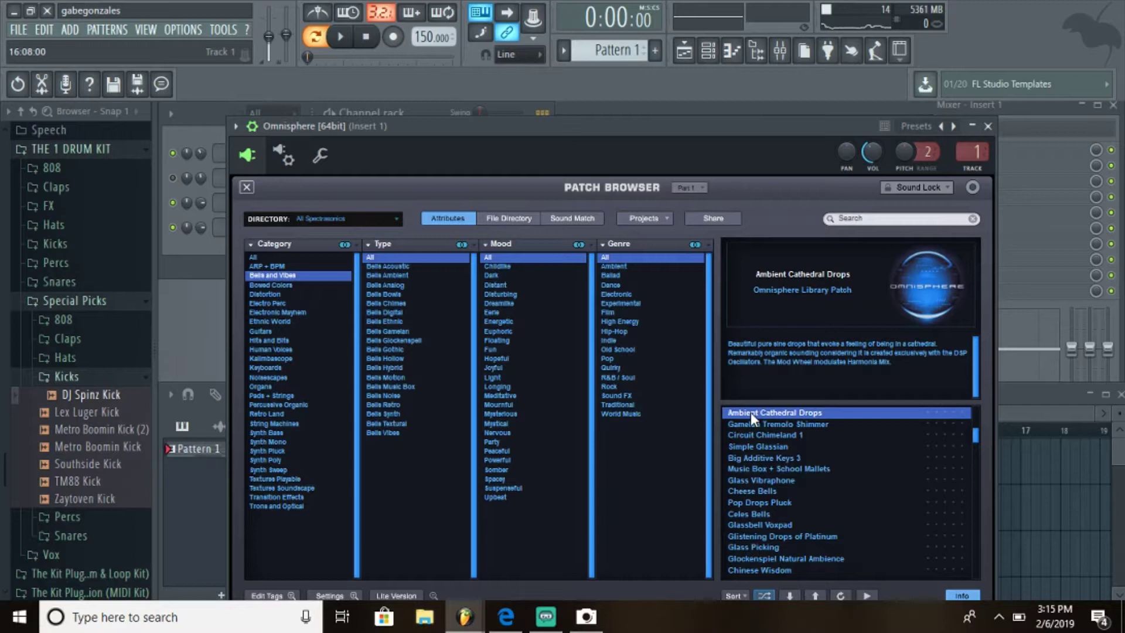
key("space")
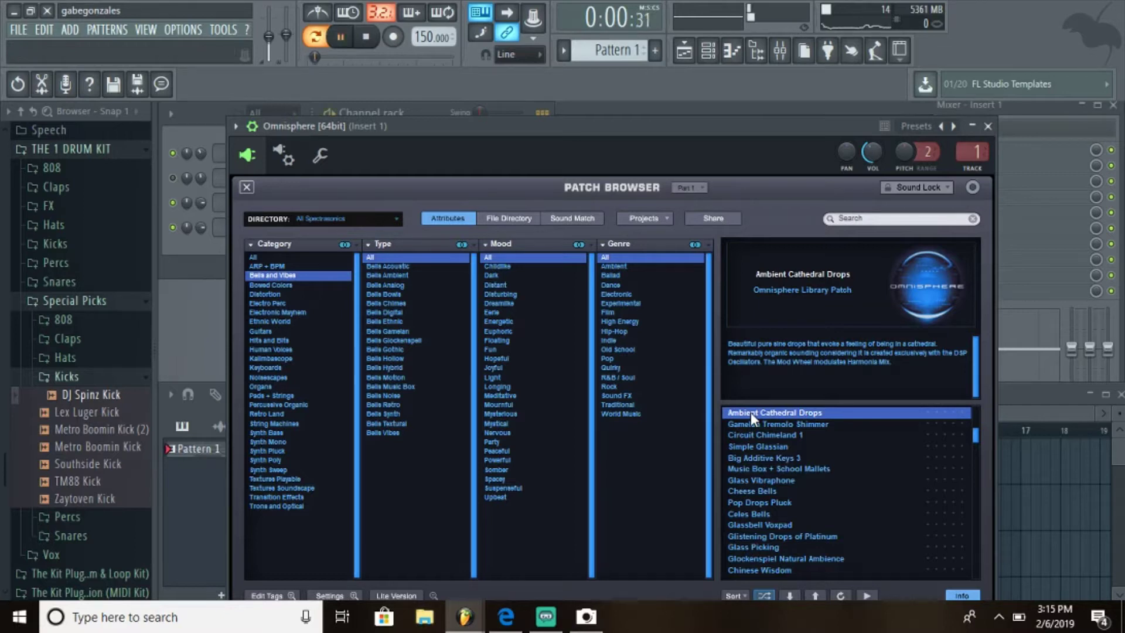
key("Down")
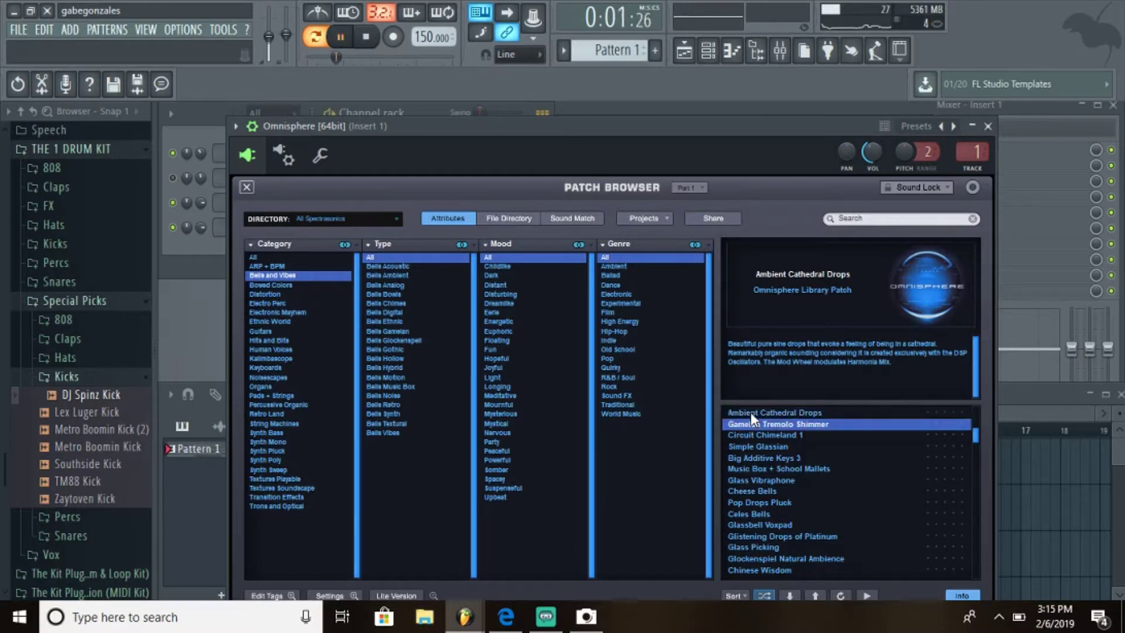
key("Down")
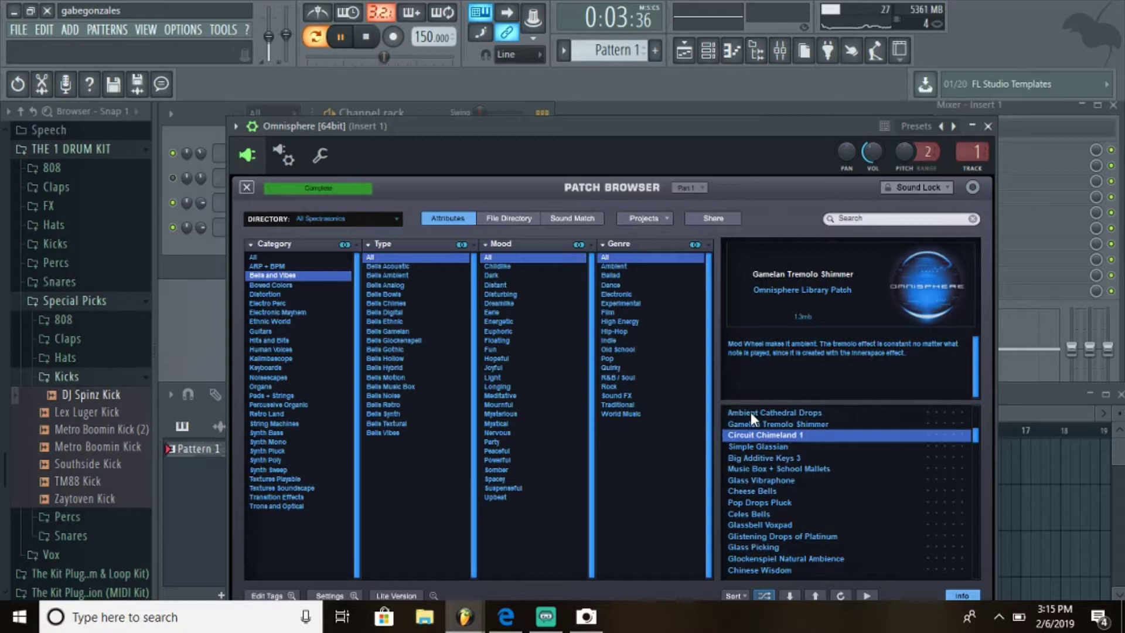
key("Down")
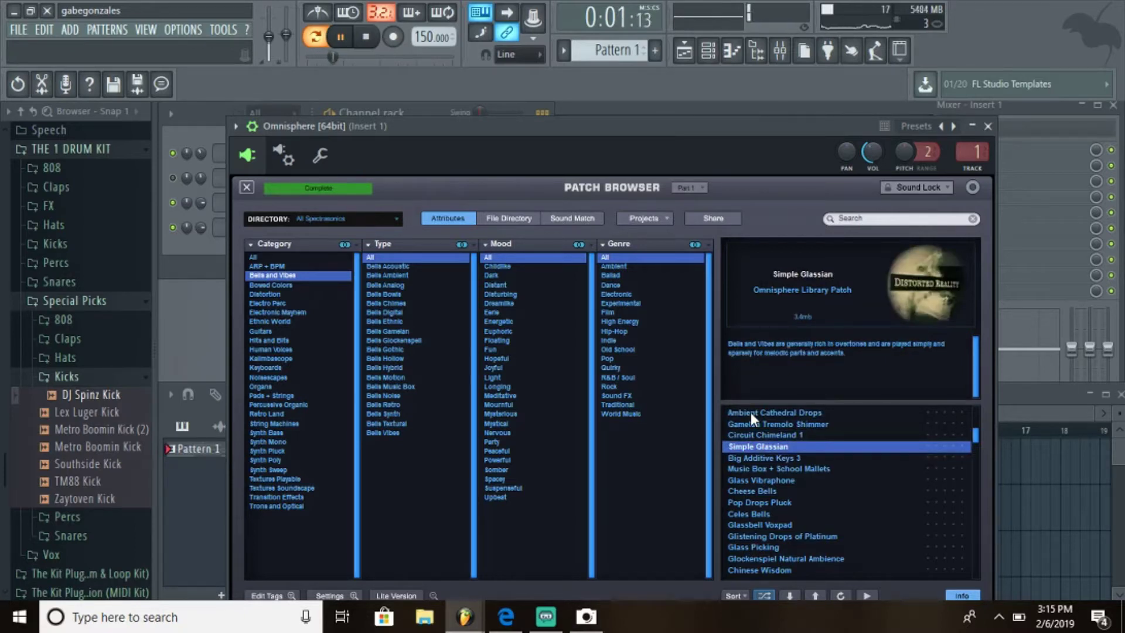
key("Up")
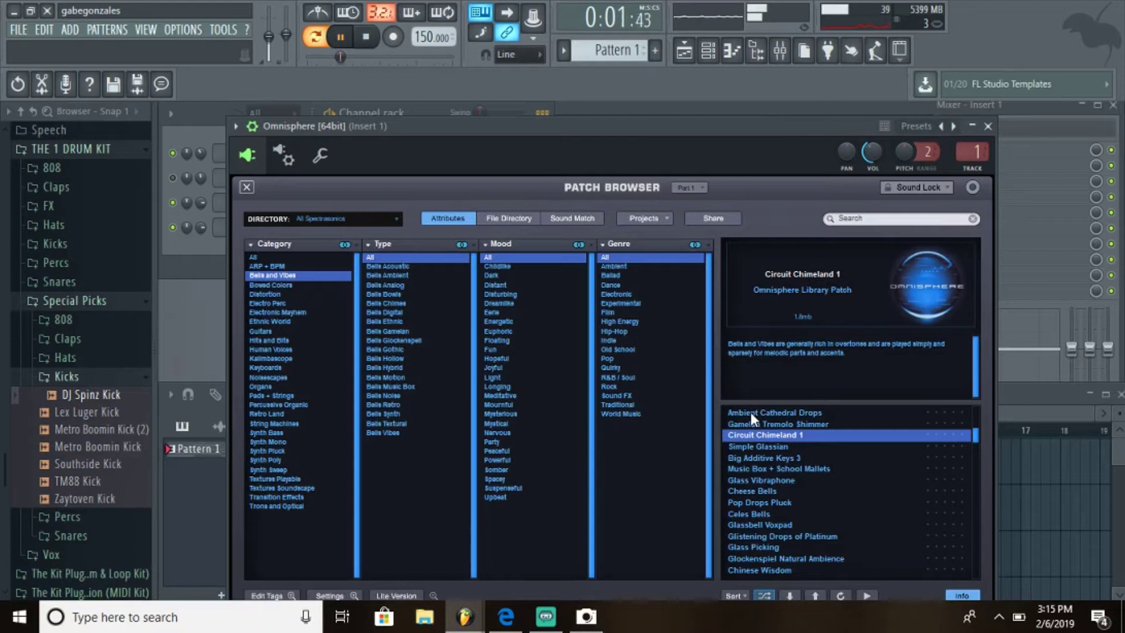
key("Down")
key("Down")
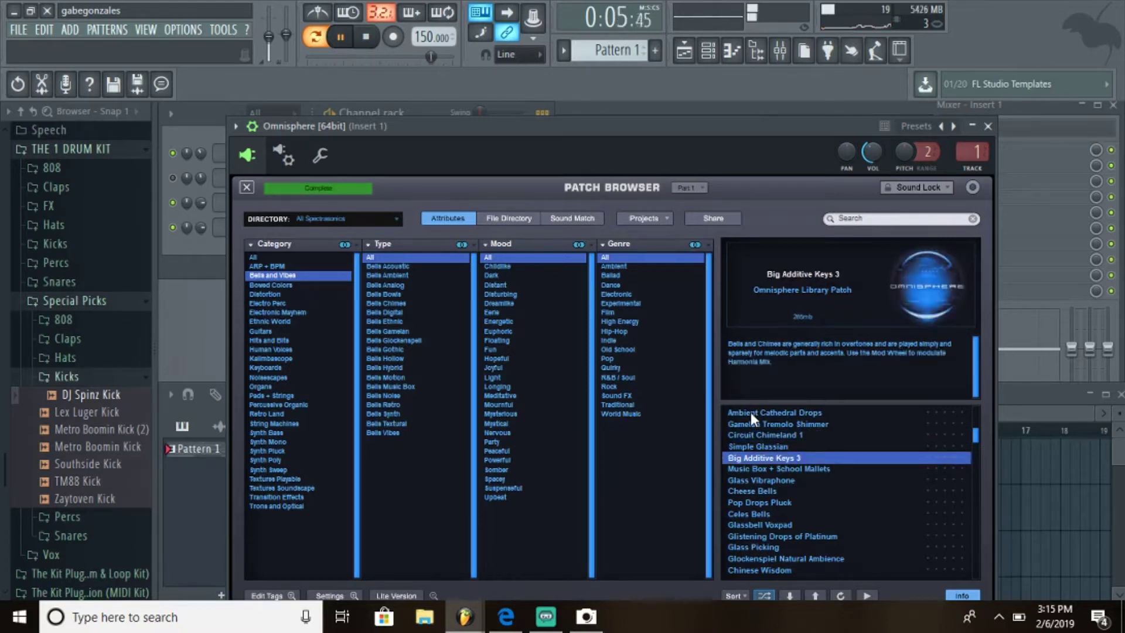
key("Down")
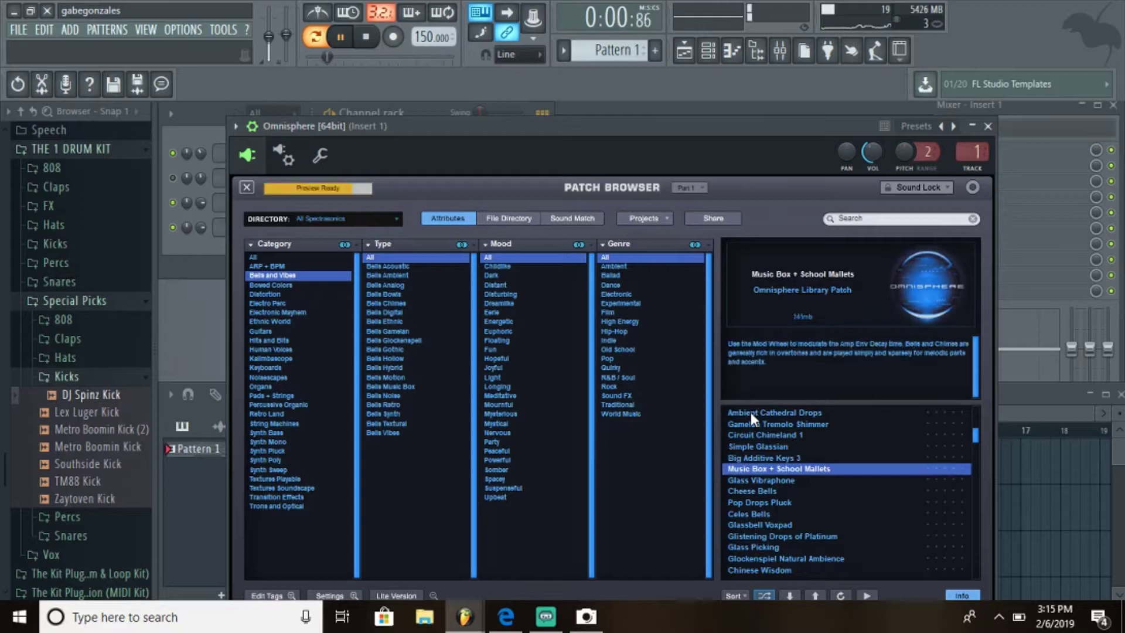
key("Down")
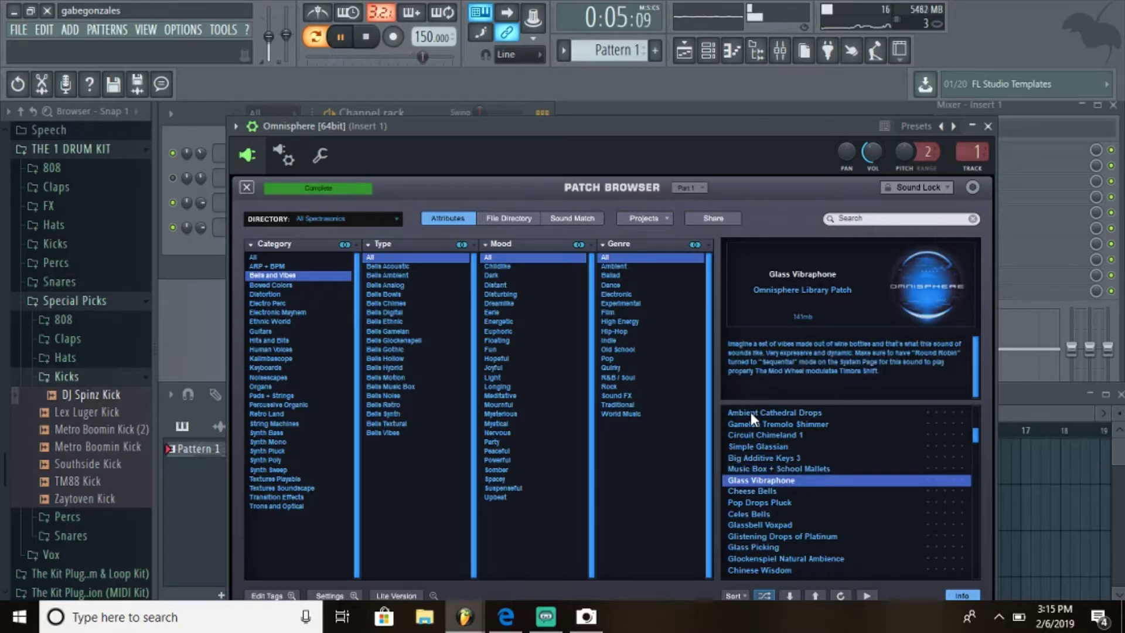
key("Down")
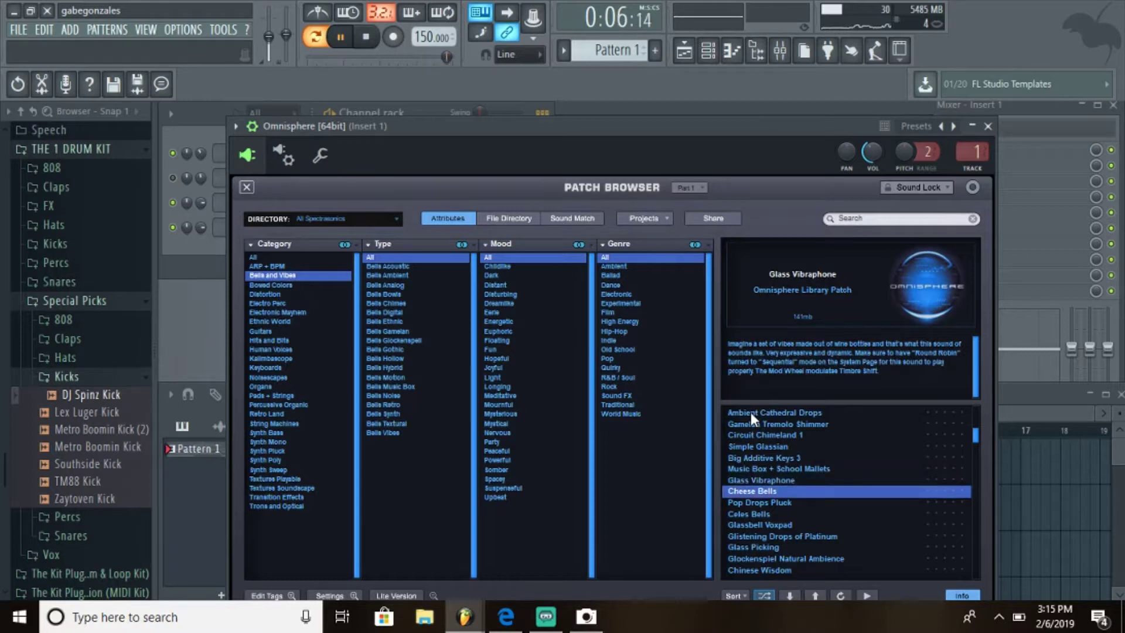
key("Down")
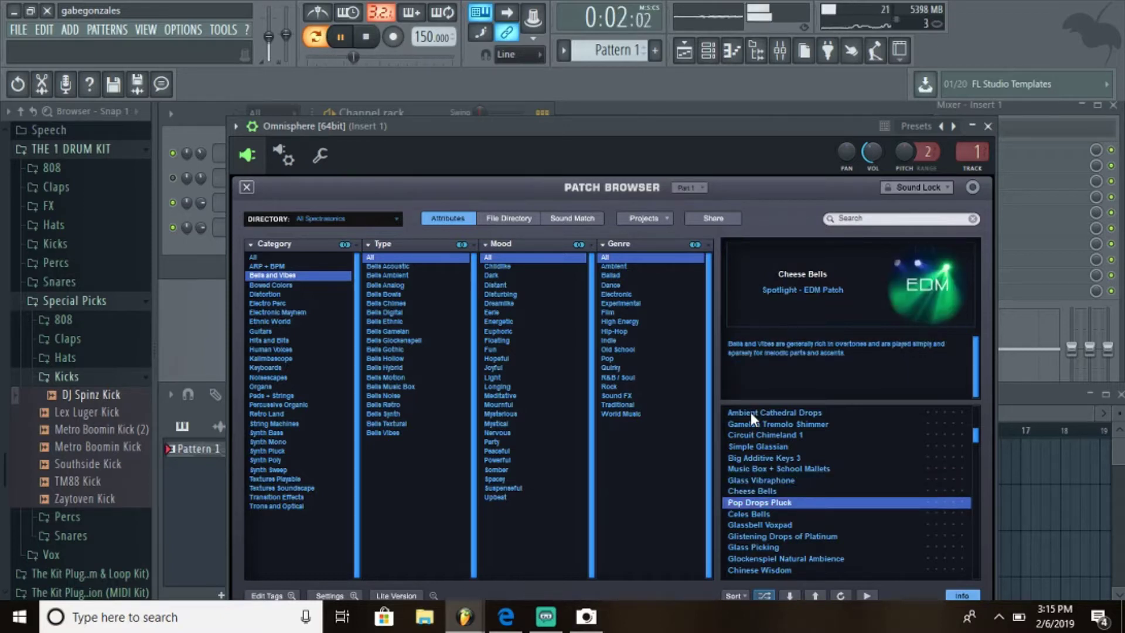
key("Down")
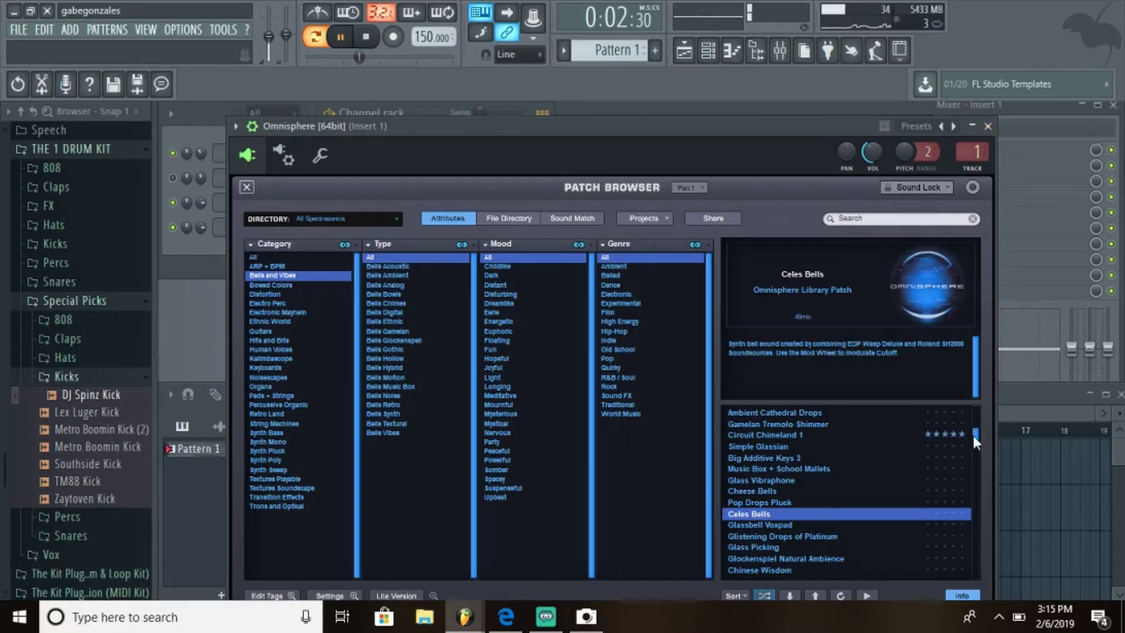
Close Omnisphere, then unmute the reFX Nexus channel and preview both instruments playing together.
left_click(929, 433)
left_click_drag(979, 432, 977, 488)
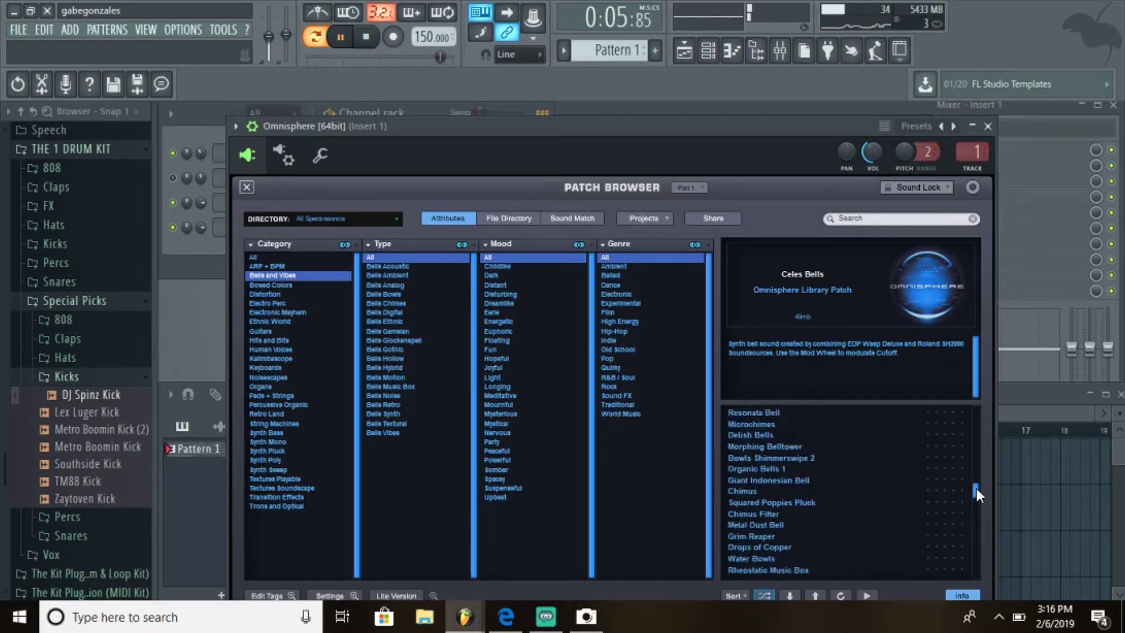
key("space")
left_click(988, 126)
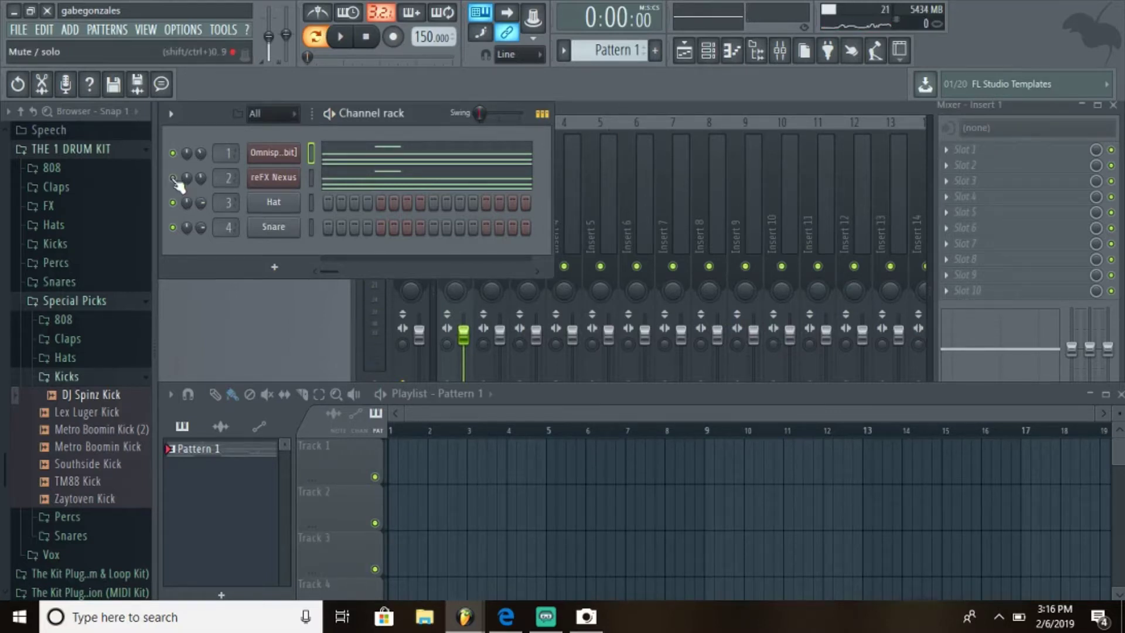
key("space")
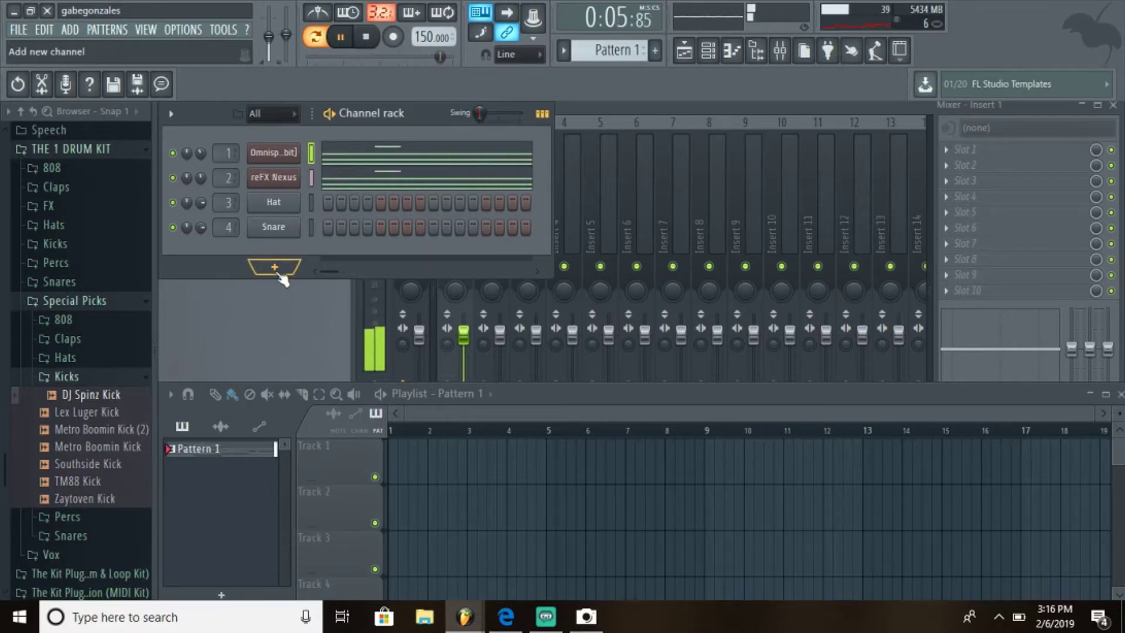
key("space")
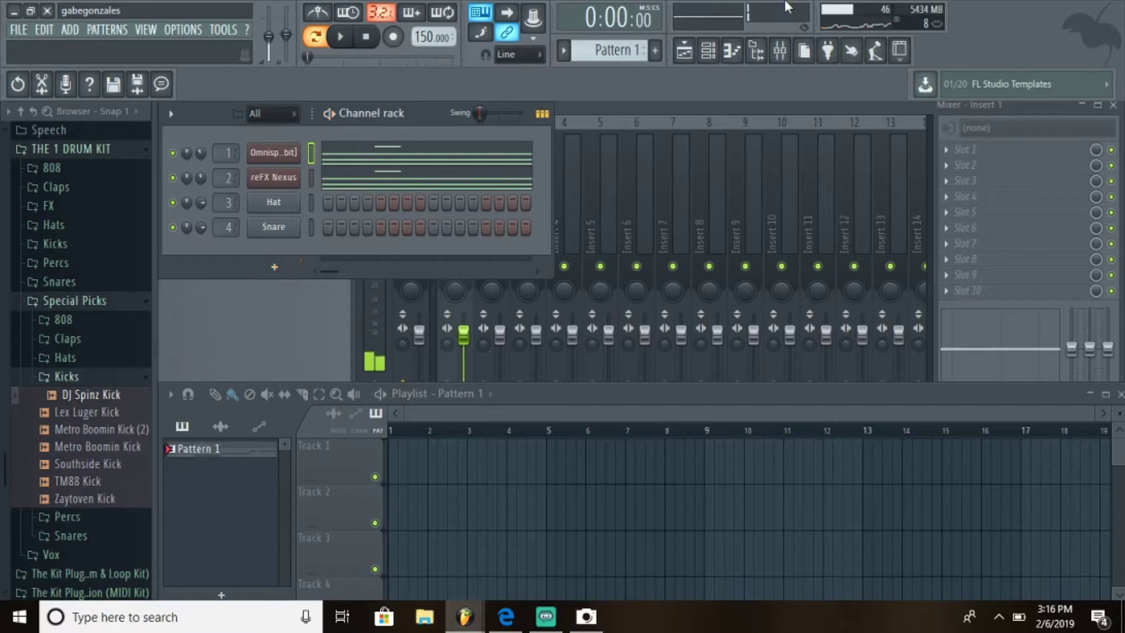
Copy the reFX Nexus channel's notes from Pattern 1 into the same channel of a new Pattern 2.
right_click(273, 178)
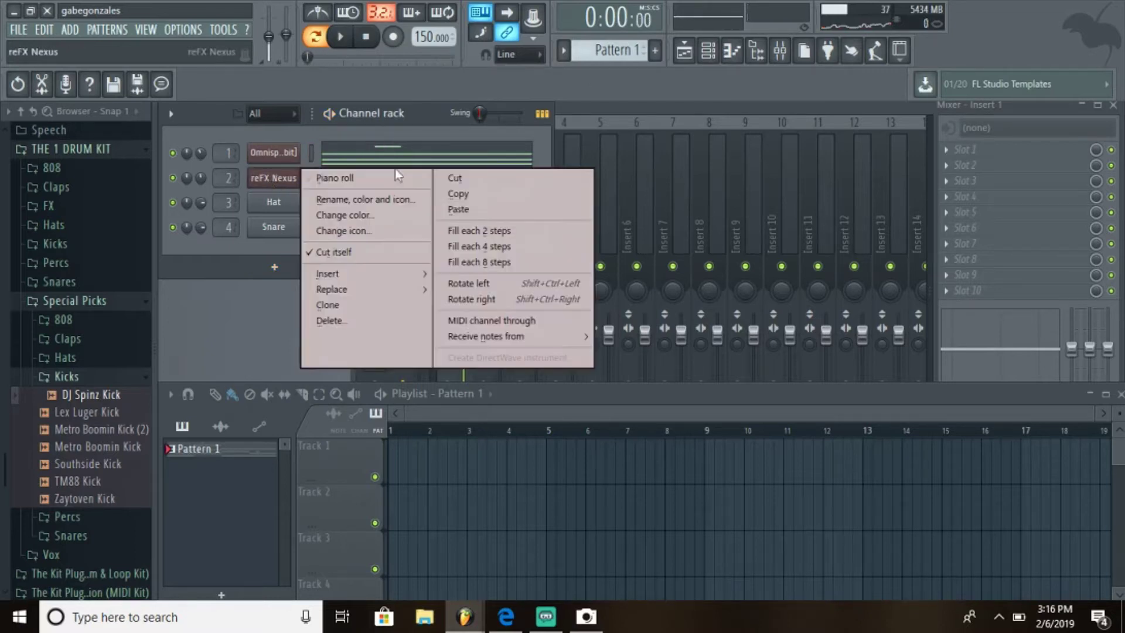
left_click(539, 210)
left_click(655, 50)
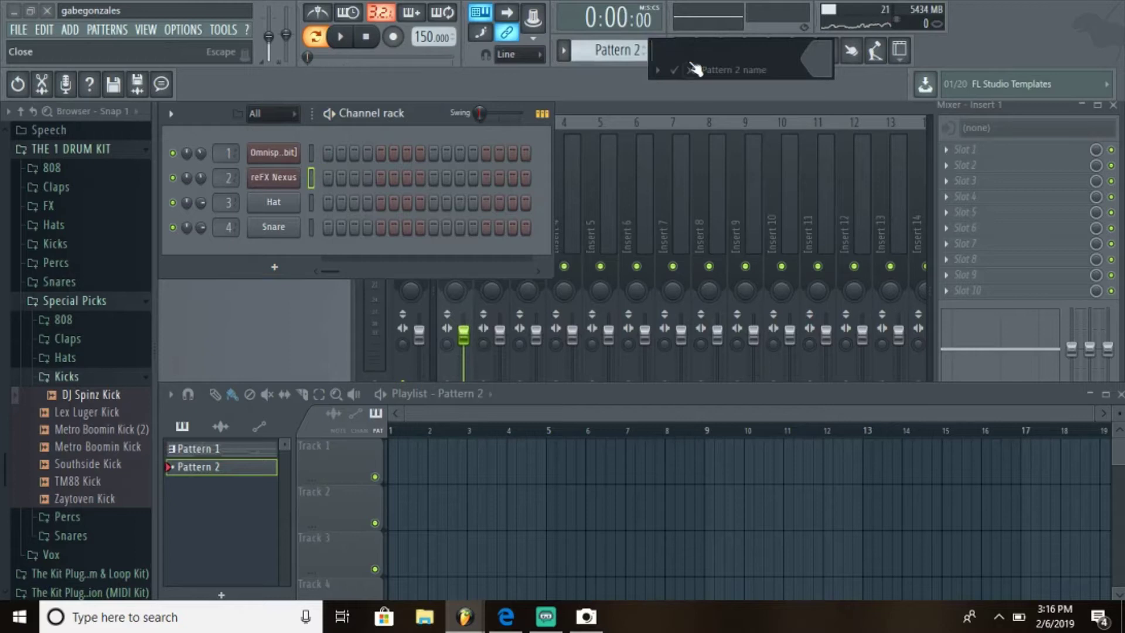
left_click(693, 68)
right_click(296, 173)
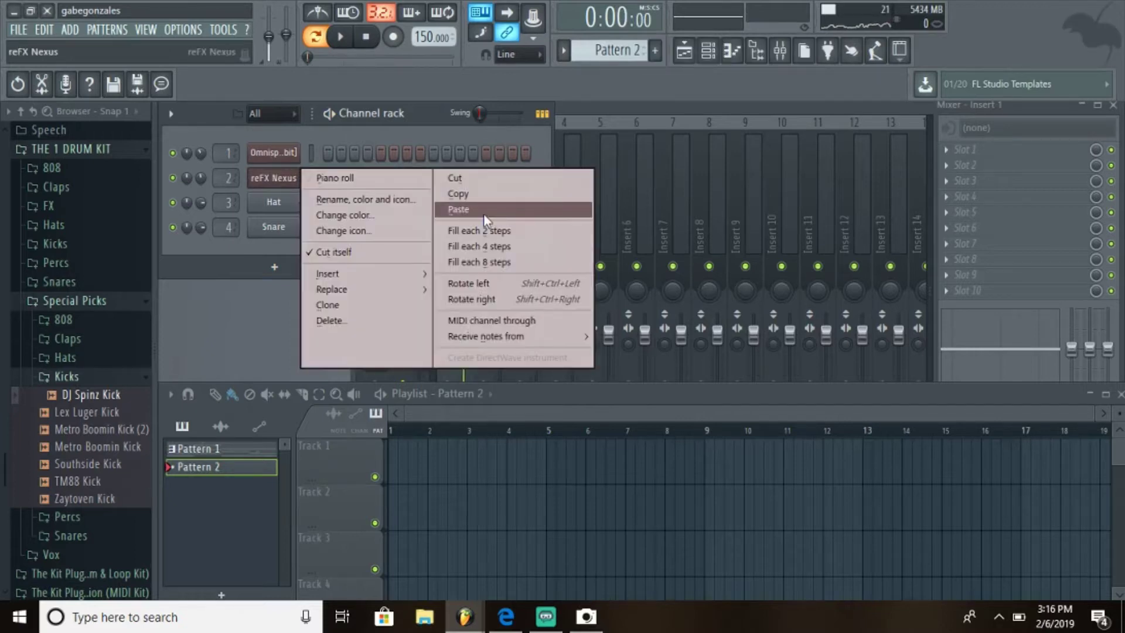
left_click(484, 214)
Cut the reFX Nexus channel's notes out of Pattern 1.
key("Left")
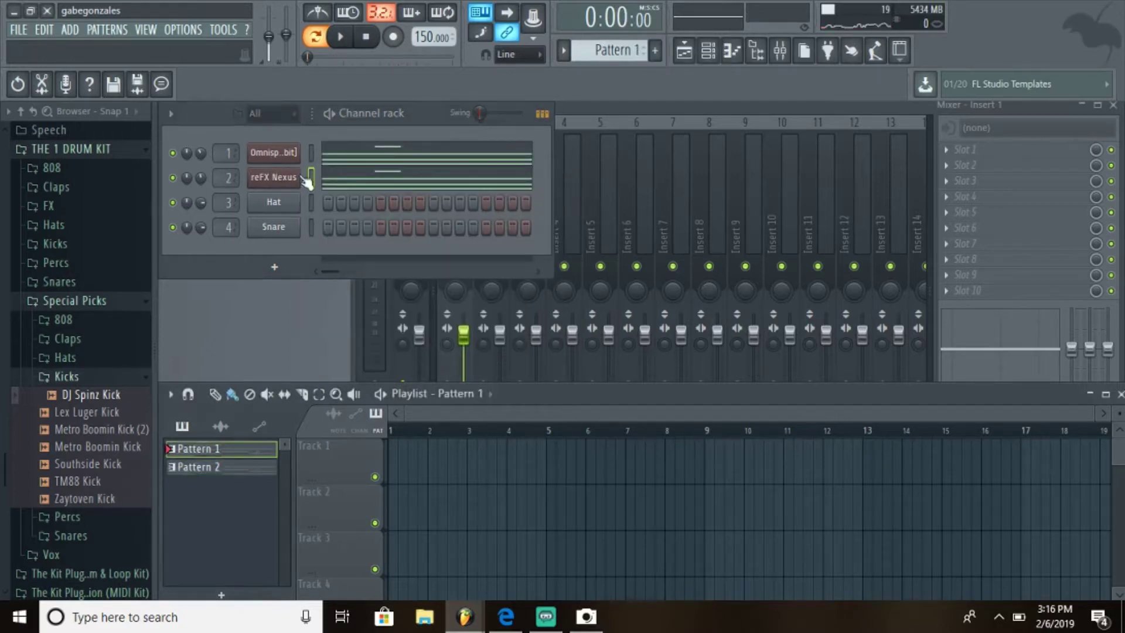
right_click(307, 181)
left_click(469, 179)
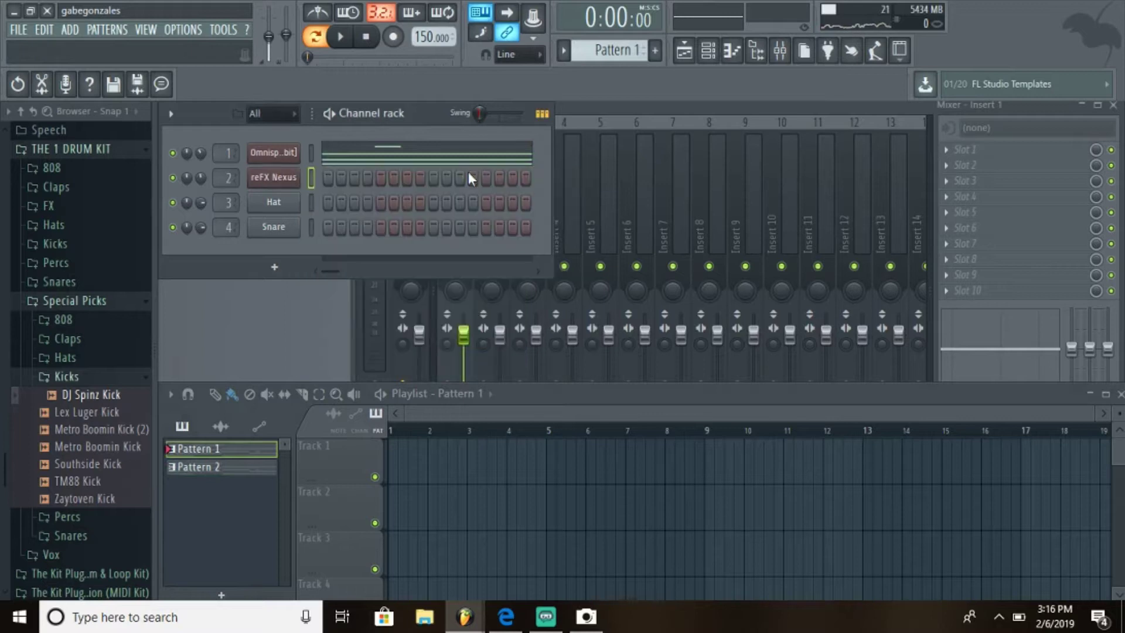
Switch to song mode and place Pattern 1 on Track 1 and Pattern 2 on Track 2, both starting at bar 1.
left_click(315, 36)
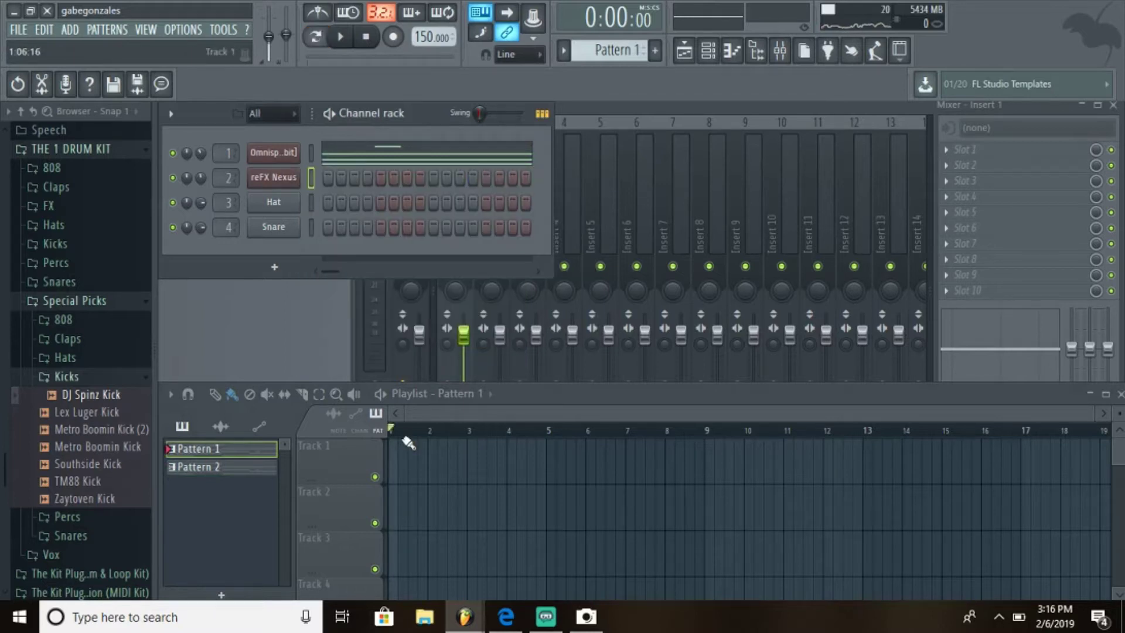
left_click(408, 444)
left_click(173, 468)
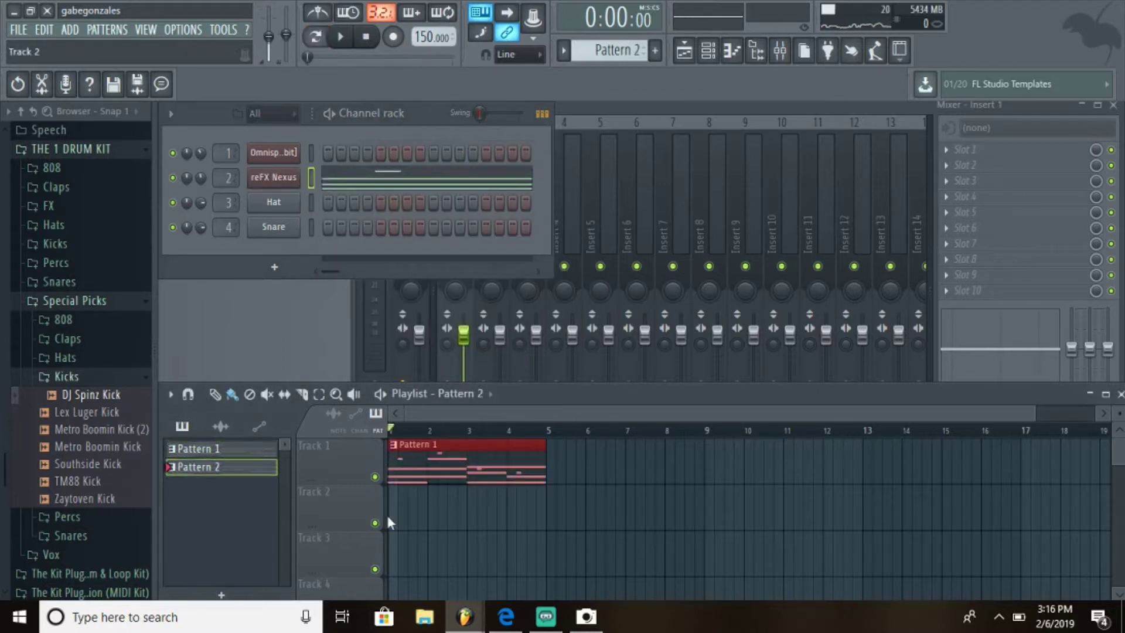
left_click(387, 513)
Play the arrangement while lowering the reFX Nexus channel's volume to about 59%, and stop playback.
left_click(340, 39)
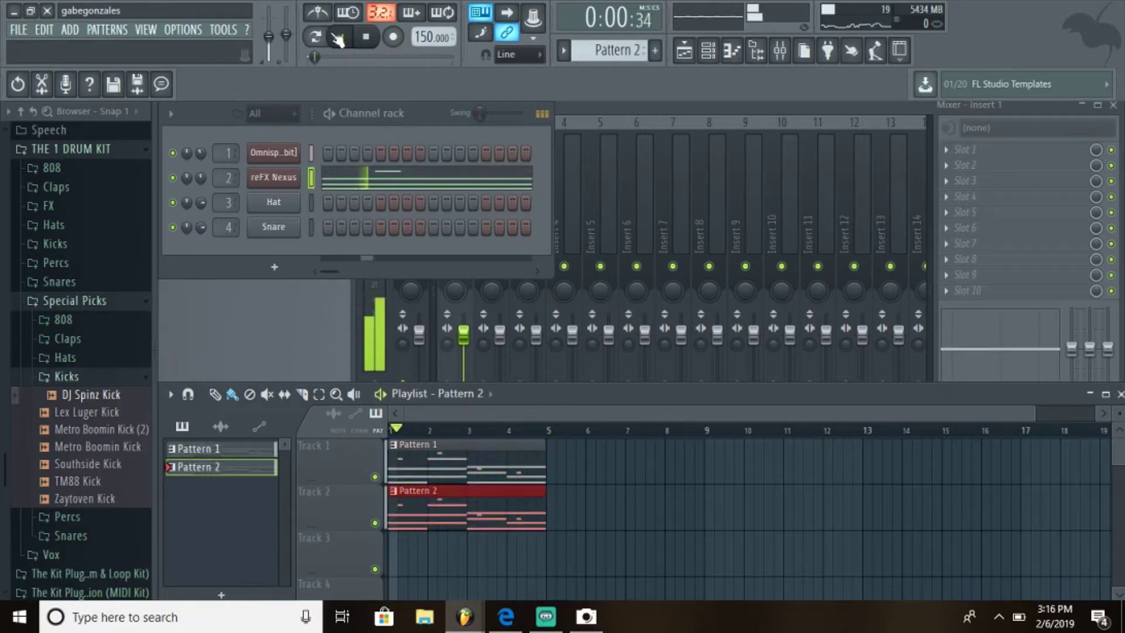
scroll(201, 178, "down", 5)
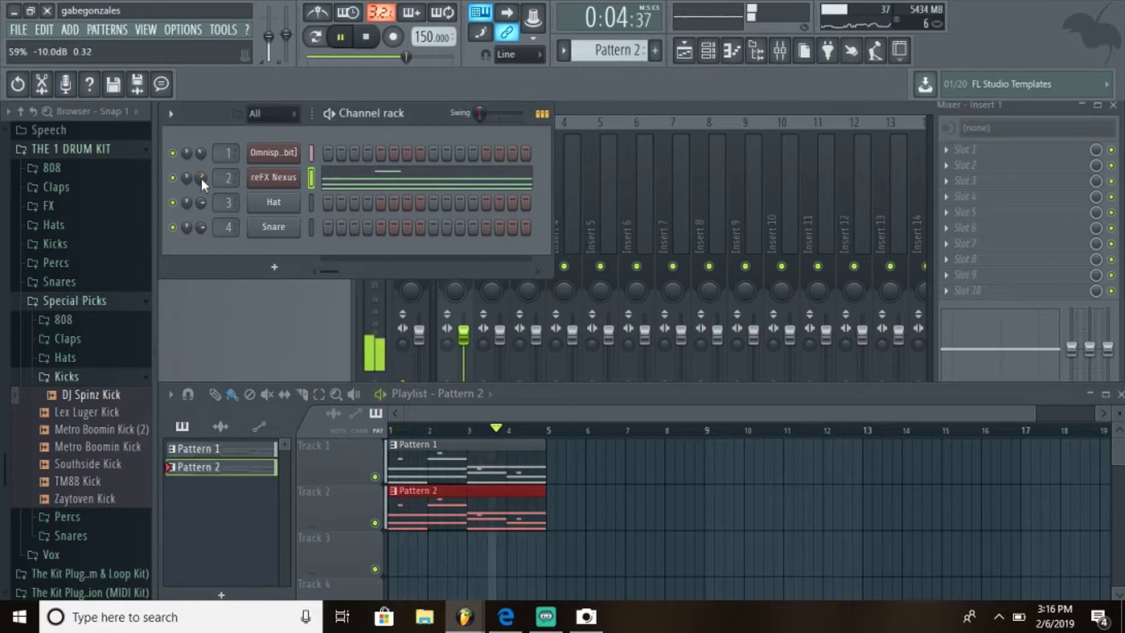
key("space")
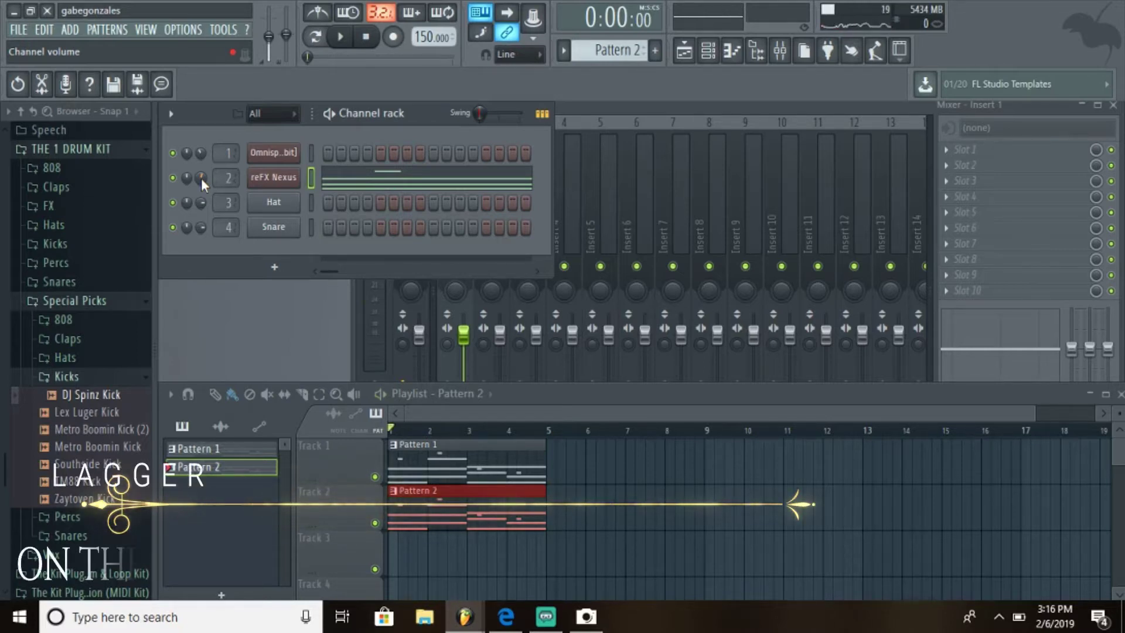
Replace the Hat channel with a second Omnisphere instance and dismiss its notice.
right_click(270, 201)
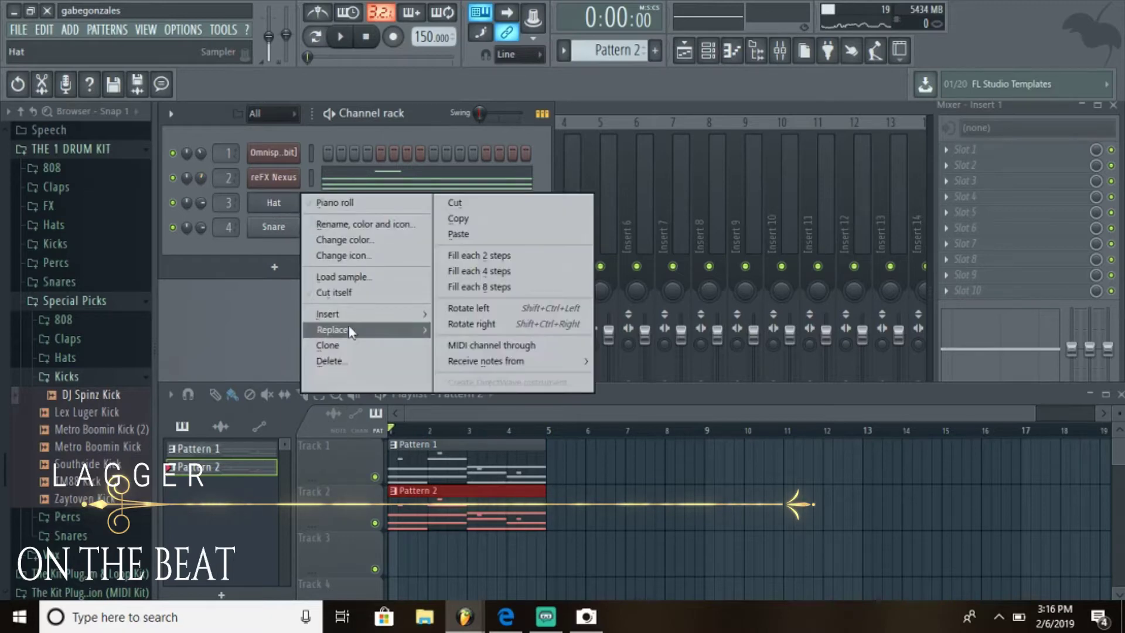
mouse_move(350, 329)
left_click(632, 463)
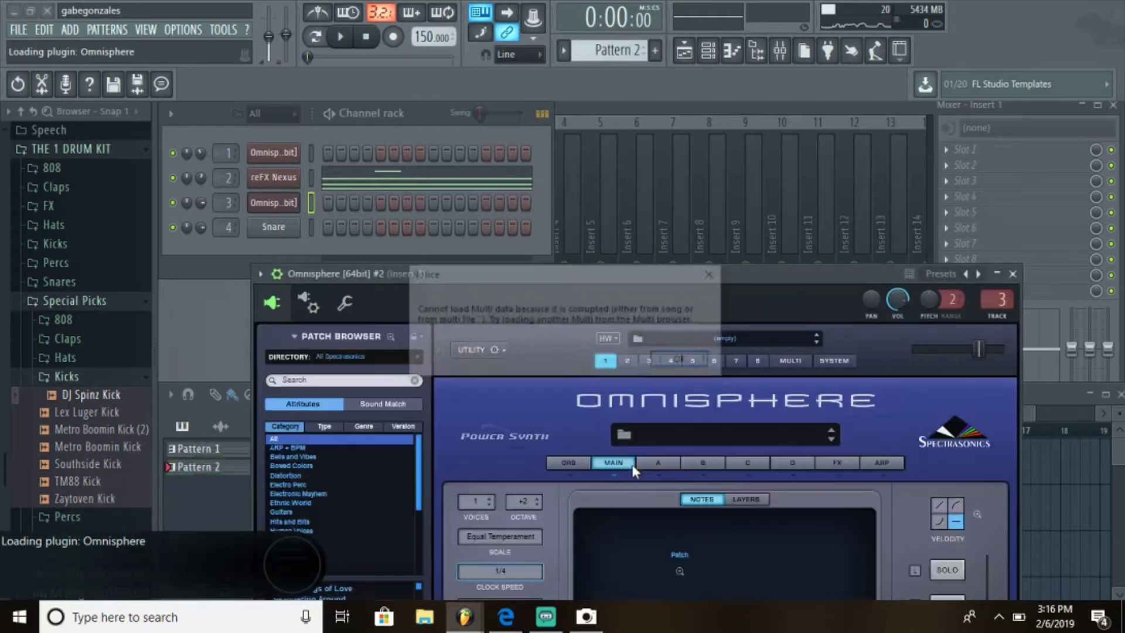
left_click(712, 358)
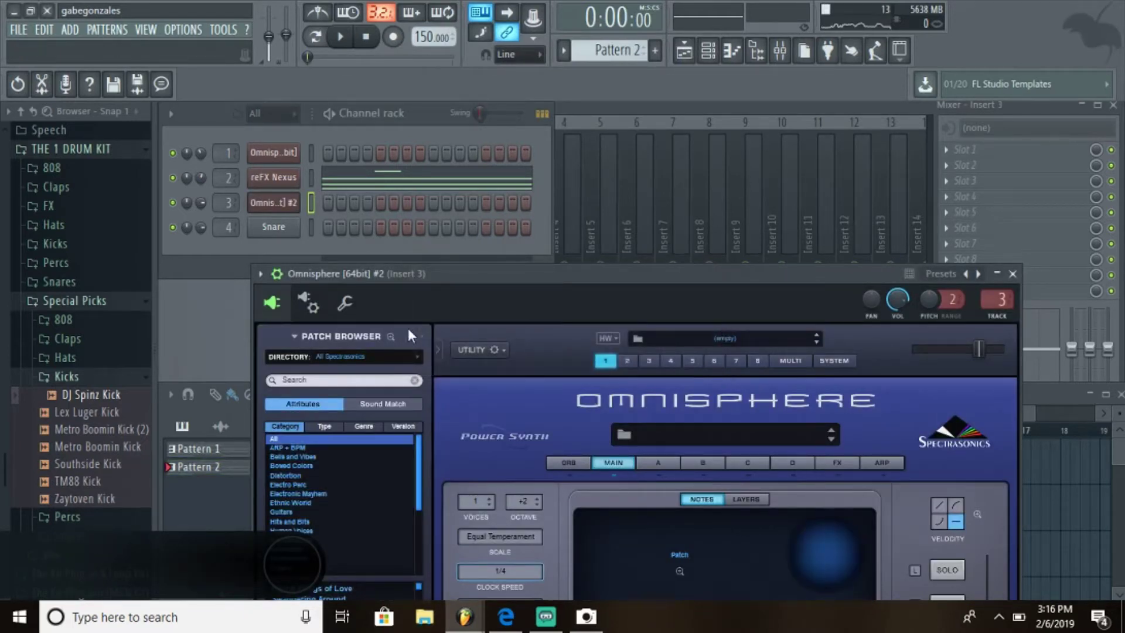
Filter the new Omnisphere's expanded patch browser to ARP + BPM with type BPM Retro, and shuffle the patch order.
left_click_drag(593, 293, 623, 117)
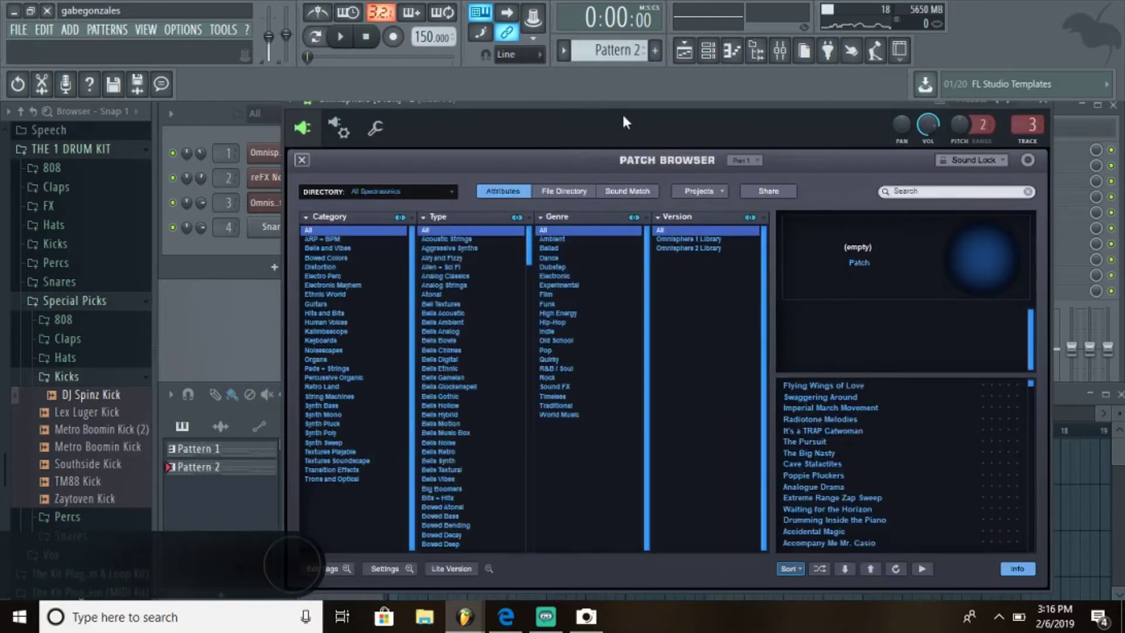
left_click(327, 239)
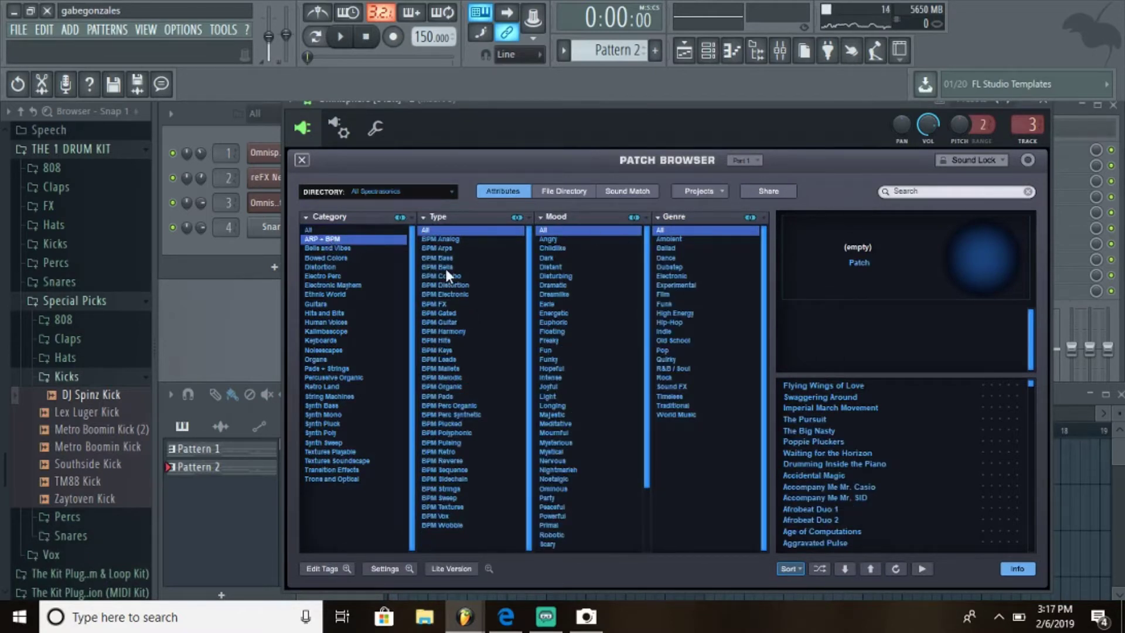
left_click(445, 451)
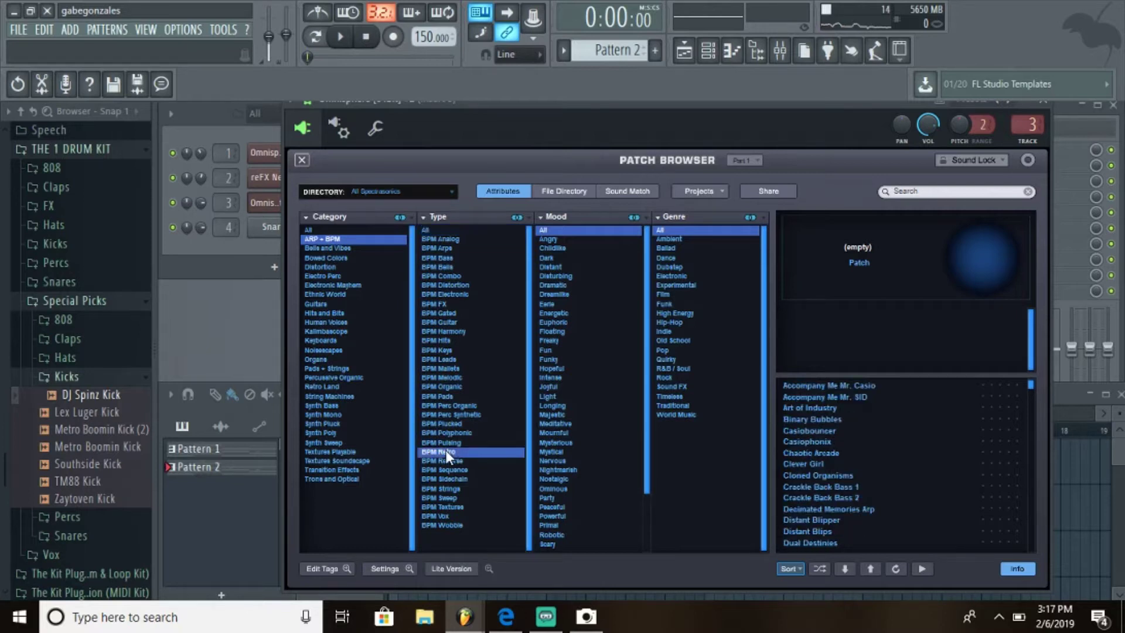
left_click(819, 568)
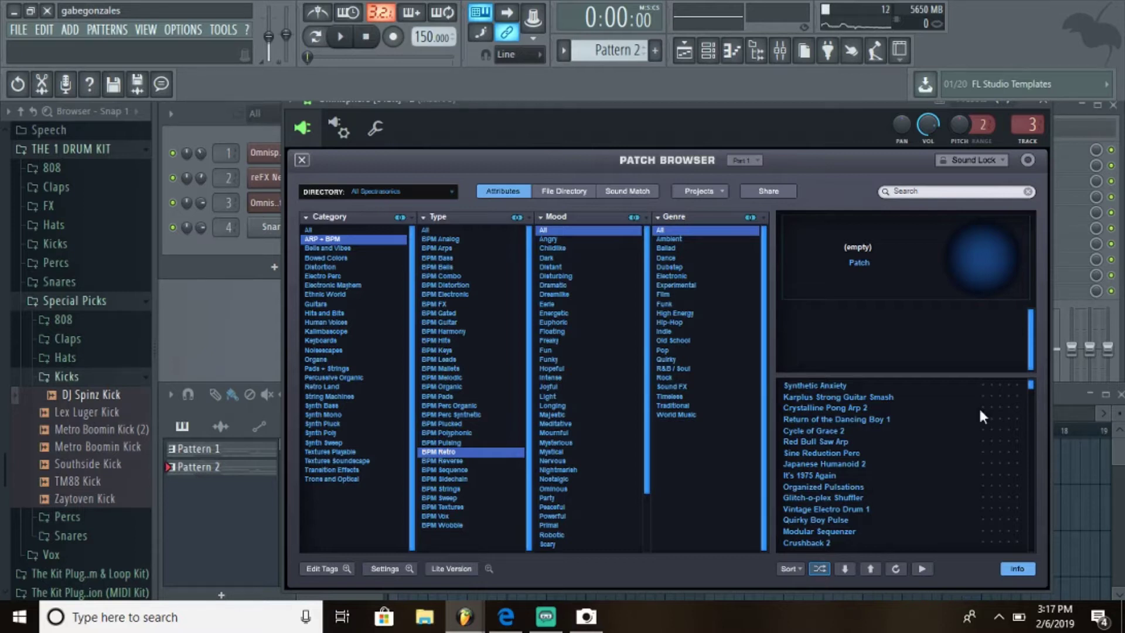
Select the two Omnisphere channels and reFX Nexus, and route them to consecutive mixer tracks starting from Insert 1.
left_click(1060, 122)
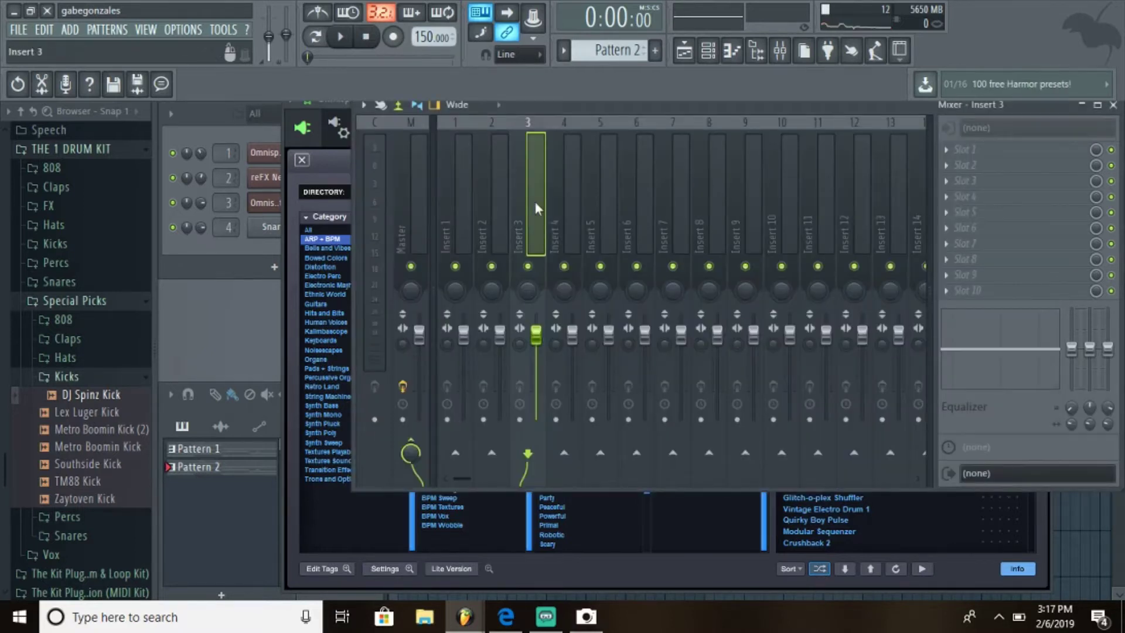
left_click(202, 255)
left_click(310, 151)
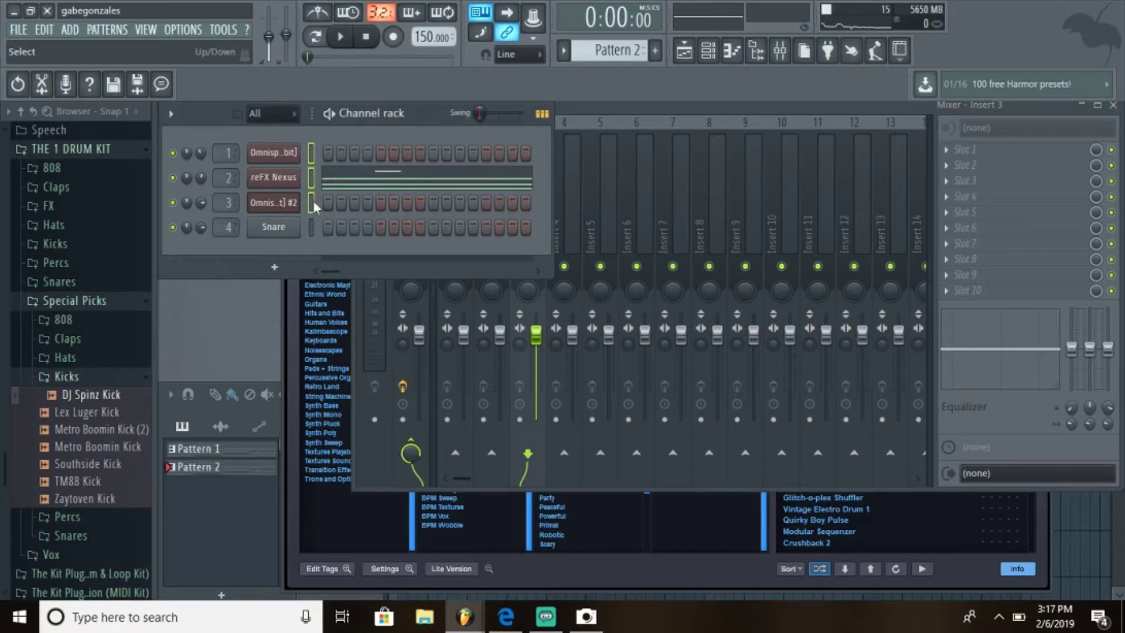
left_click(614, 107)
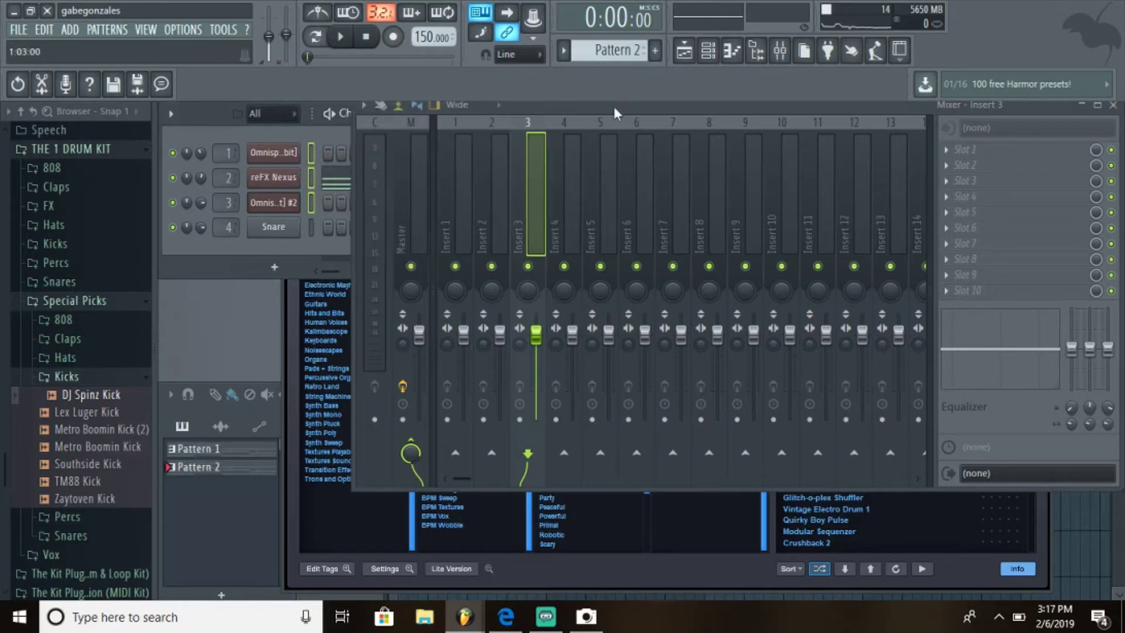
right_click(453, 203)
mouse_move(515, 258)
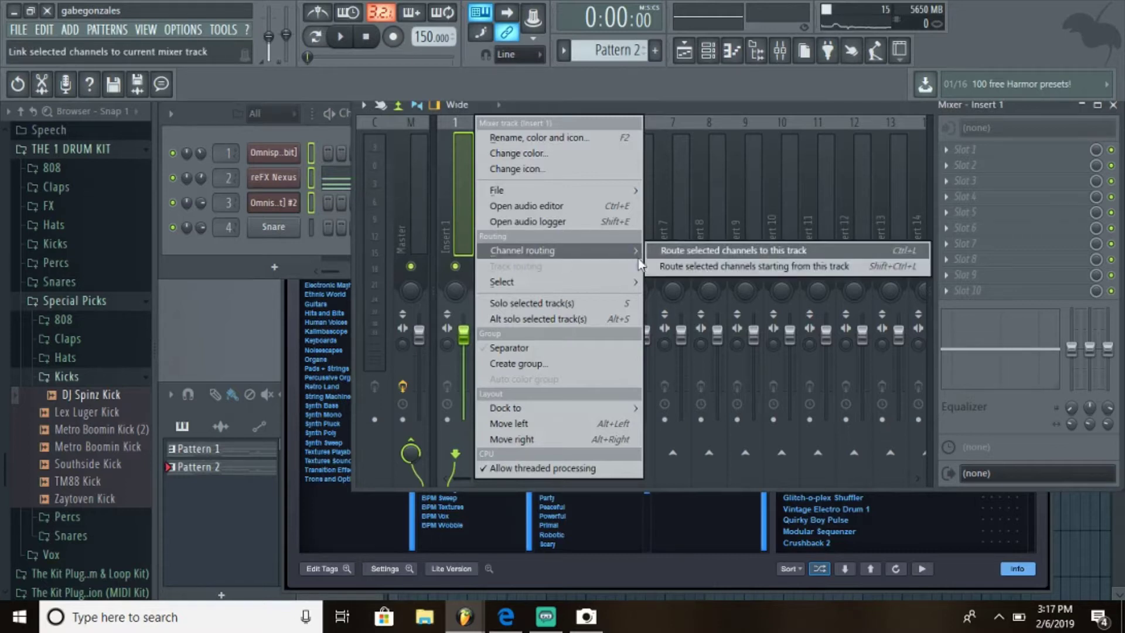
left_click(677, 268)
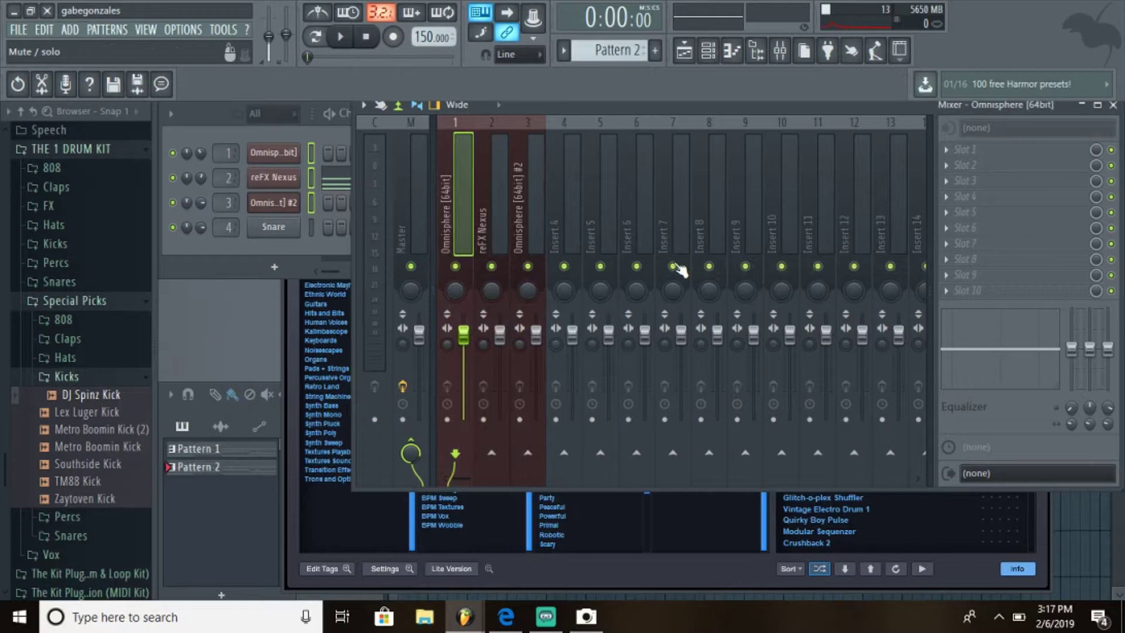
Add HalfTime to the first effect slot of the second Omnisphere's mixer track, and set that channel's volume to about 60%.
left_click(536, 199)
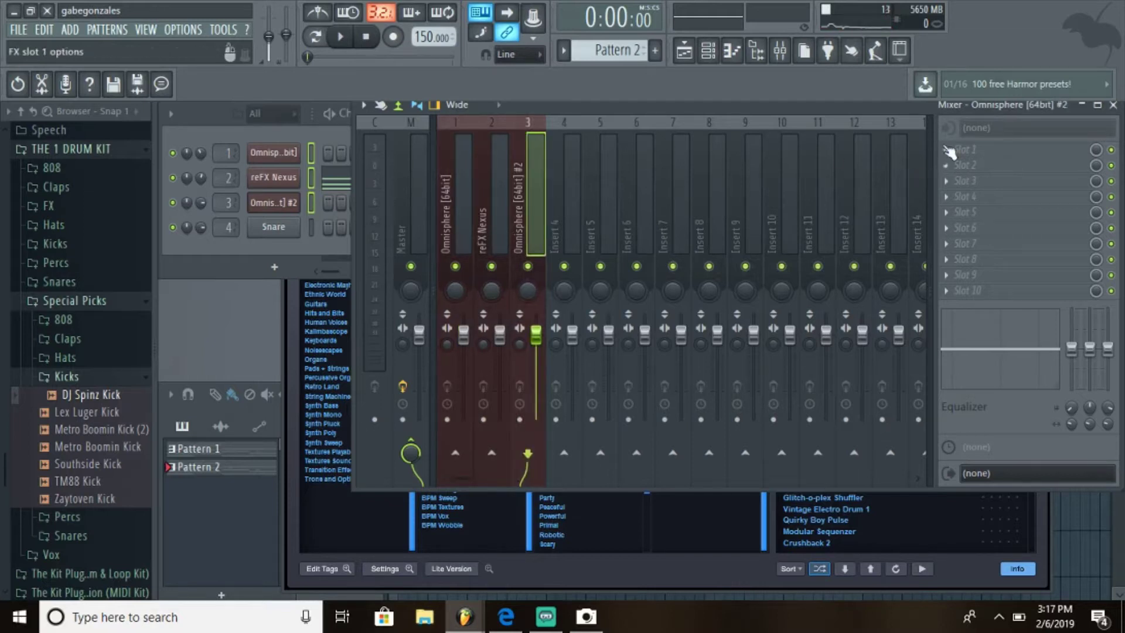
left_click(944, 150)
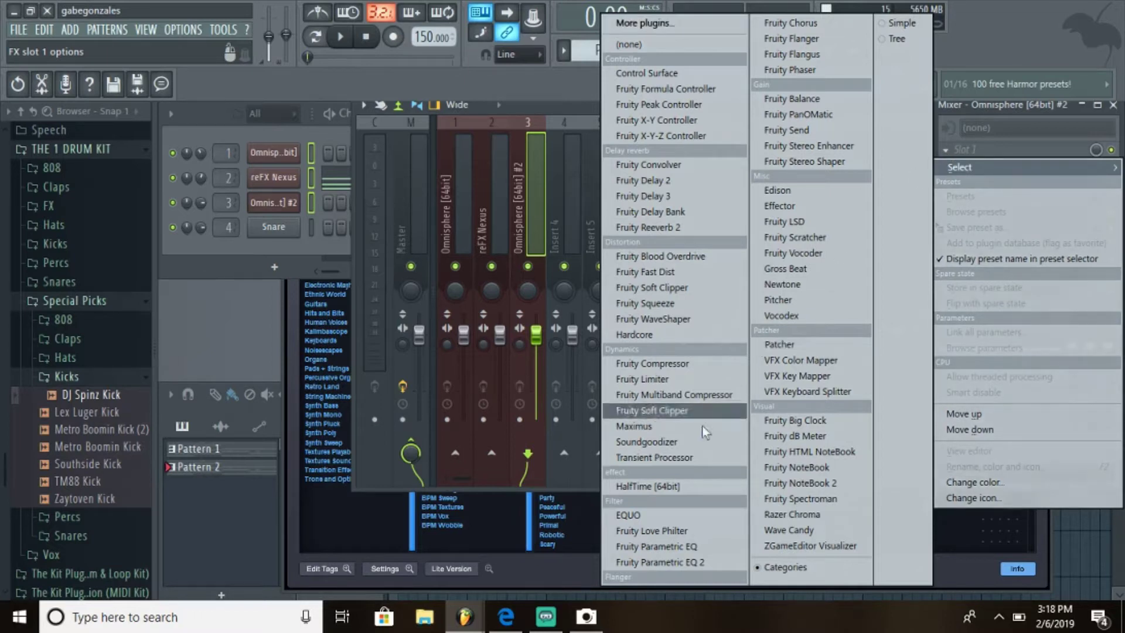
left_click(659, 494)
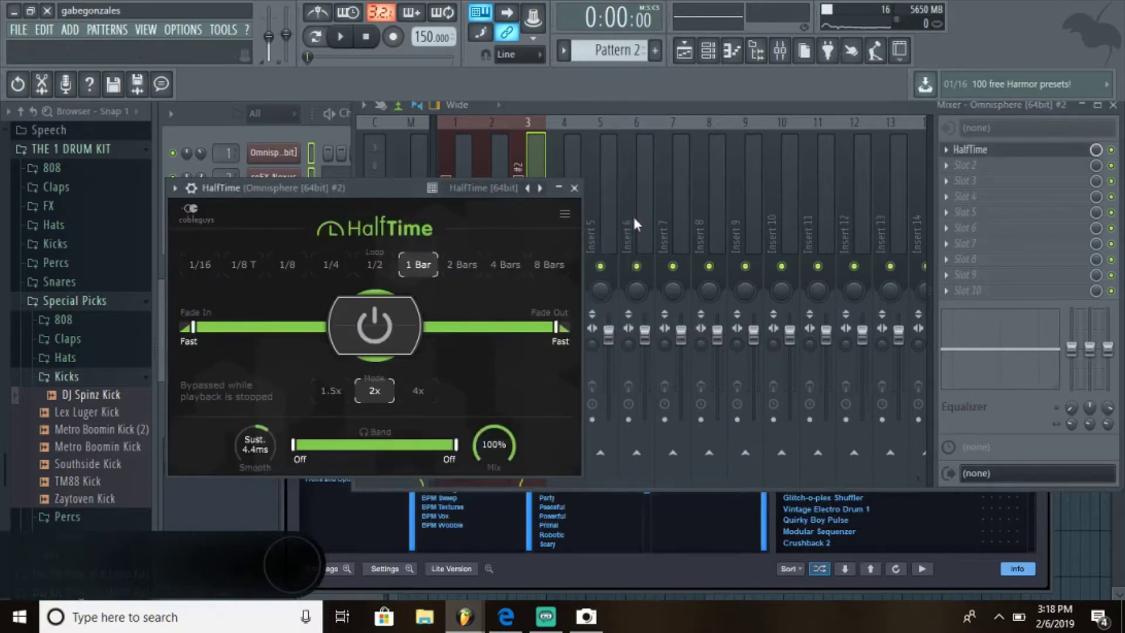
left_click(575, 189)
left_click_drag(201, 203, 201, 220)
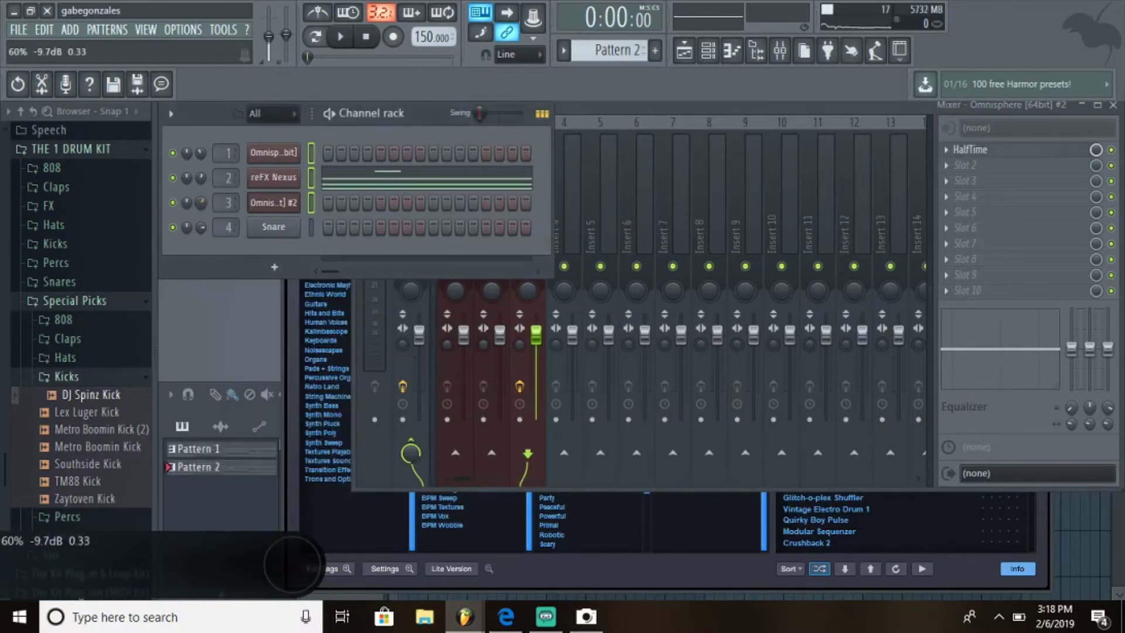
Create Pattern 3 with the copied chord notes pasted into the second Omnisphere, and place it on Track 3 at bar 1.
left_click(655, 50)
left_click(273, 203)
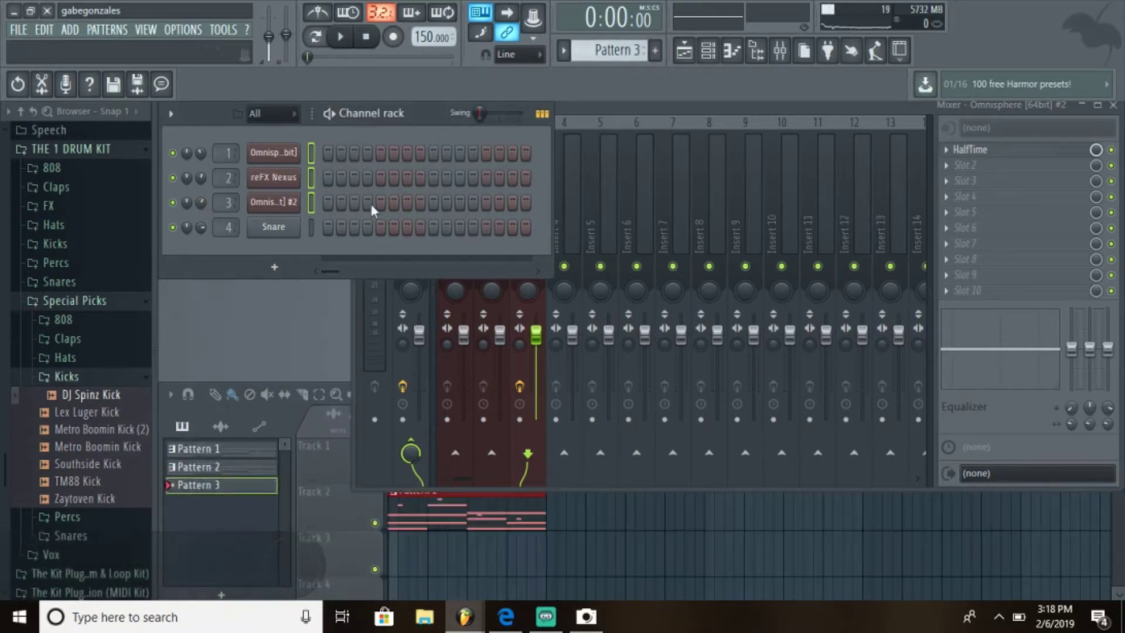
right_click(276, 211)
left_click(469, 236)
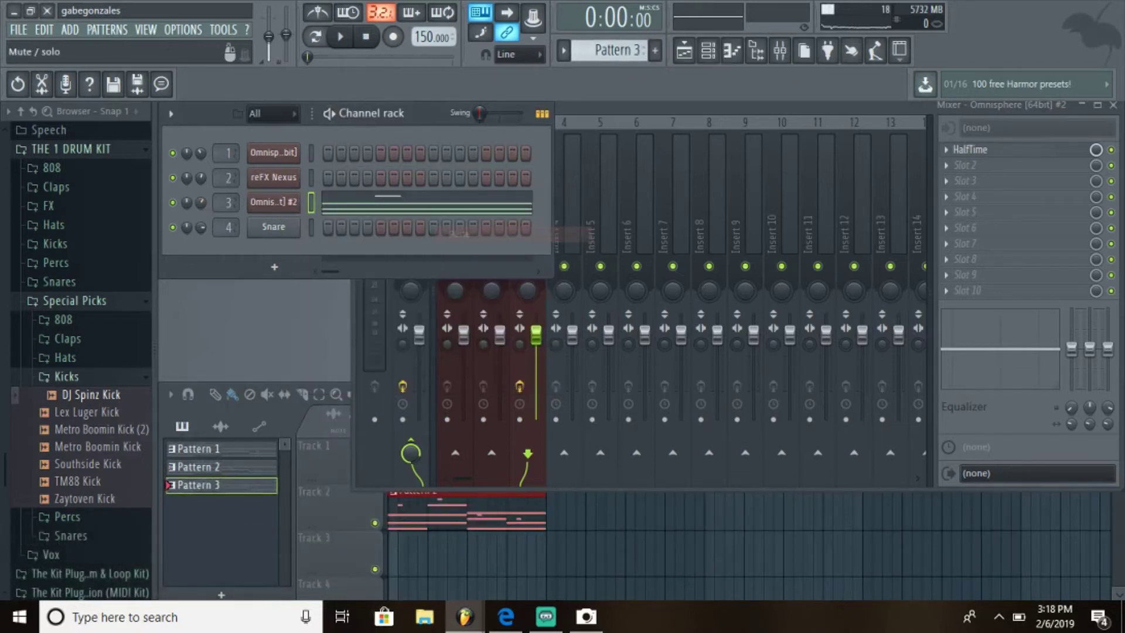
left_click(403, 545)
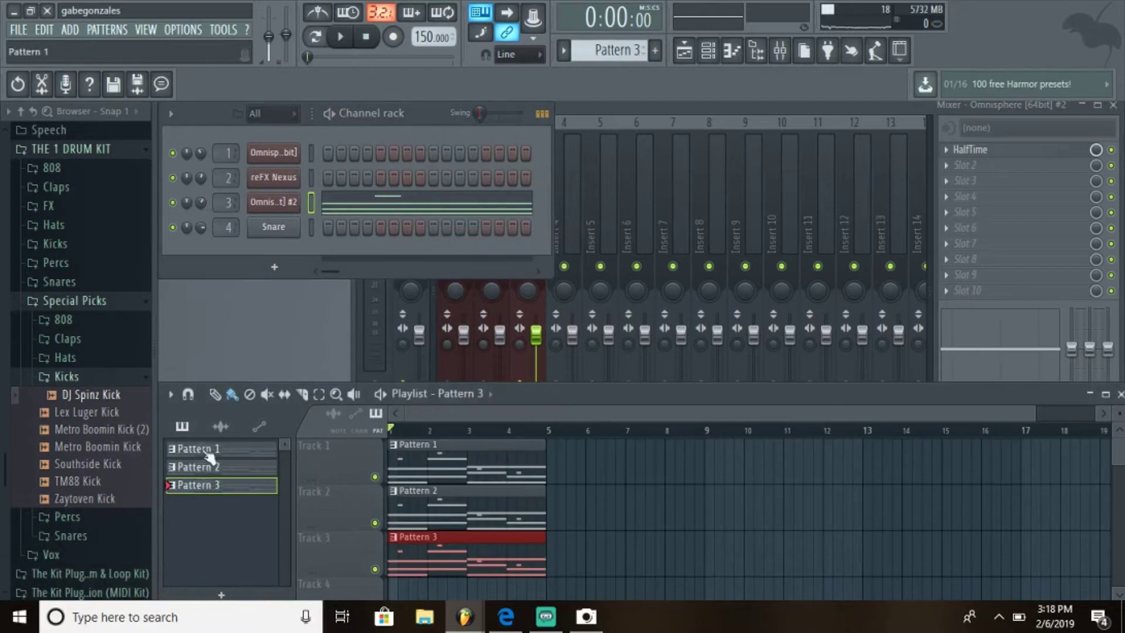
Play the arrangement and load the Synthetic Anxiety patch in the second Omnisphere.
key("space")
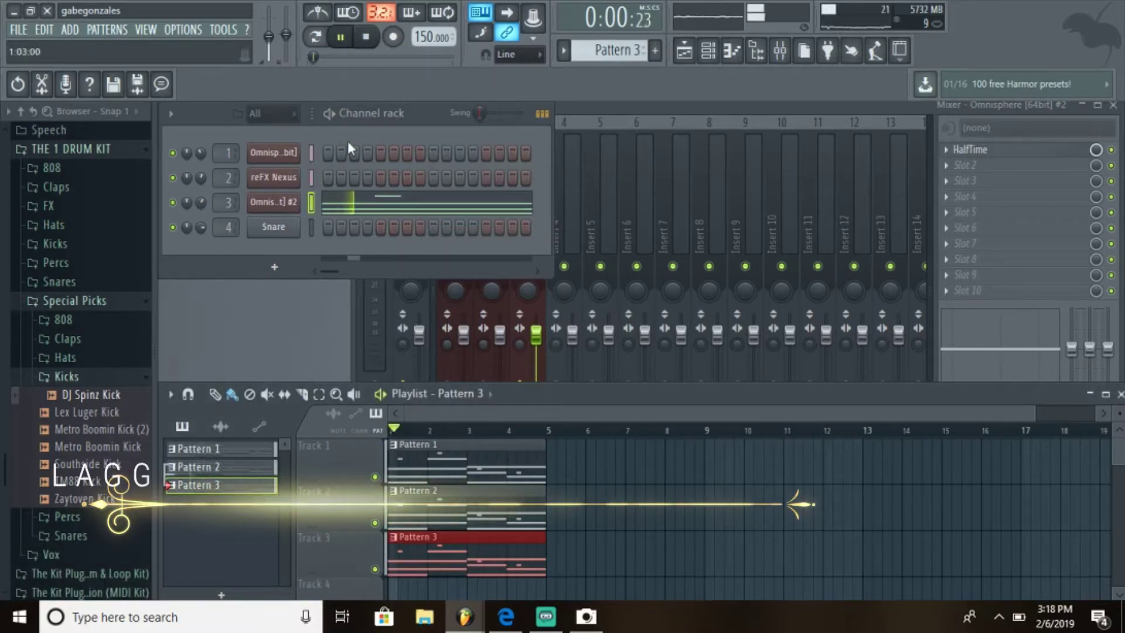
left_click(274, 206)
left_click(685, 360)
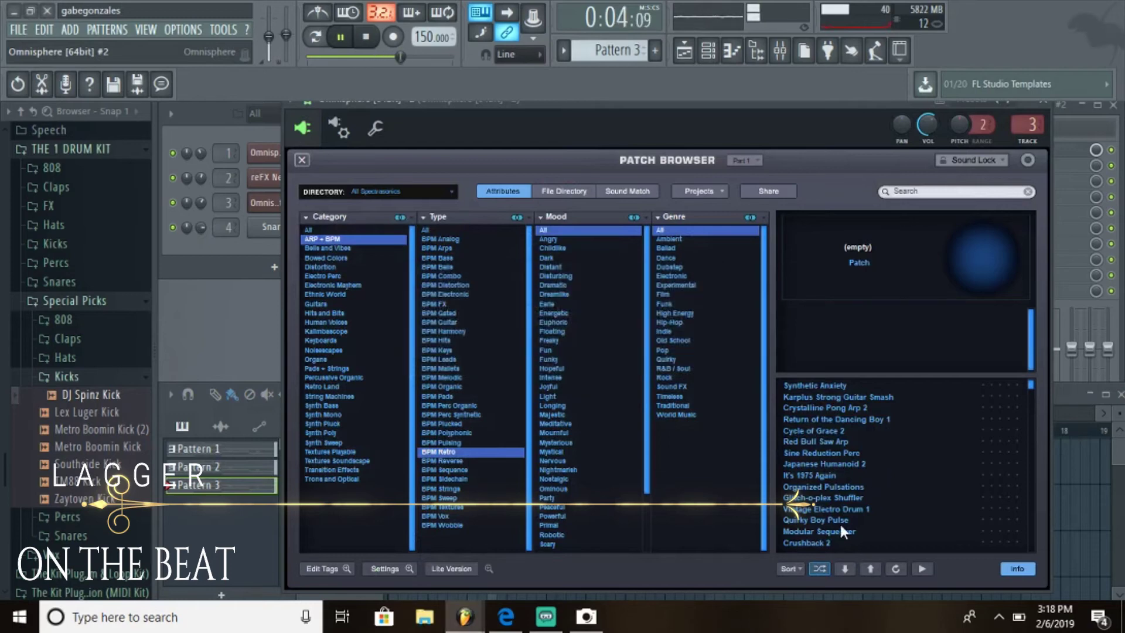
left_click(827, 387)
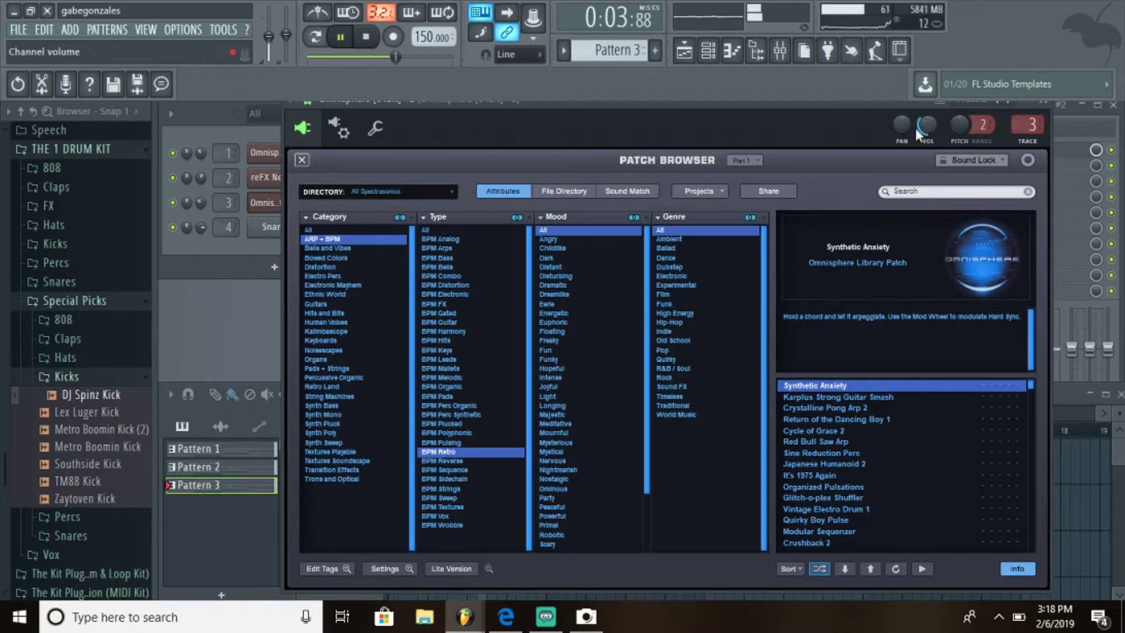
Audition the following BPM Retro patches one by one up to Retrograde Looper 1, keep it, close Omnisphere and stop playback.
left_click(844, 568)
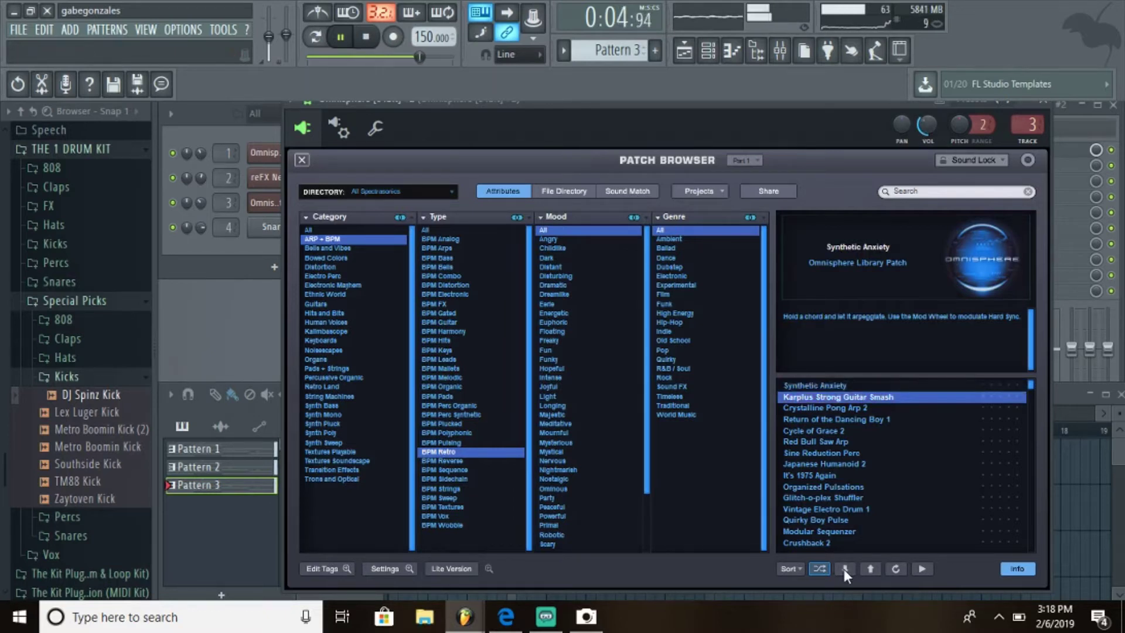
left_click(845, 568)
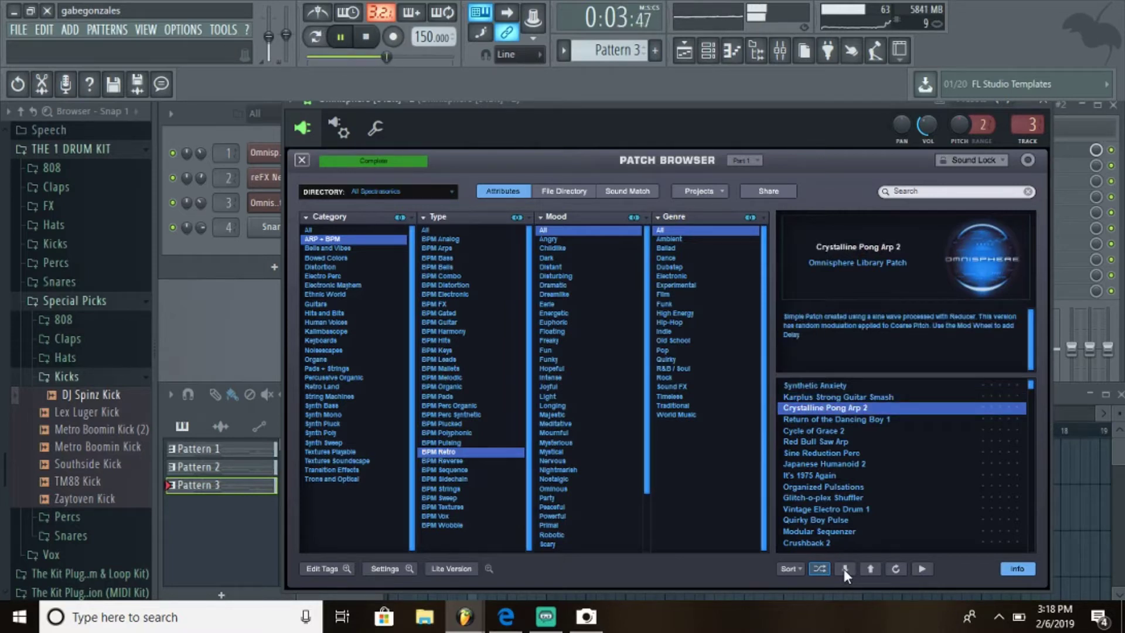
left_click(844, 568)
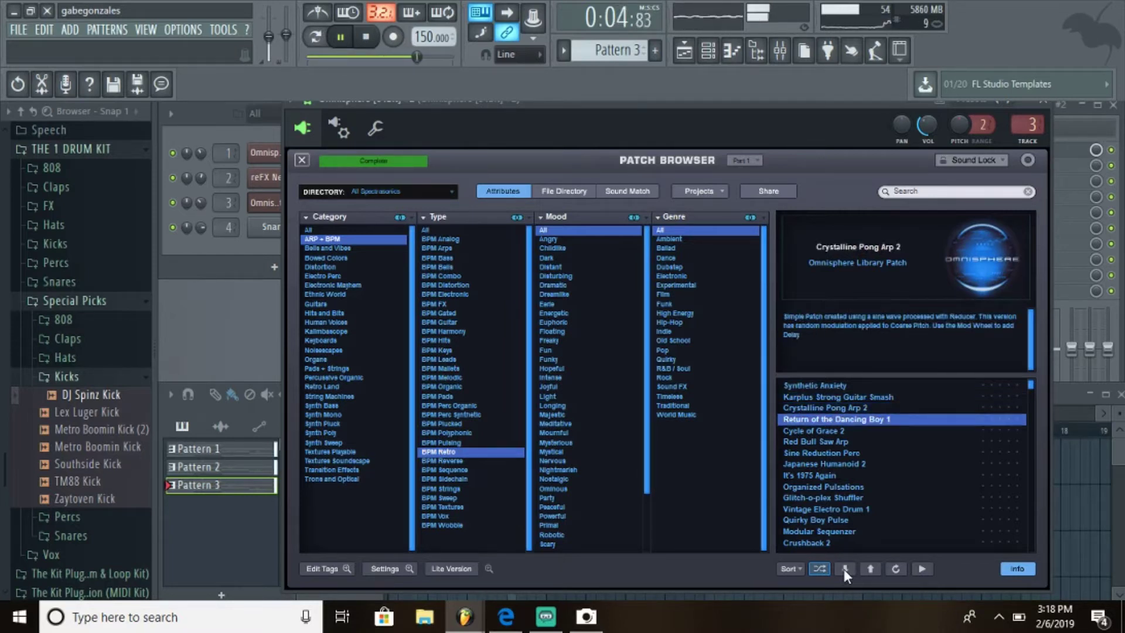
left_click(844, 569)
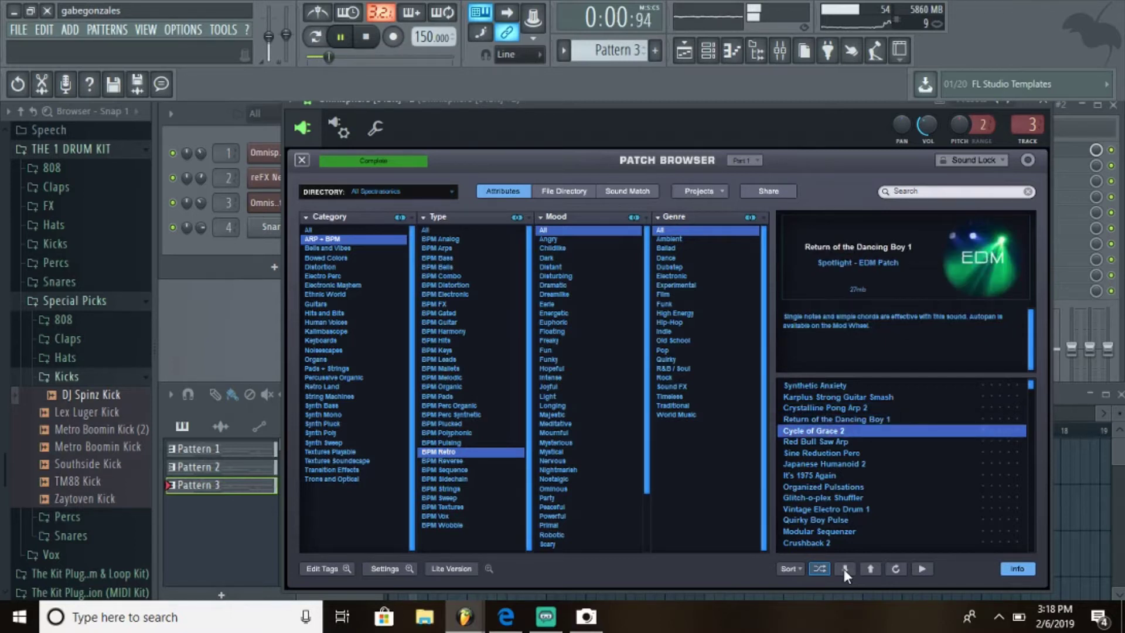
left_click(845, 569)
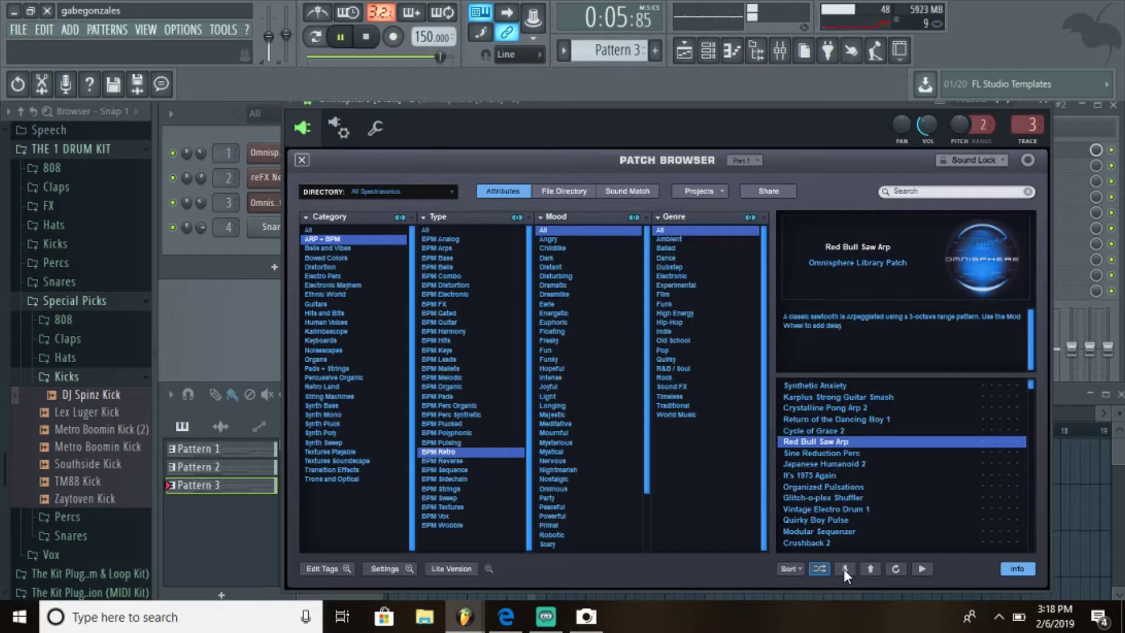
left_click(845, 569)
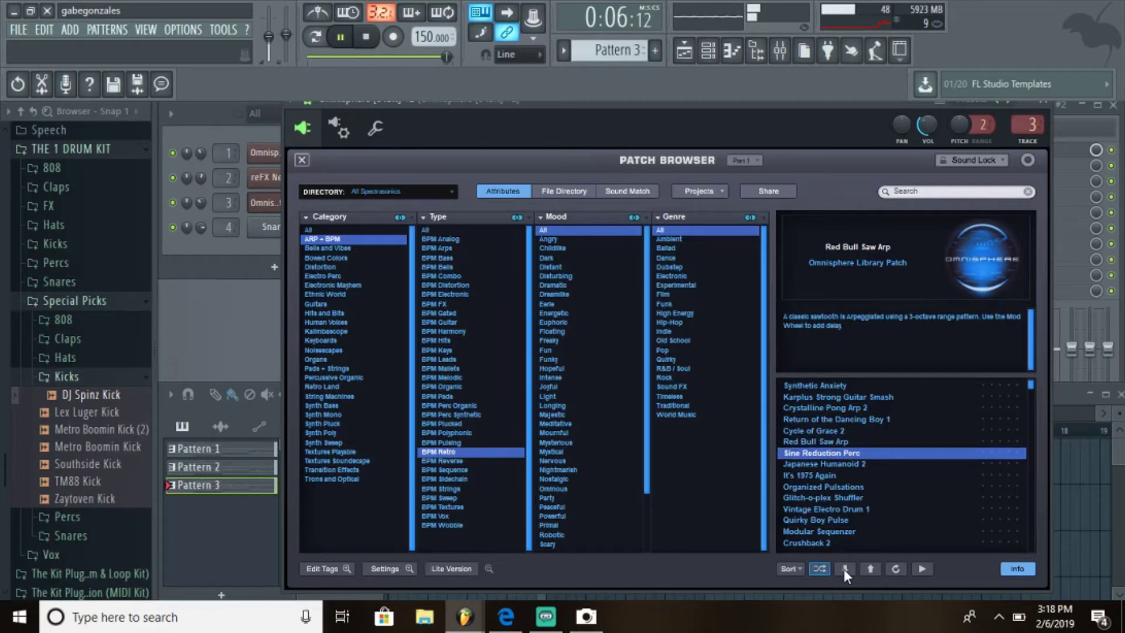
left_click(844, 569)
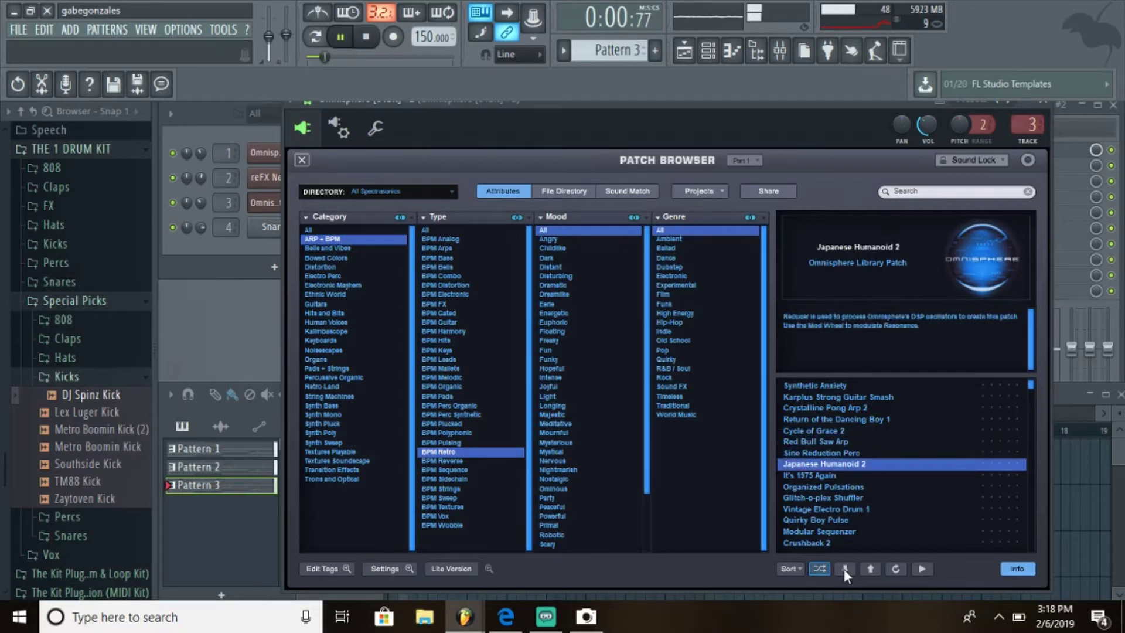
left_click(844, 569)
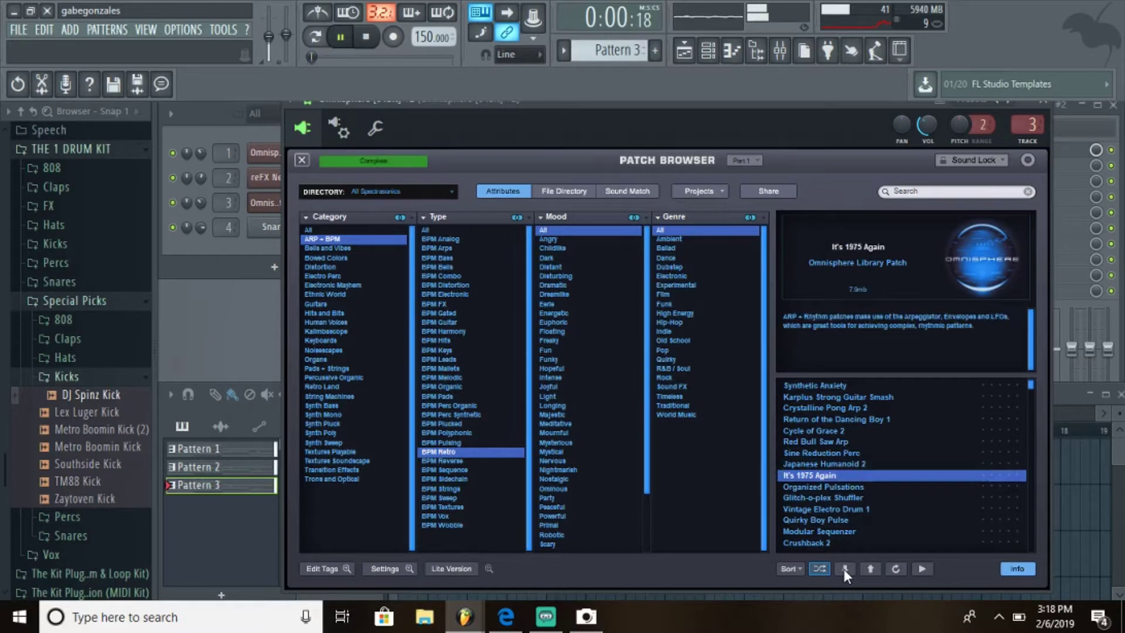
left_click(844, 568)
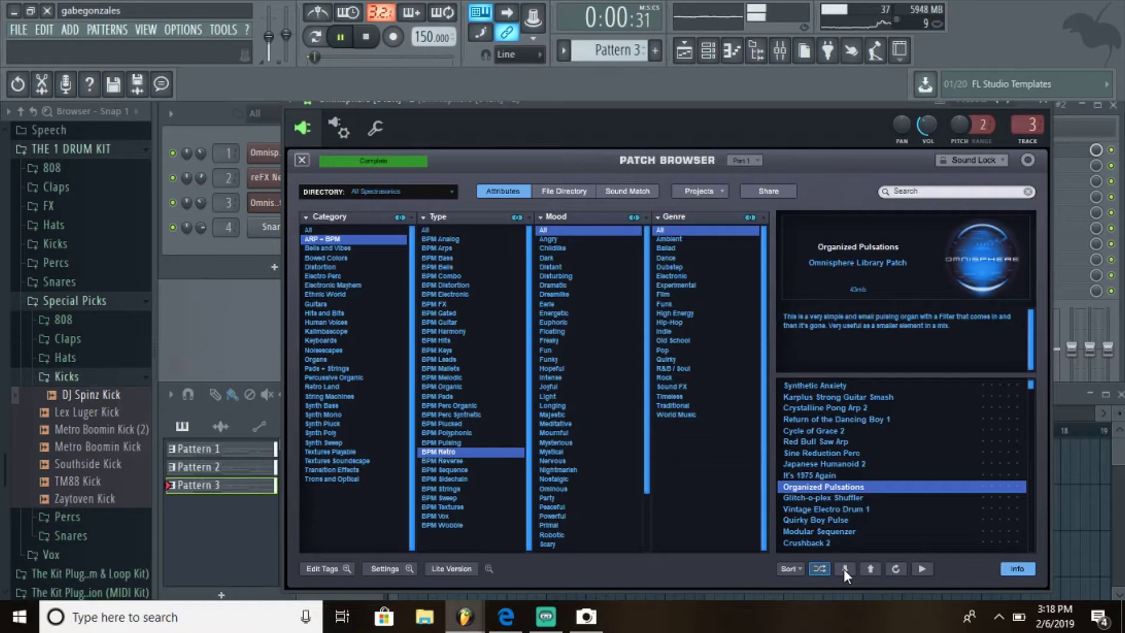
left_click(844, 569)
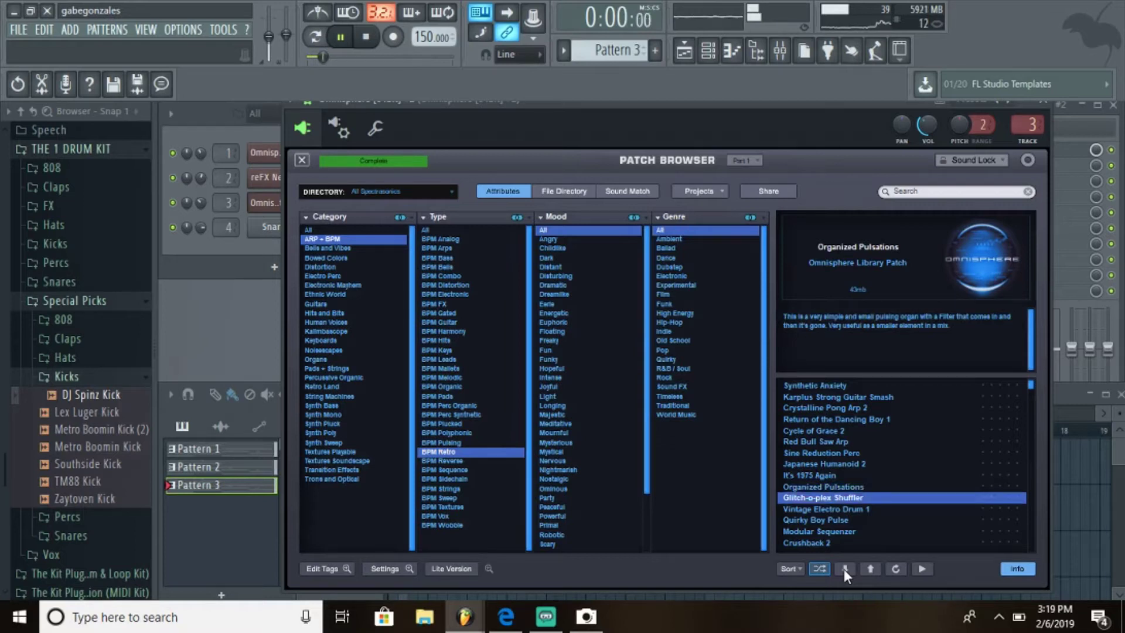
left_click(844, 569)
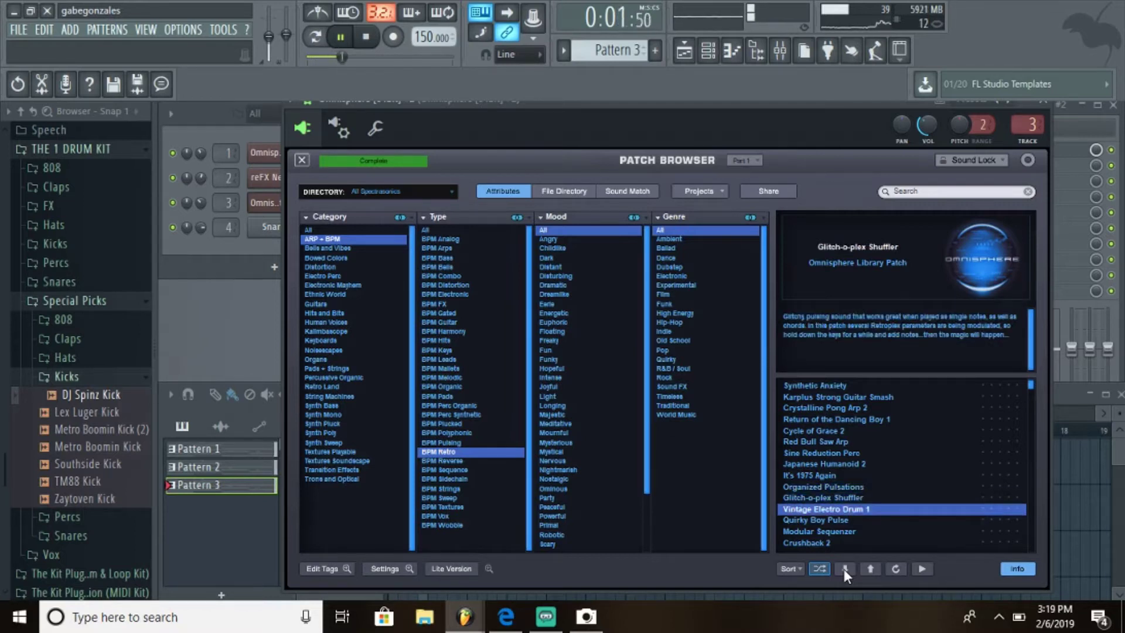
left_click(844, 568)
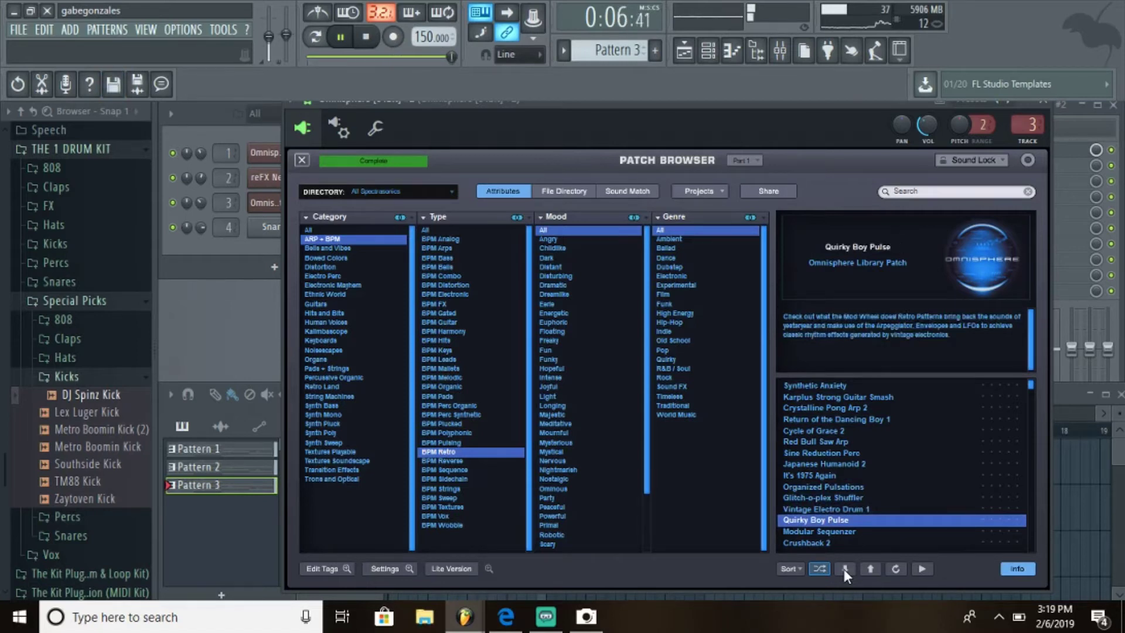
left_click(844, 569)
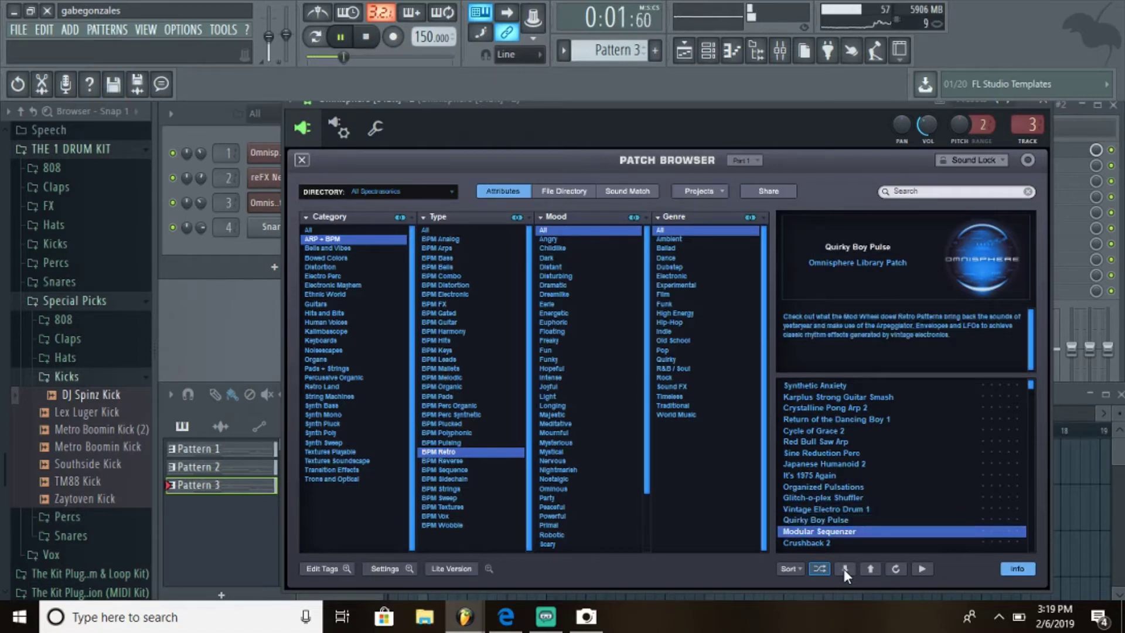
left_click(844, 569)
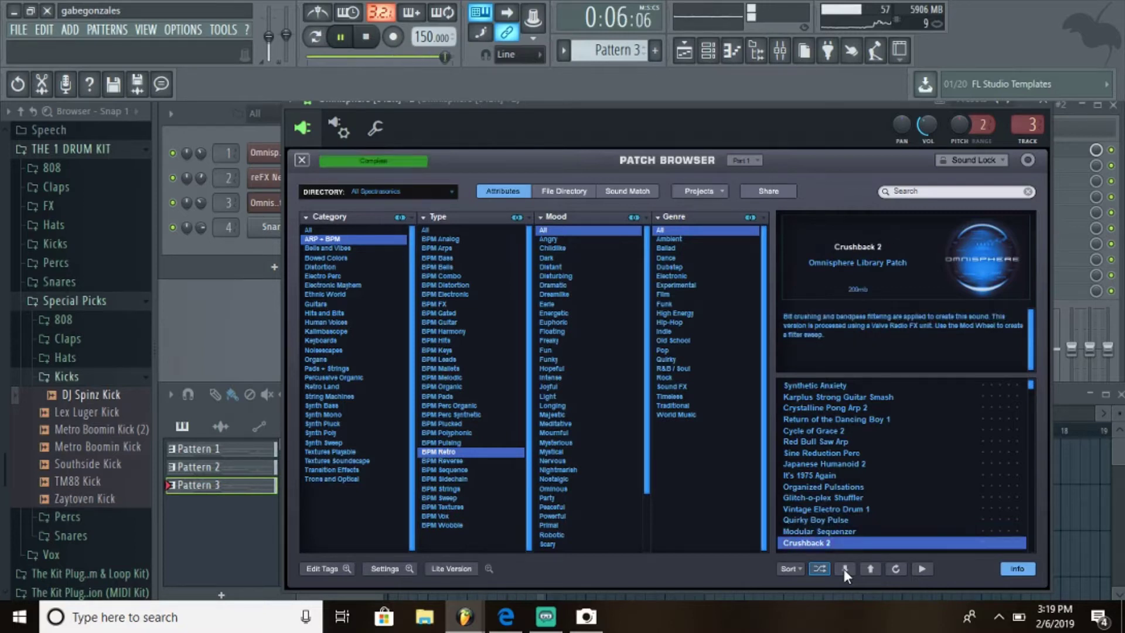
left_click(844, 568)
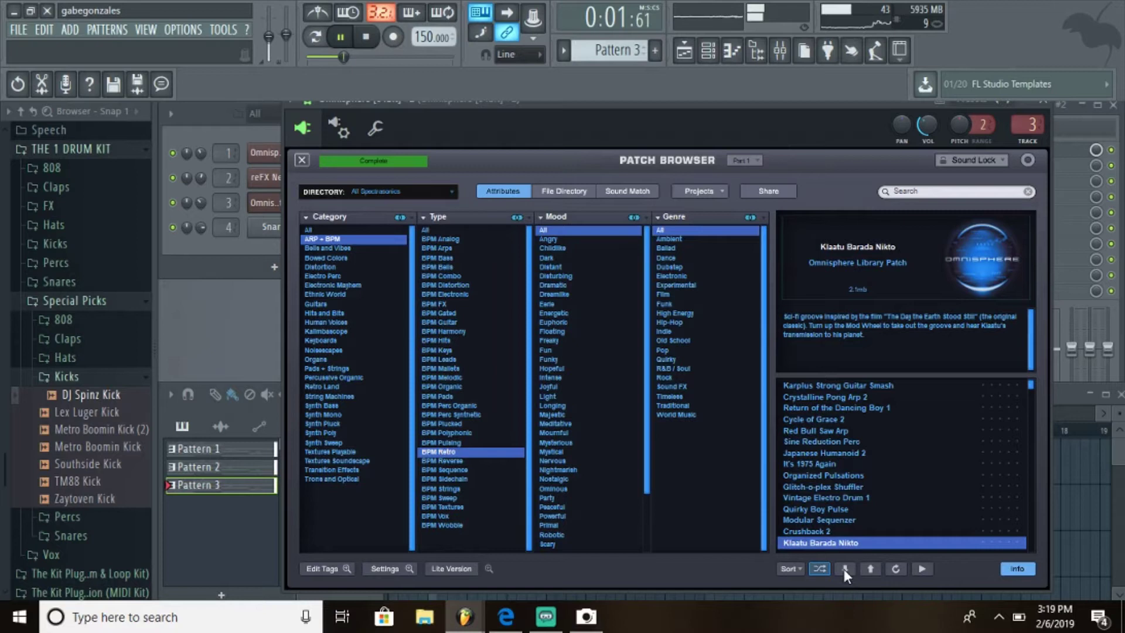
left_click(844, 569)
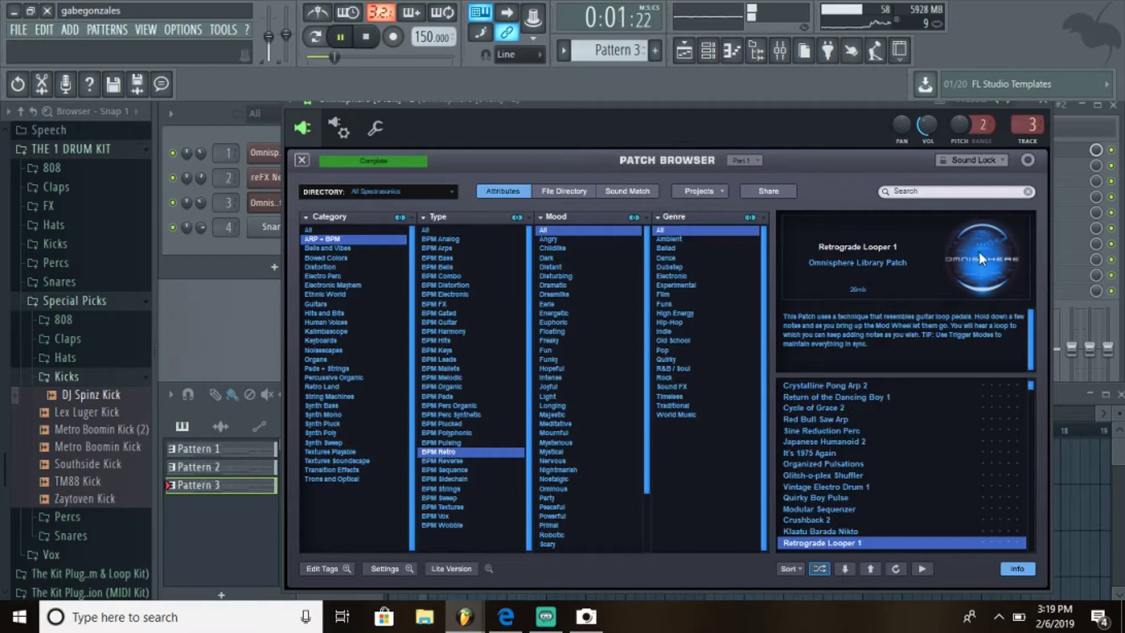
left_click(1047, 103)
key("space")
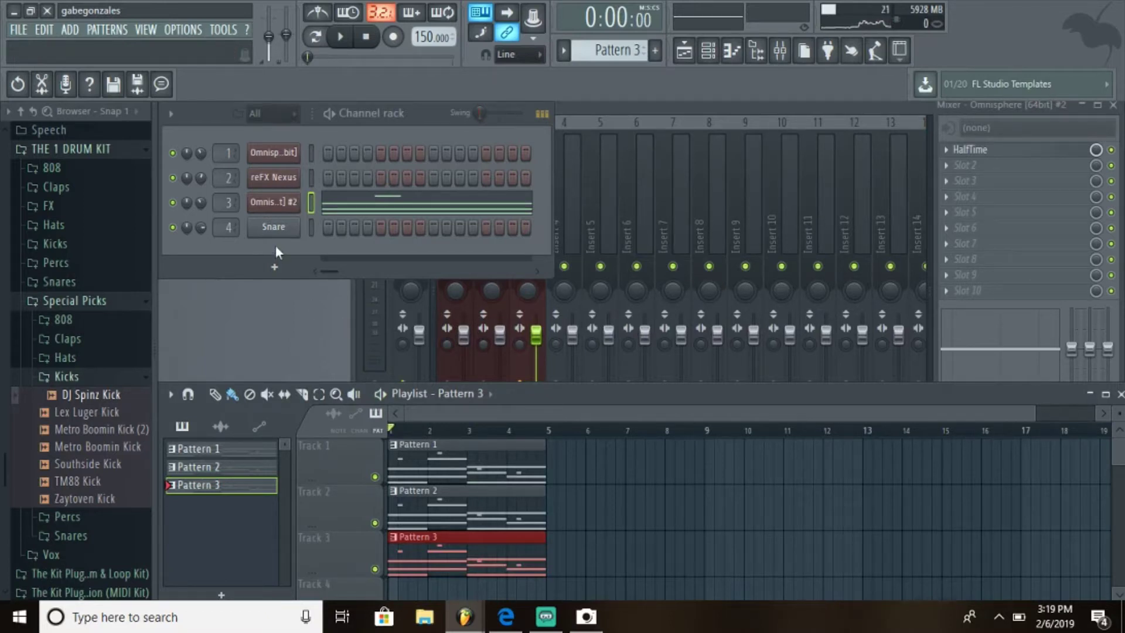
Replace the Snare channel with the Harmless synthesizer.
right_click(293, 225)
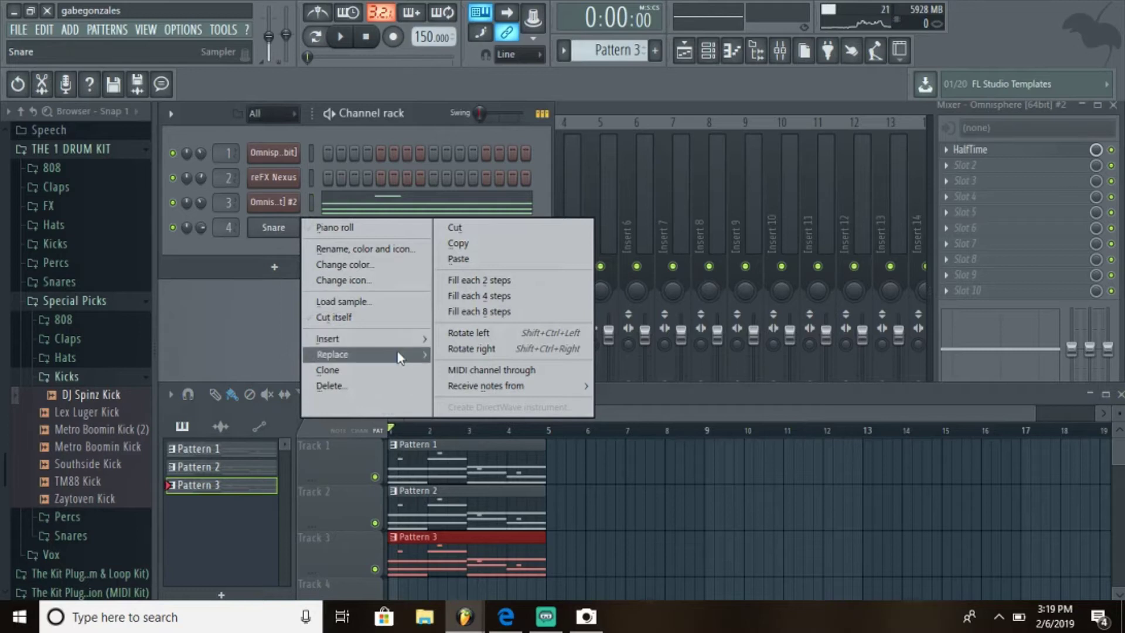
mouse_move(401, 356)
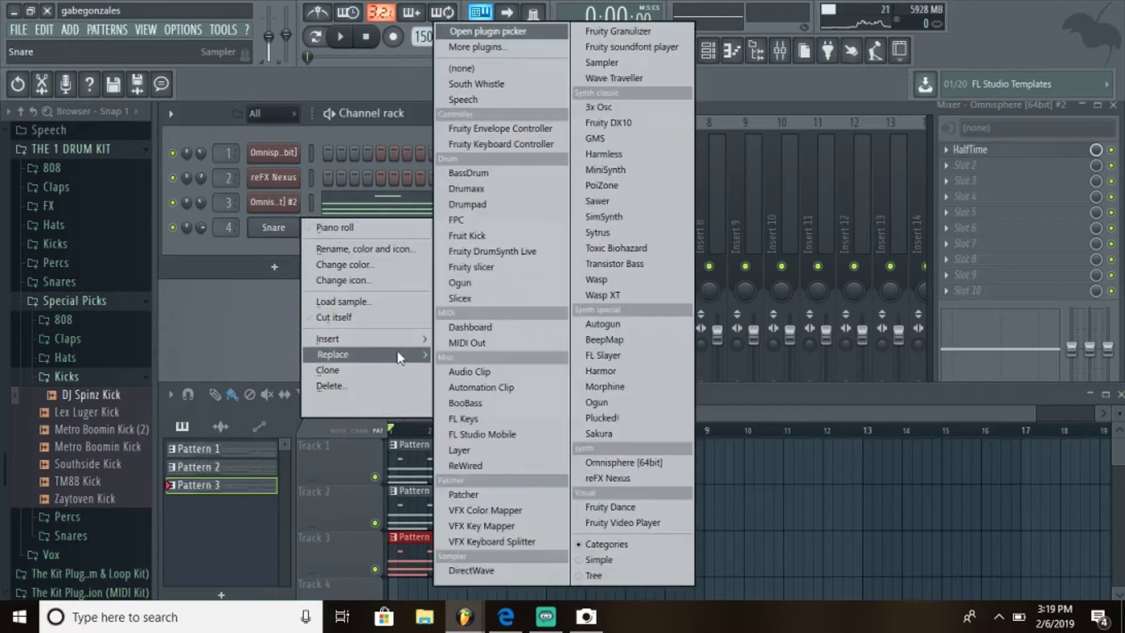
left_click(619, 156)
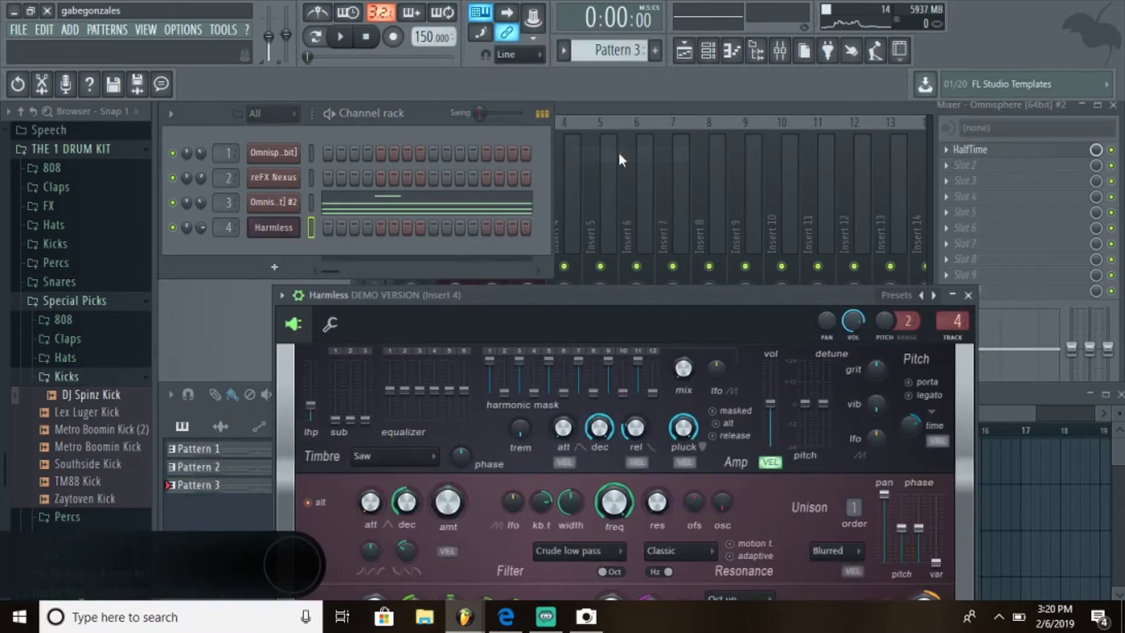
Lower the Harmless filter frequency, drop the first detune pitch slider to its minimum, raise the unison pitch and set unison order to 9.
left_click_drag(629, 293, 683, 99)
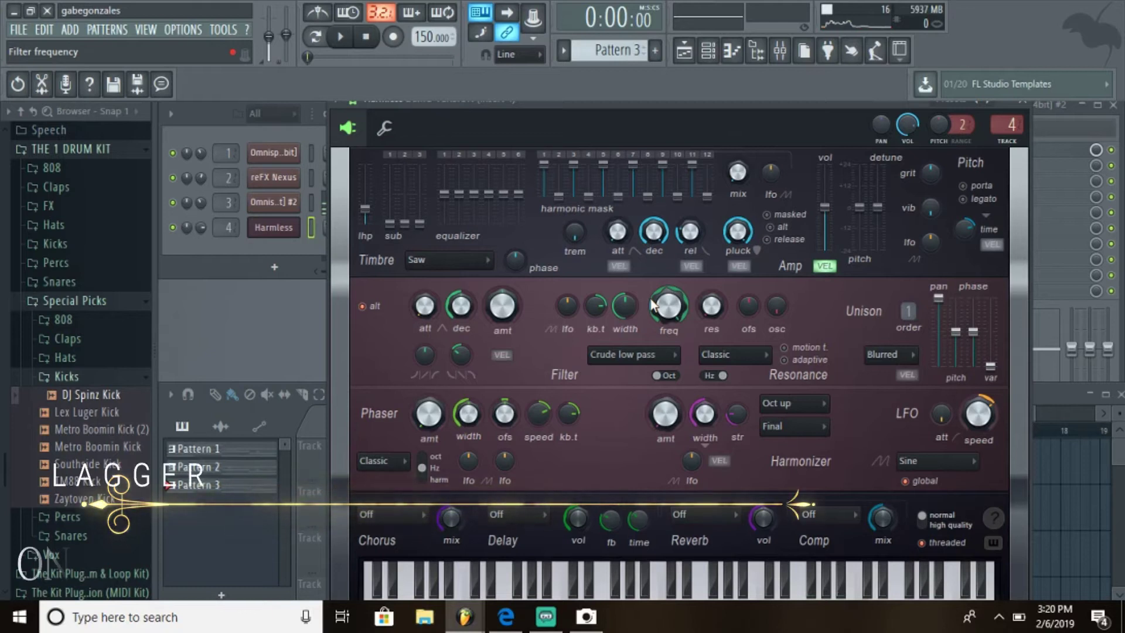
mouse_move(655, 306)
left_mouse_down()
mouse_move(654, 319)
mouse_move(677, 306)
left_mouse_up()
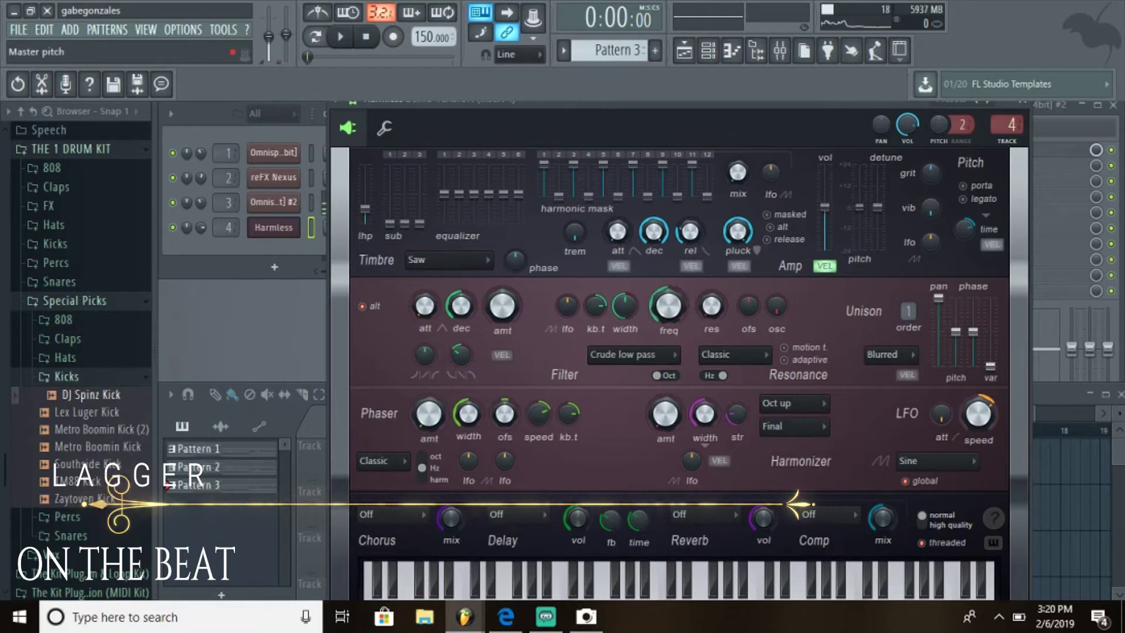
left_click_drag(860, 206, 859, 249)
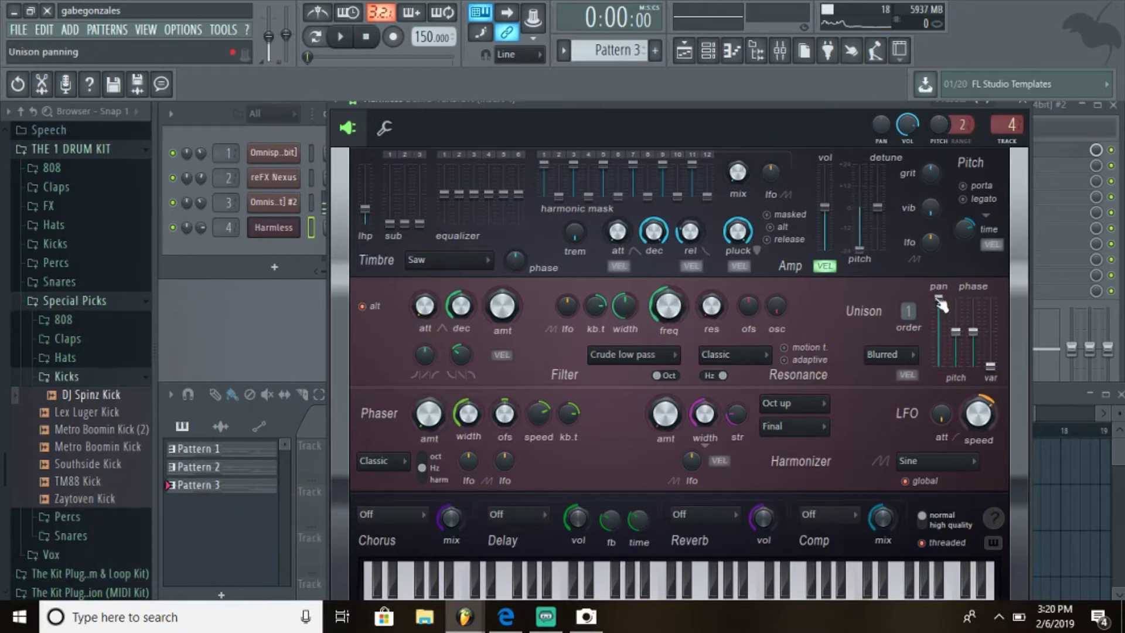
left_click_drag(955, 332, 955, 313)
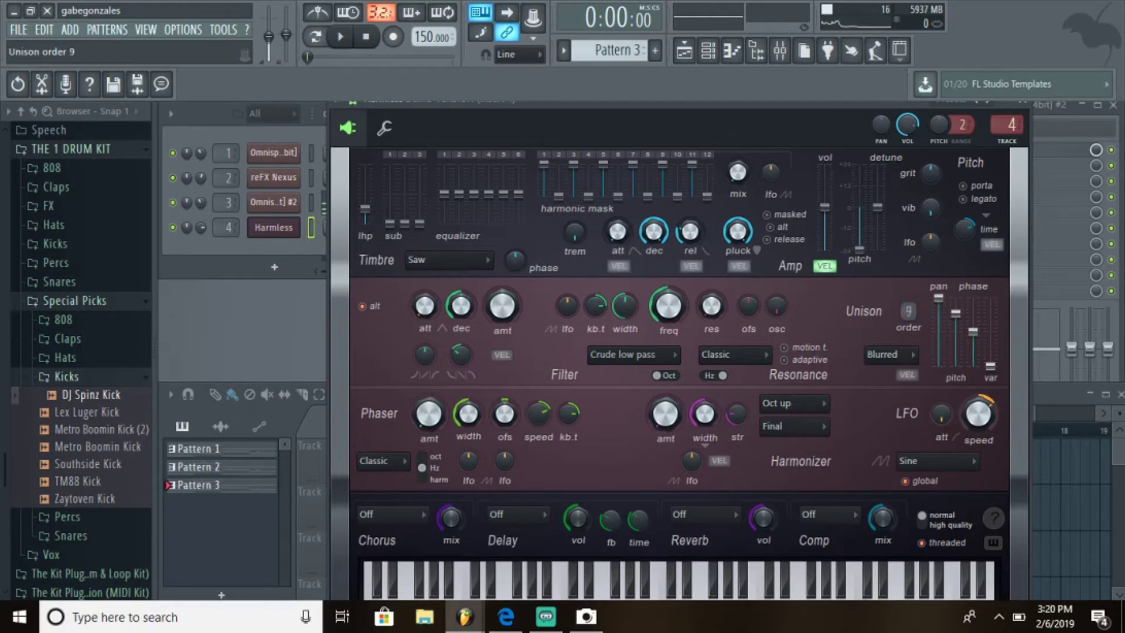
Set the Harmless compressor to Warming and its chorus to Deep, choose another timbre waveform, and close the synth.
left_click(824, 516)
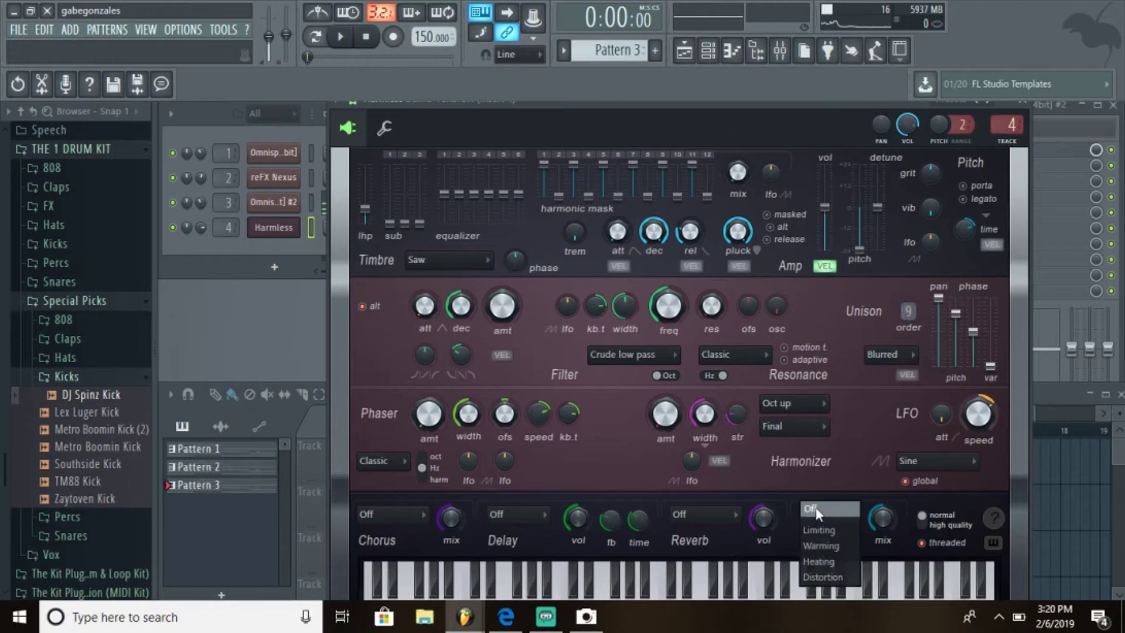
left_click(822, 546)
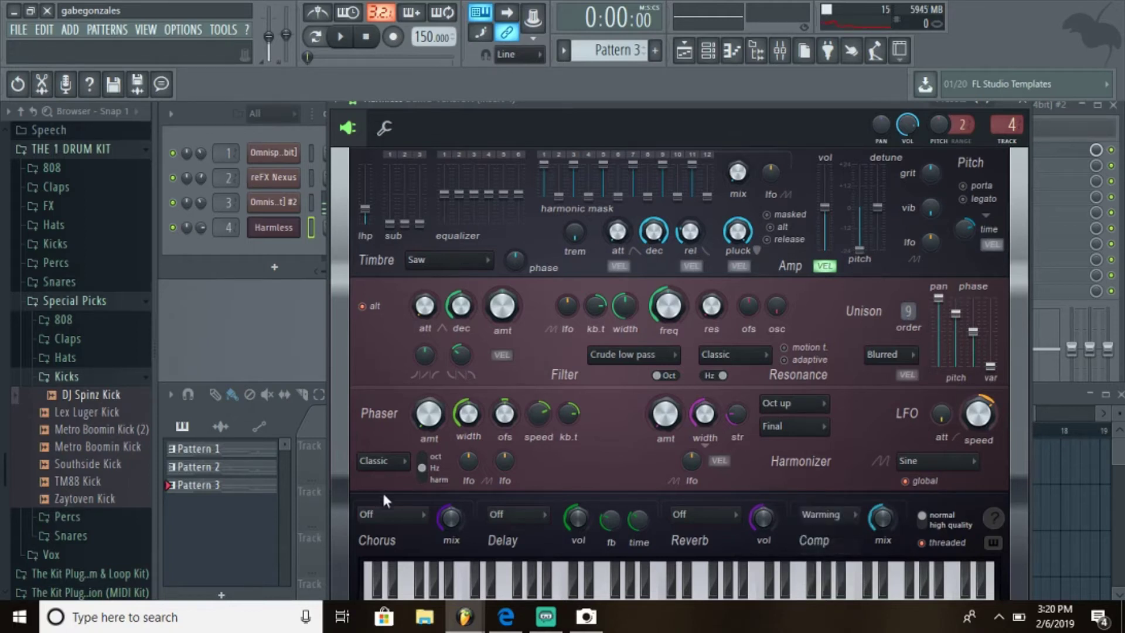
left_click(390, 514)
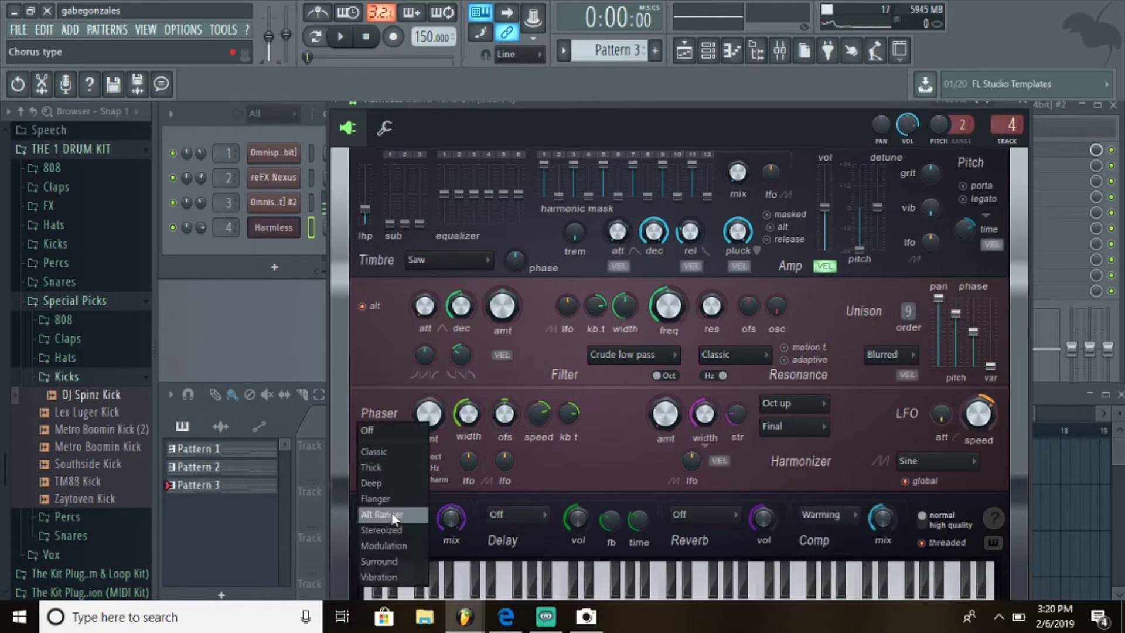
left_click(389, 482)
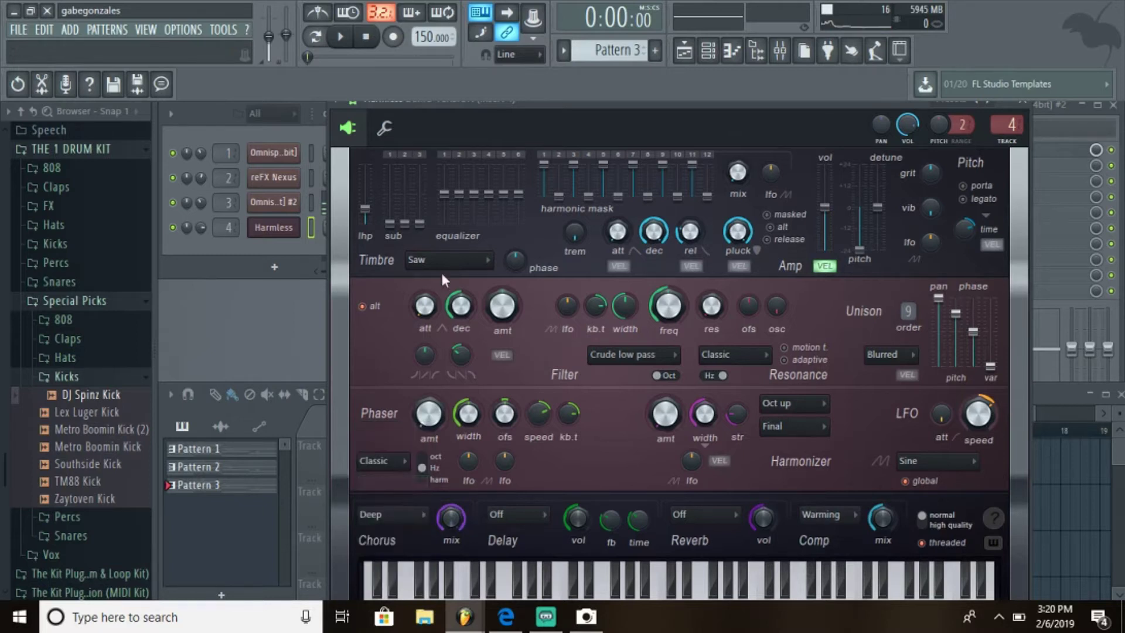
left_click(446, 260)
left_click(451, 326)
left_click(1023, 100)
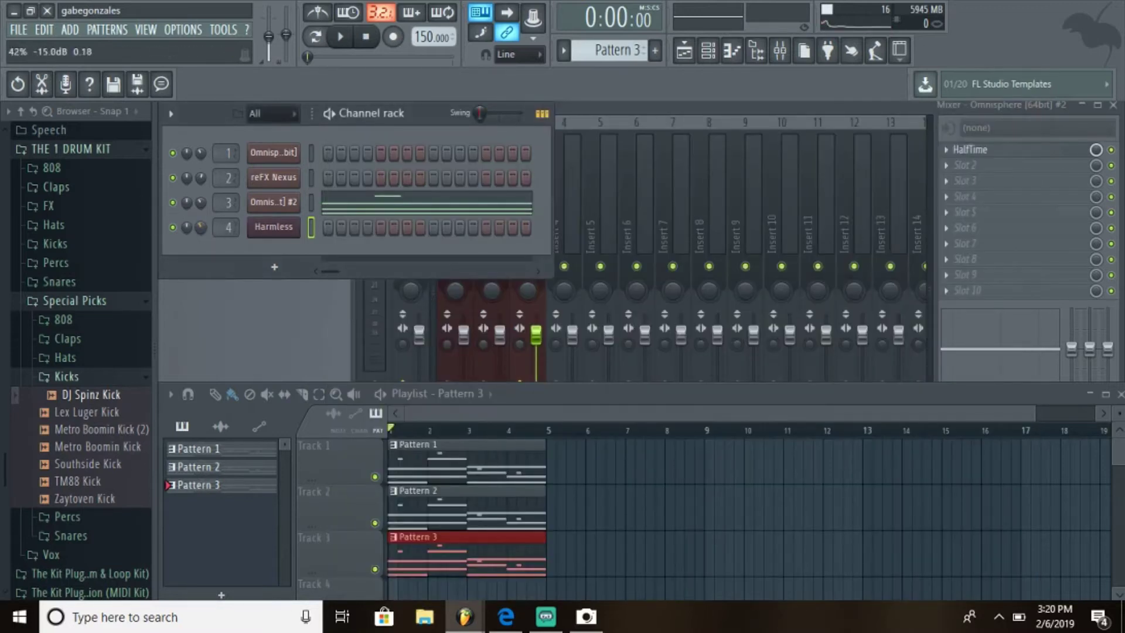
Write one-bar Harmless notes C5, D#5, F5 and D#5 across bars 1 to 4 in the piano roll.
right_click(290, 227)
left_click(335, 228)
scroll(559, 444, "up", 1)
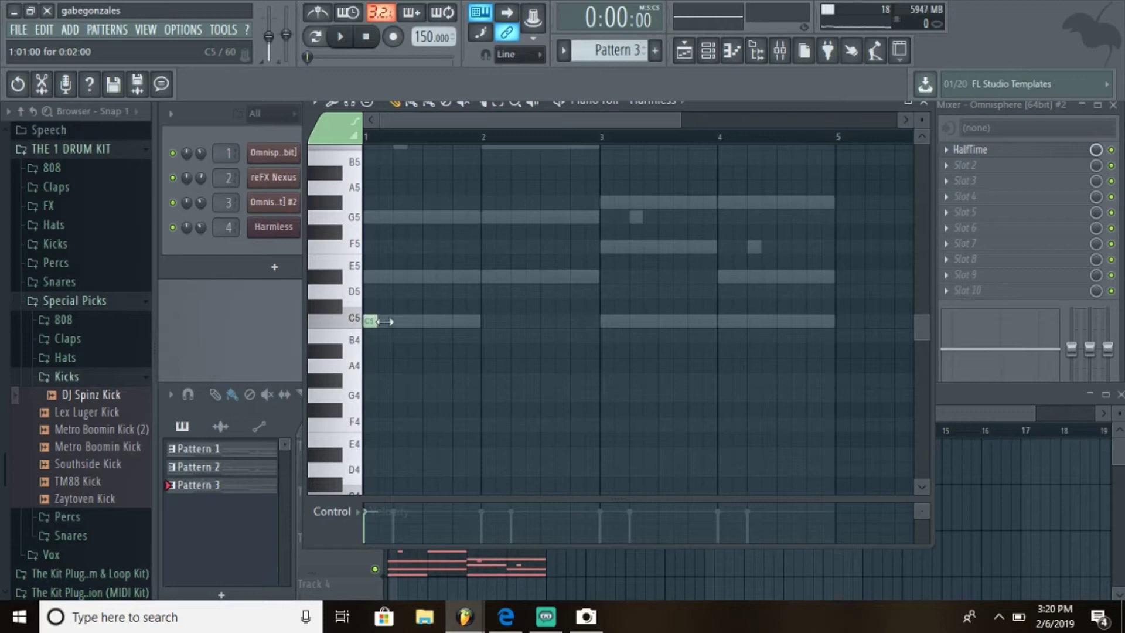
left_click(375, 322)
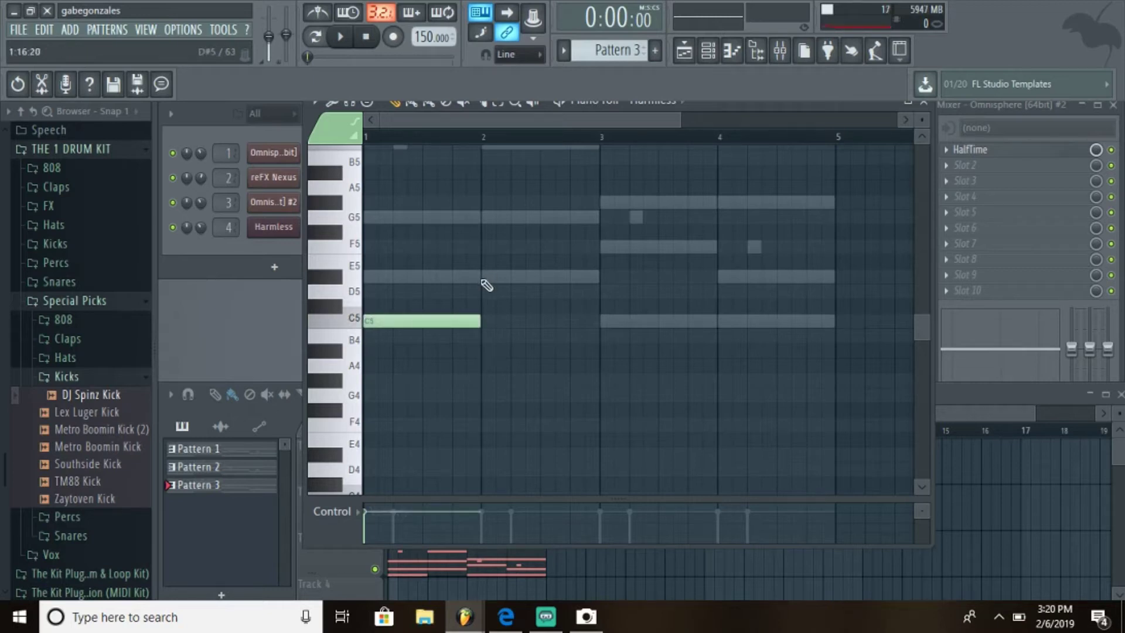
left_click(484, 277)
left_click(603, 246)
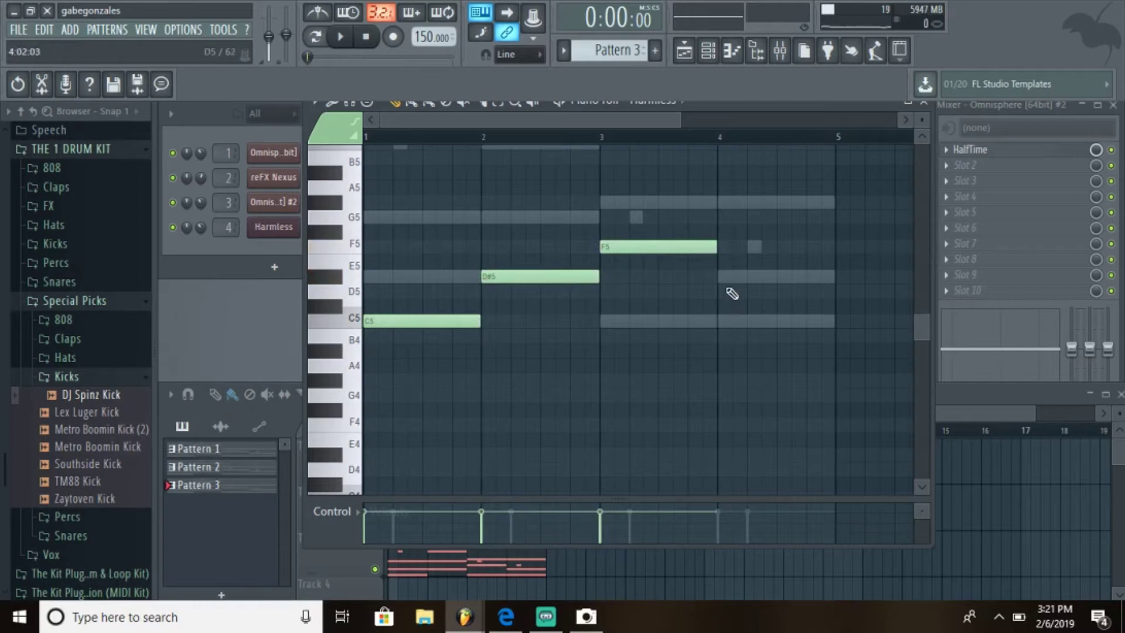
left_click(721, 278)
Select all four Harmless notes, transpose them down one octave and play them back.
left_click_drag(728, 348, 368, 233)
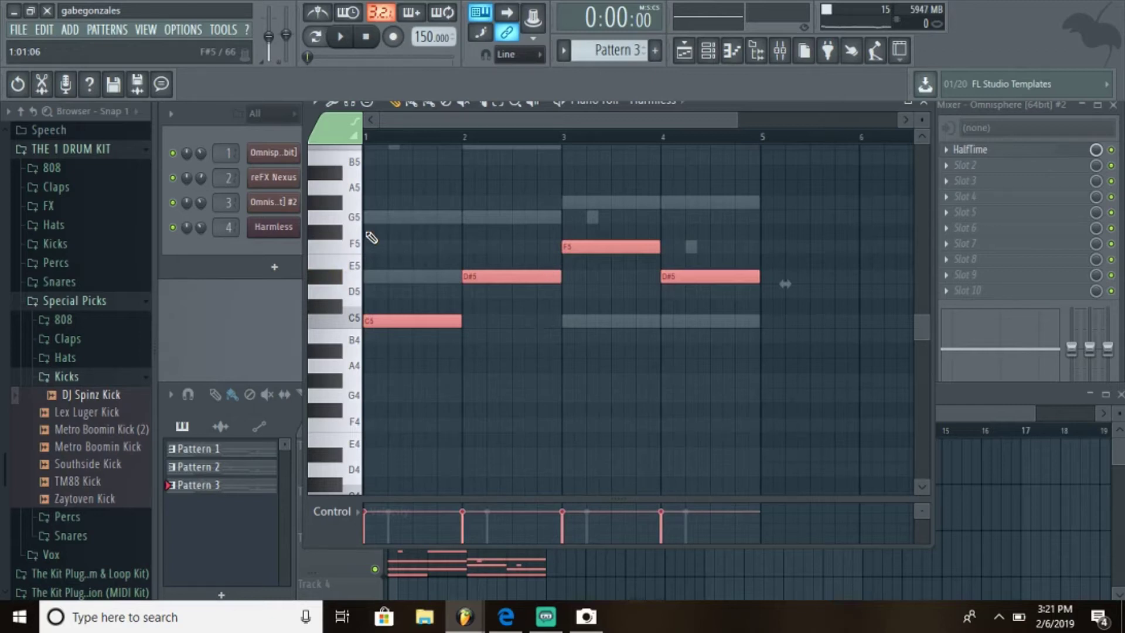
key("ctrl+Down")
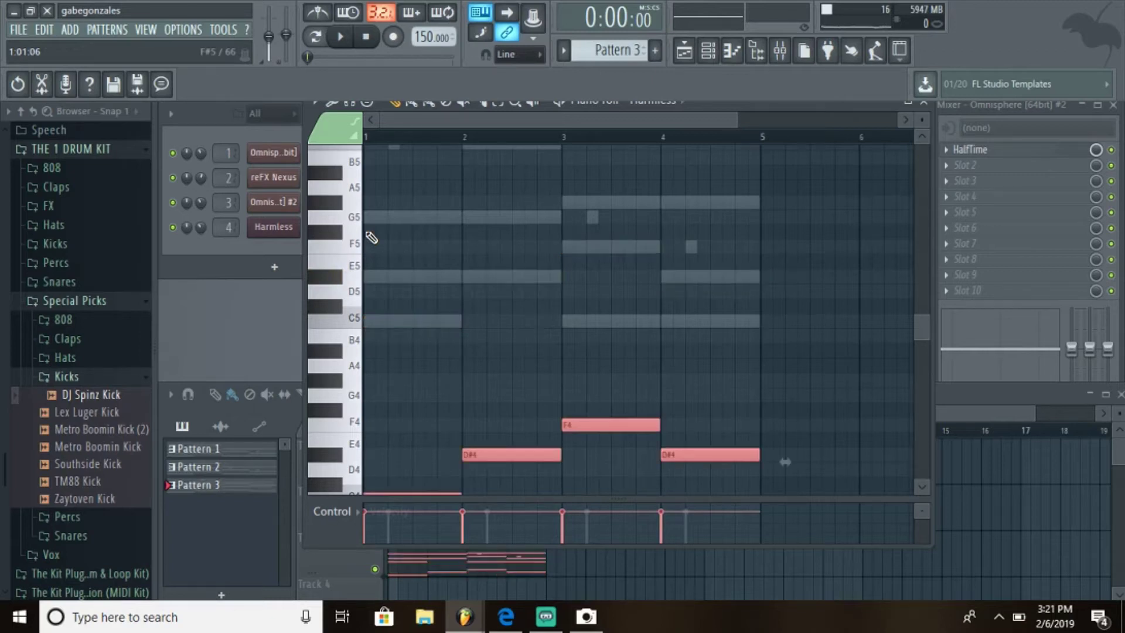
key("space")
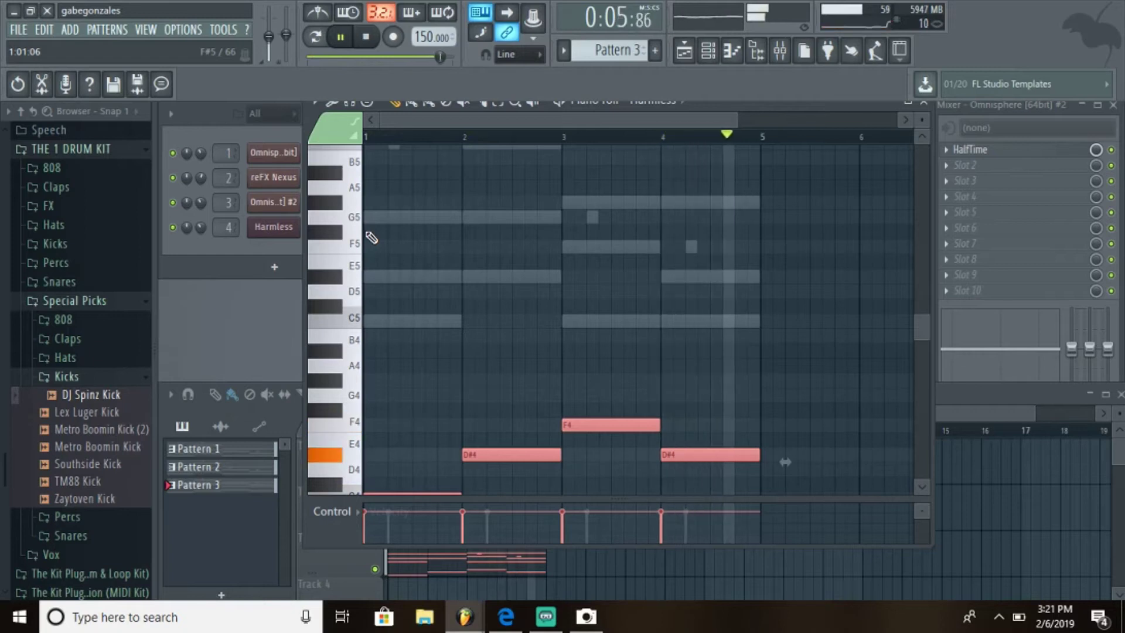
key("space")
Move the bar 4 note to F4 and the bar 3 note to G#4, checking by playback, and close the piano roll.
right_click(716, 404)
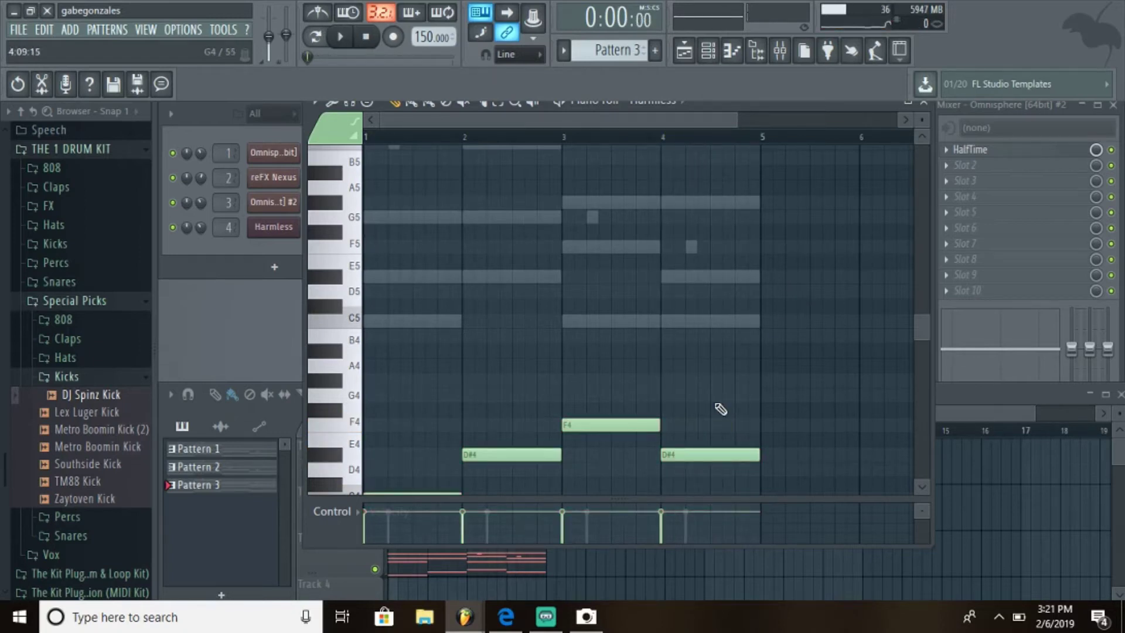
left_click(697, 456)
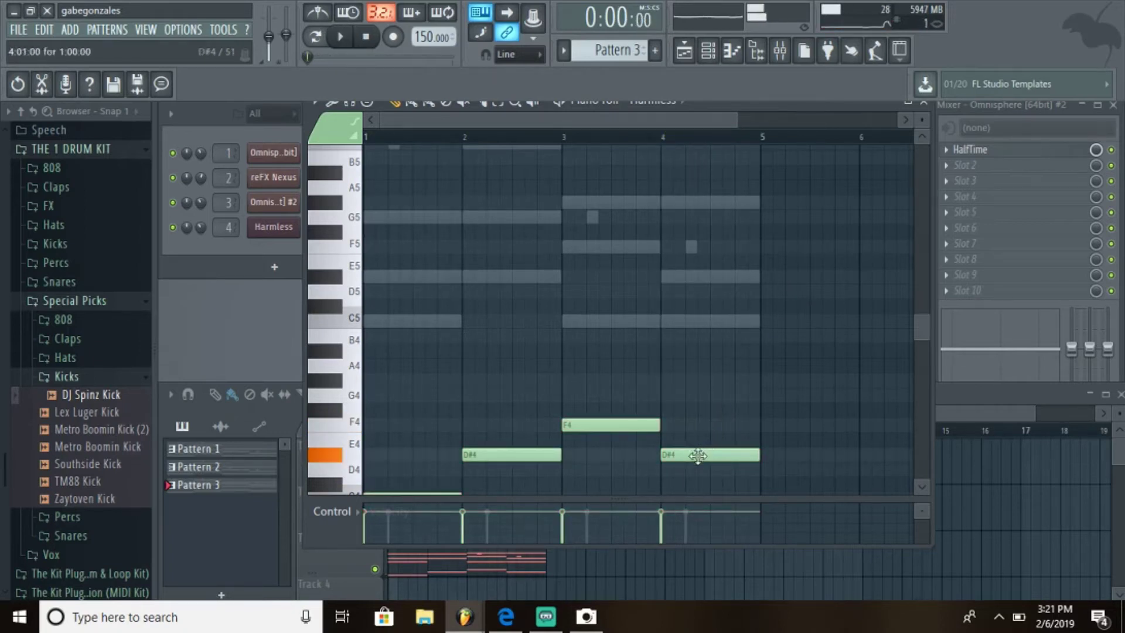
left_click_drag(632, 425, 637, 340)
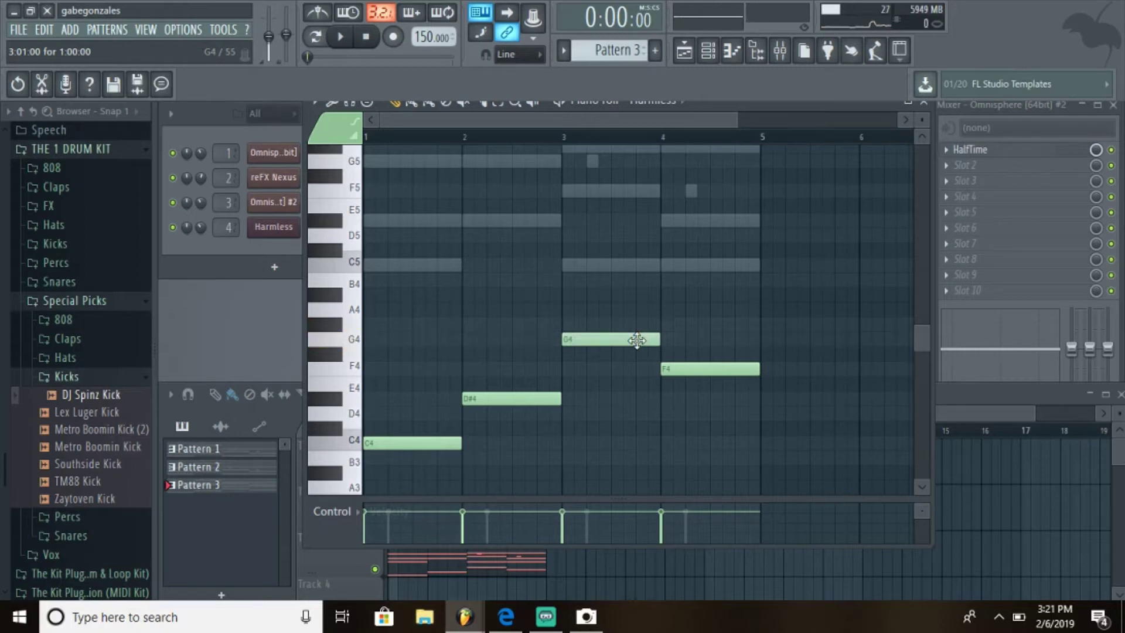
key("space")
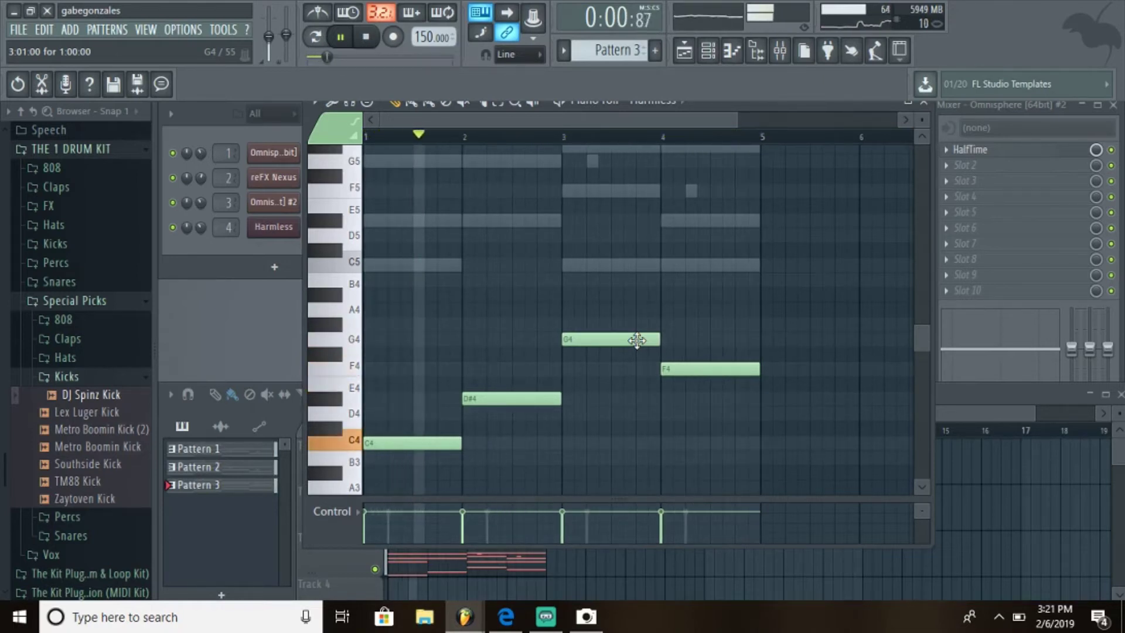
left_click_drag(637, 340, 639, 306)
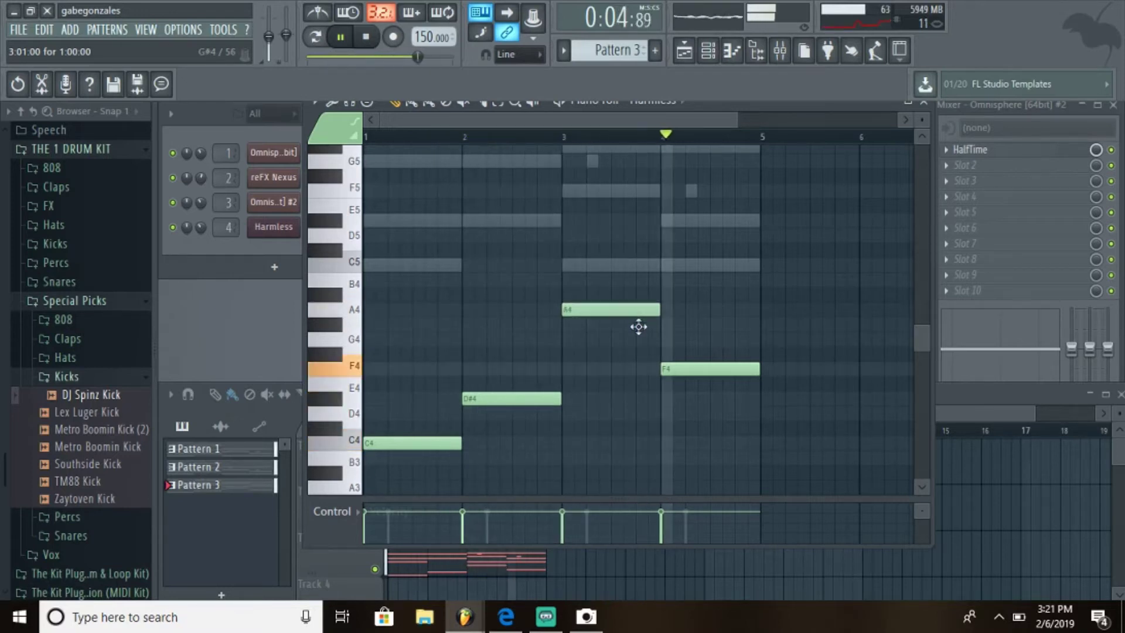
left_click_drag(639, 322, 645, 338)
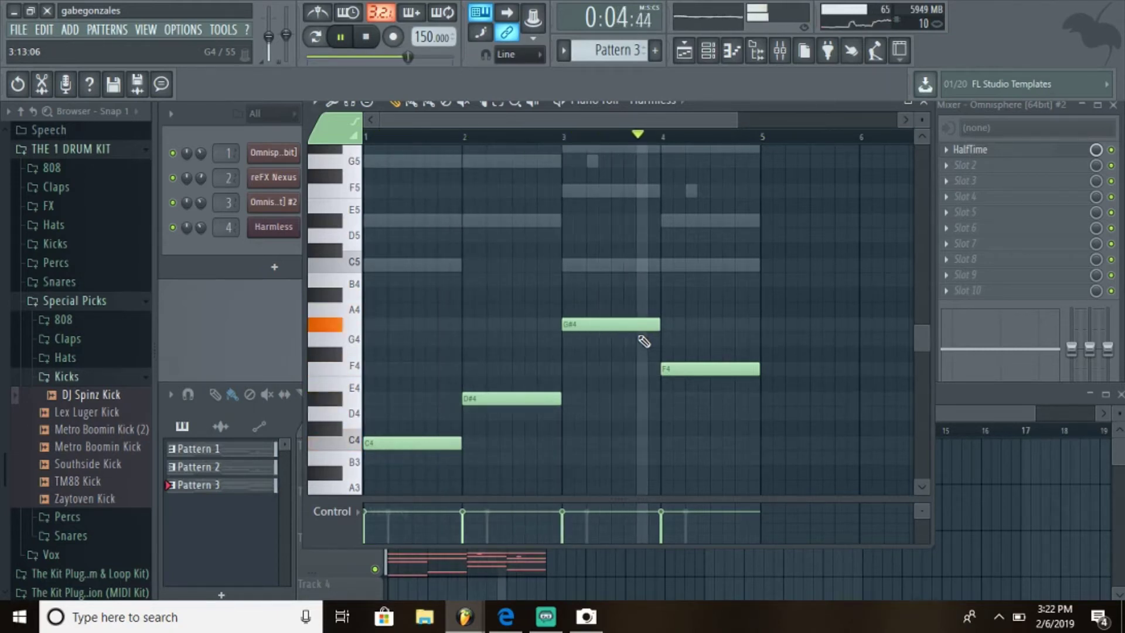
key("space")
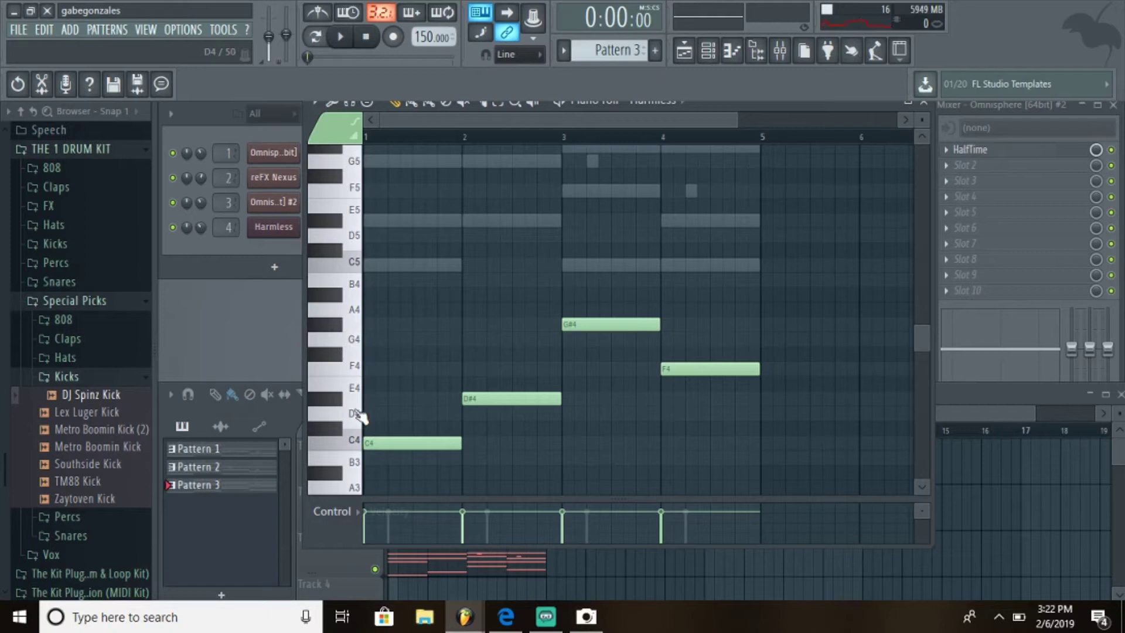
left_click(924, 105)
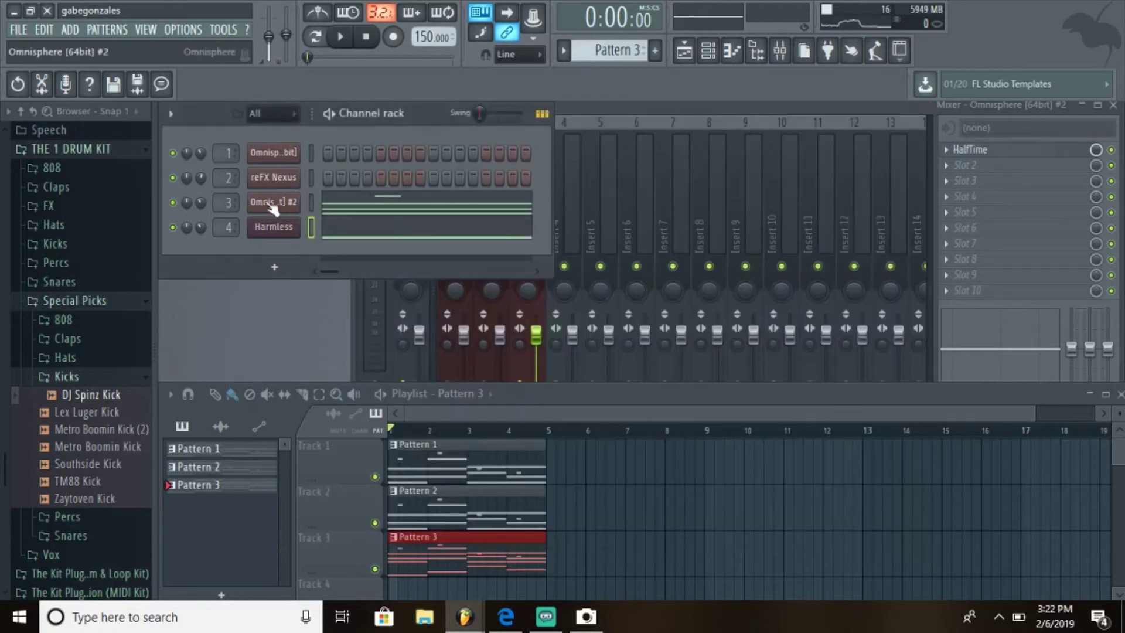
Copy the Harmless notes from Pattern 3 and paste them into the Harmless channel of a new Pattern 4.
right_click(267, 225)
left_click(503, 243)
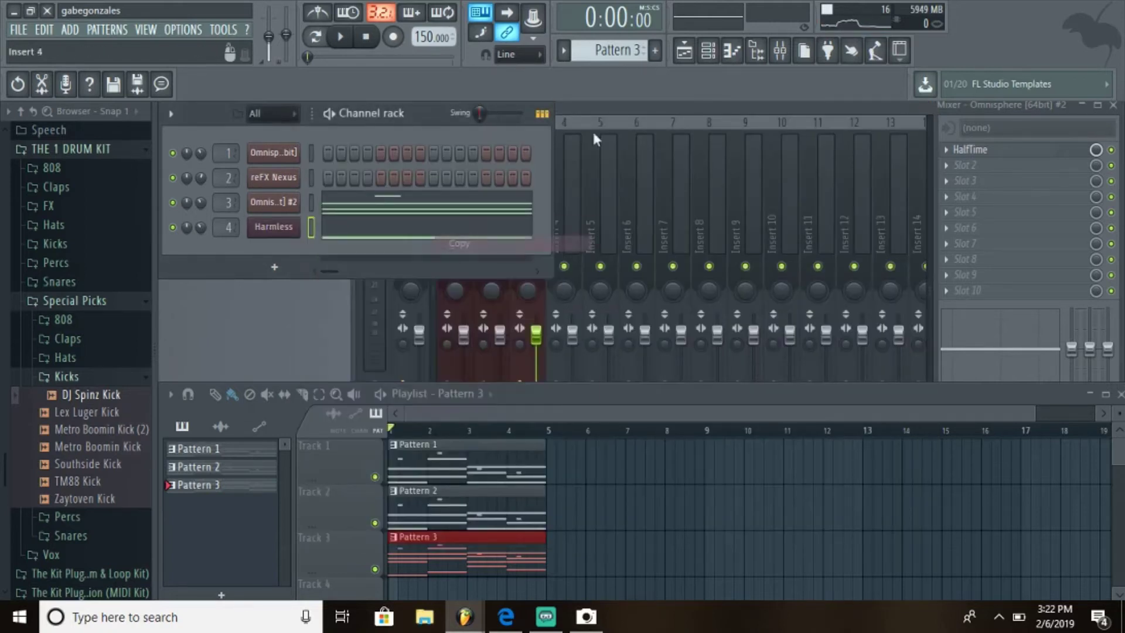
left_click(655, 52)
left_click(678, 70)
right_click(287, 229)
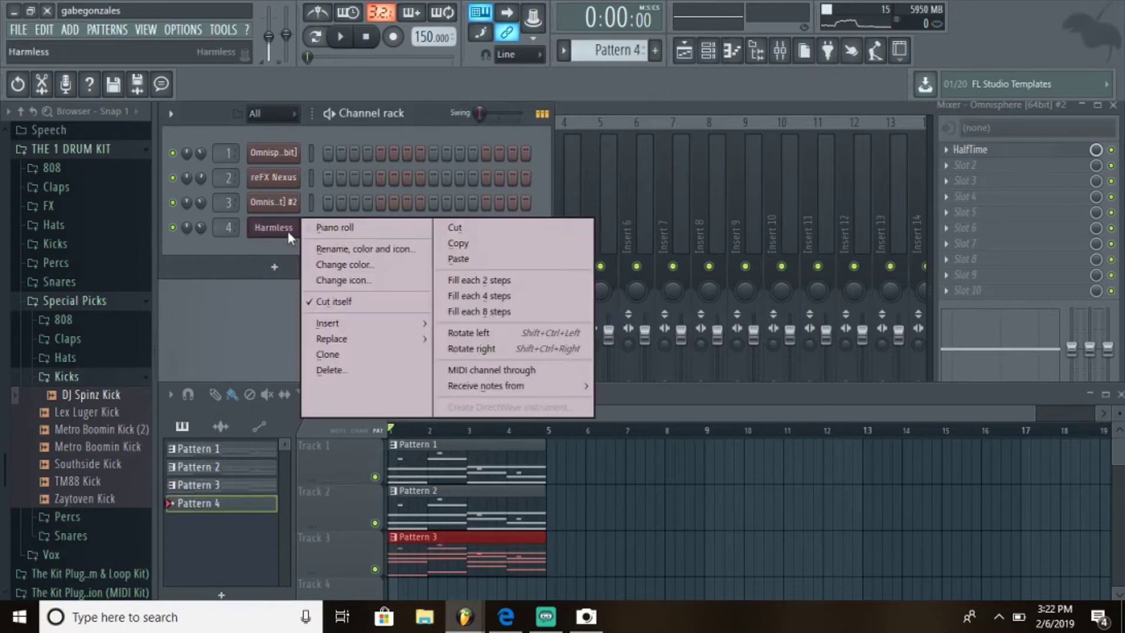
left_click(441, 254)
Cut the Harmless notes out of Pattern 3 and place Pattern 4 on Track 4 at bar 1.
left_click(199, 485)
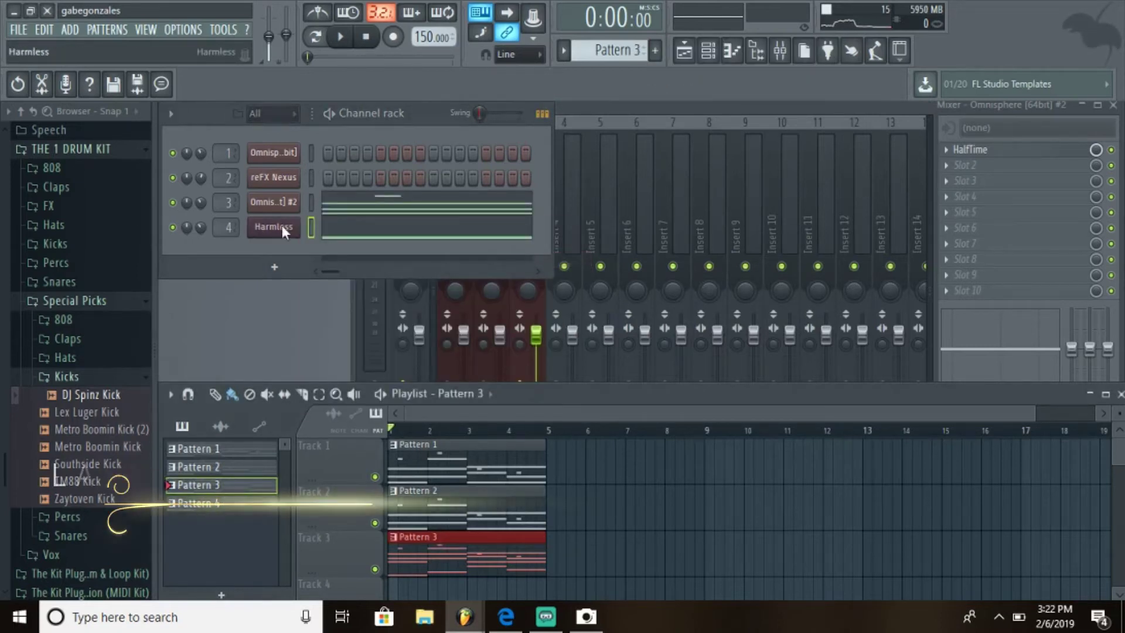
right_click(282, 225)
left_click(446, 226)
left_click(199, 503)
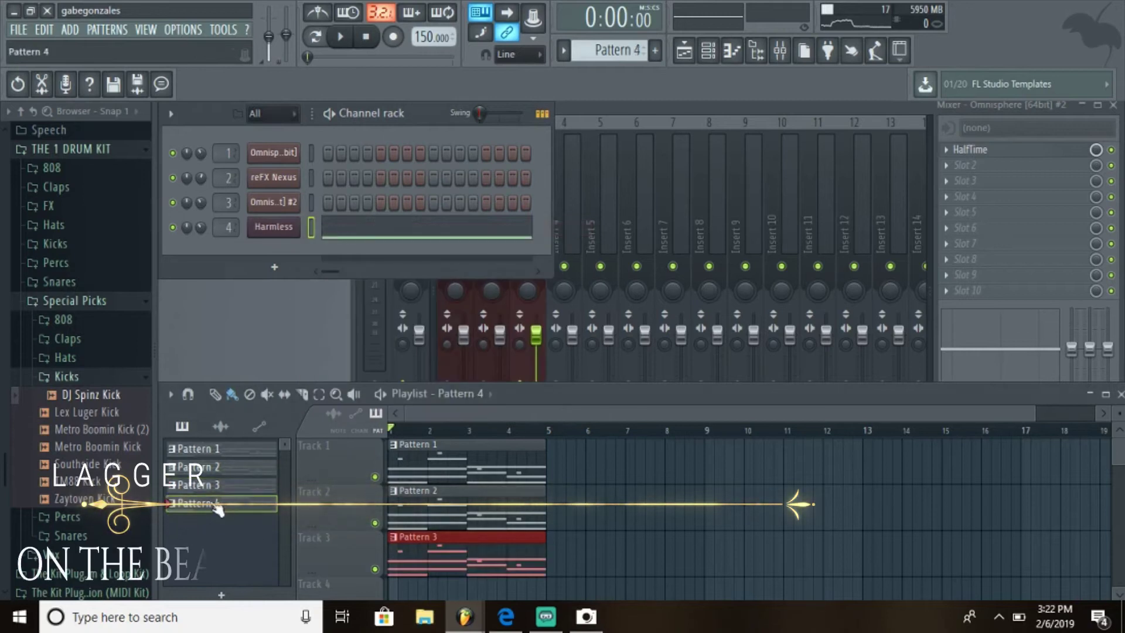
left_click(391, 584)
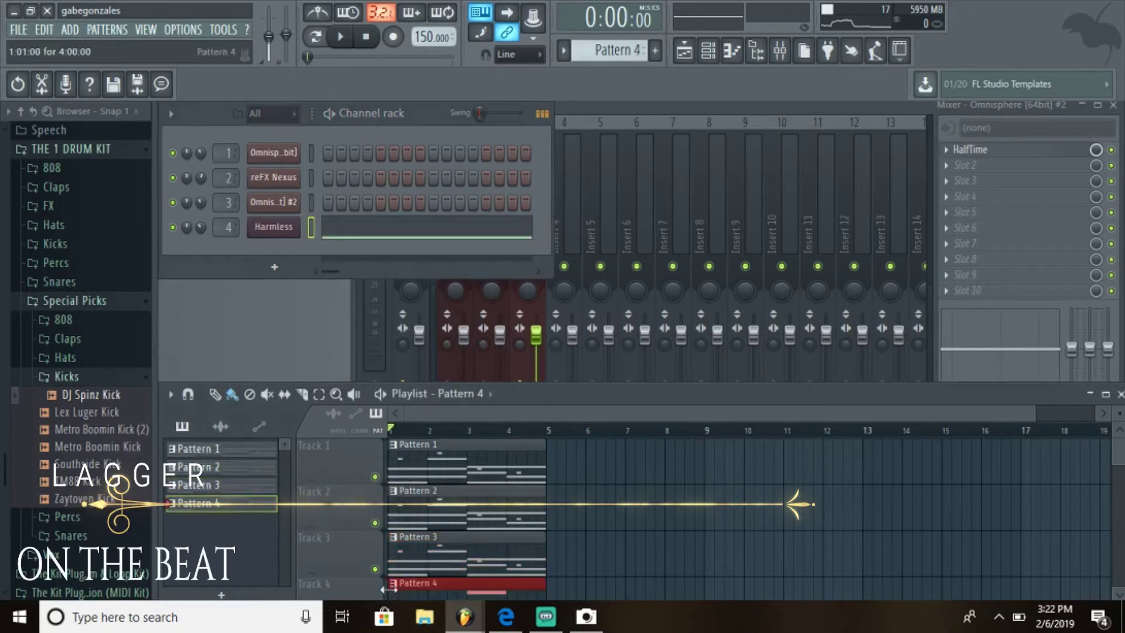
Load the Metro Boomin Hi Hat sample from the Special Picks Hi Hats folder into a new channel.
left_click(59, 376)
left_click(65, 358)
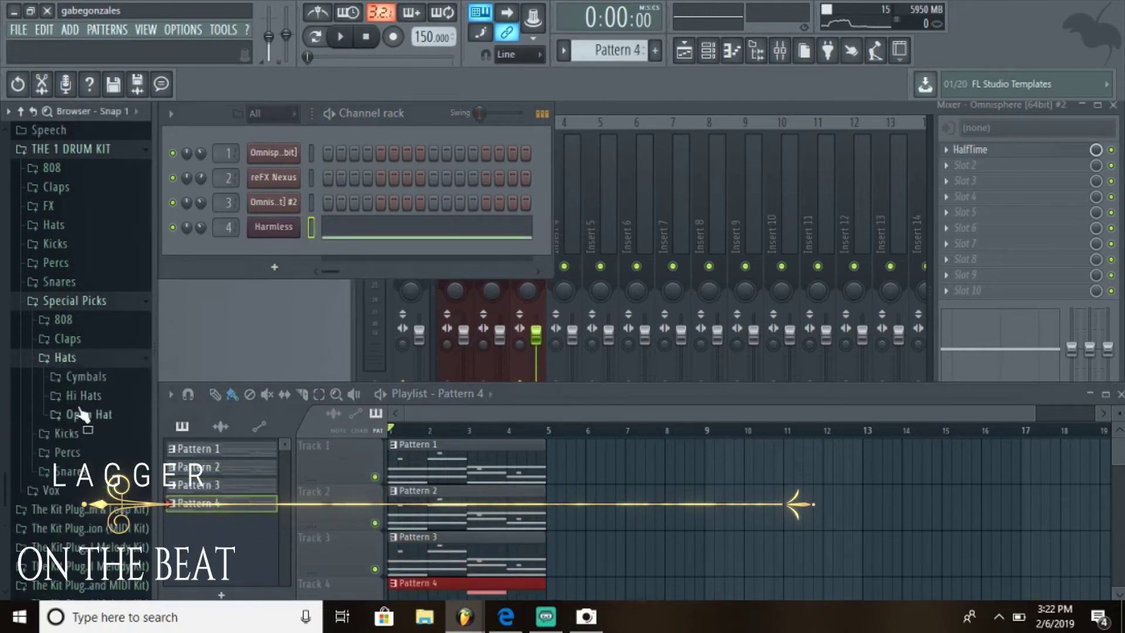
left_click(79, 395)
right_click(100, 487)
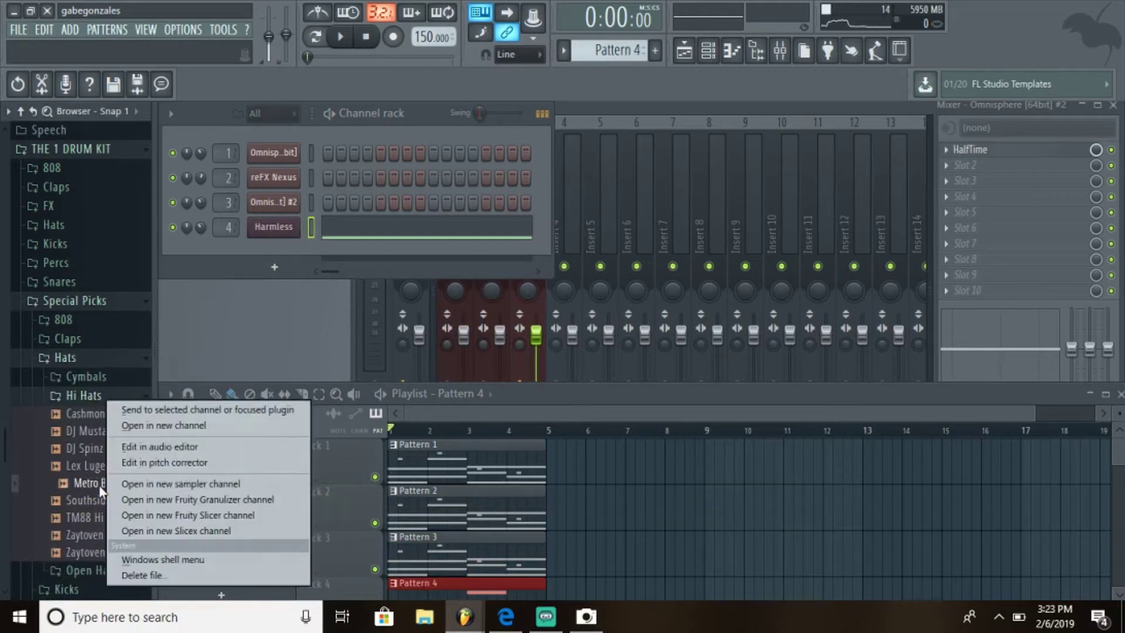
left_click(146, 427)
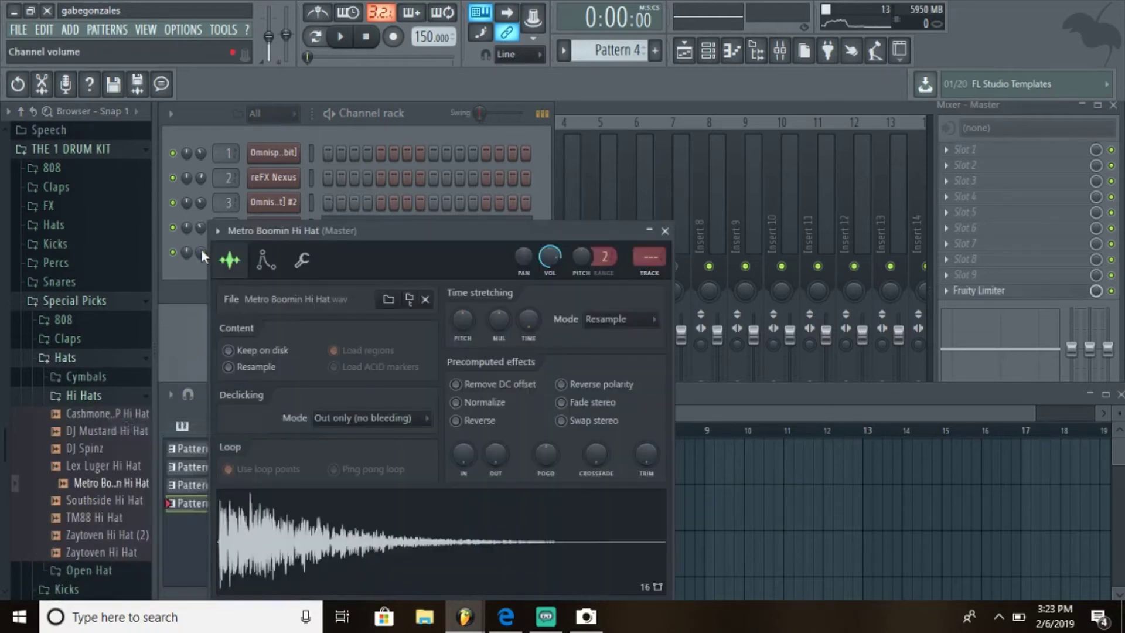
Create Pattern 5, fill the hi-hat channel every 2 steps, lower its volume and close the sampler window.
left_click(655, 49)
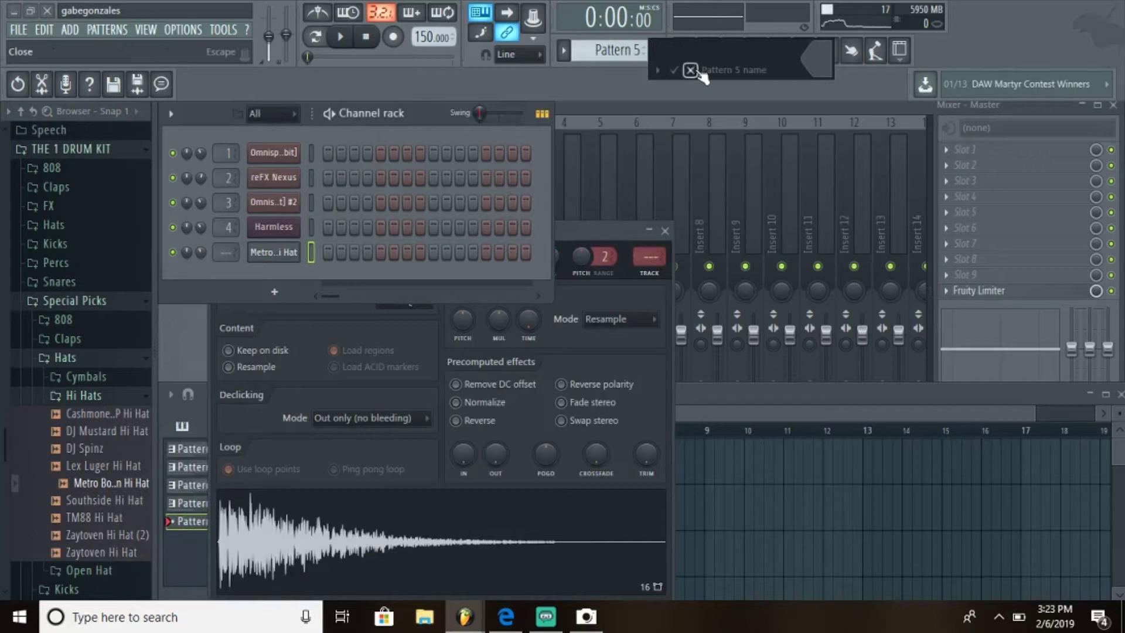
right_click(296, 254)
left_click(545, 305)
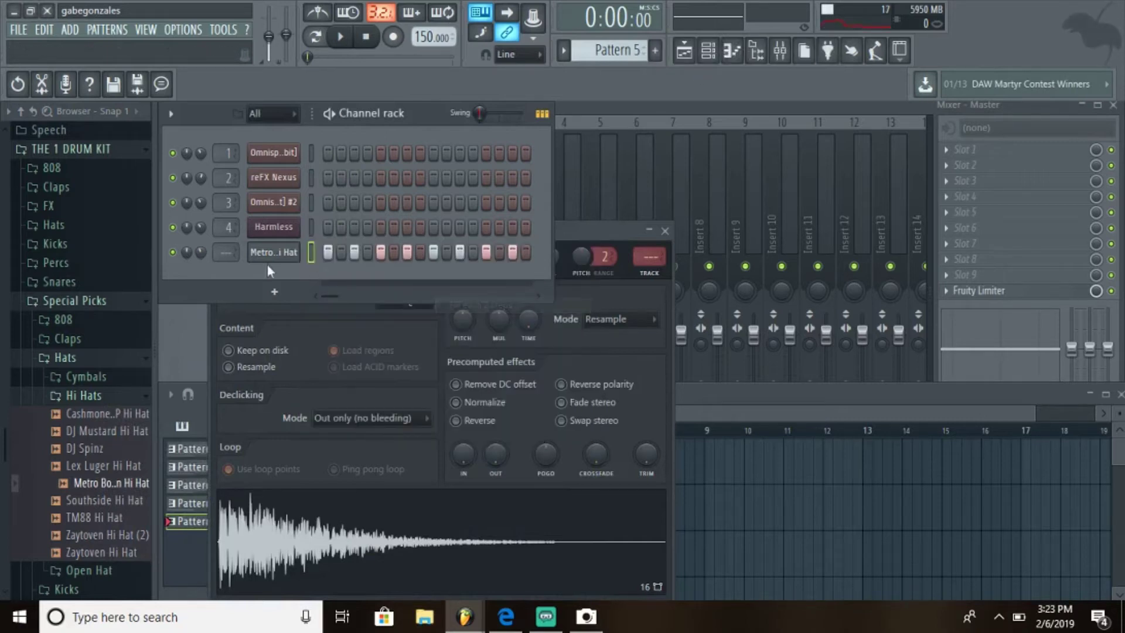
left_click_drag(199, 252, 199, 276)
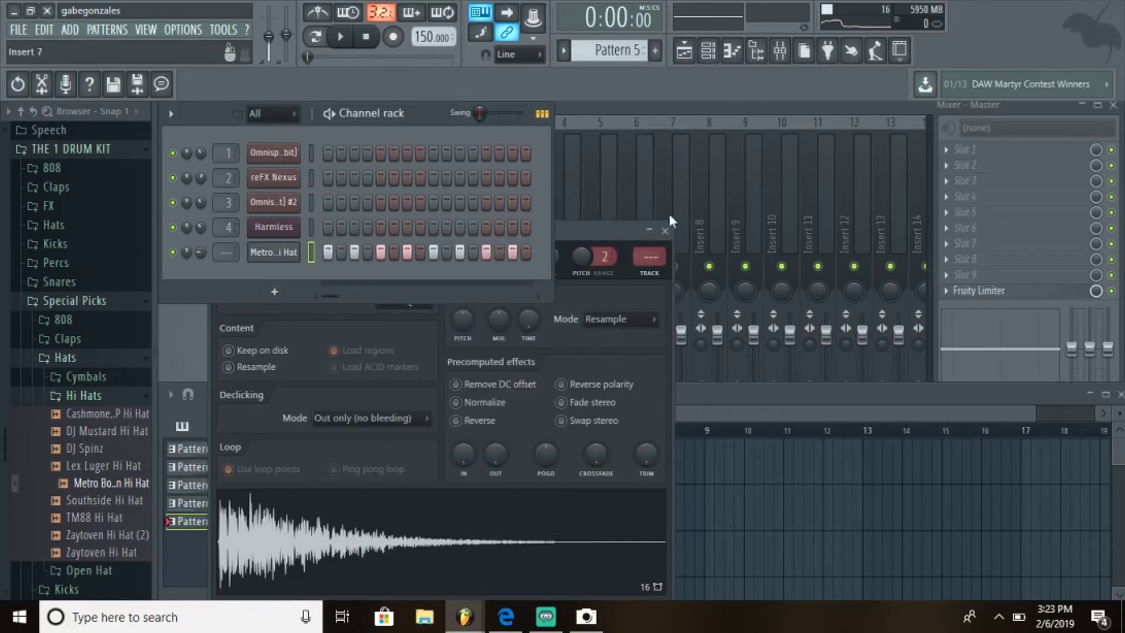
left_click(666, 231)
Open the Metro Boomin Hi Hat notes in the piano roll and duplicate the one-bar pattern until it fills four bars.
right_click(285, 253)
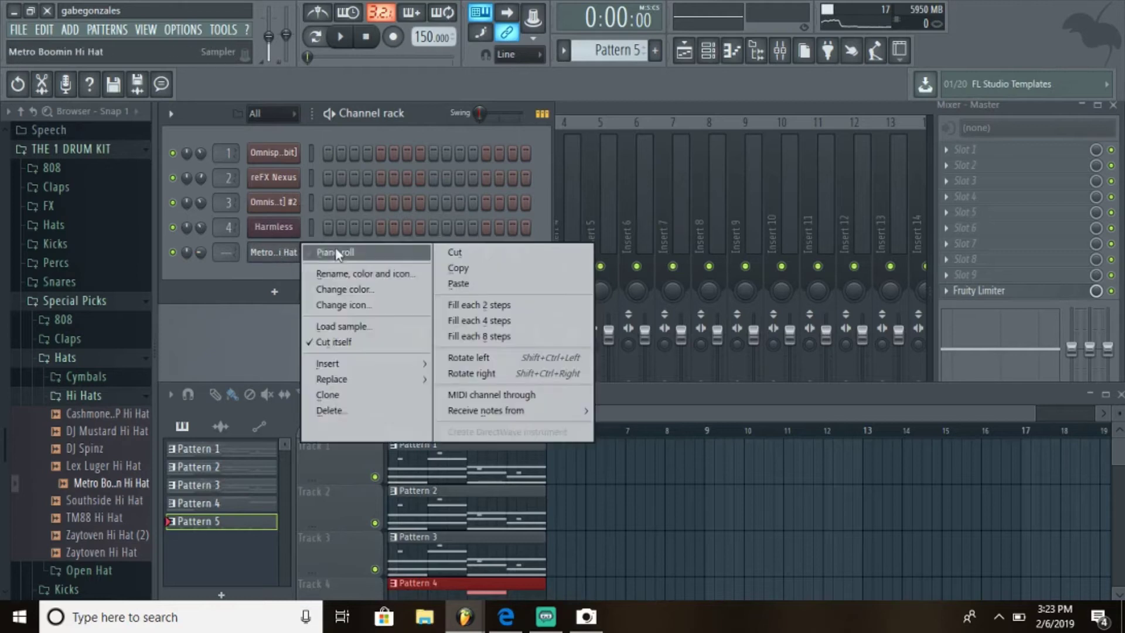
left_click(328, 254)
key("ctrl+a")
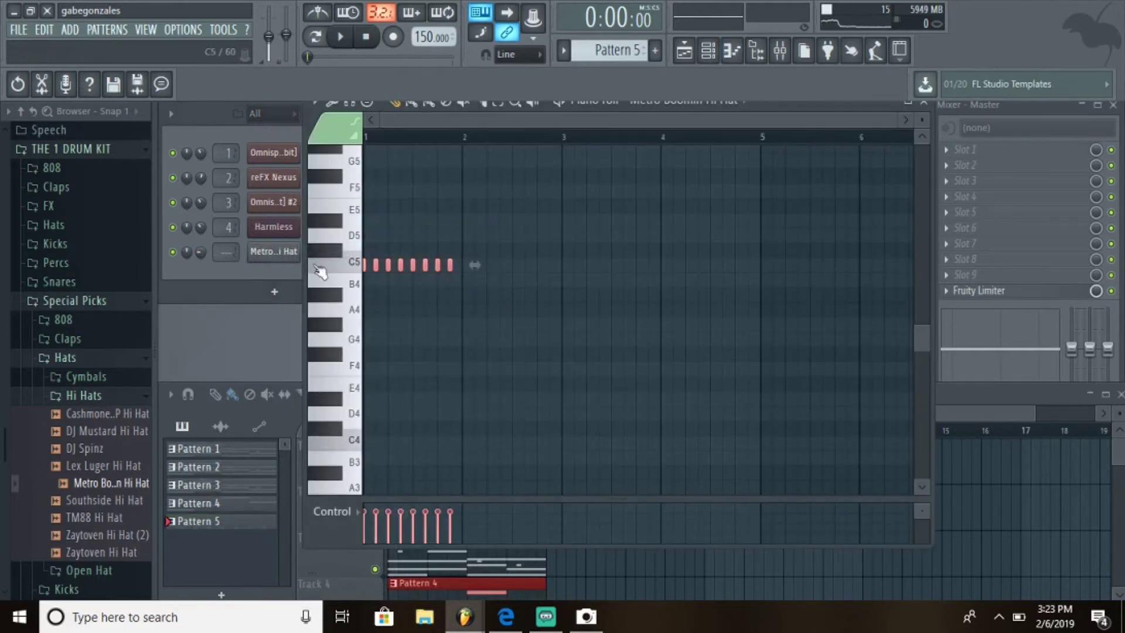
mouse_move(364, 265)
left_mouse_down()
mouse_move(465, 279)
mouse_move(557, 264)
mouse_move(721, 271)
mouse_move(664, 266)
left_mouse_up()
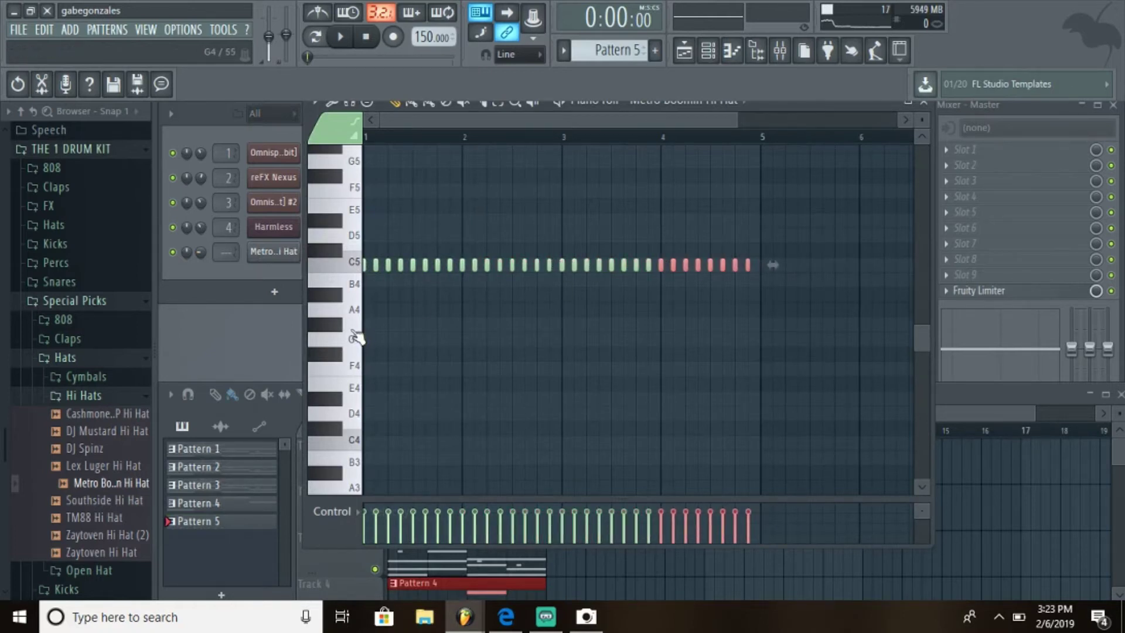
Lengthen the hi-hat note at step 7 of bar 1 to two steps and chop it into a fast roll.
scroll(360, 332, "up", 3)
left_click(425, 267)
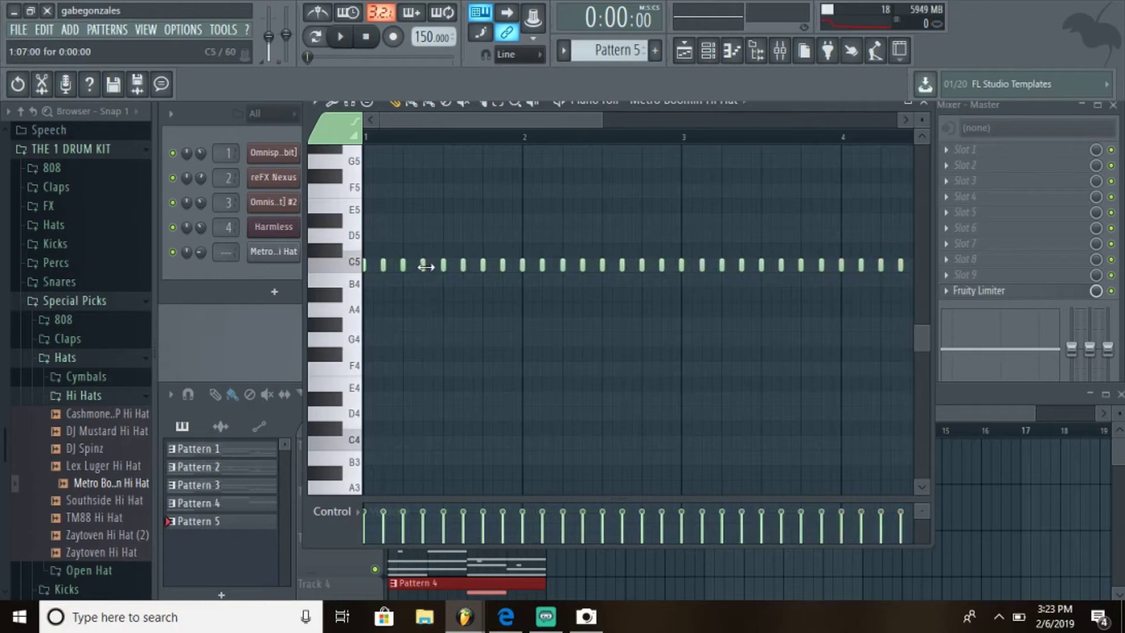
left_click_drag(429, 267, 435, 268)
left_click(429, 266, "ctrl")
left_click(333, 105)
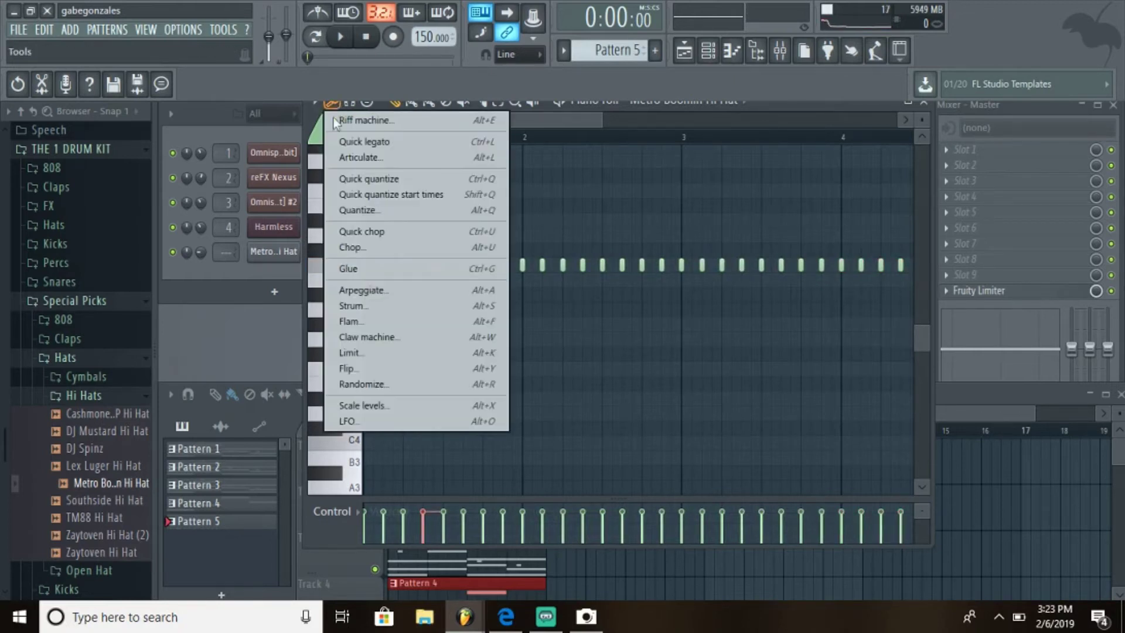
left_click(355, 248)
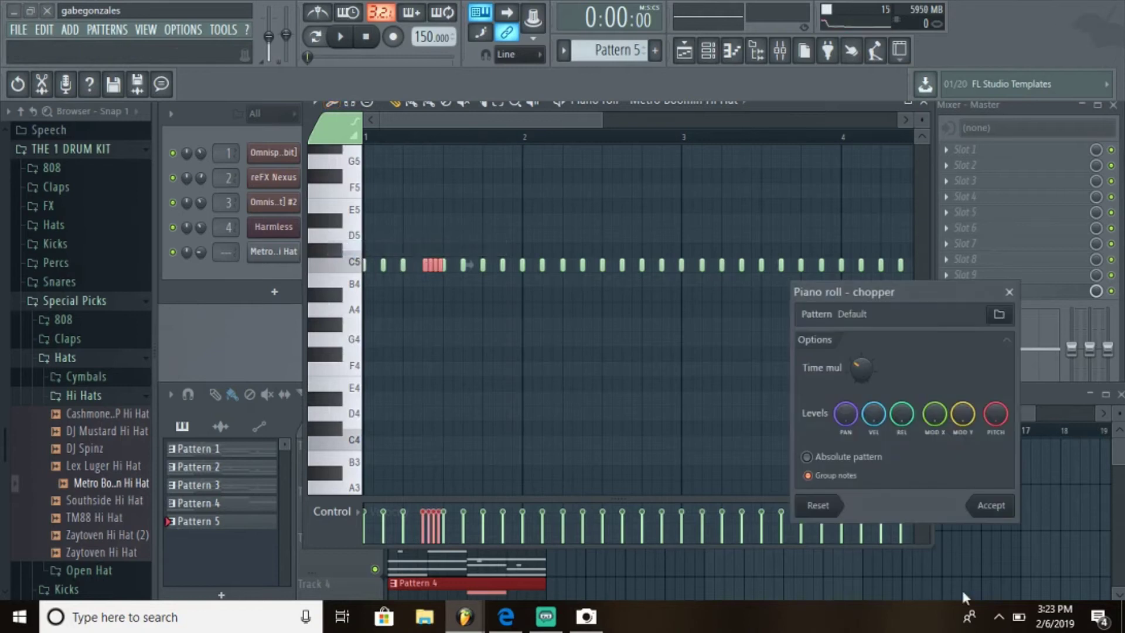
left_click(999, 505)
Extend the hi-hat note at step 3 of bar 3 to two steps and chop it into a roll.
scroll(620, 322, "down", 2)
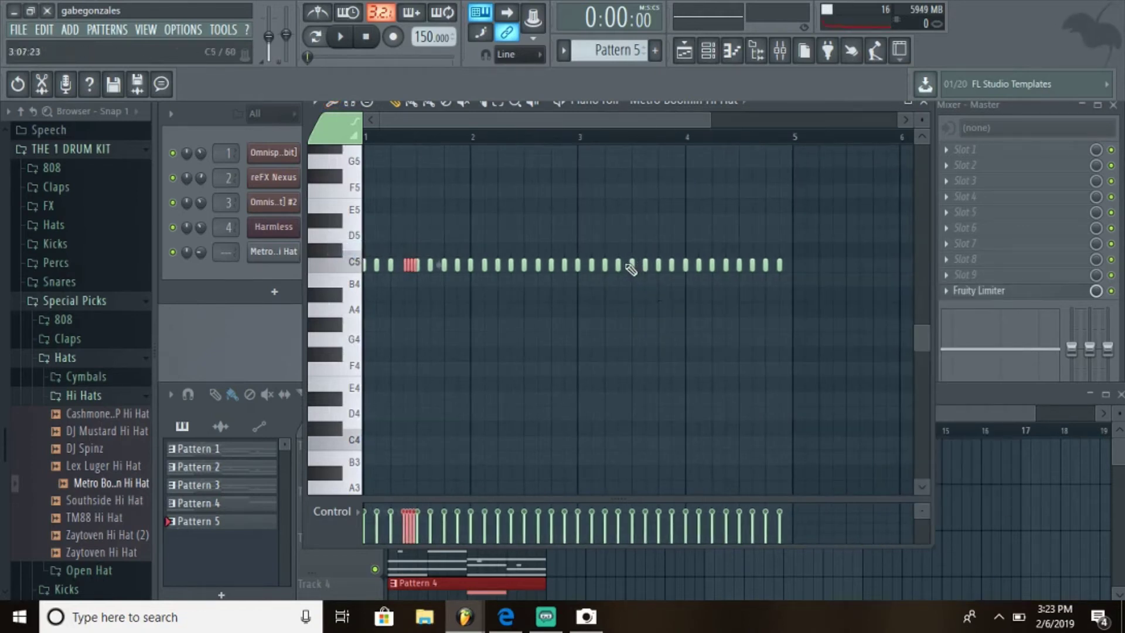
left_click(597, 266)
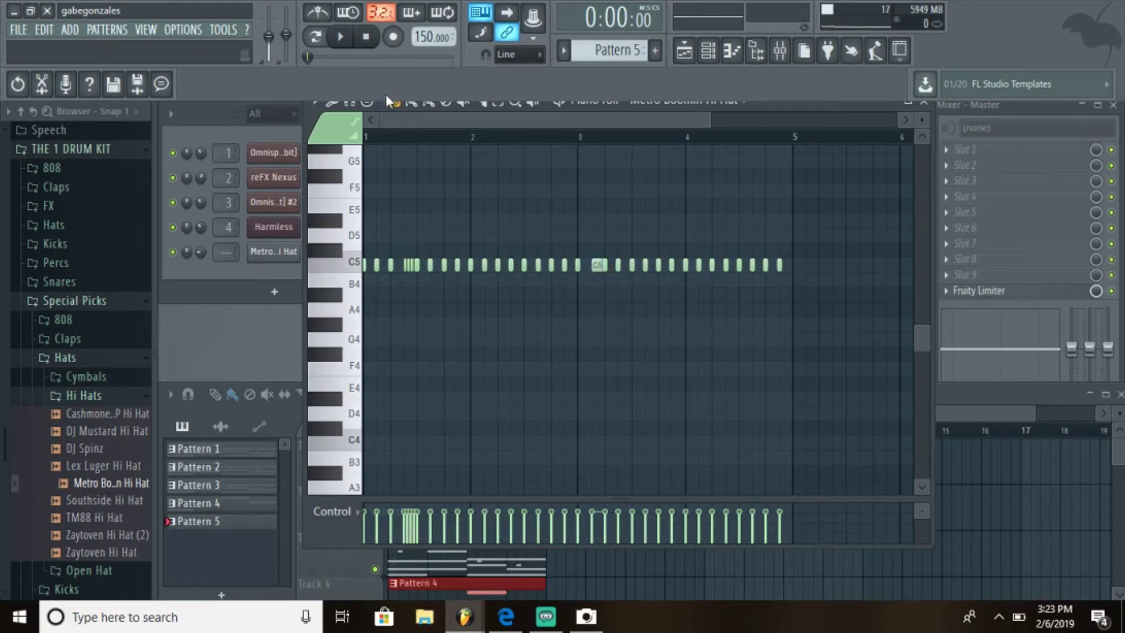
left_click(597, 264)
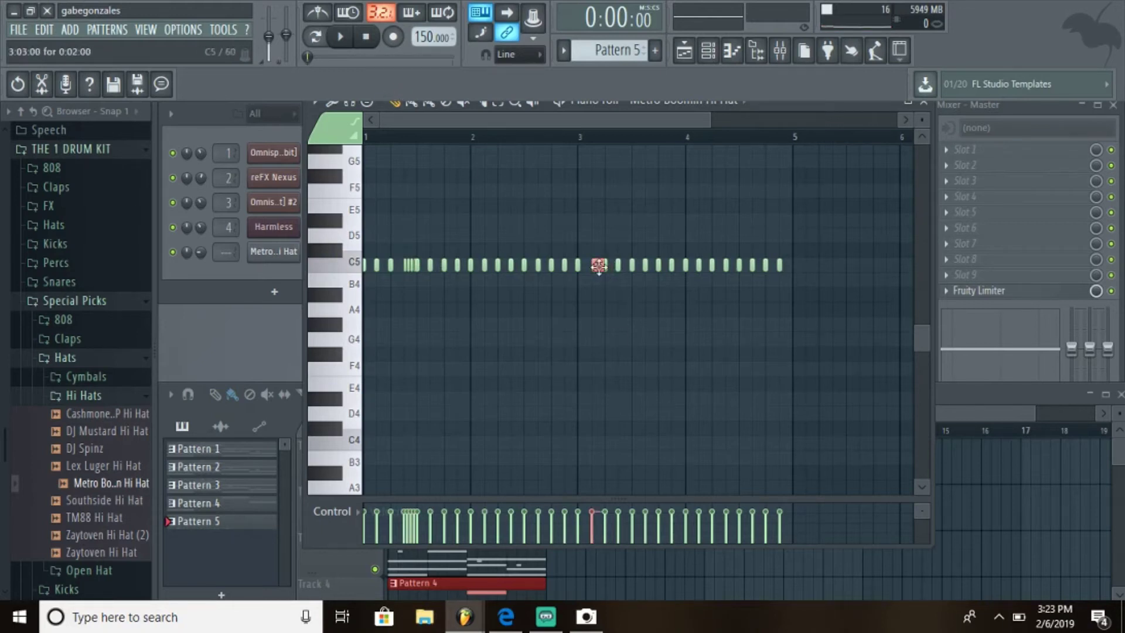
left_click(351, 129)
left_click(367, 241)
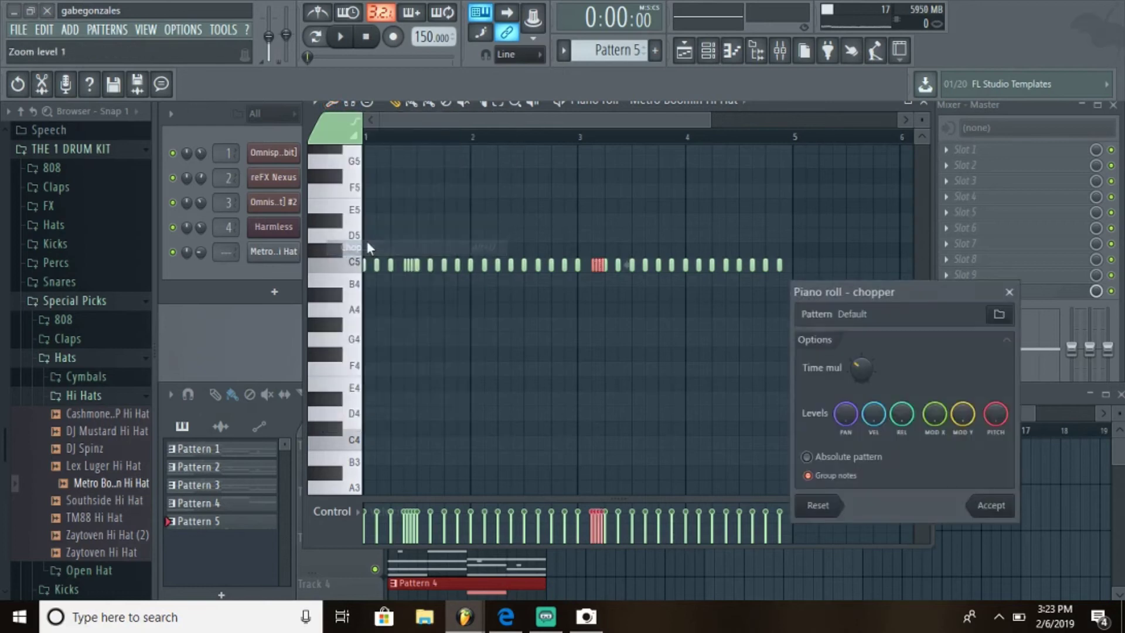
left_click(992, 505)
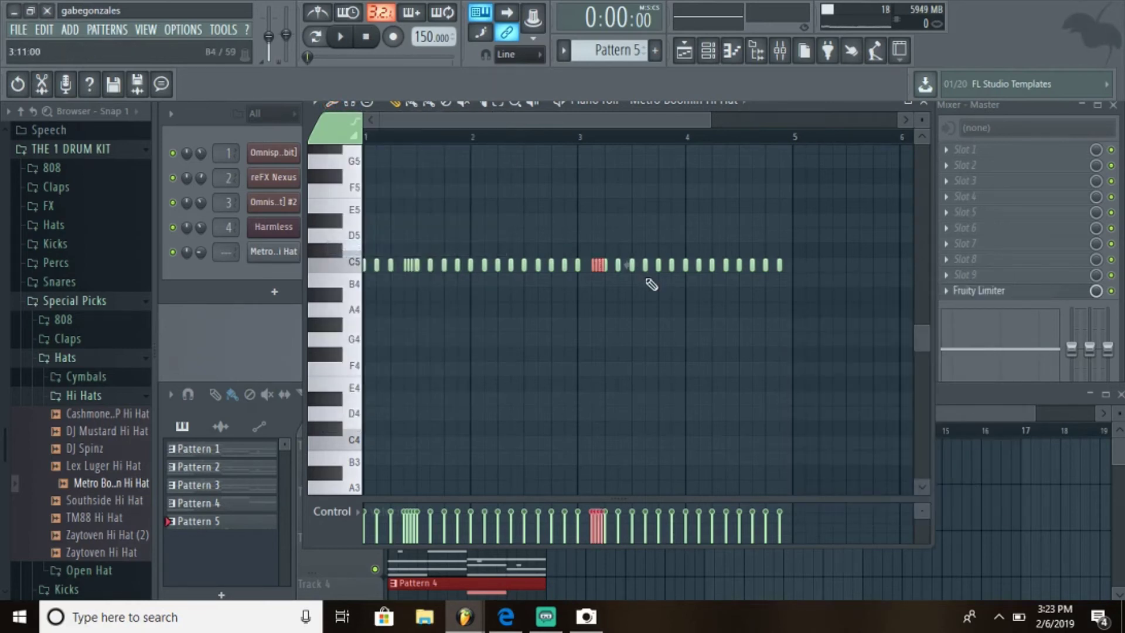
Stretch the hi-hat note at step 9 of bar 3 to two steps and chop it into a roll.
scroll(652, 284, "up", 2)
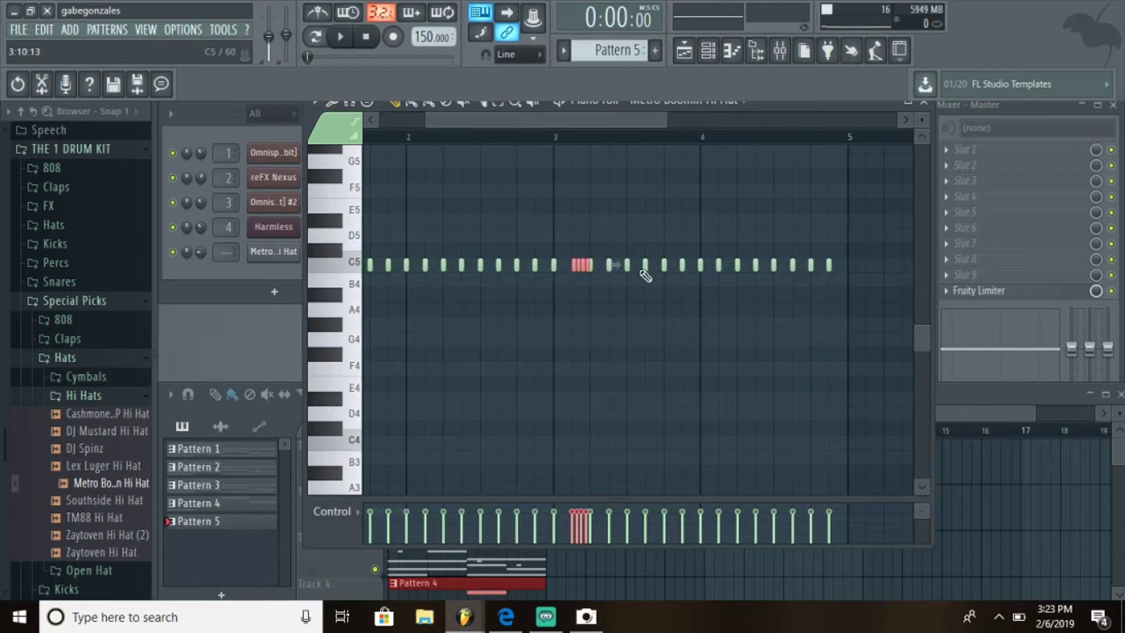
left_click_drag(630, 269, 648, 270)
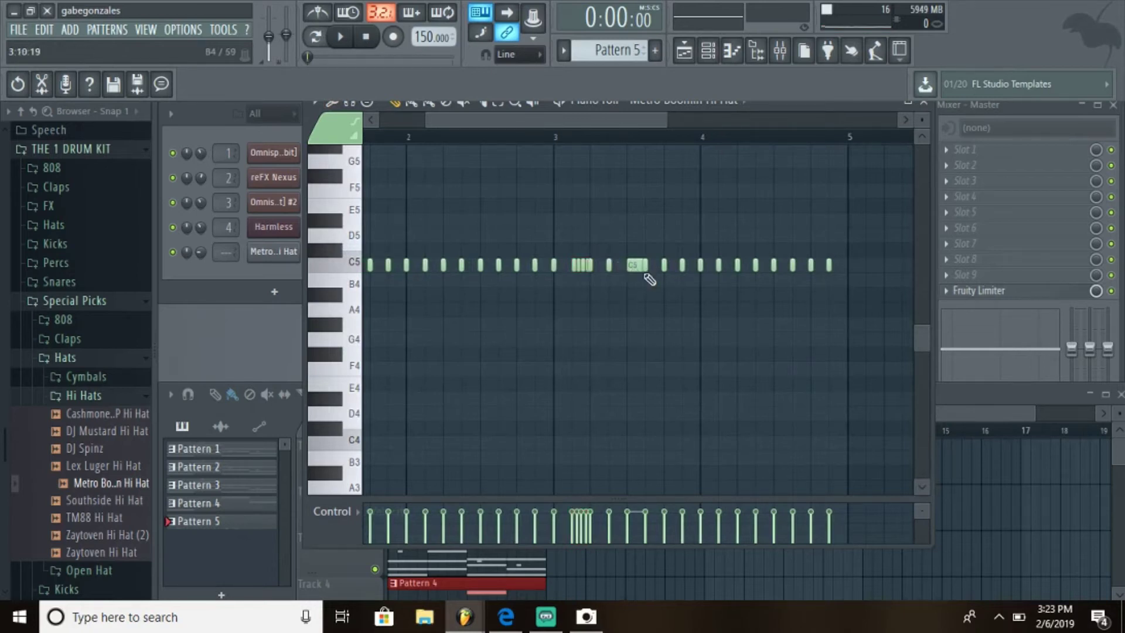
left_click(636, 265)
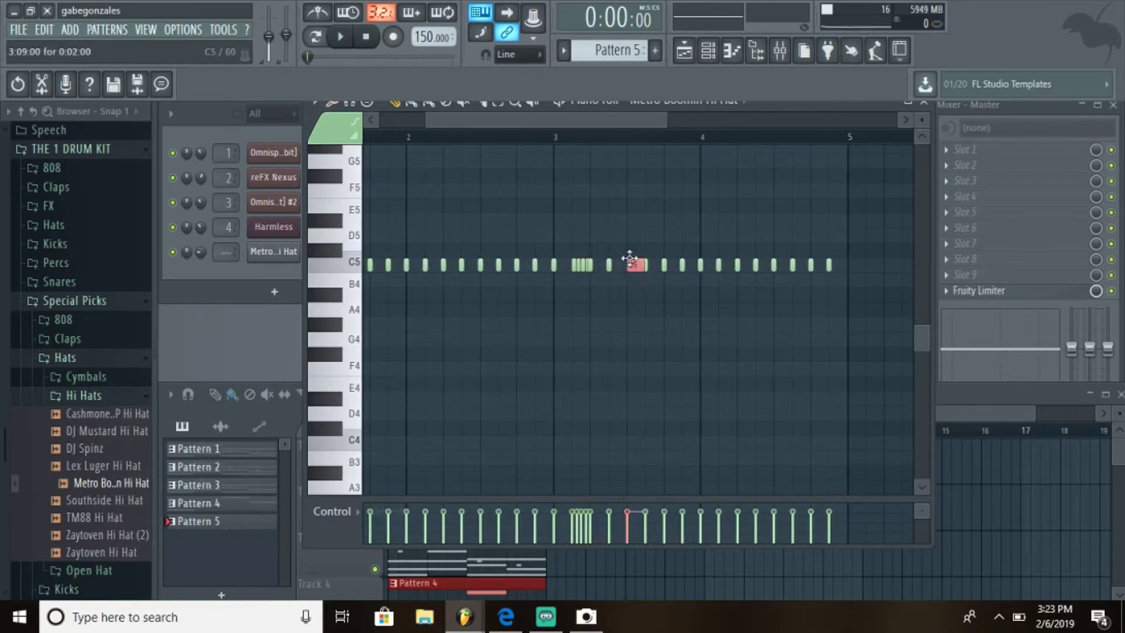
left_click(332, 102)
left_click(375, 248)
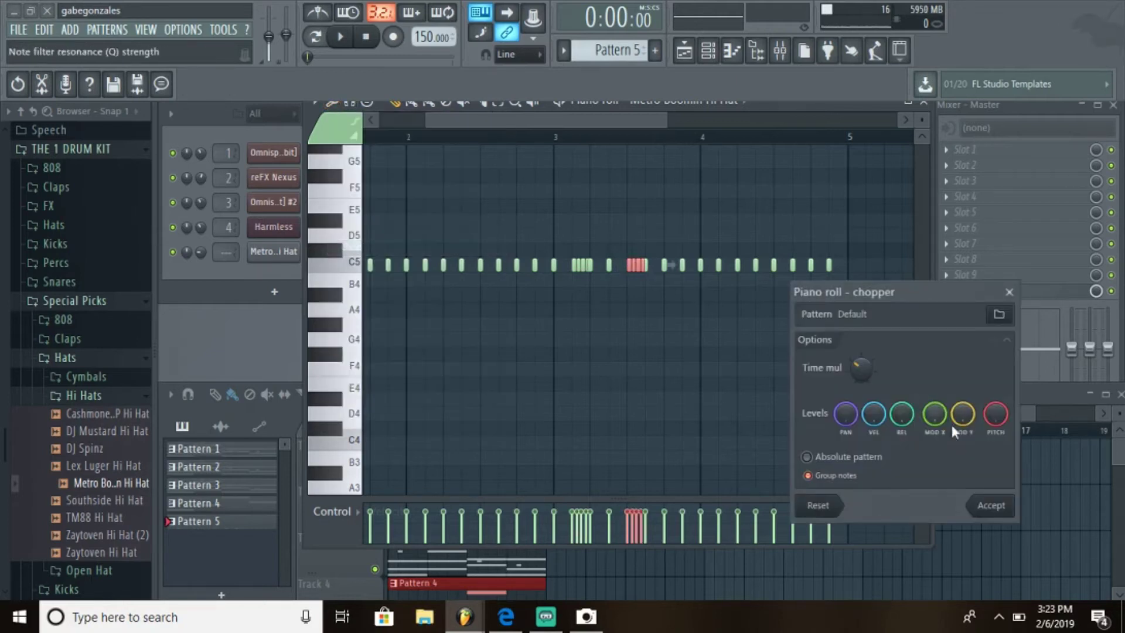
left_click(990, 508)
Add five low D#4 hi-hat notes spread over the four bars and place Pattern 5 on Track 5 at bar 1.
scroll(666, 354, "down", 2, "ctrl")
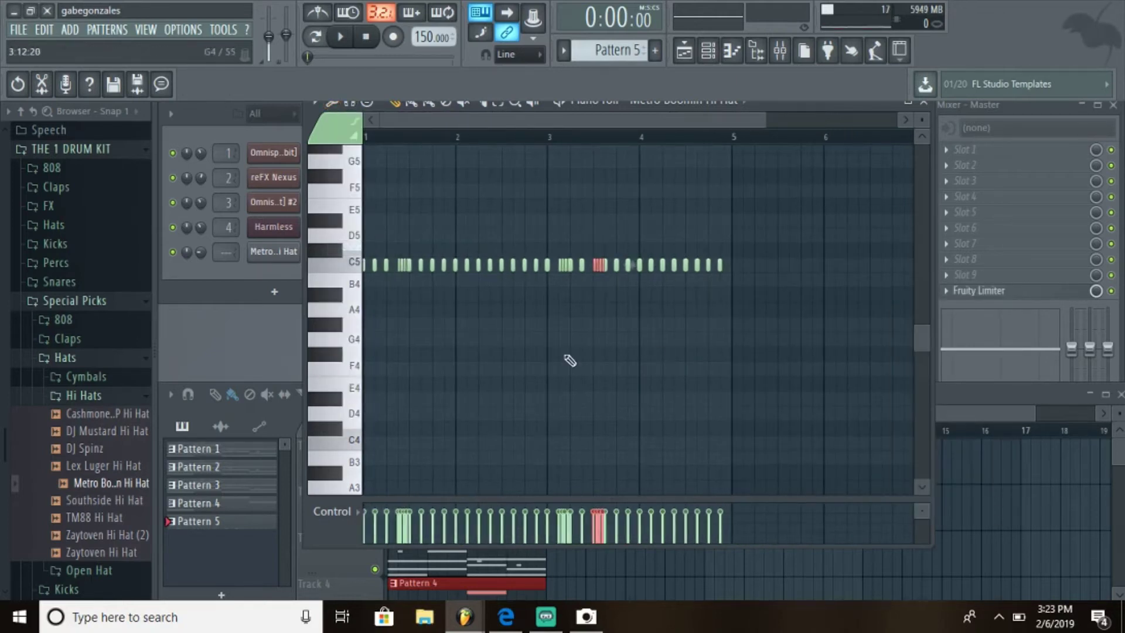
left_click(436, 401)
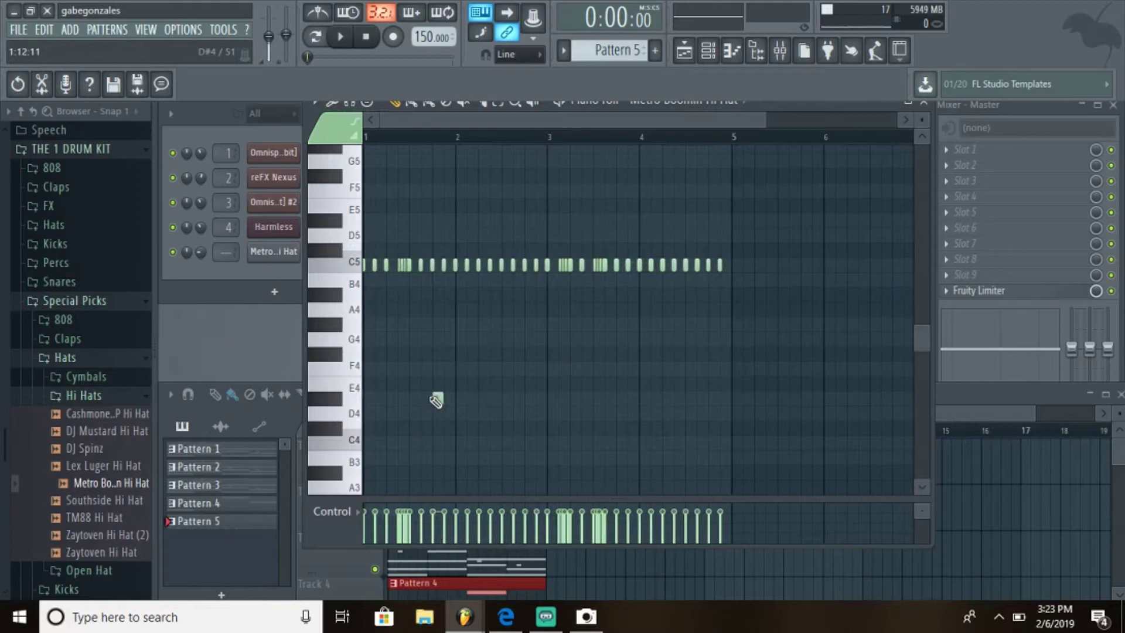
left_click(484, 399)
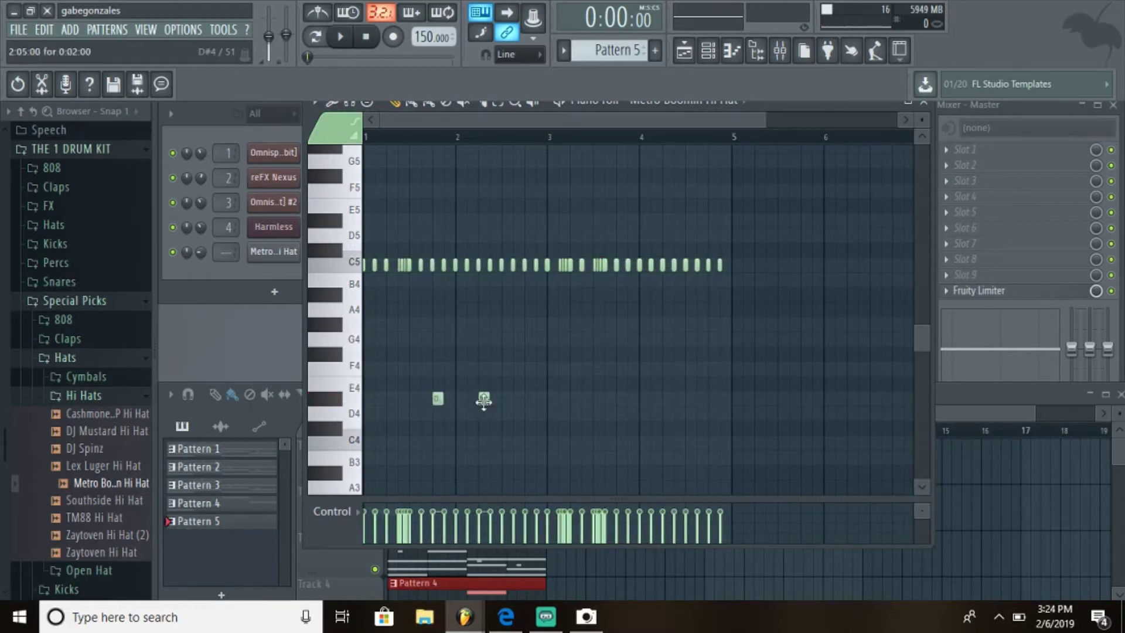
left_click(495, 399)
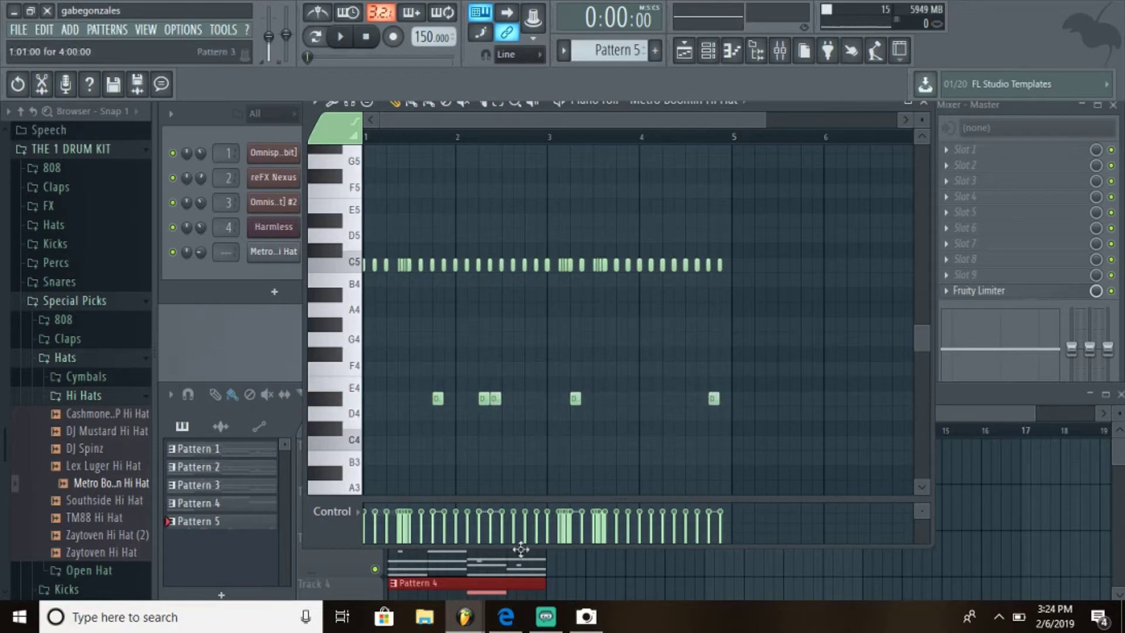
left_click(640, 571)
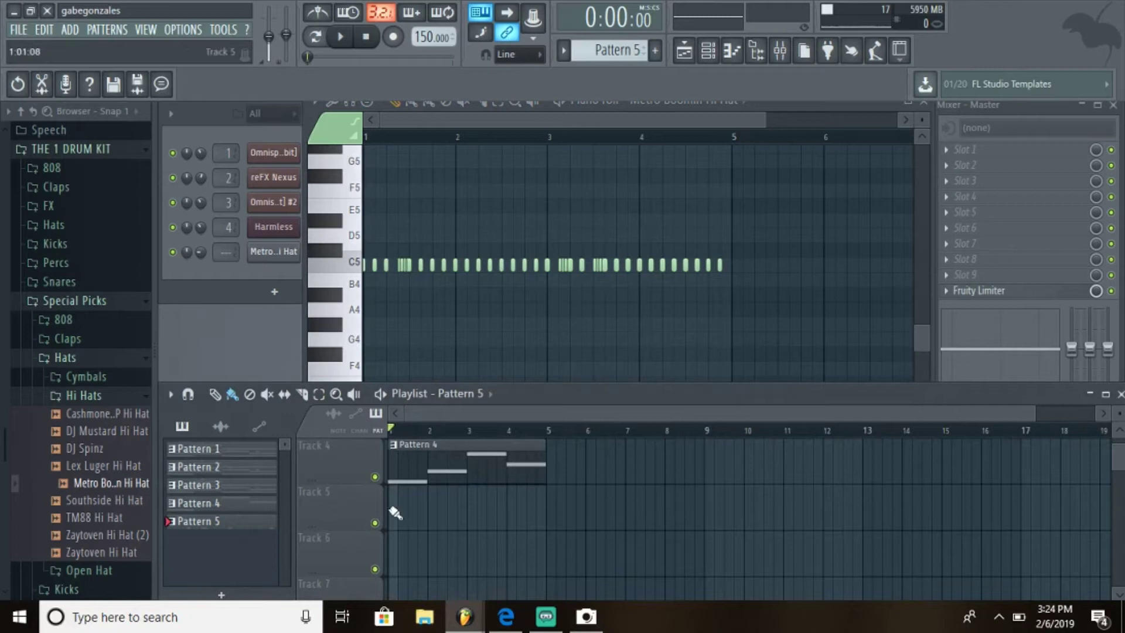
left_click(223, 240)
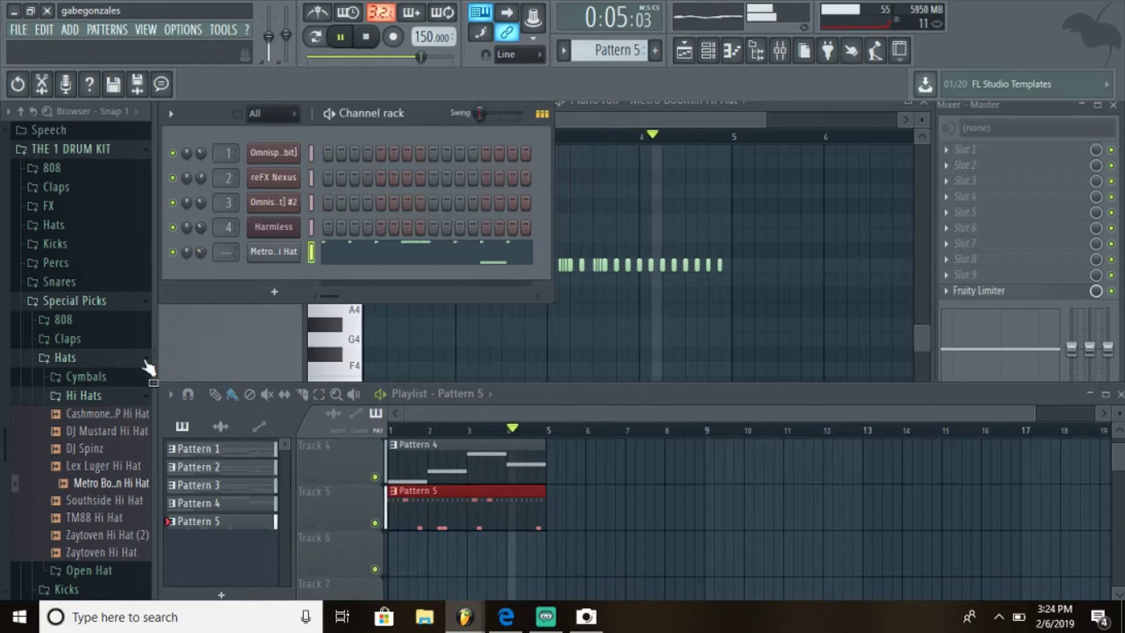
Mute the Harmless channel and load the Metro Boomin Open Hat sample from the Special Picks Open Hat folder into a new channel.
left_click(88, 398)
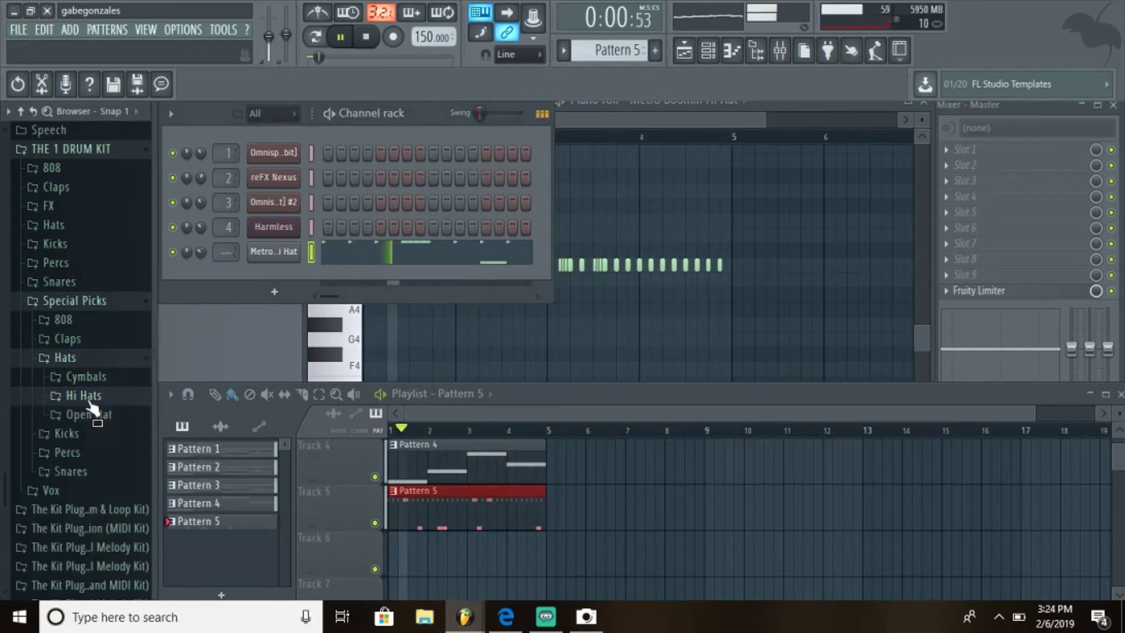
left_click(88, 415)
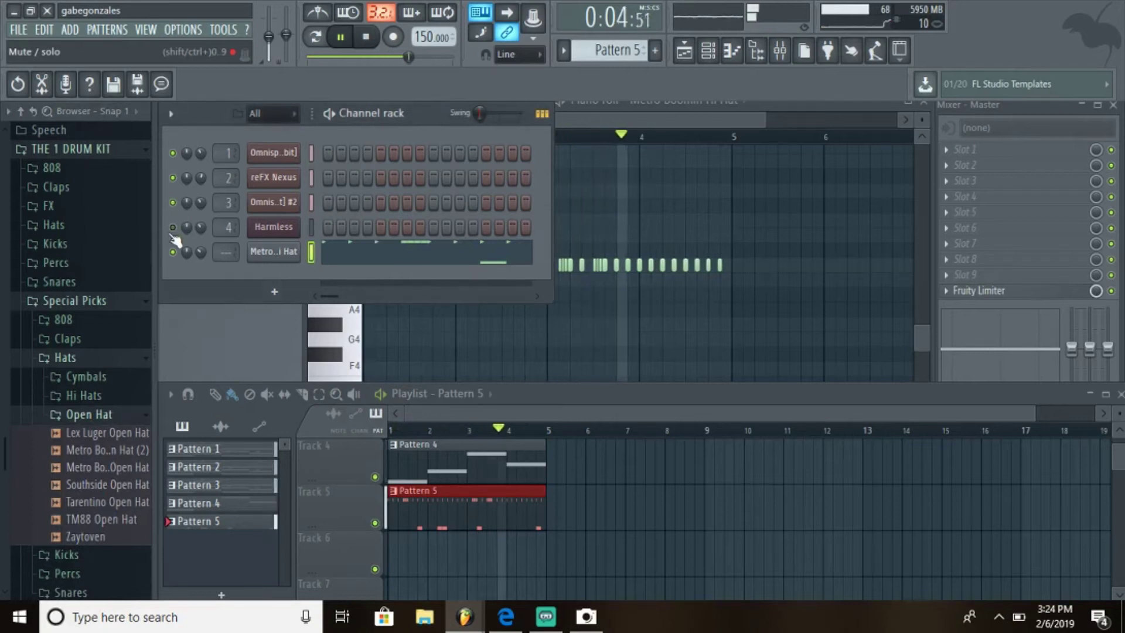
left_click(113, 486)
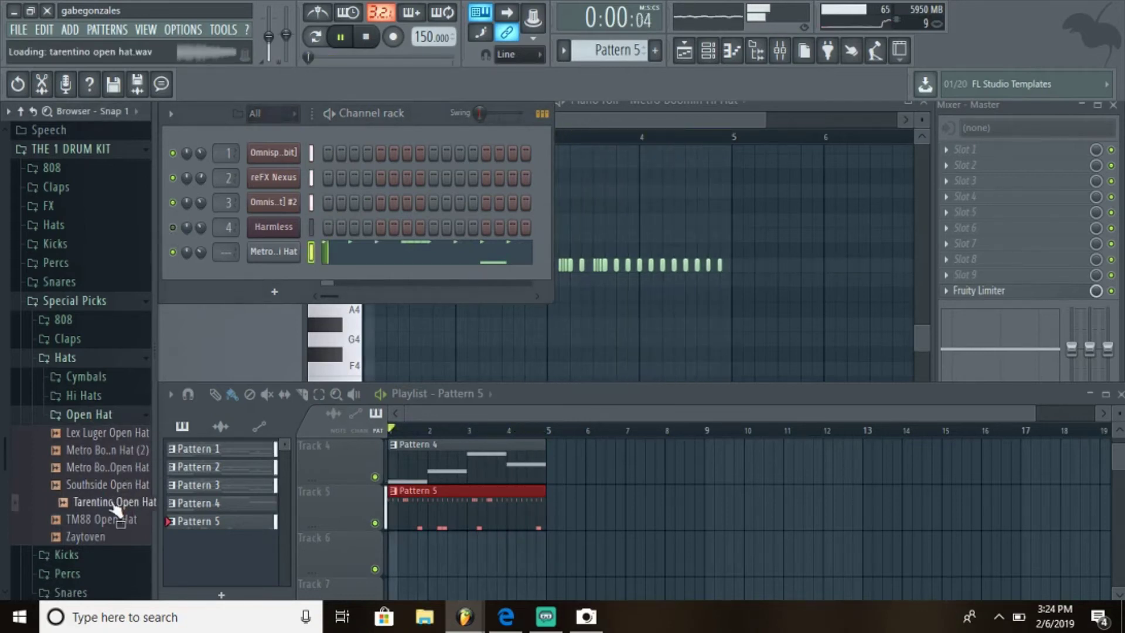
left_click(106, 474)
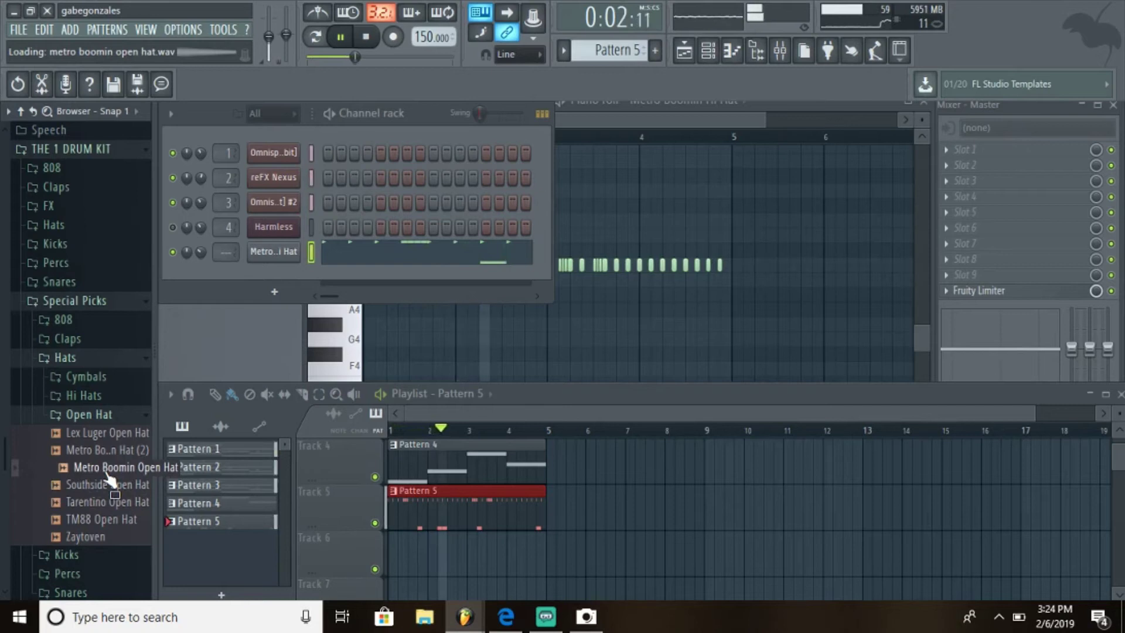
right_click(107, 474)
left_click(131, 426)
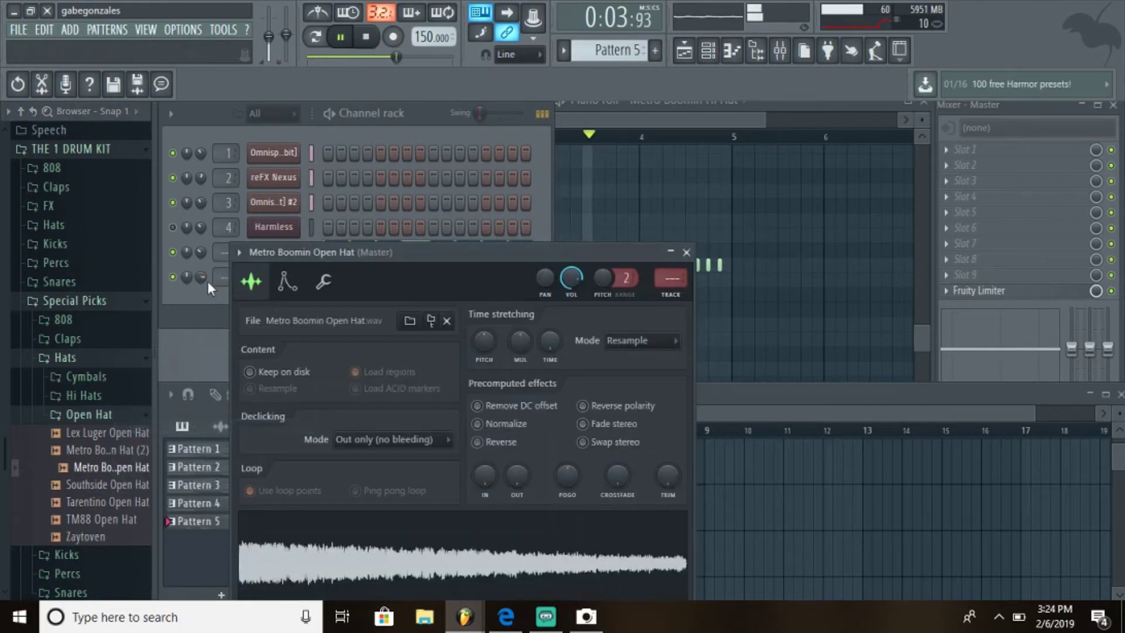
Draw C5 open-hat notes at step 5 of bars 1 and 3, lower the channel's volume, and close the piano roll and sampler.
left_click(208, 280)
right_click(255, 280)
left_click(328, 273)
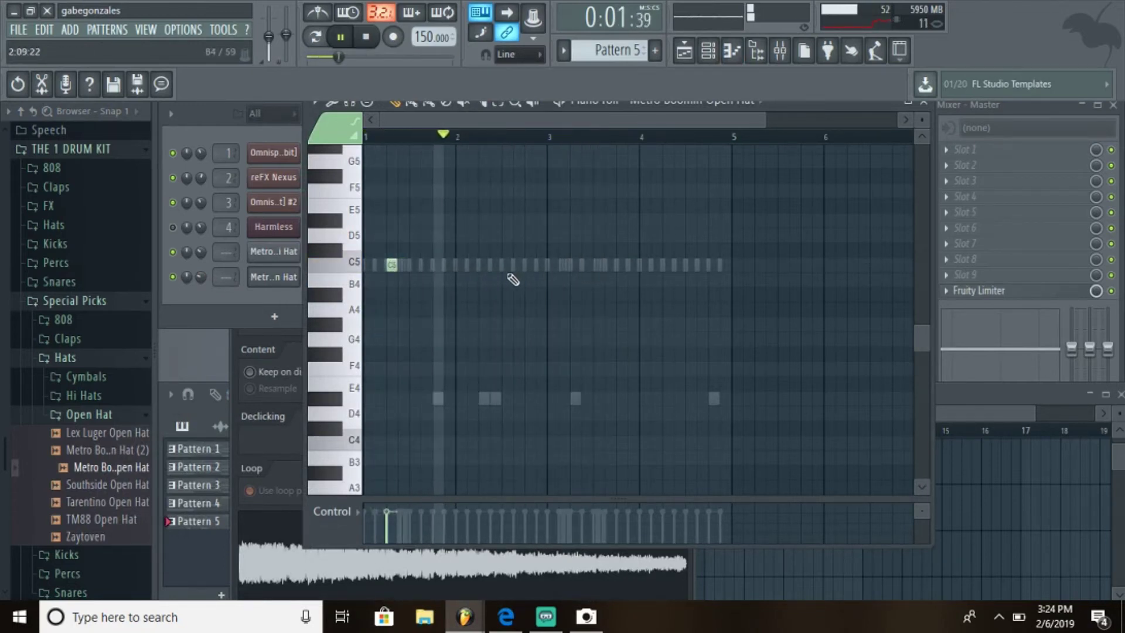
left_click(572, 266)
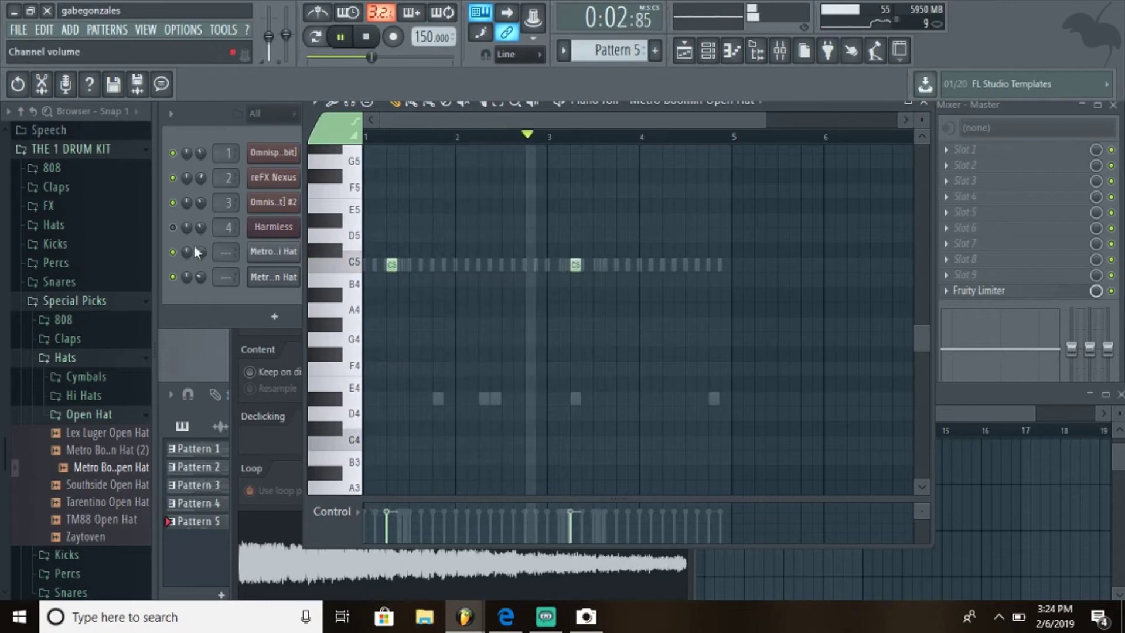
left_click(205, 276)
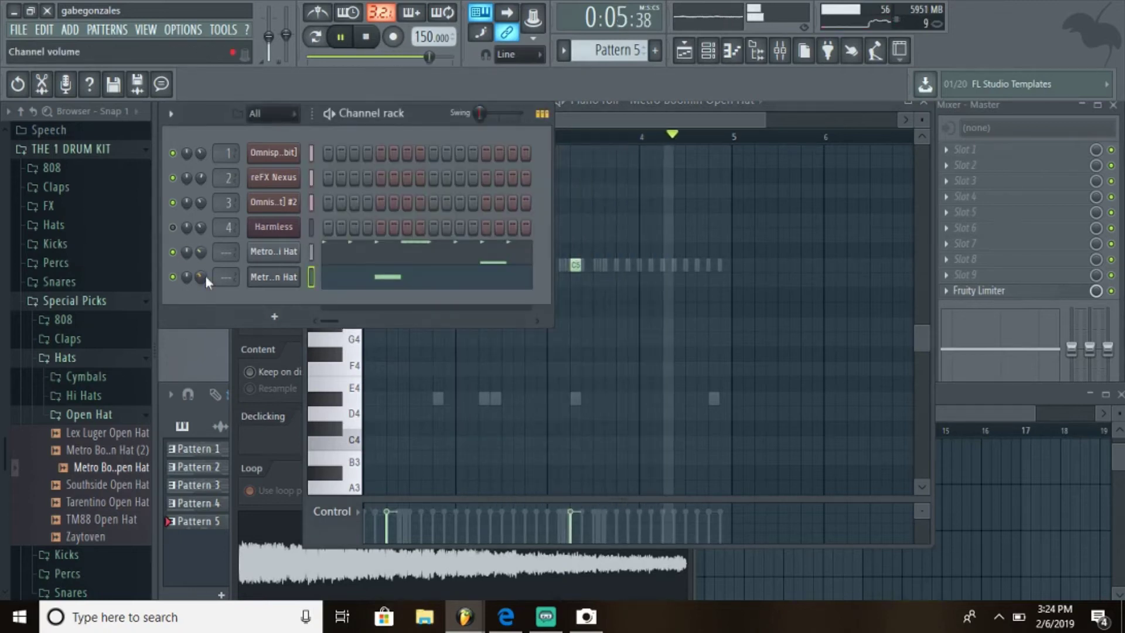
left_click(923, 107)
left_click(925, 102)
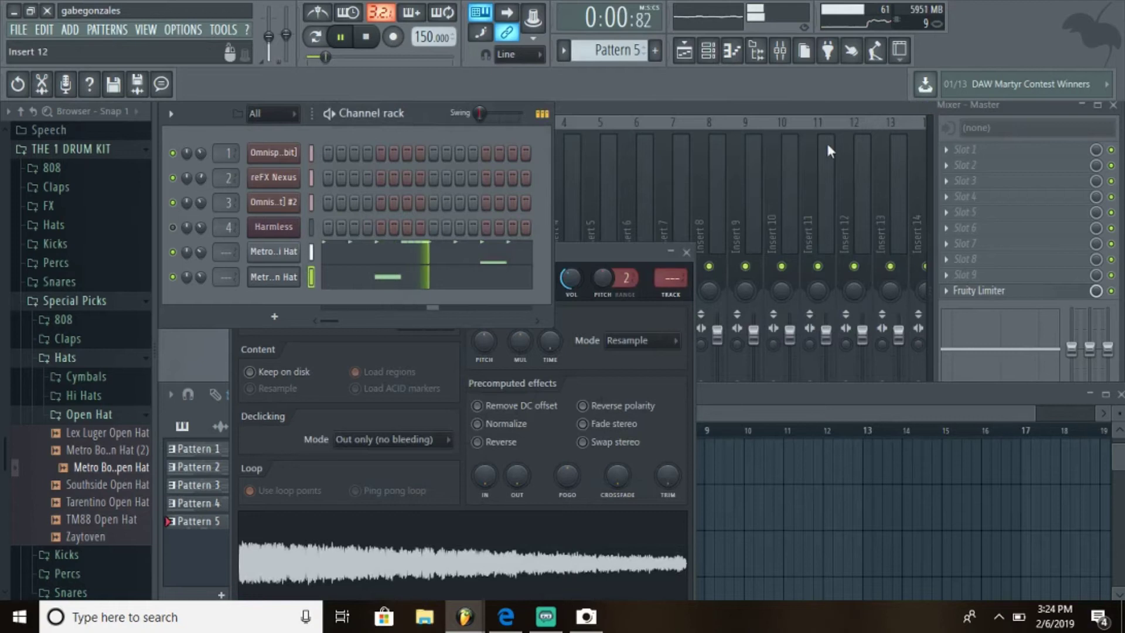
left_click(688, 253)
Load the DJ Spinz Clap sample from the Special Picks Claps folder into a new channel and close its sampler window.
left_click(75, 415)
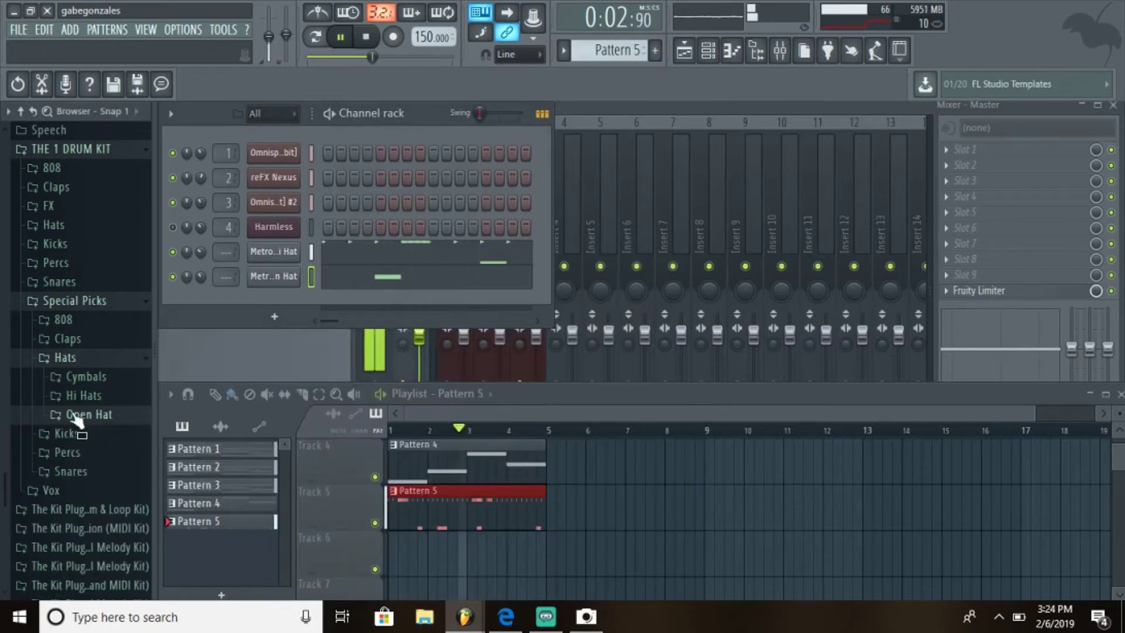
left_click(69, 357)
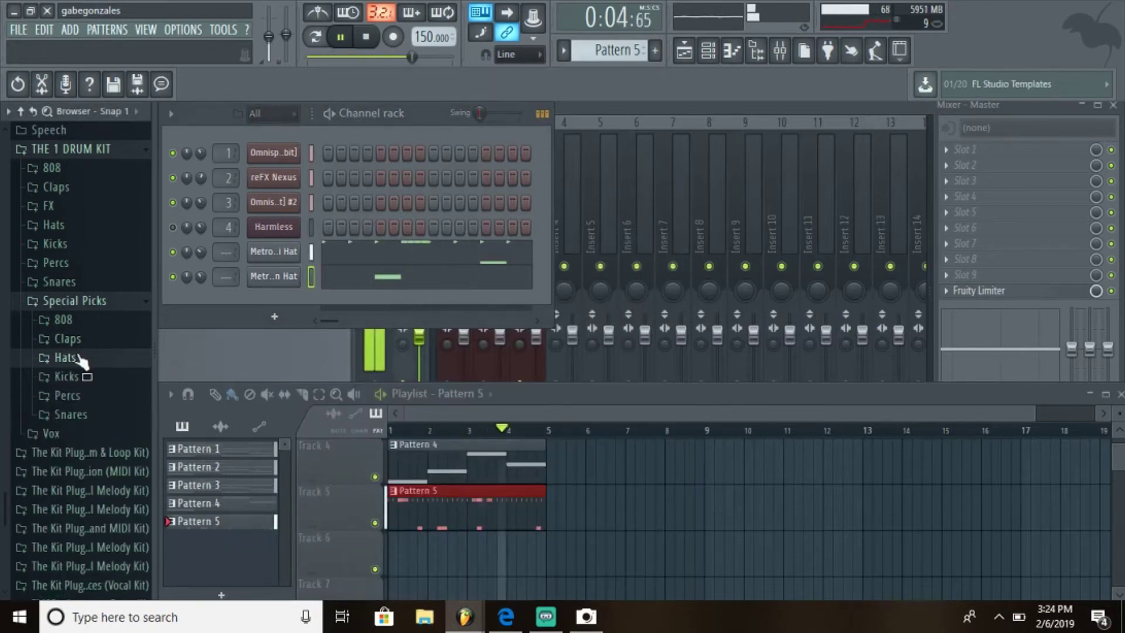
left_click(65, 339)
right_click(103, 392)
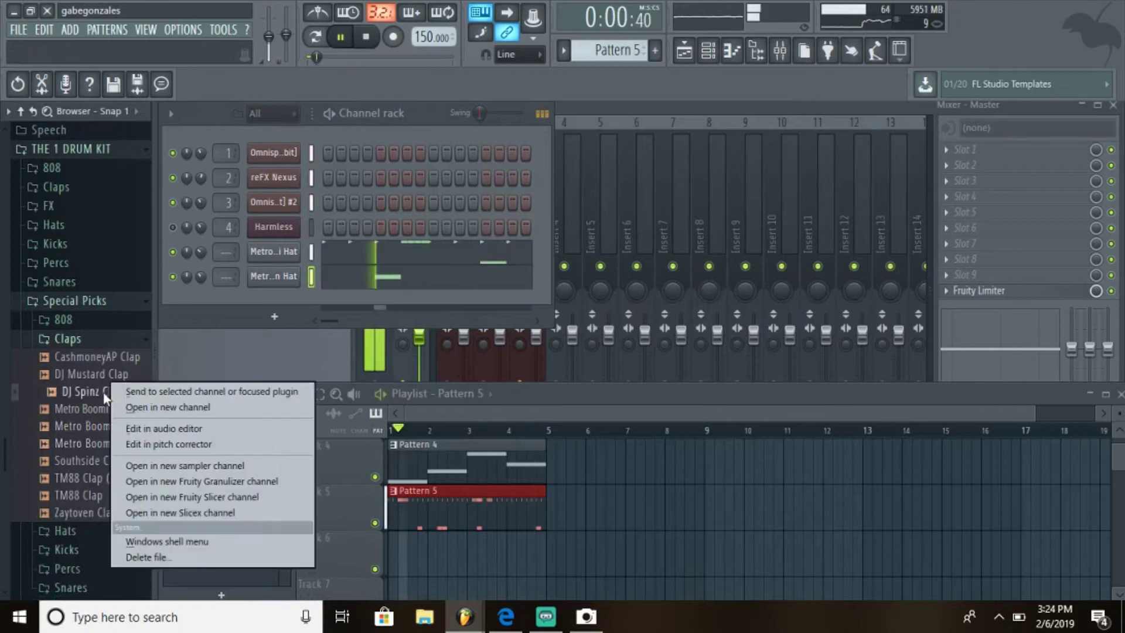
left_click(152, 406)
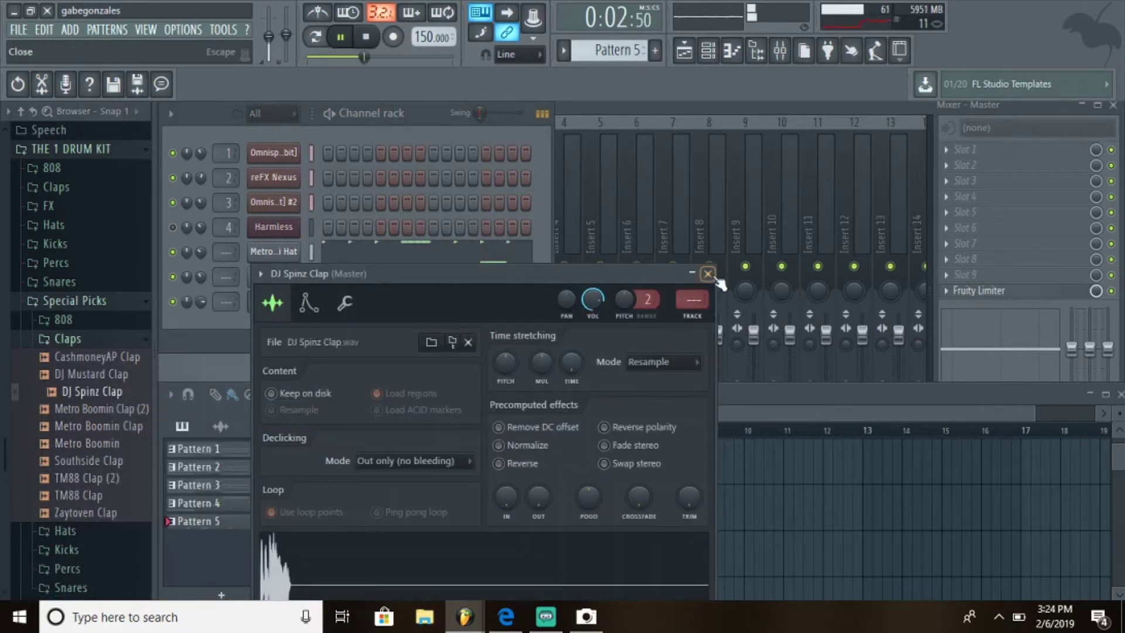
left_click(708, 273)
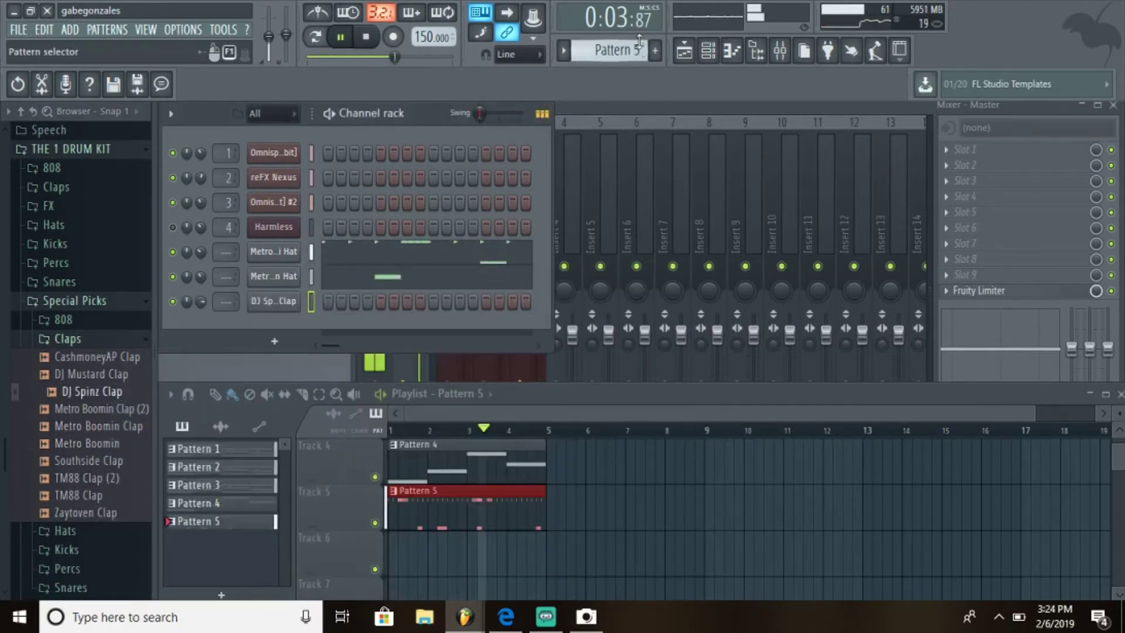
Create Pattern 6 and draw C5 clap notes at step 9 of each of the four bars.
left_click(656, 51)
right_click(297, 295)
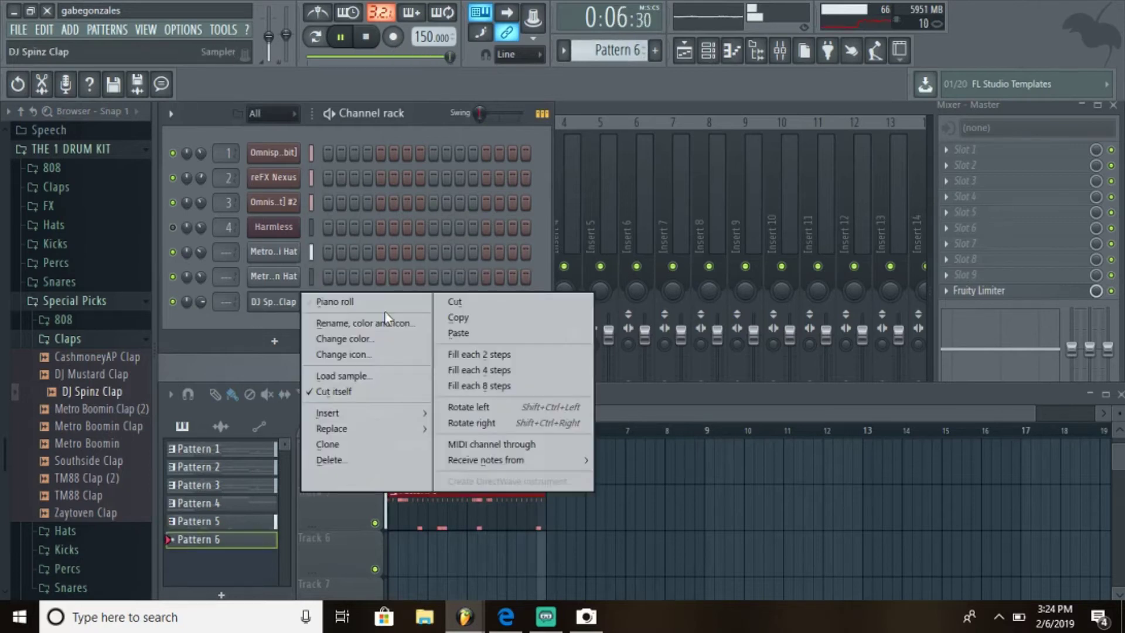
left_click(384, 308)
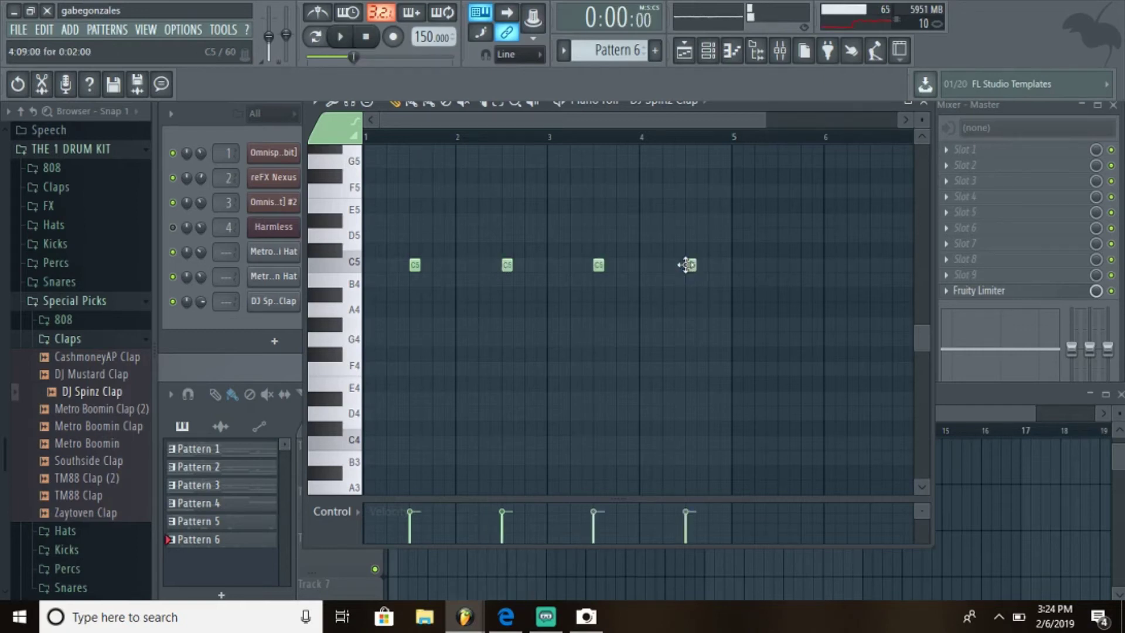
Load the Metro Boomin Snare sample from the Special Picks Snares folder into a new channel.
left_click(67, 339)
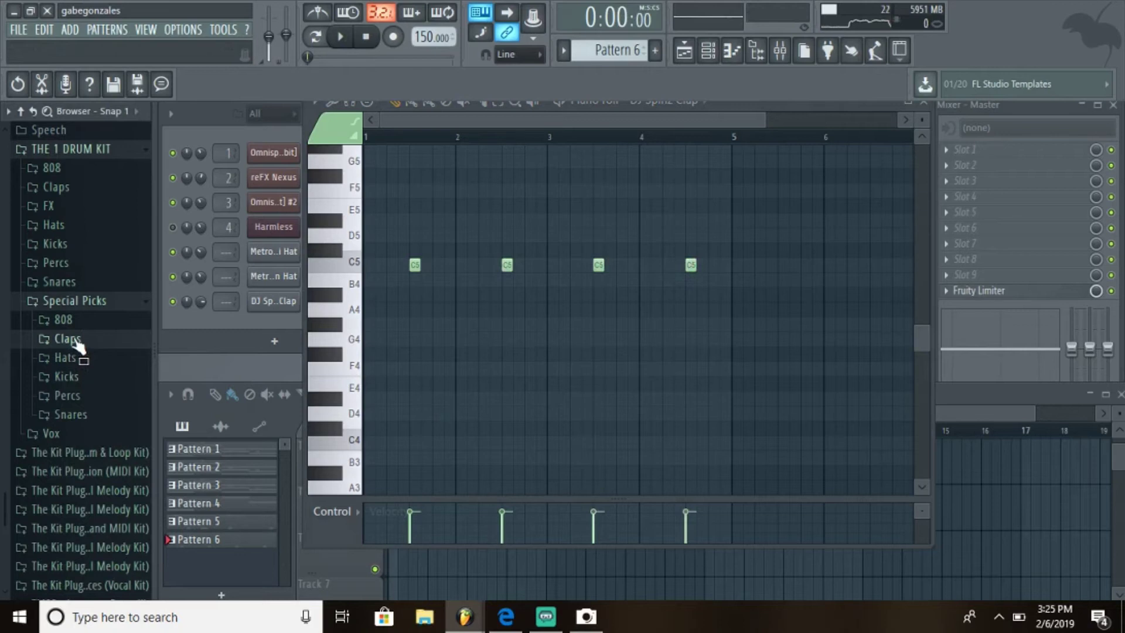
left_click(83, 416)
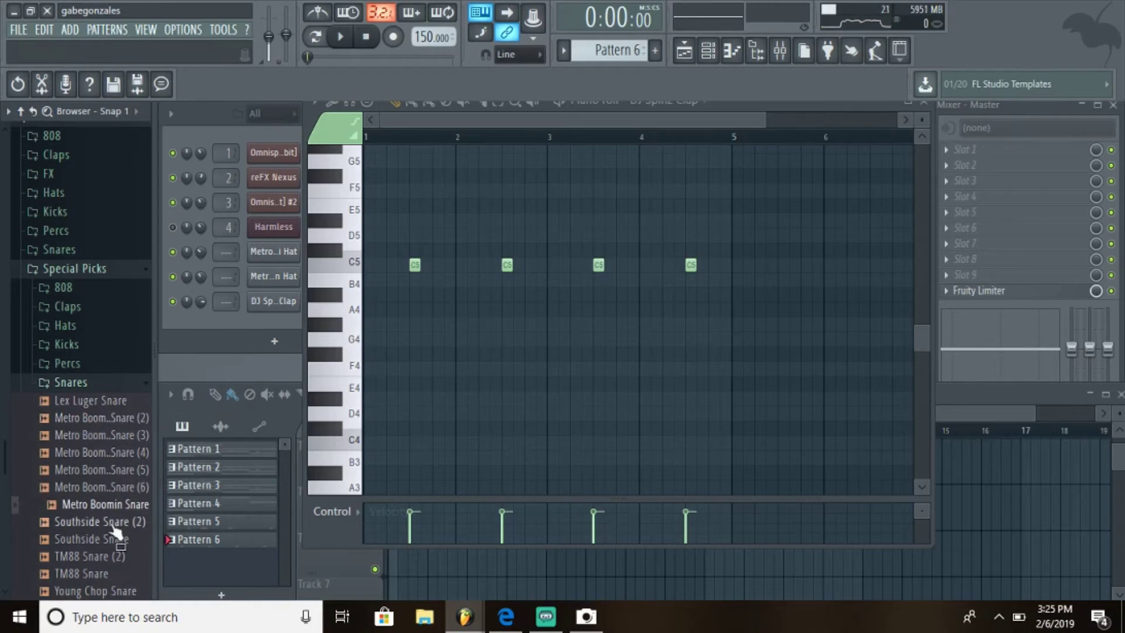
right_click(114, 506)
left_click(174, 428)
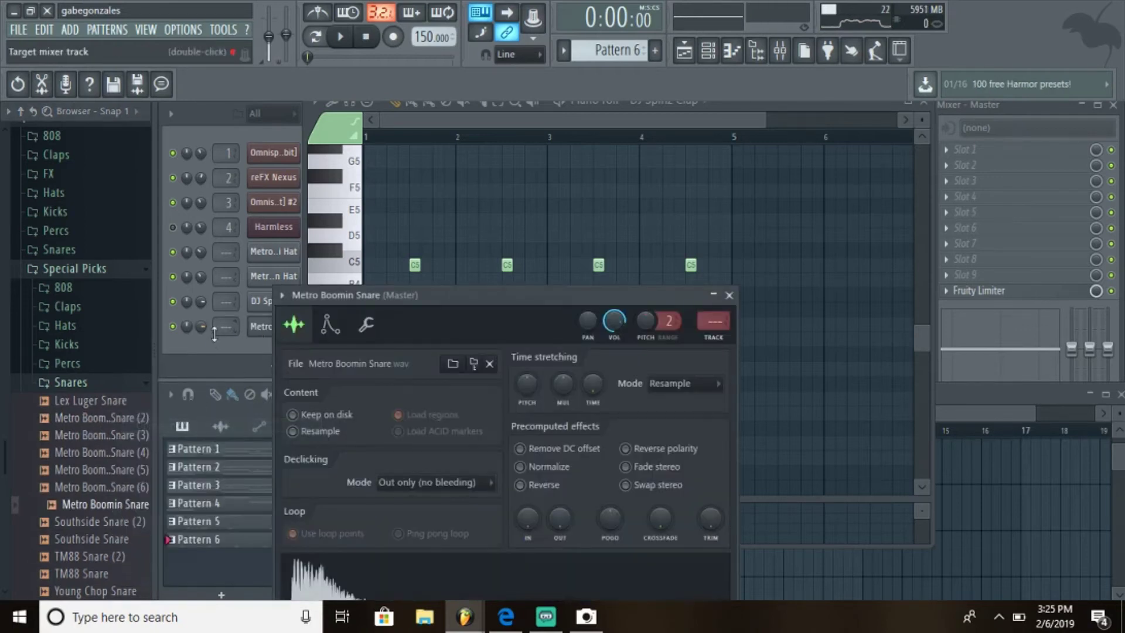
Open the snare channel's piano roll and place Pattern 6 on Track 6 at bar 1.
right_click(255, 332)
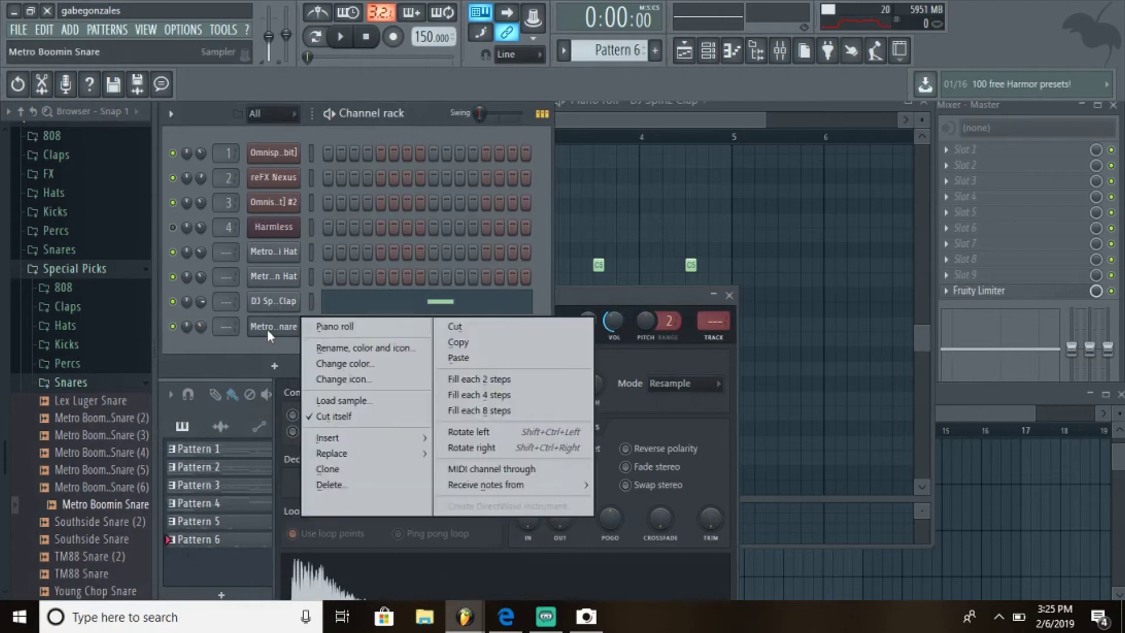
left_click(328, 329)
left_click(222, 574)
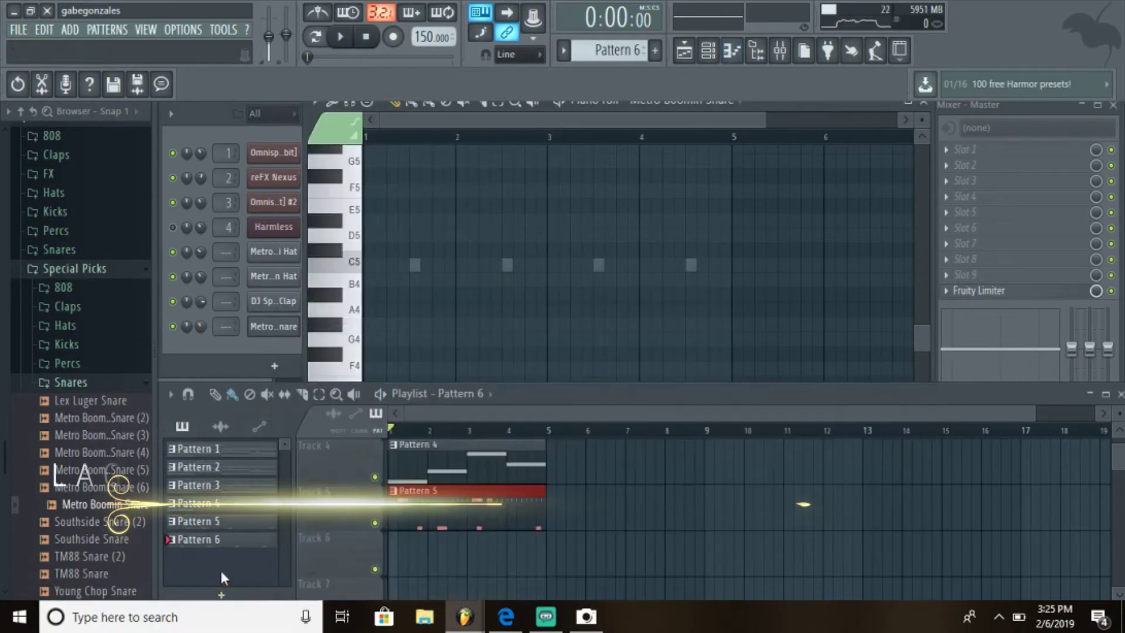
left_click(389, 545)
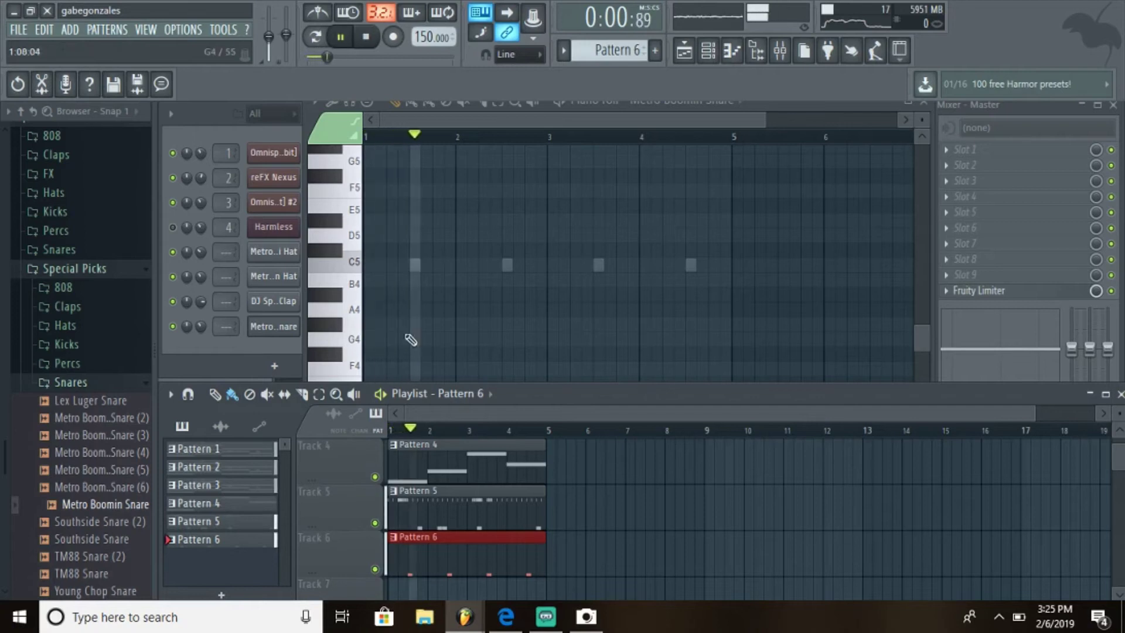
Draw a C5 snare note at step 3 of bar 3 and set the snare channel's volume to 63%.
left_click(563, 266)
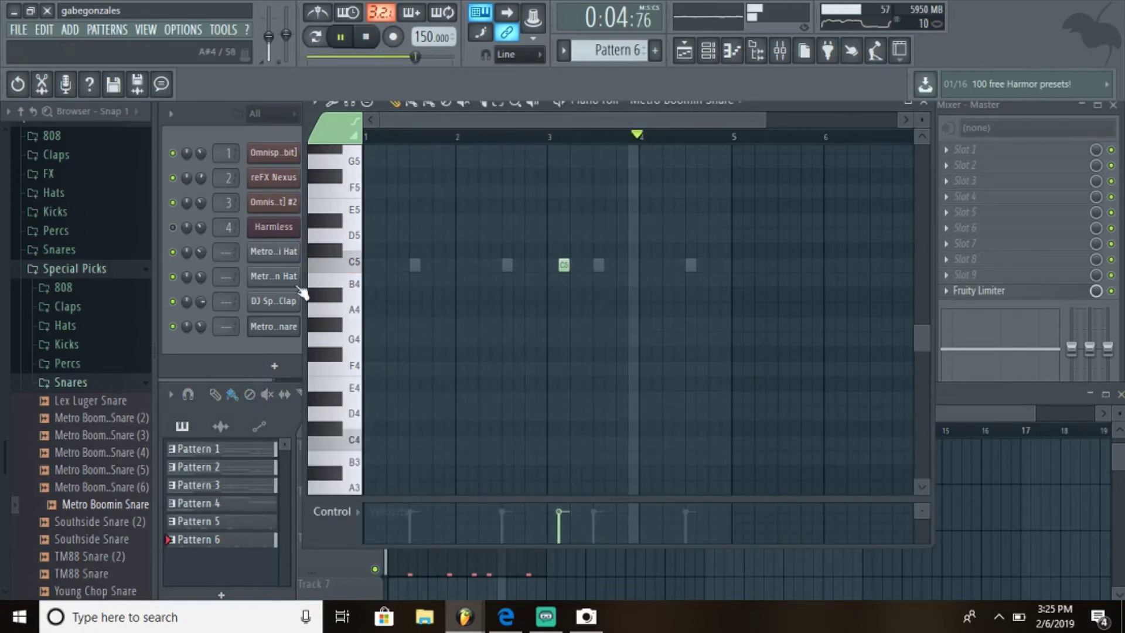
left_click_drag(201, 326, 201, 310)
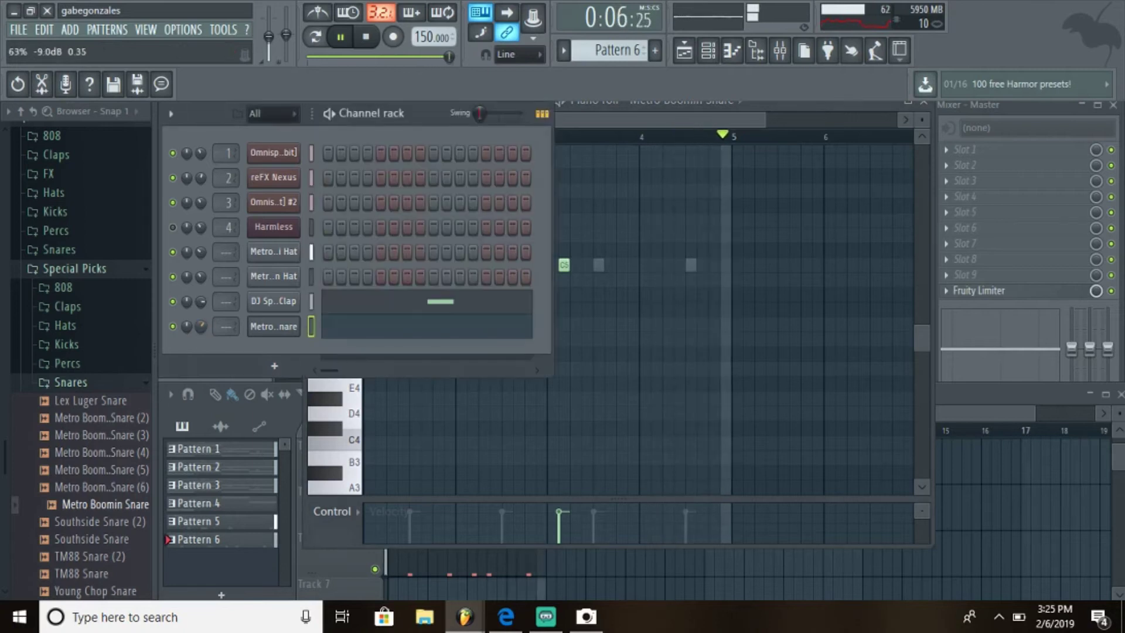
left_click(591, 120)
Add C5 snare notes at steps 3 and 15 of bar 2 and step 3 of bar 4, plus an A4 note at step 15 of bar 4.
left_click(471, 265)
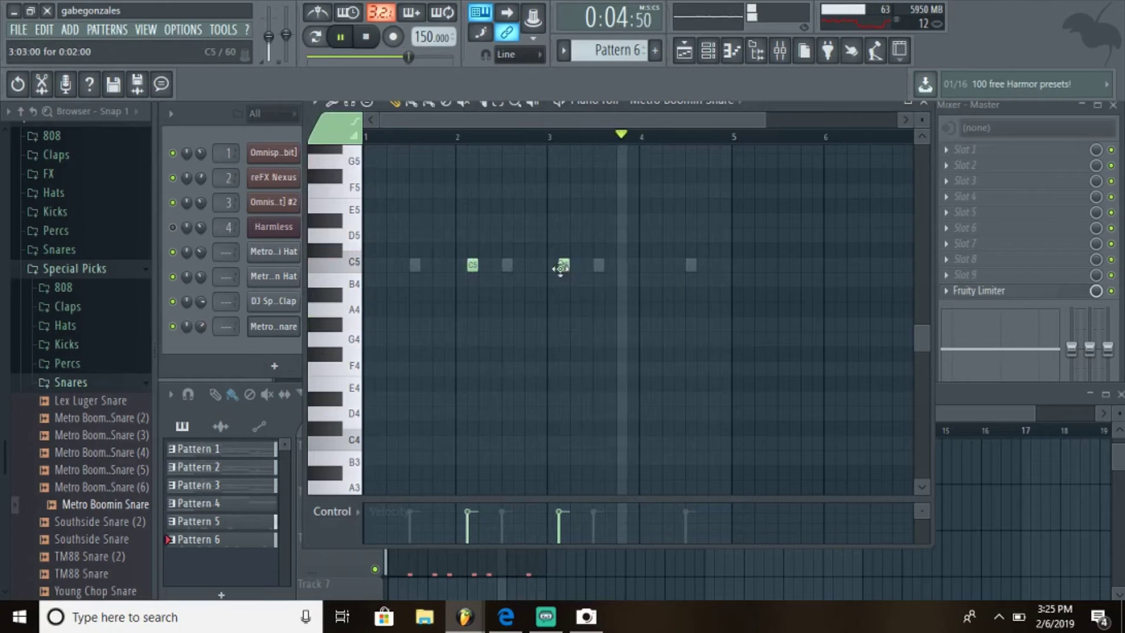
left_click(540, 265)
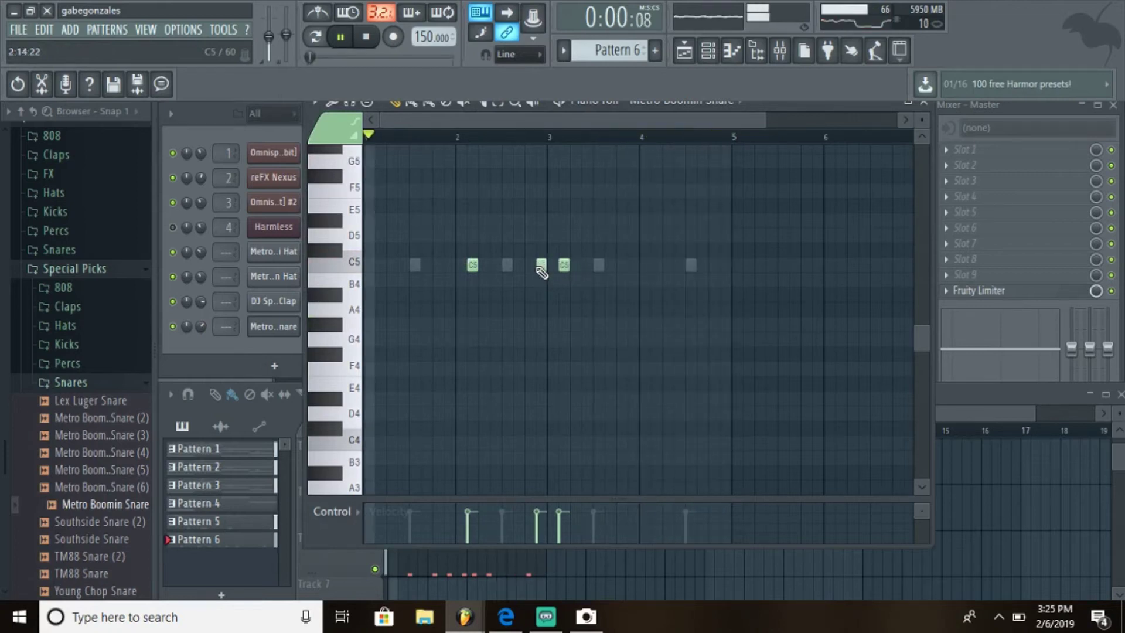
left_click(656, 265)
left_click(722, 265)
left_click_drag(722, 265, 723, 311)
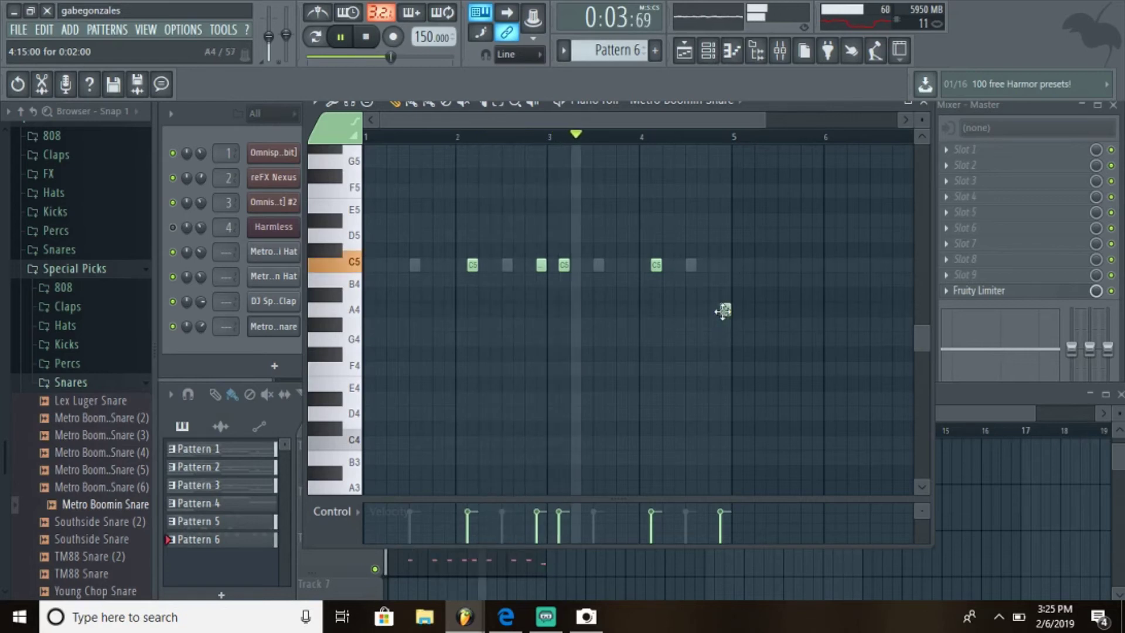
Set the A4 snare note's velocity to 79%, stop playback and close the piano roll.
left_click(723, 528)
left_click_drag(722, 527, 725, 513)
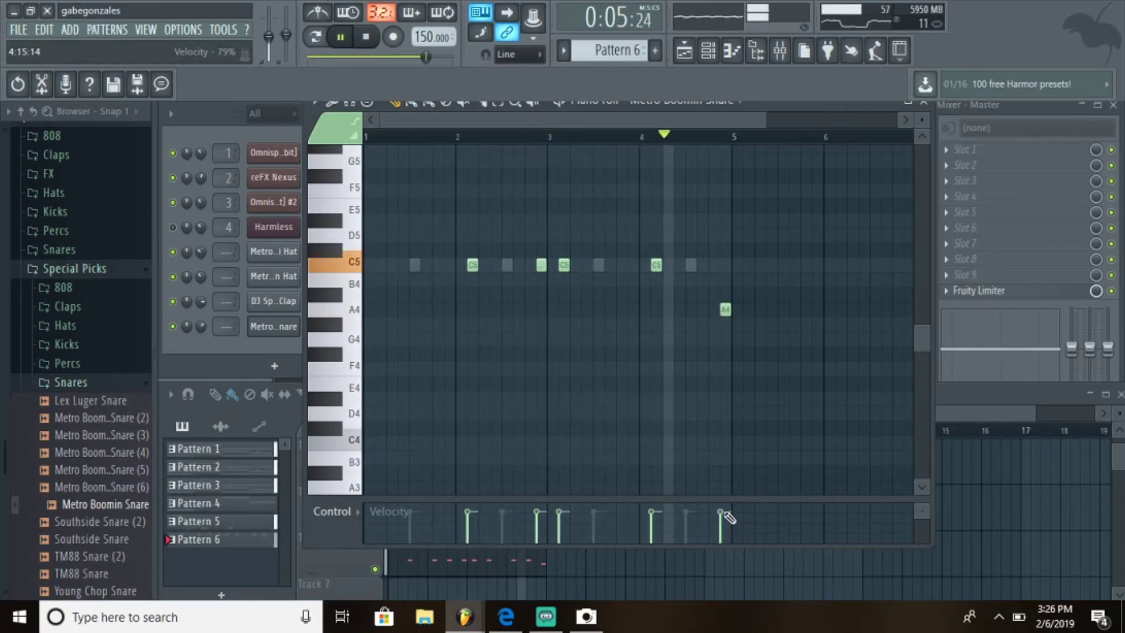
key("space")
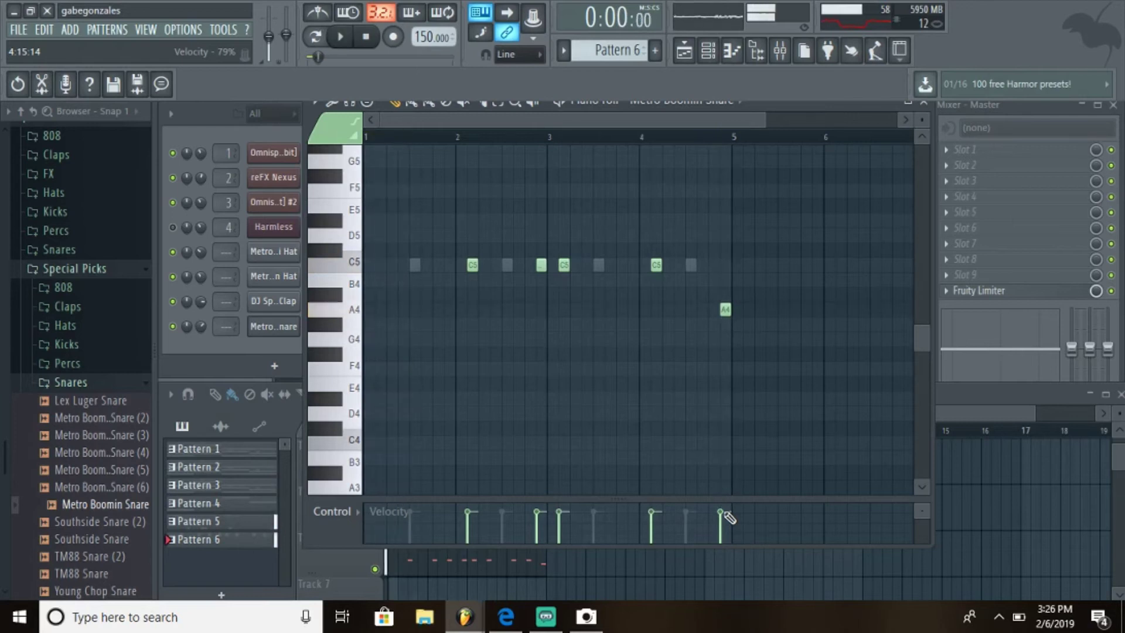
left_click(926, 106)
Collapse the Snares folder, open the Special Picks 808 folder and switch to Pattern 1.
left_click(57, 387)
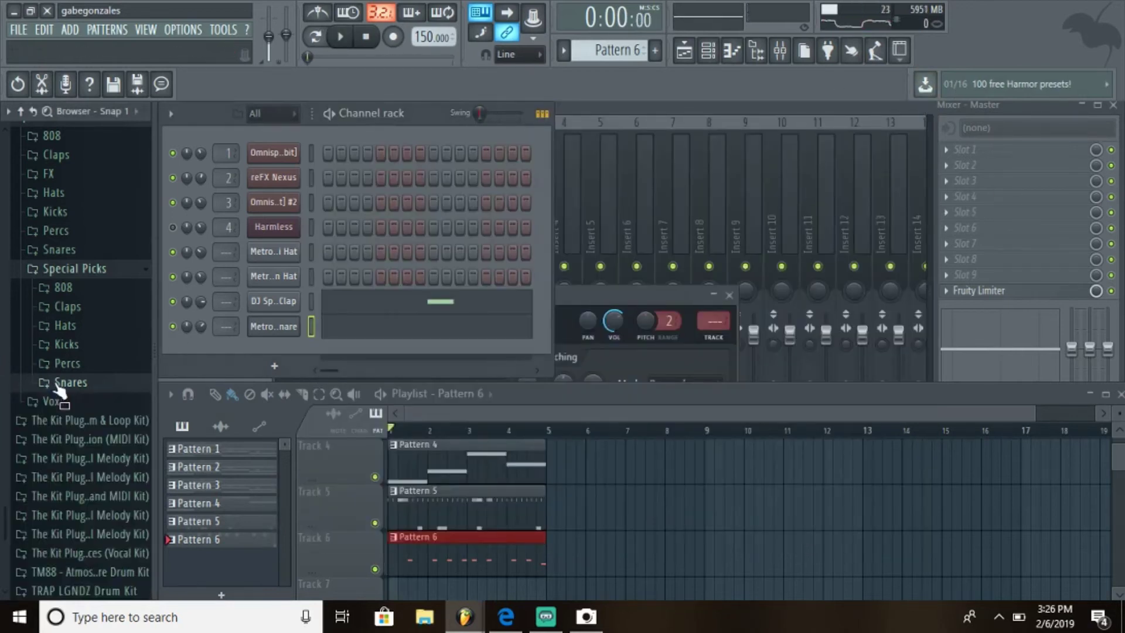
left_click(64, 288)
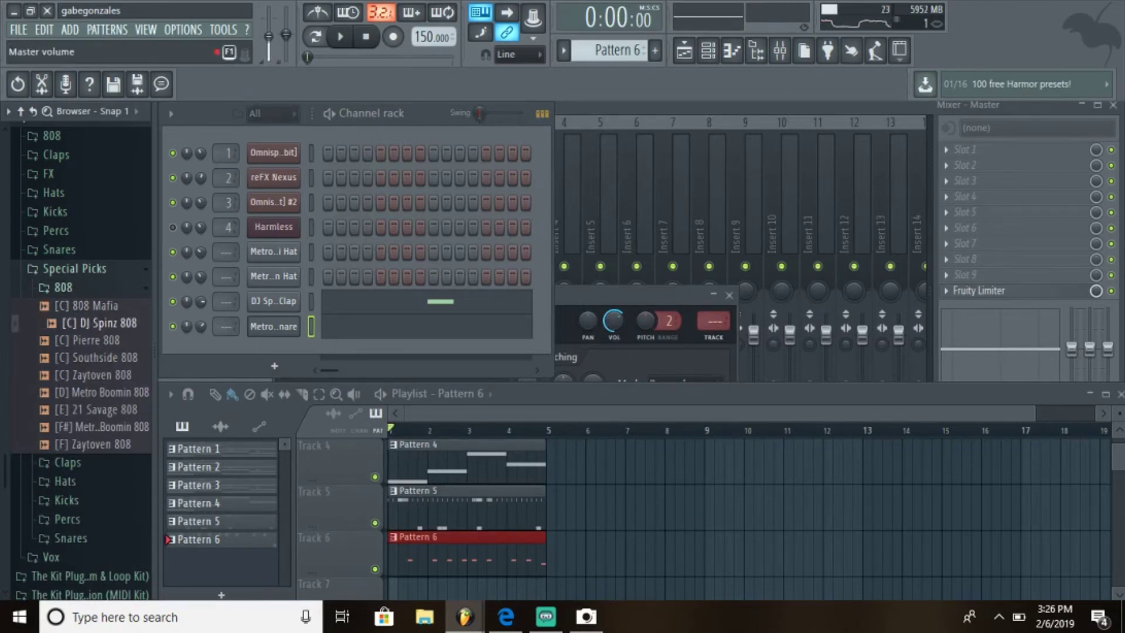
left_click(200, 449)
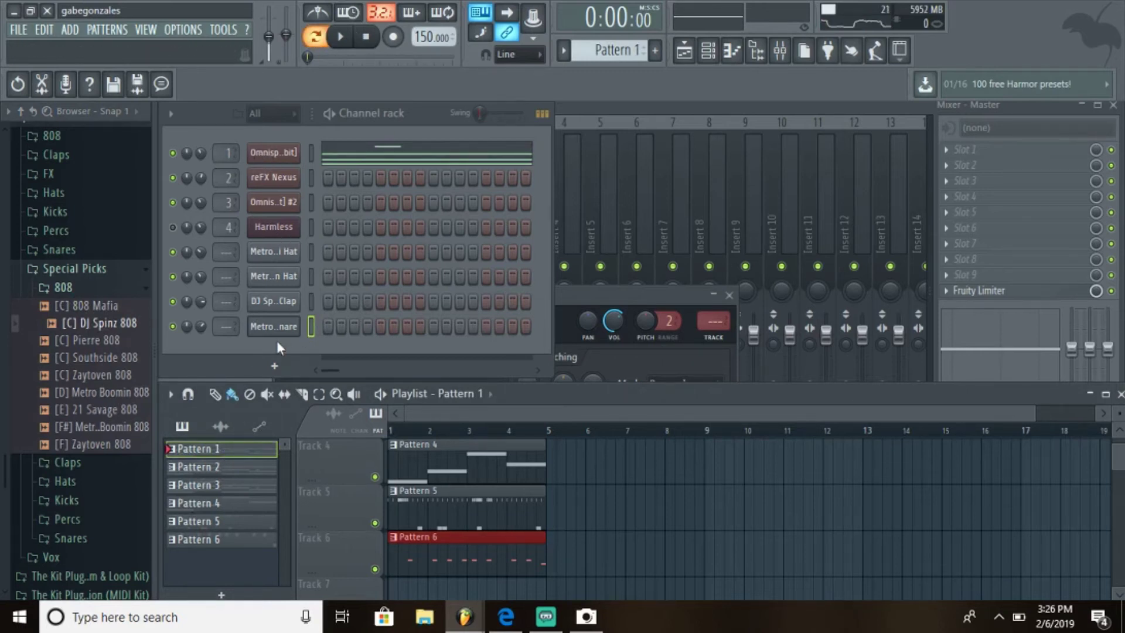
right_click(290, 324)
left_click(326, 327)
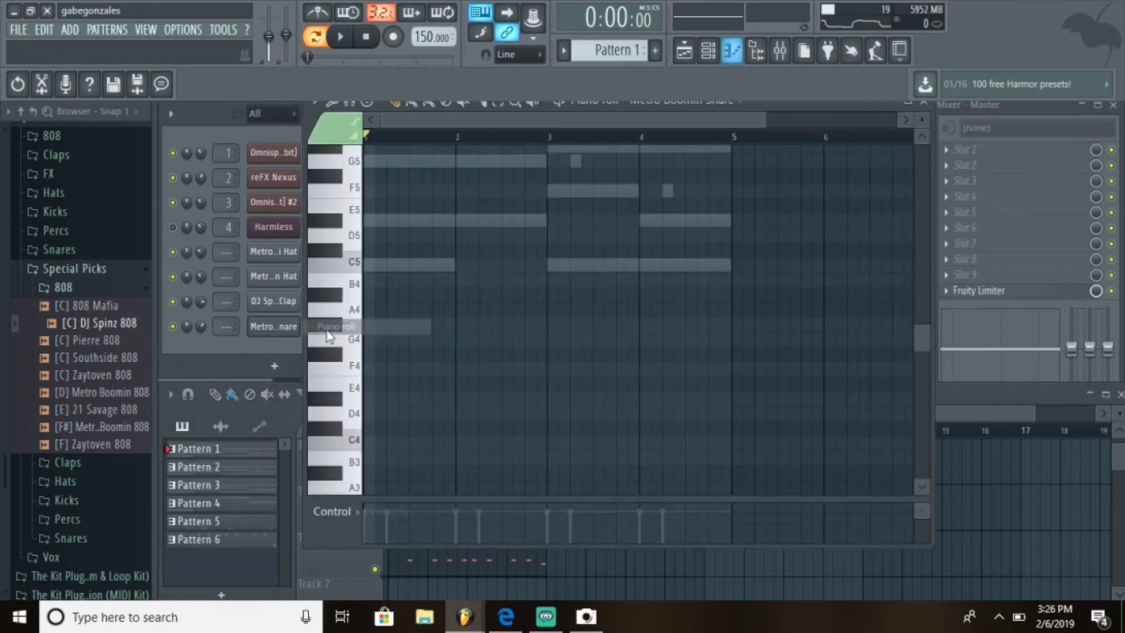
scroll(437, 309, "up", 2)
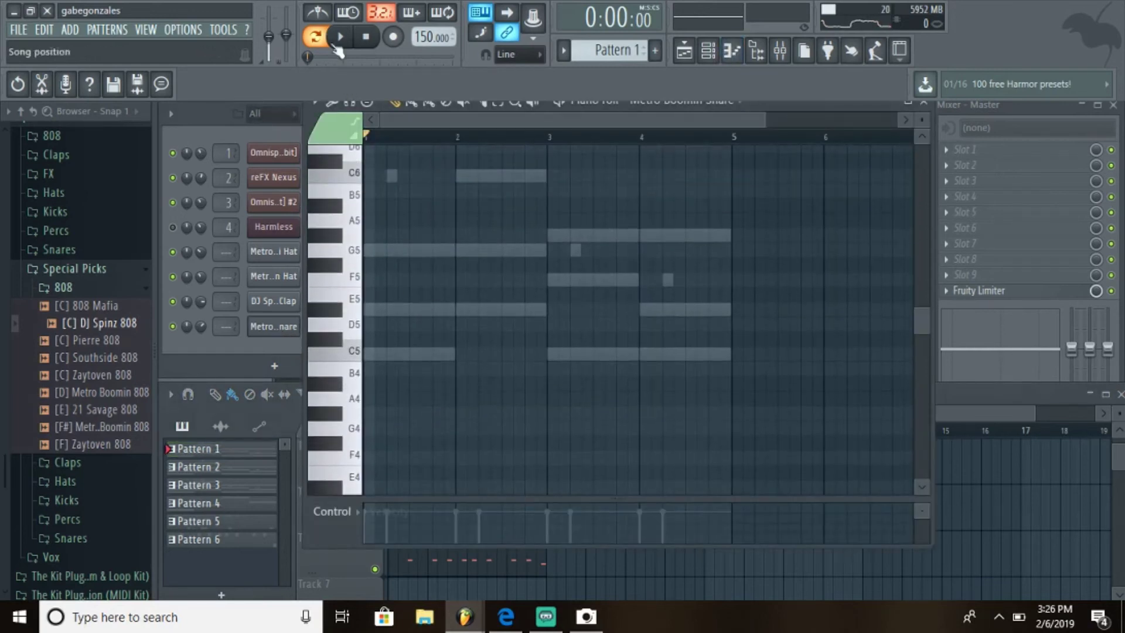
left_click(378, 354)
left_click_drag(378, 355, 366, 355)
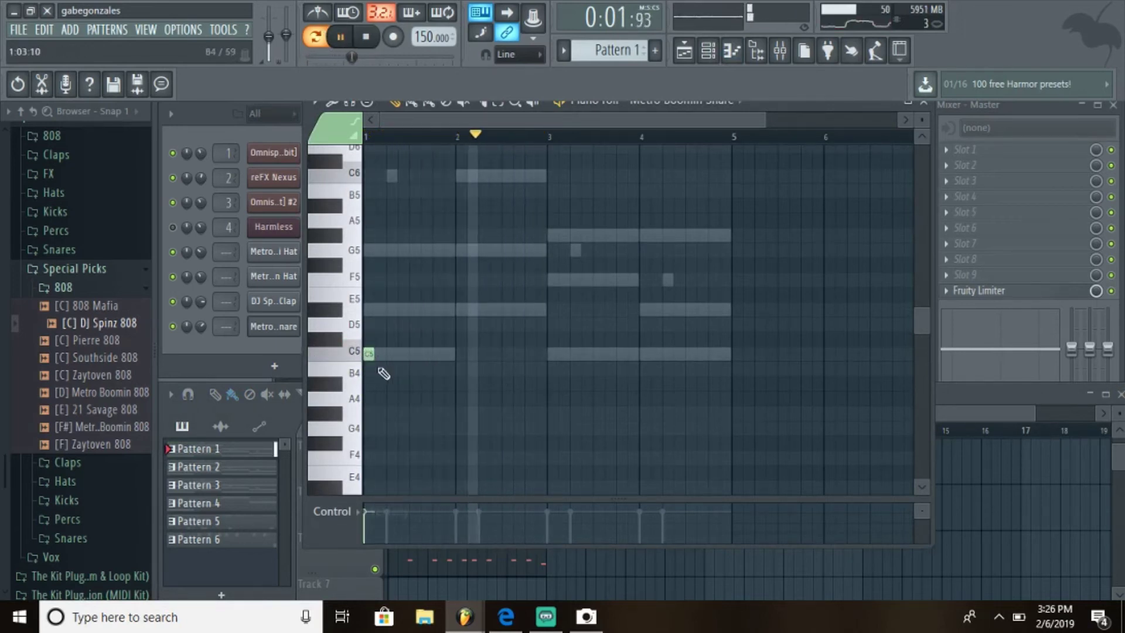
right_click(369, 354)
Load the [C] DJ Spinz 808 sample into a new channel, open its piano roll and close the sampler window.
right_click(99, 321)
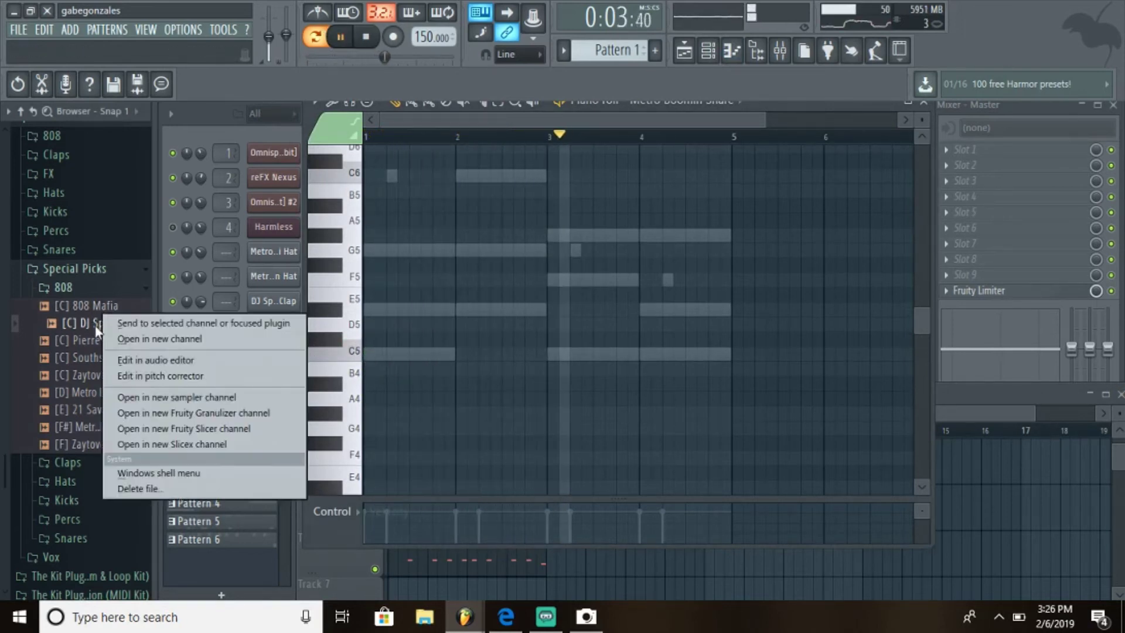
left_click(160, 347)
right_click(297, 351)
left_click(343, 356)
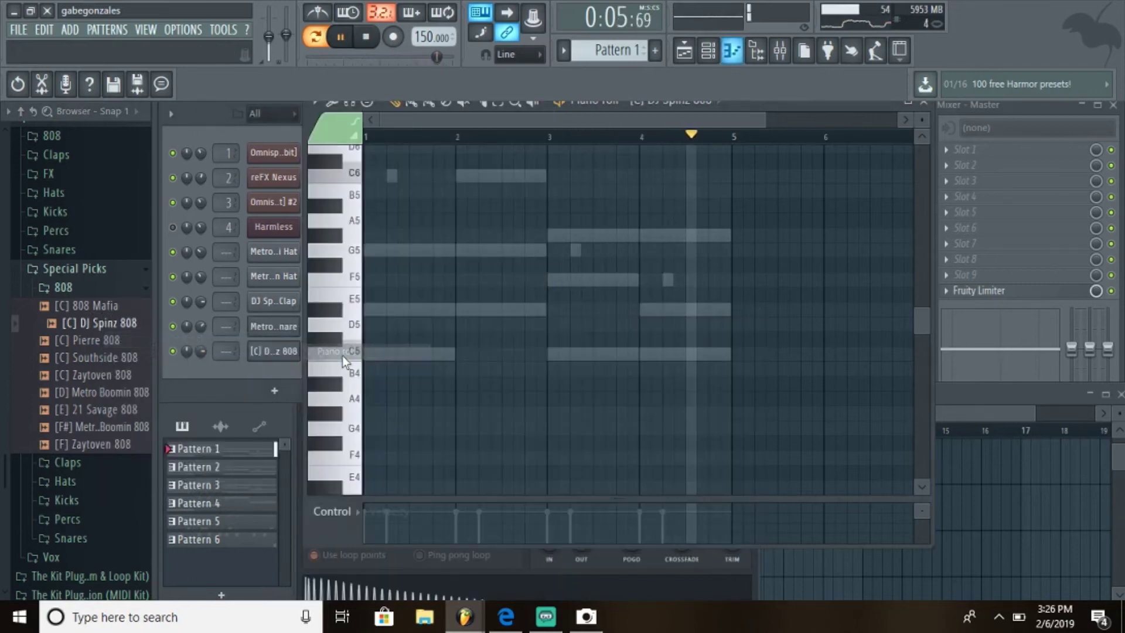
left_click(307, 565)
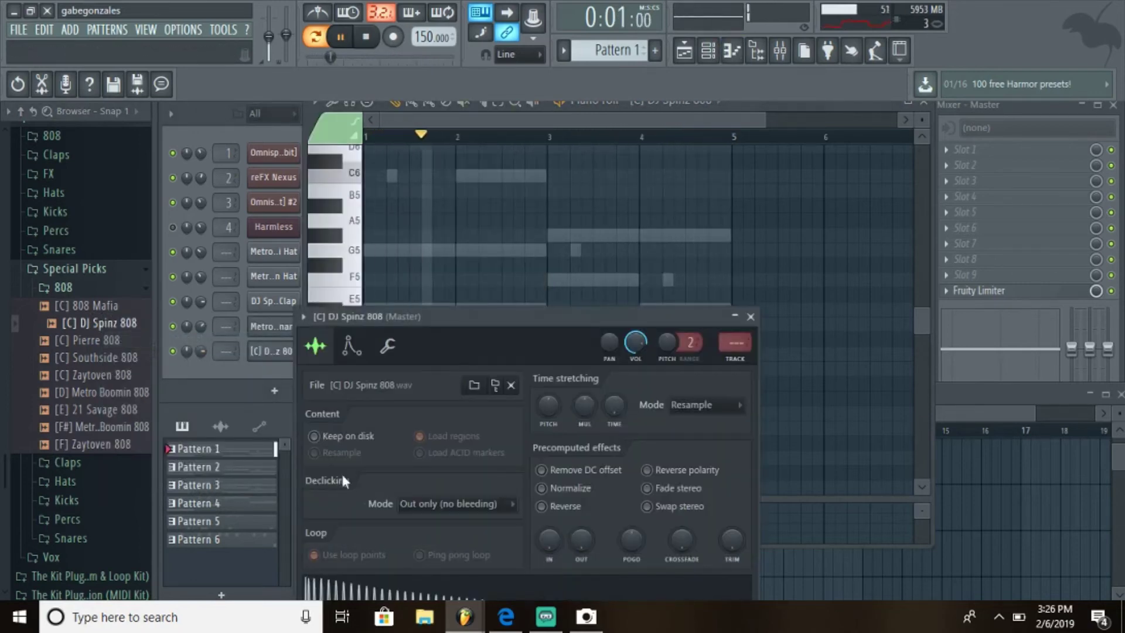
left_click(391, 347)
left_click(751, 317)
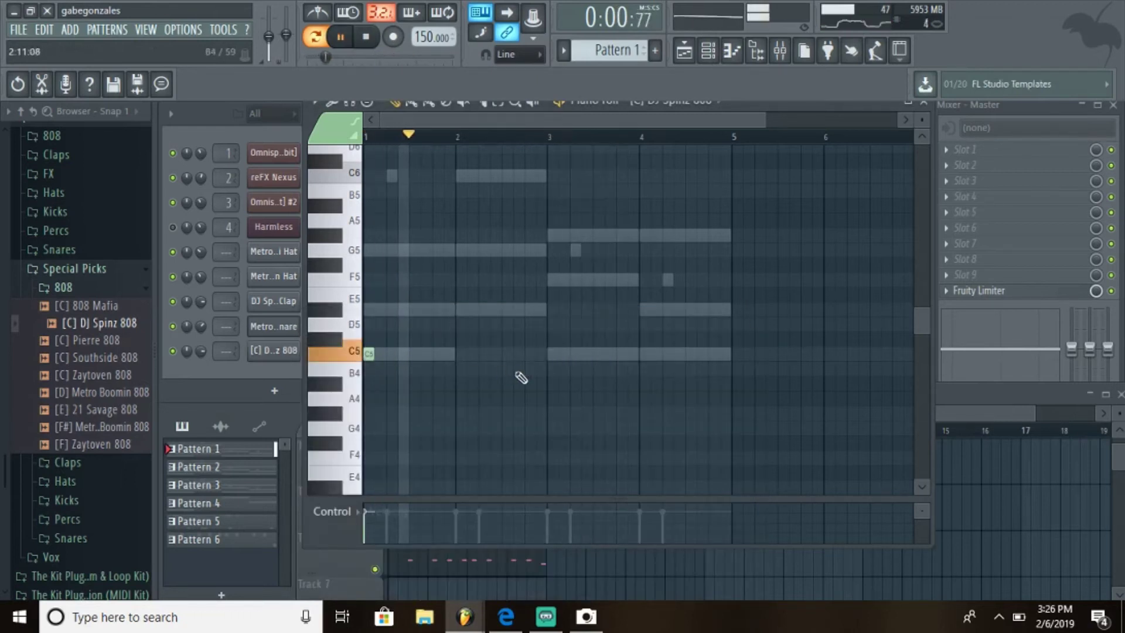
Draw C5 808 notes at the start of bar 1 and steps 5 and 11 of bar 2, then F5 at the start of bar 3.
left_click(482, 356)
left_click(516, 354)
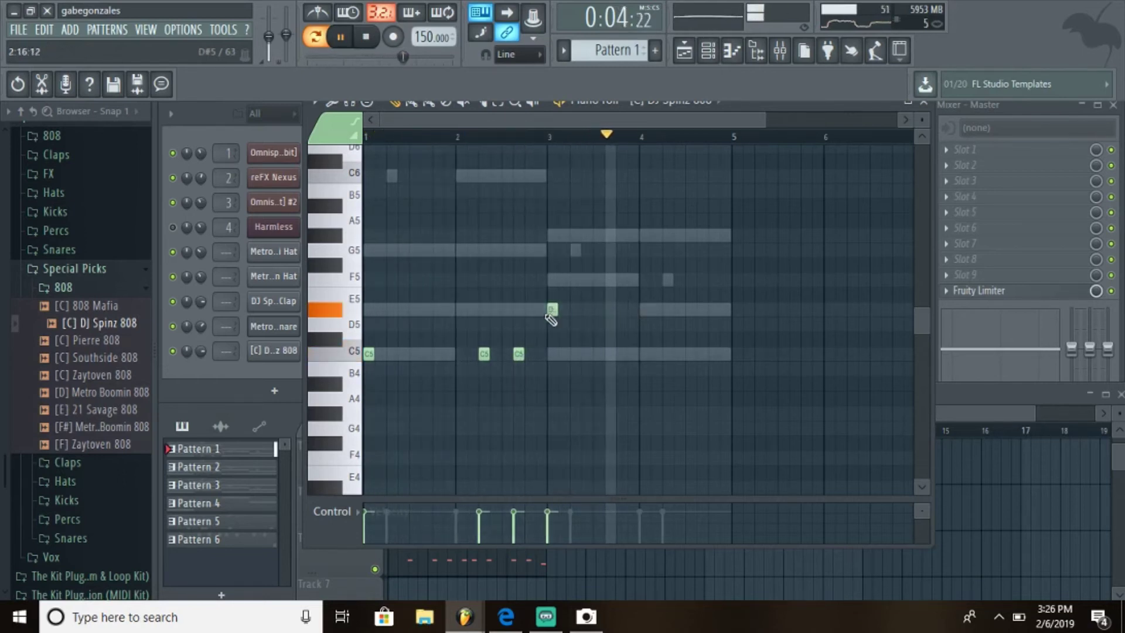
left_click_drag(547, 311, 550, 280)
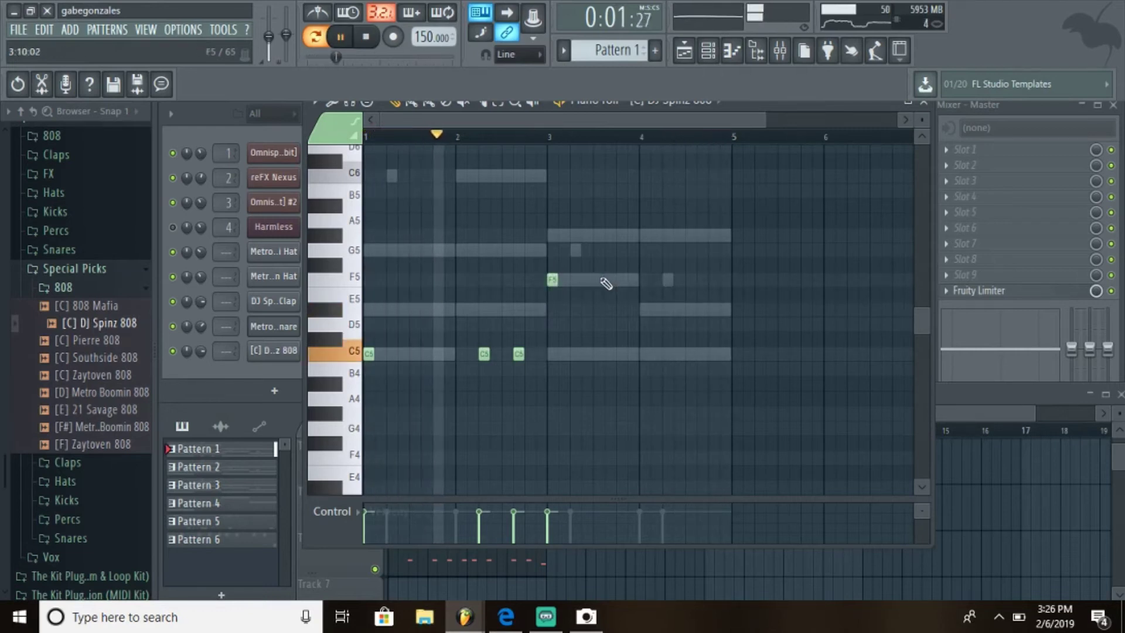
Add an F5 808 note at step 15 of bar 3 and D#5 notes at steps 5 and 11 of bar 4.
left_click(617, 280)
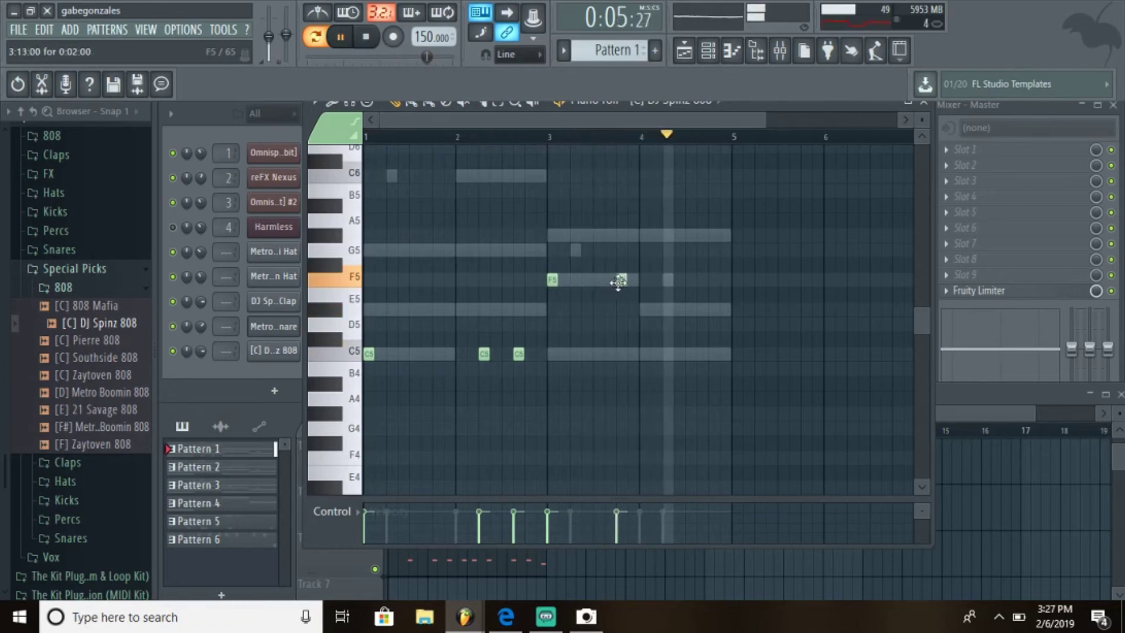
left_click_drag(615, 281, 628, 280)
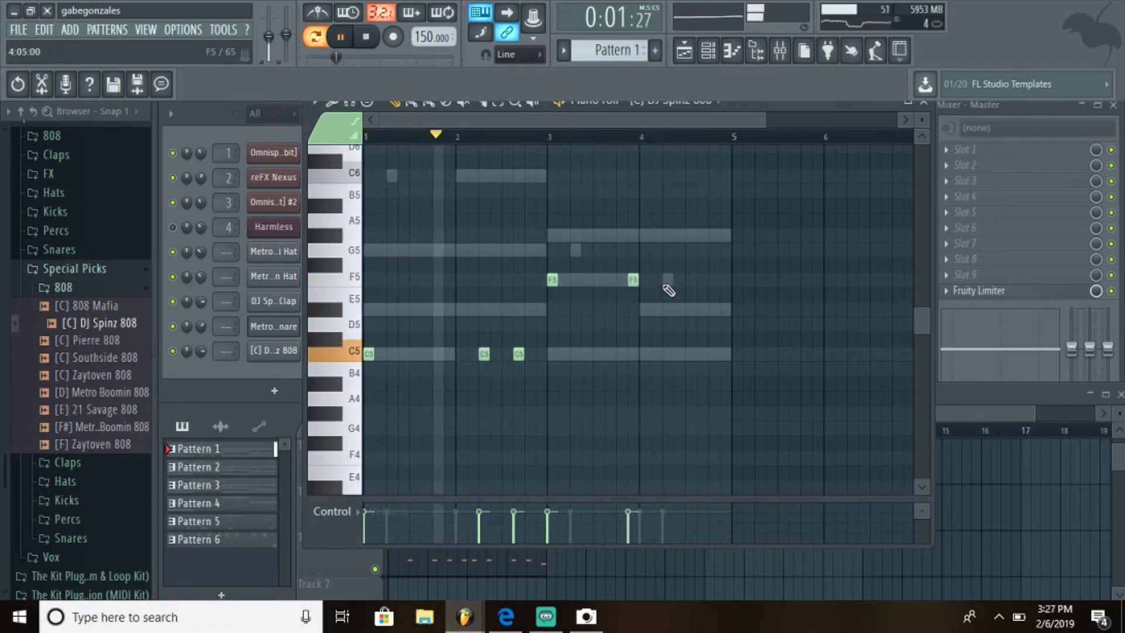
left_click(664, 281)
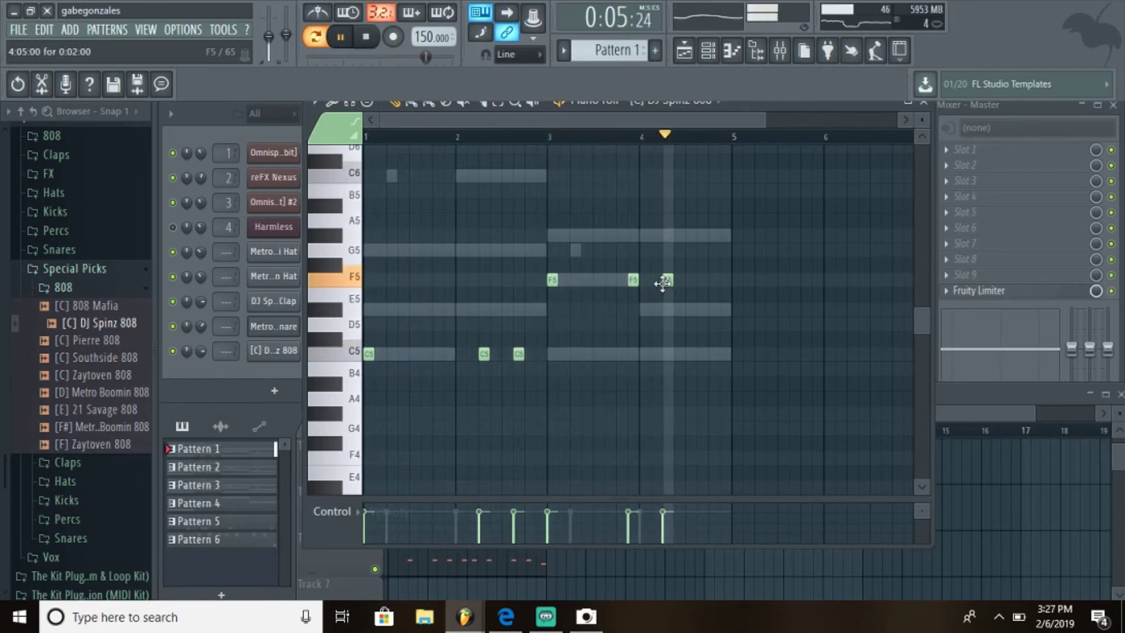
left_click_drag(663, 283, 667, 310)
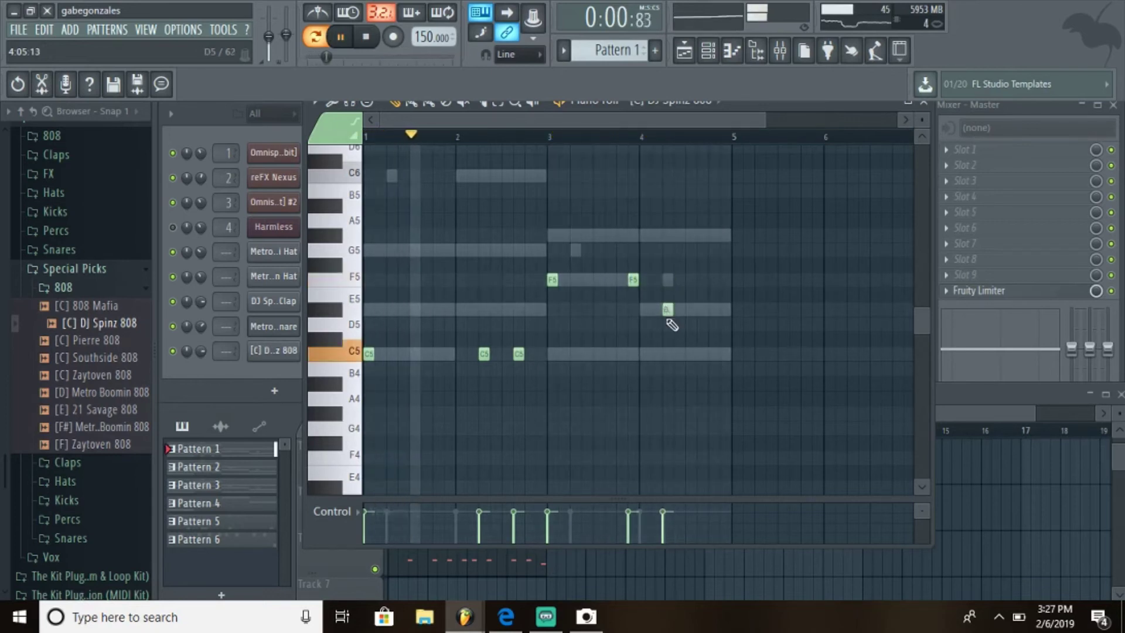
left_click(697, 309)
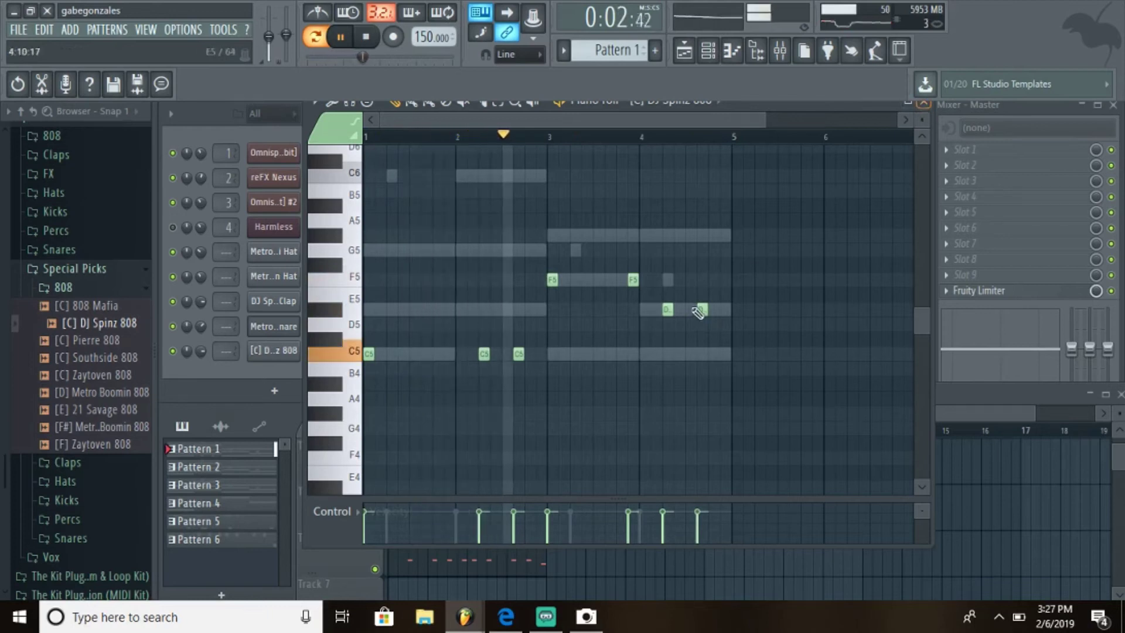
Extend the last D#5 note to the end of bar 4, select all 808 notes and lengthen each to meet the next.
left_click_drag(705, 310, 733, 314)
left_click_drag(724, 412, 364, 166)
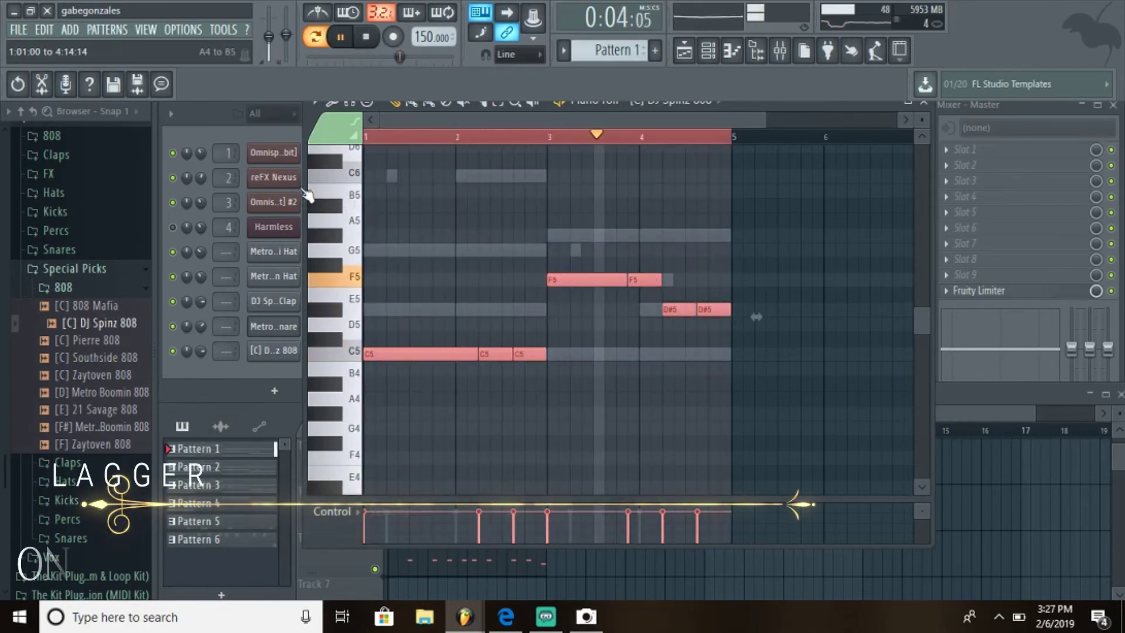
Enable the DJ Spinz 808 sampler's volume envelope and reduce its attack to zero.
left_click(273, 350)
left_click(351, 349)
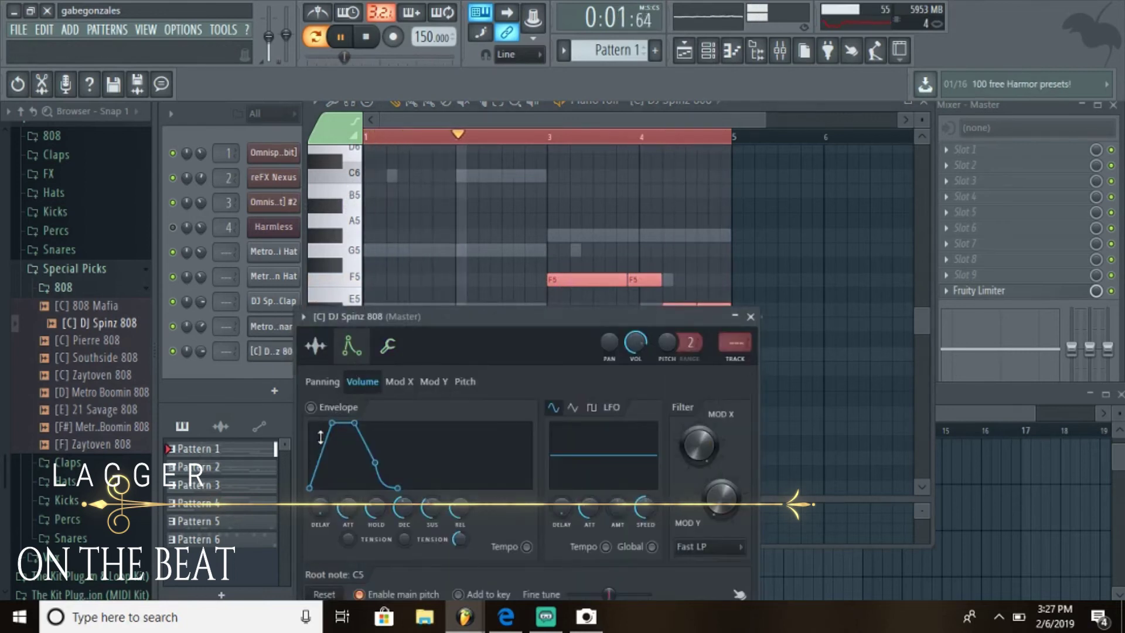
left_click_drag(331, 424, 310, 434)
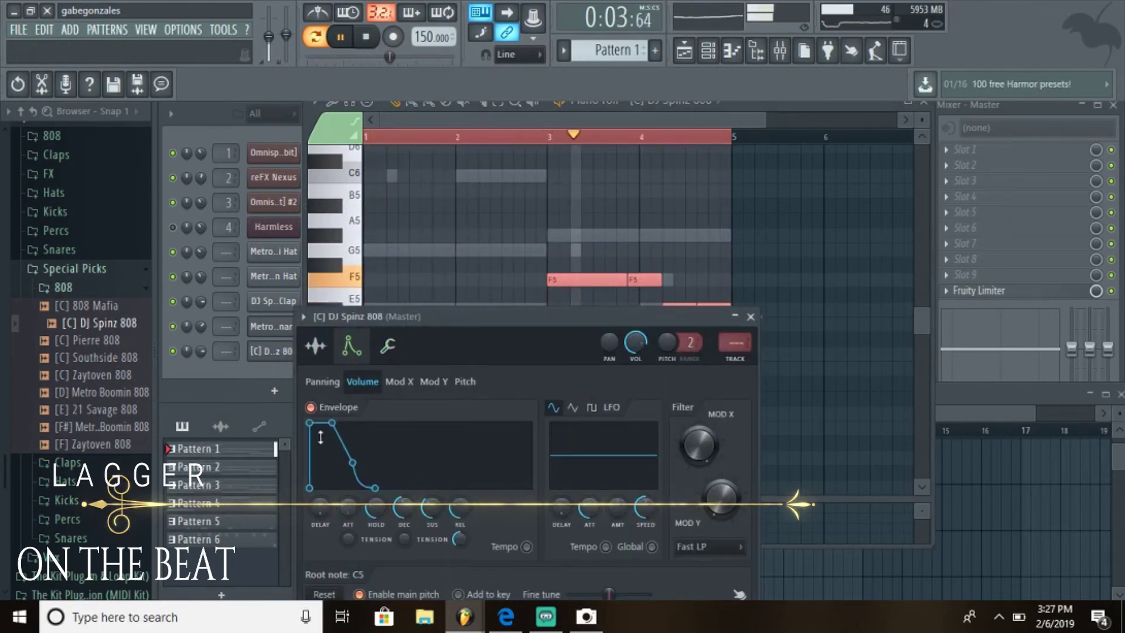
Reduce the 808 volume envelope's decay, sustain and release to zero, raise its hold time, and play back Pattern 1.
left_click_drag(375, 488, 405, 562)
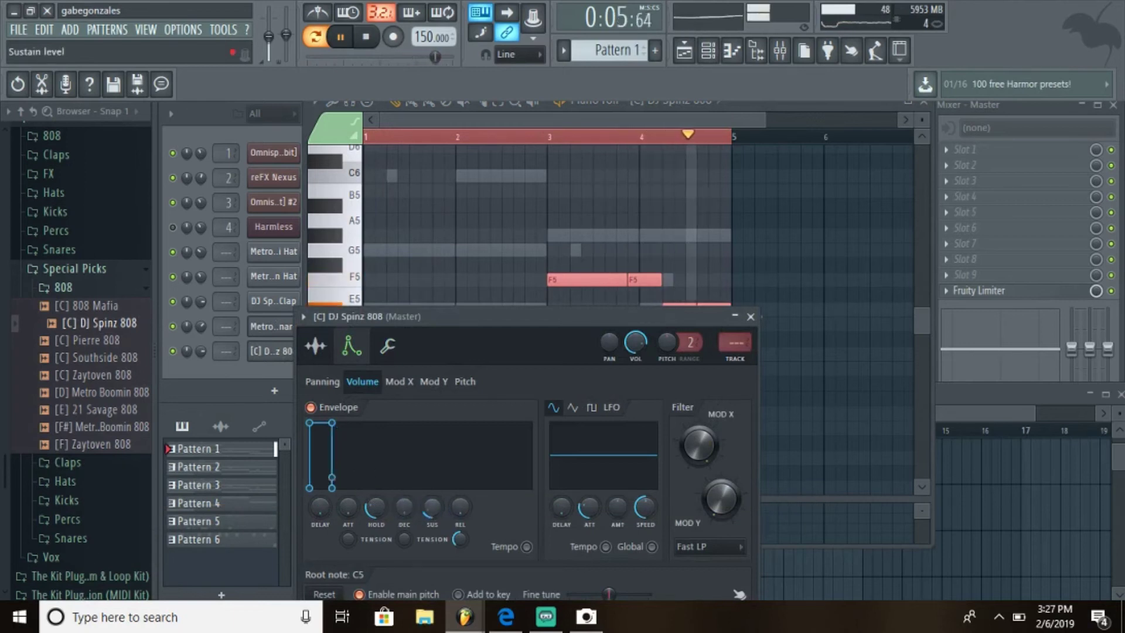
left_click_drag(375, 508, 376, 481)
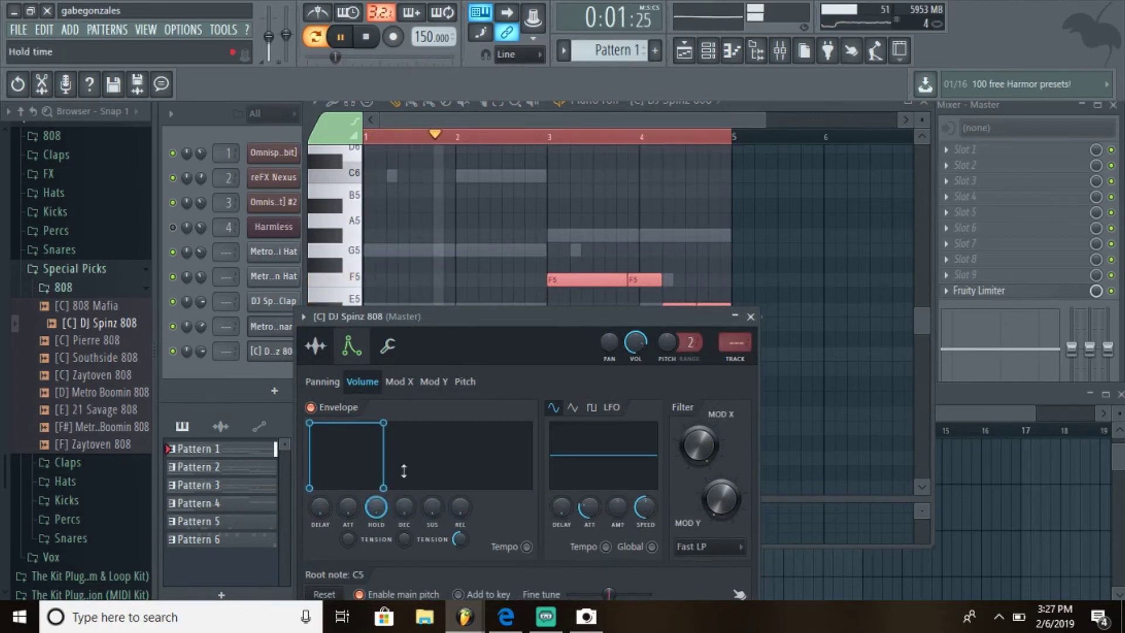
left_click(751, 316)
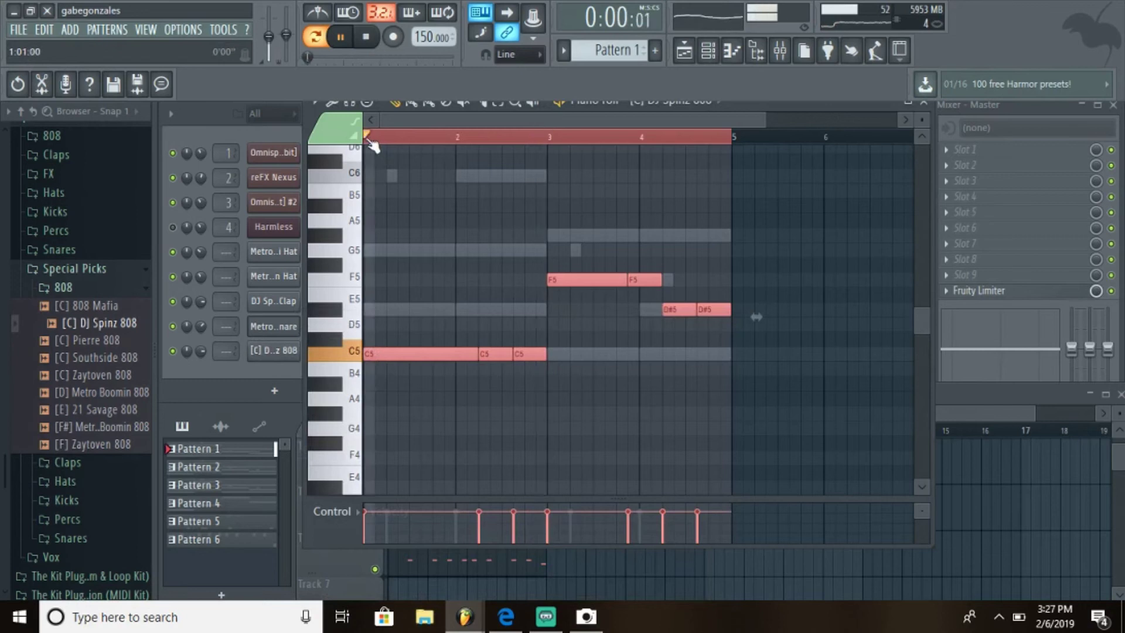
key("space")
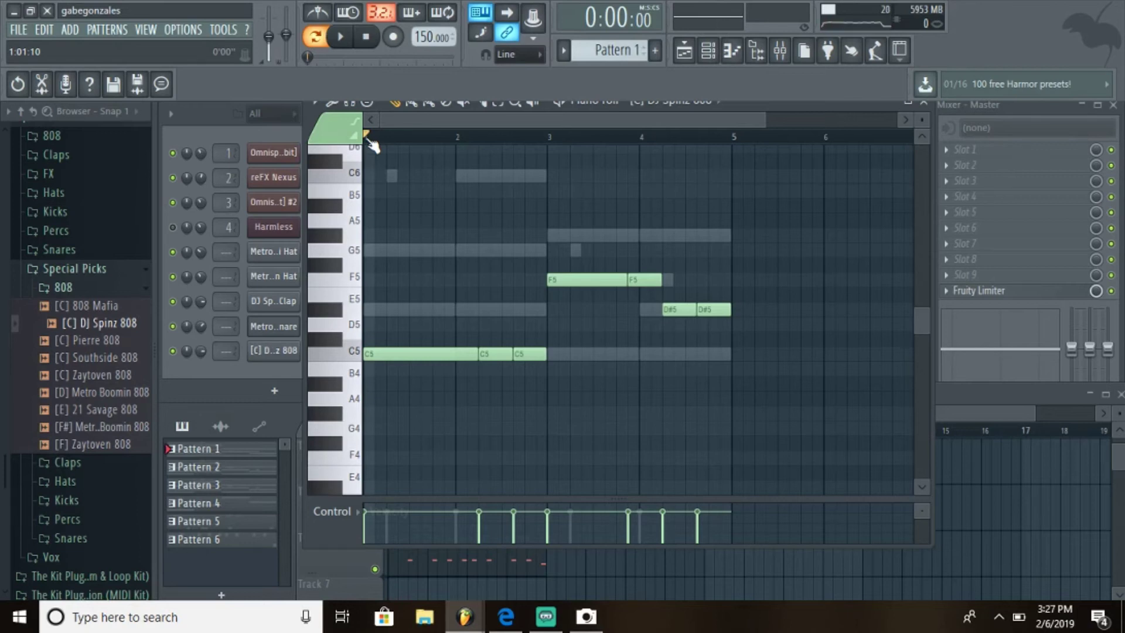
Copy the DJ Spinz 808 channel's notes from Pattern 1 and paste them into a new Pattern 7.
left_click(929, 109)
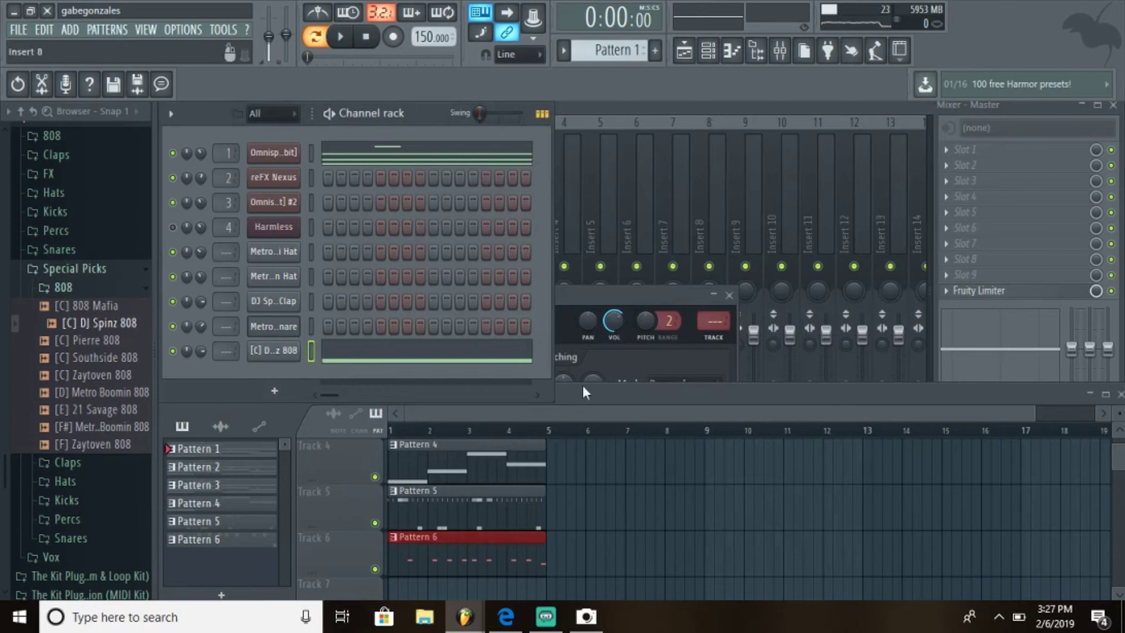
right_click(281, 355)
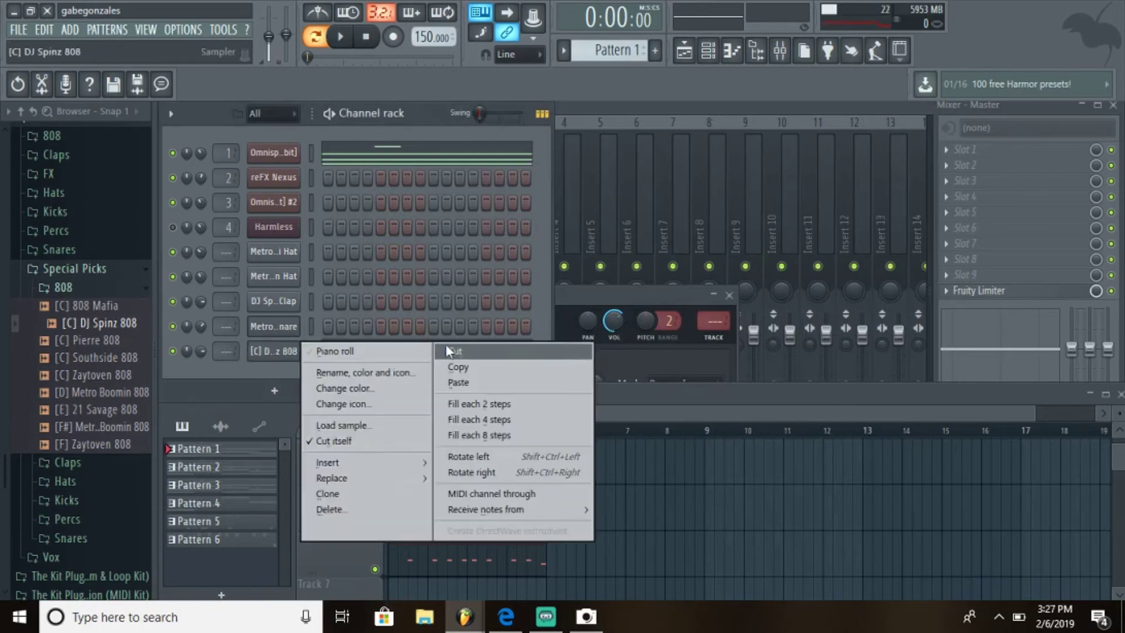
left_click(465, 364)
left_click(655, 49)
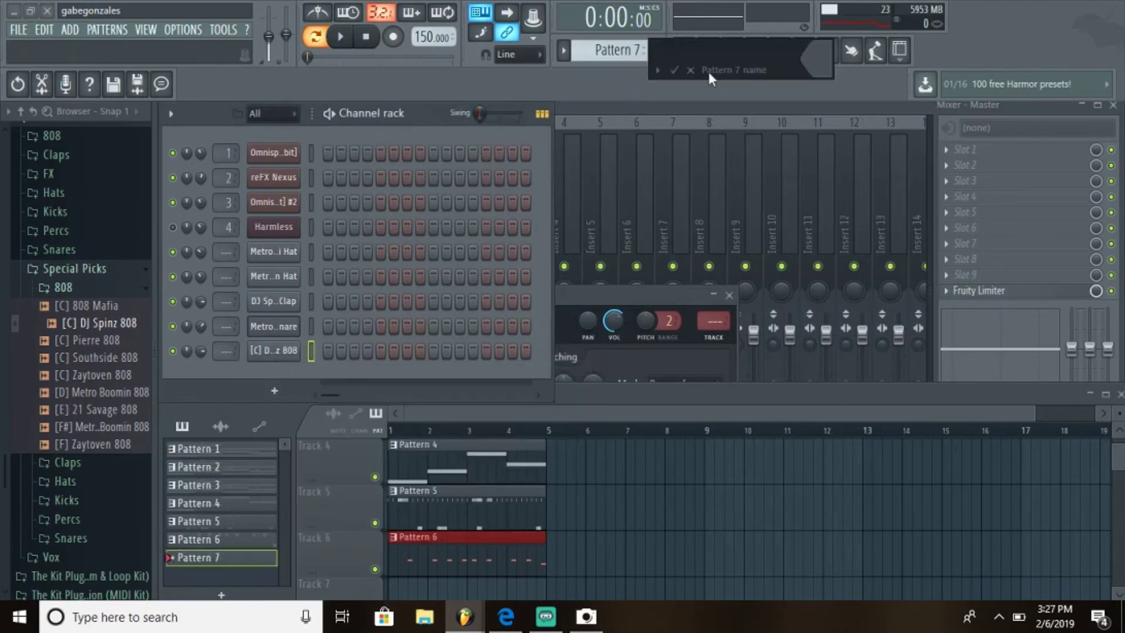
key("Return")
right_click(280, 351)
left_click(463, 381)
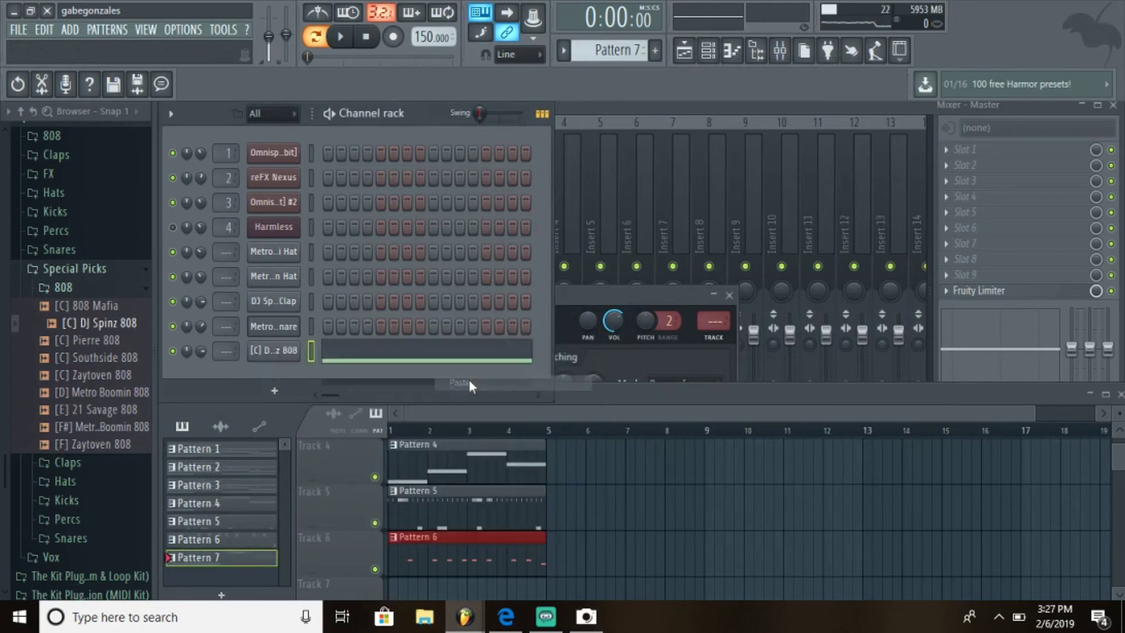
Cut the DJ Spinz 808 notes out of Pattern 1.
left_click(232, 449)
right_click(272, 351)
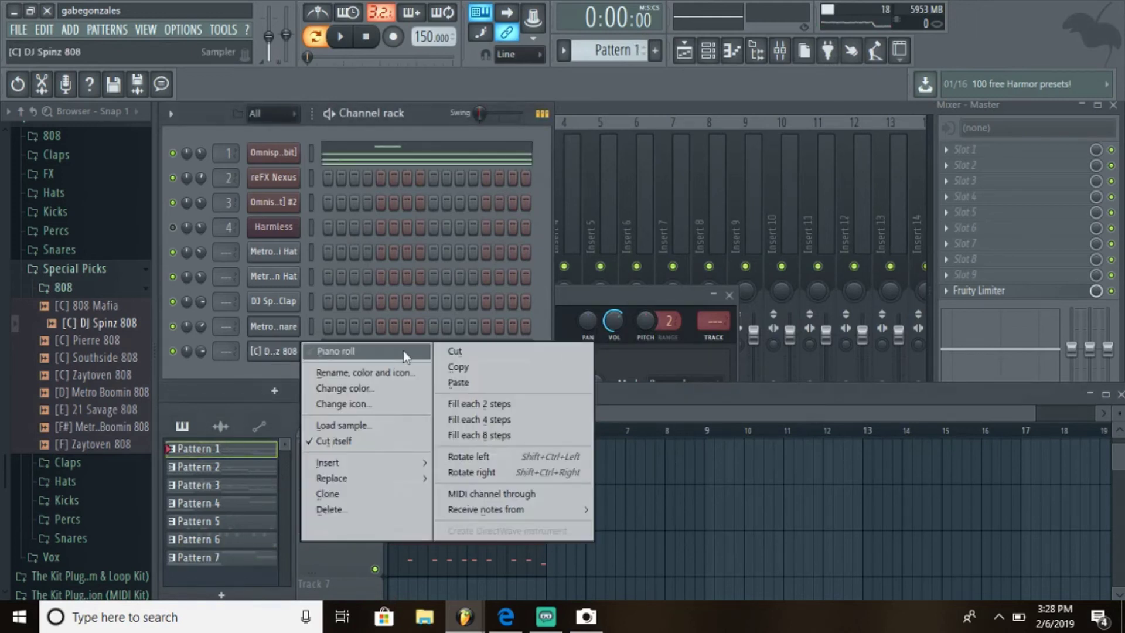
left_click(455, 351)
Place Pattern 7 at bar 1 of Track 7 in the playlist and play the song.
left_click(196, 557)
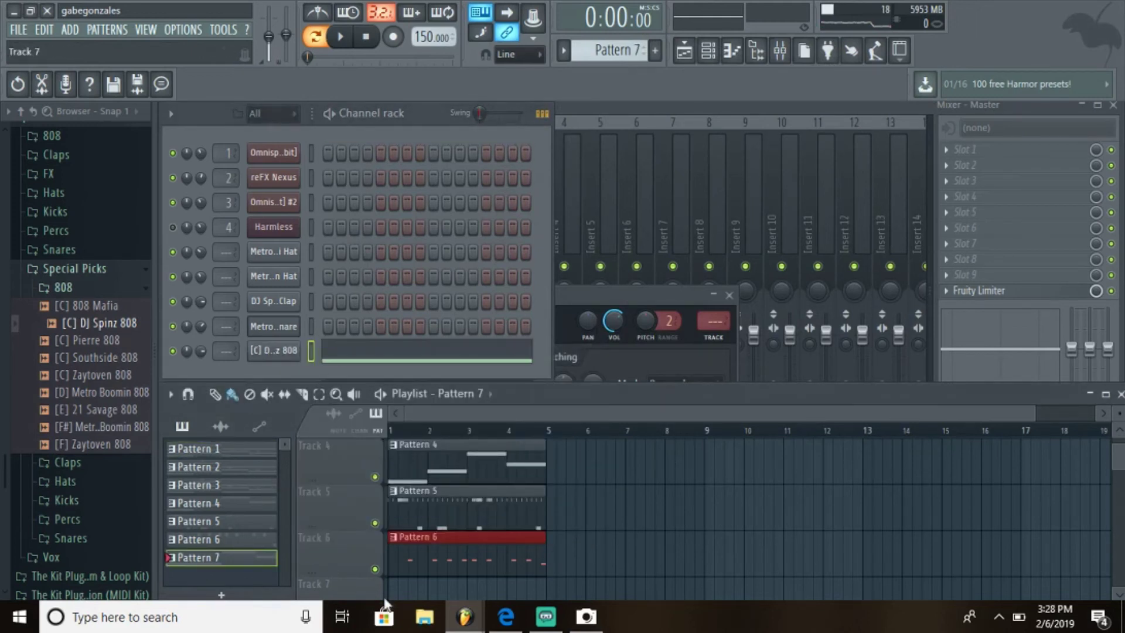
left_click(397, 596)
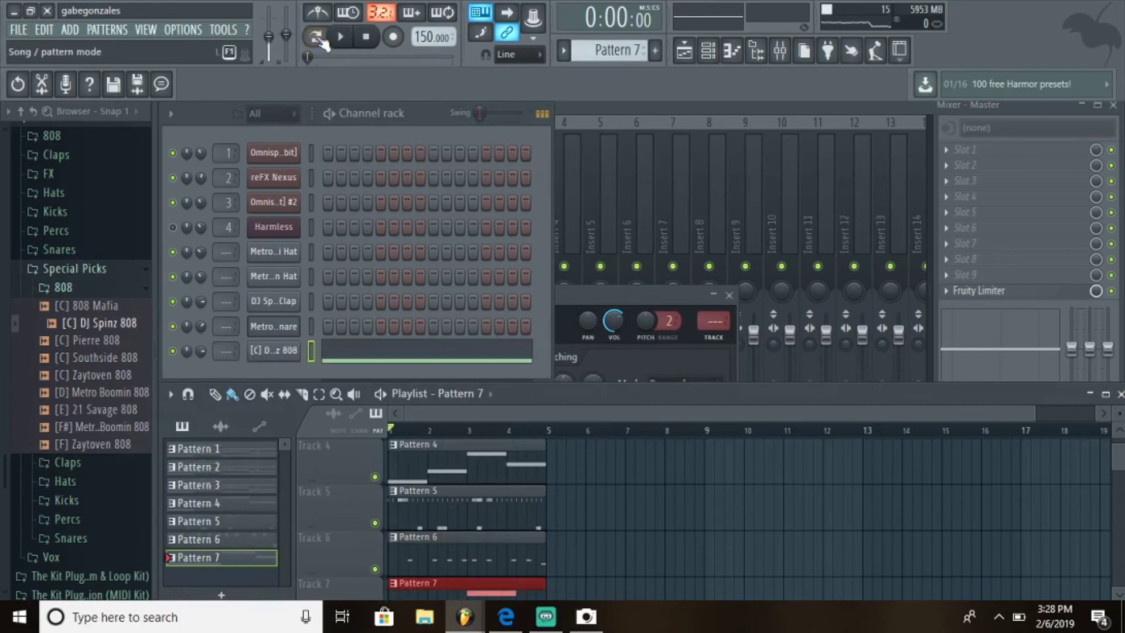
key("space")
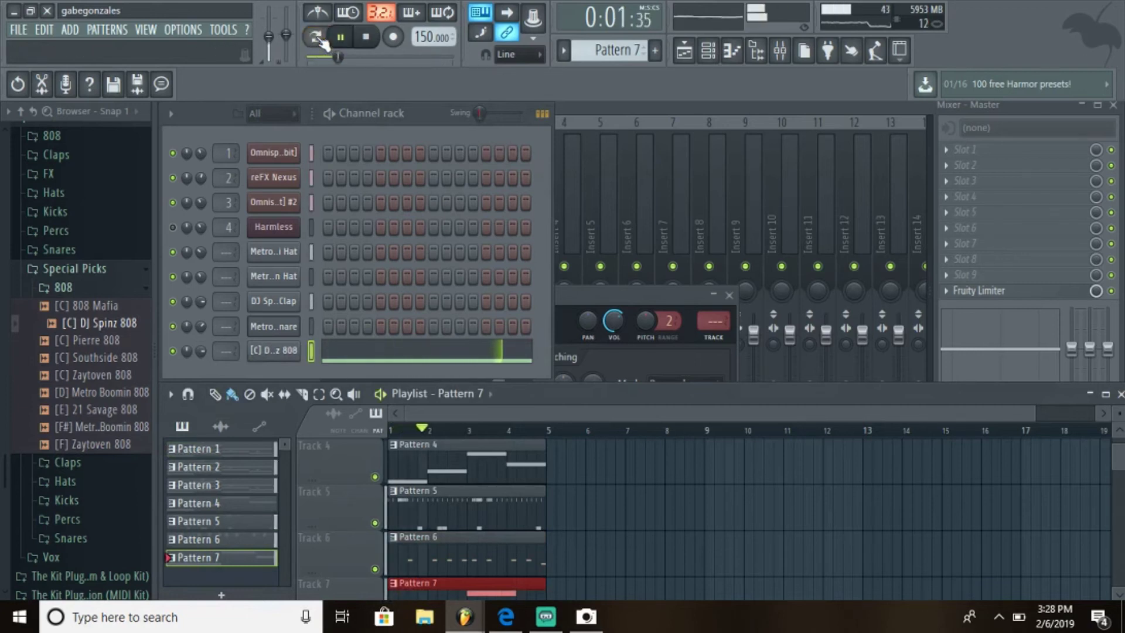
Route the DJ Spinz 808 channel to mixer insert 7 and stop playback.
left_click(615, 105)
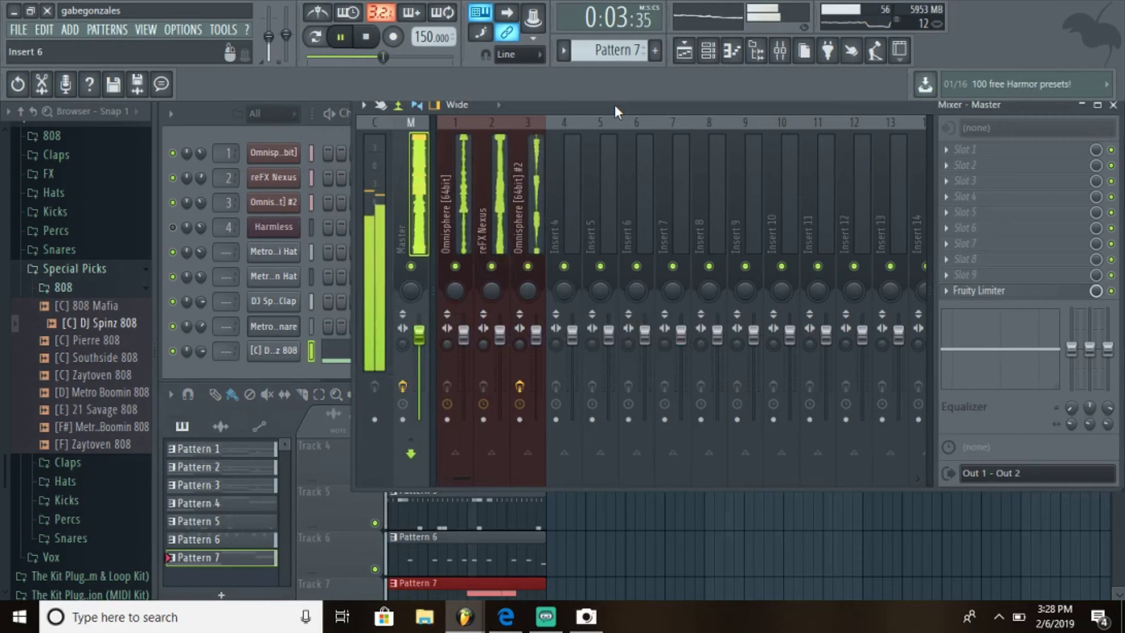
right_click(687, 164)
mouse_move(736, 252)
left_click(621, 246)
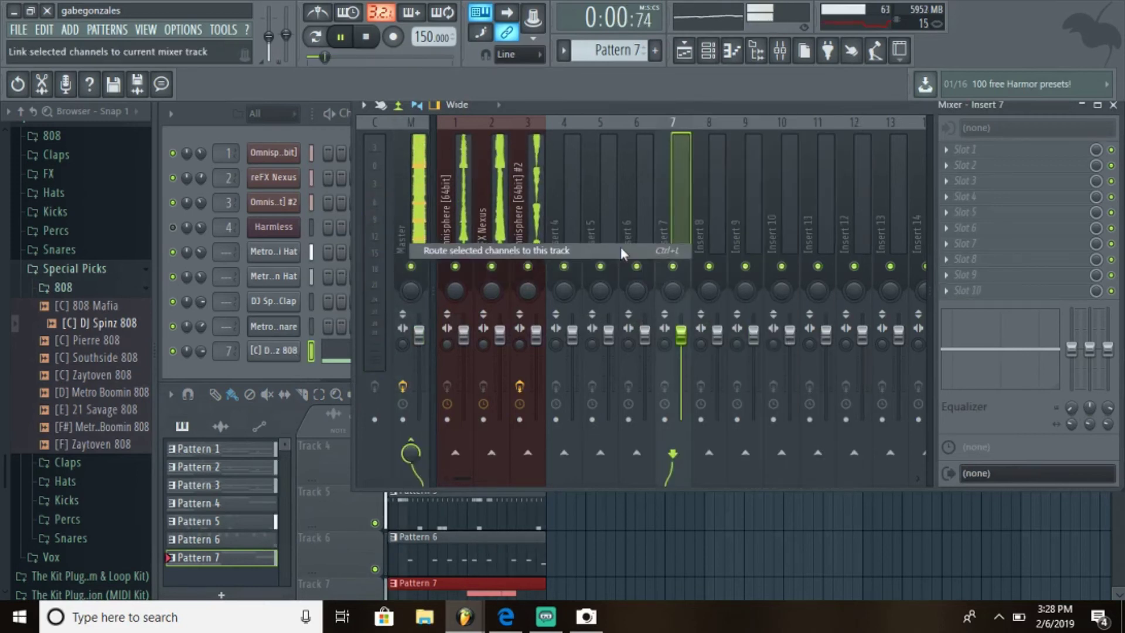
key("space")
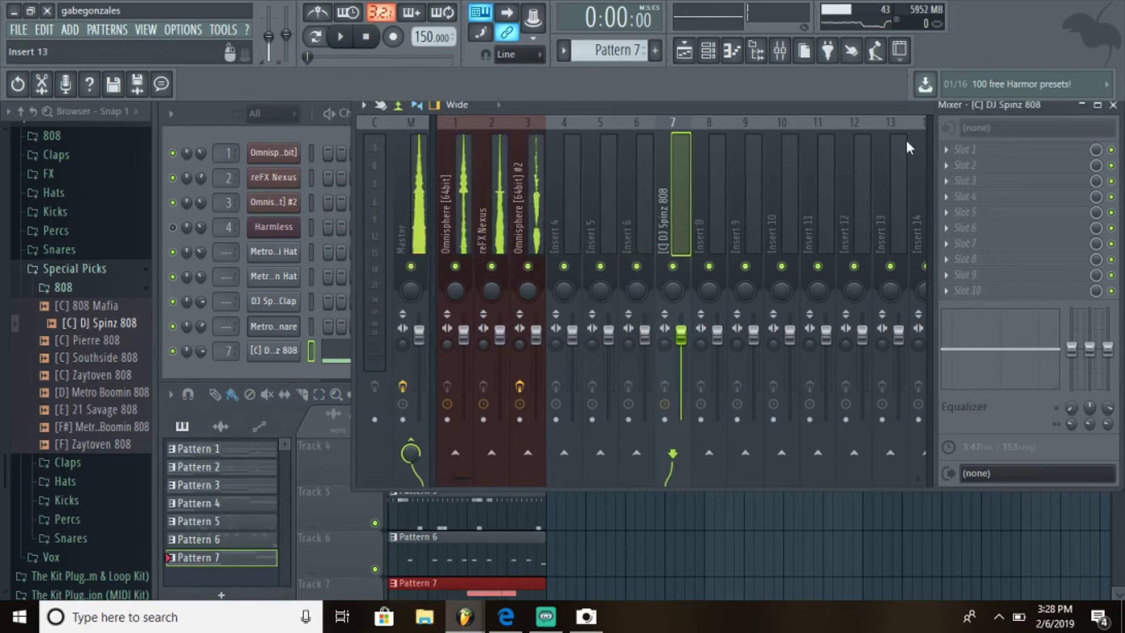
Load Fruity Parametric EQ 2 in slot 1 of the 808's mixer track and make band 1 a high-pass near 20 Hz.
left_click(957, 152)
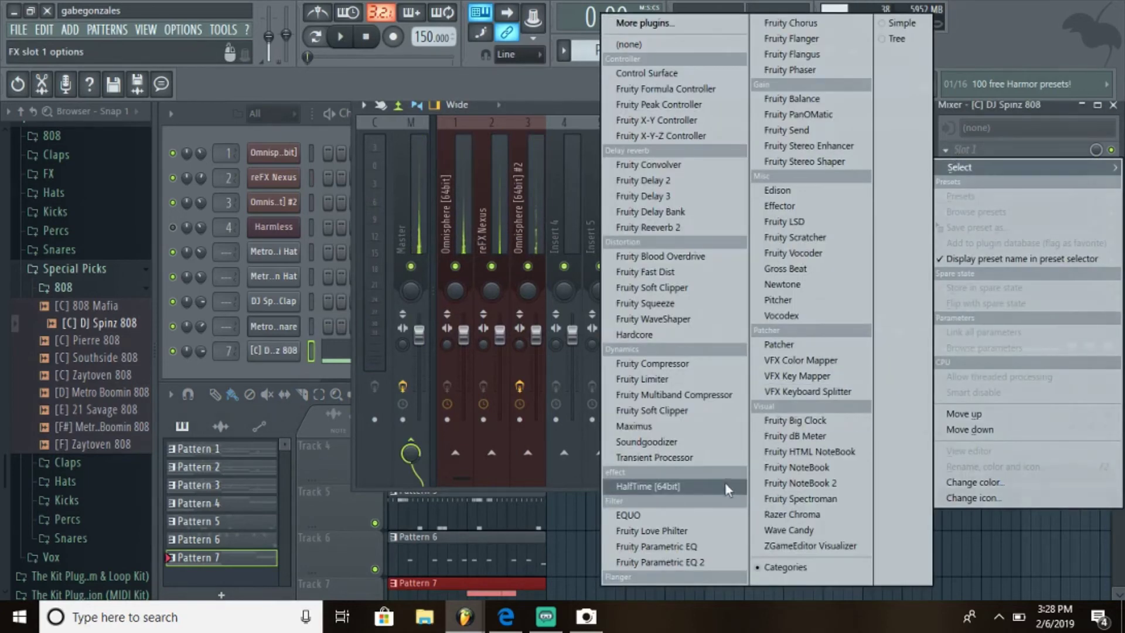
left_click(669, 562)
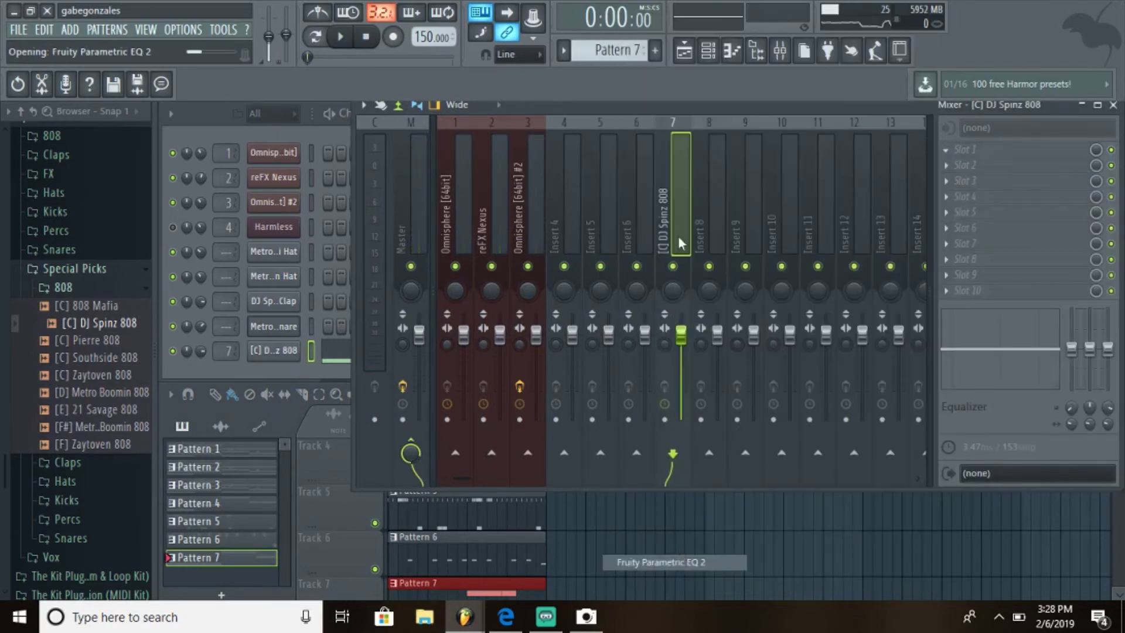
mouse_move(557, 230)
left_mouse_down()
mouse_move(557, 242)
mouse_move(559, 220)
left_mouse_up()
left_click_drag(244, 321, 200, 322)
Make EQ band 7 a low-pass and lower its cutoff to about 1 kHz.
left_click_drag(661, 230, 661, 264)
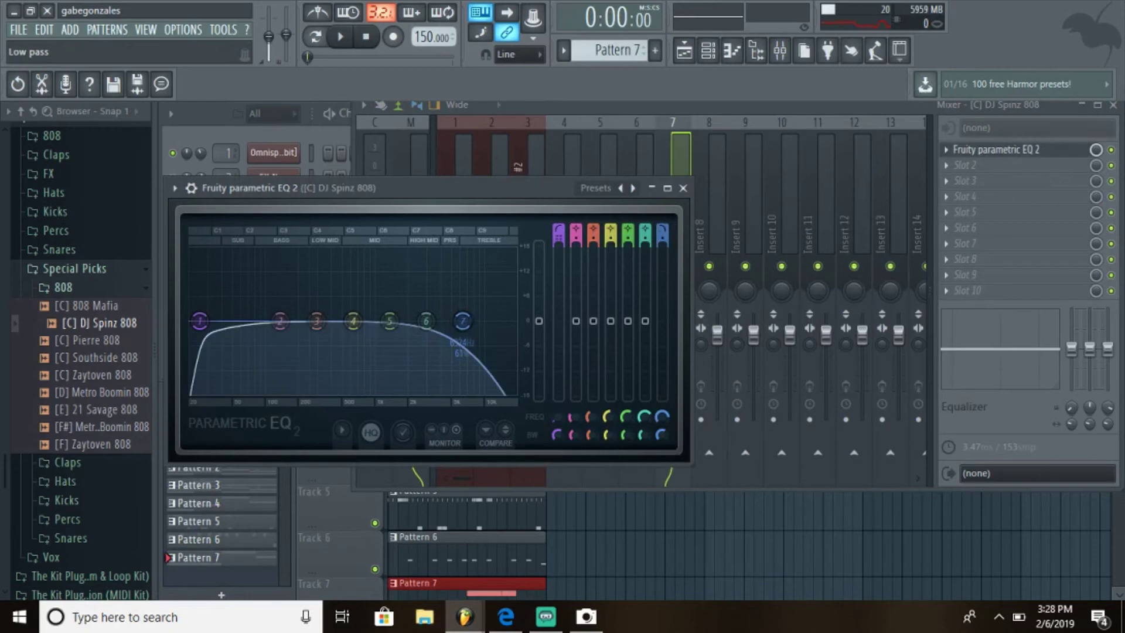
left_click_drag(463, 321, 381, 322)
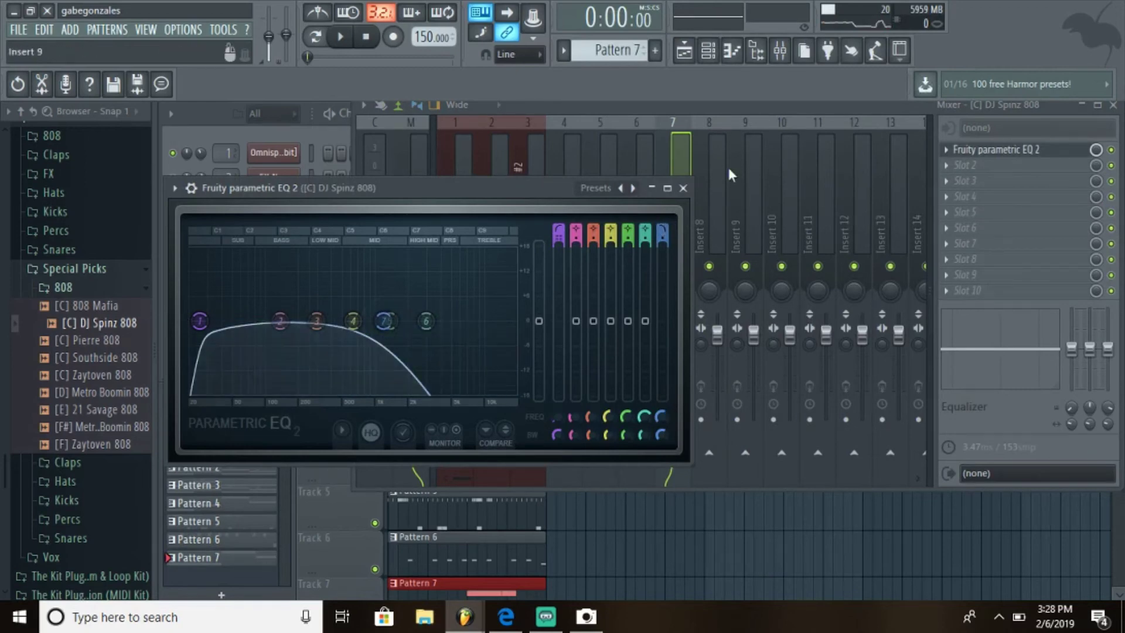
left_click(684, 188)
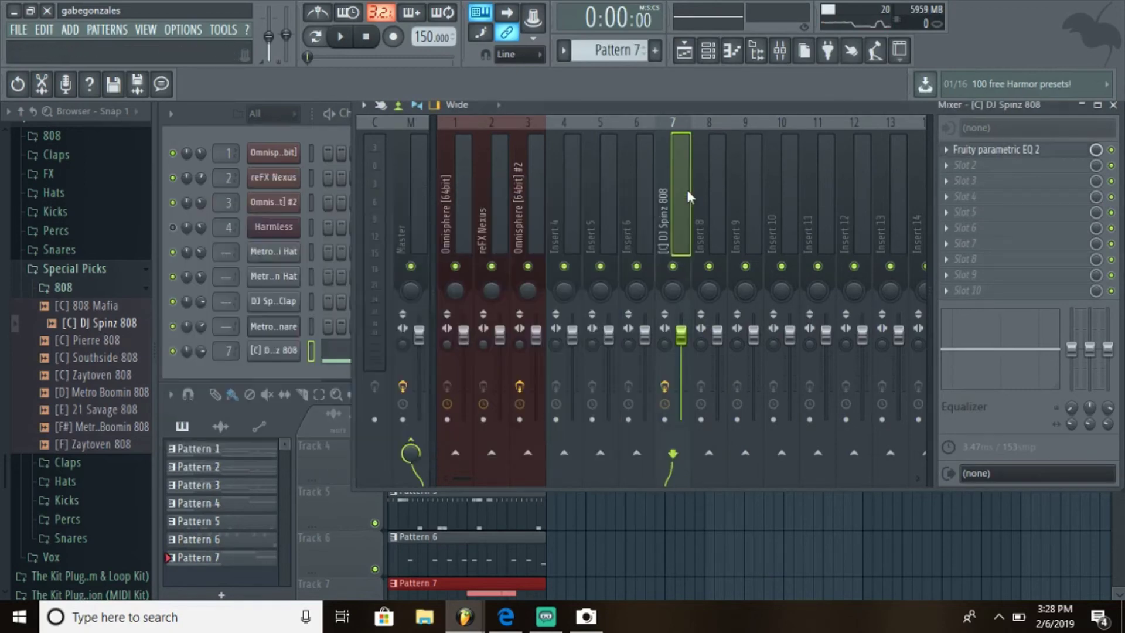
Load Fruity WaveShaper in slot 2 of the 808's mixer track and play the song with it.
left_click(952, 166)
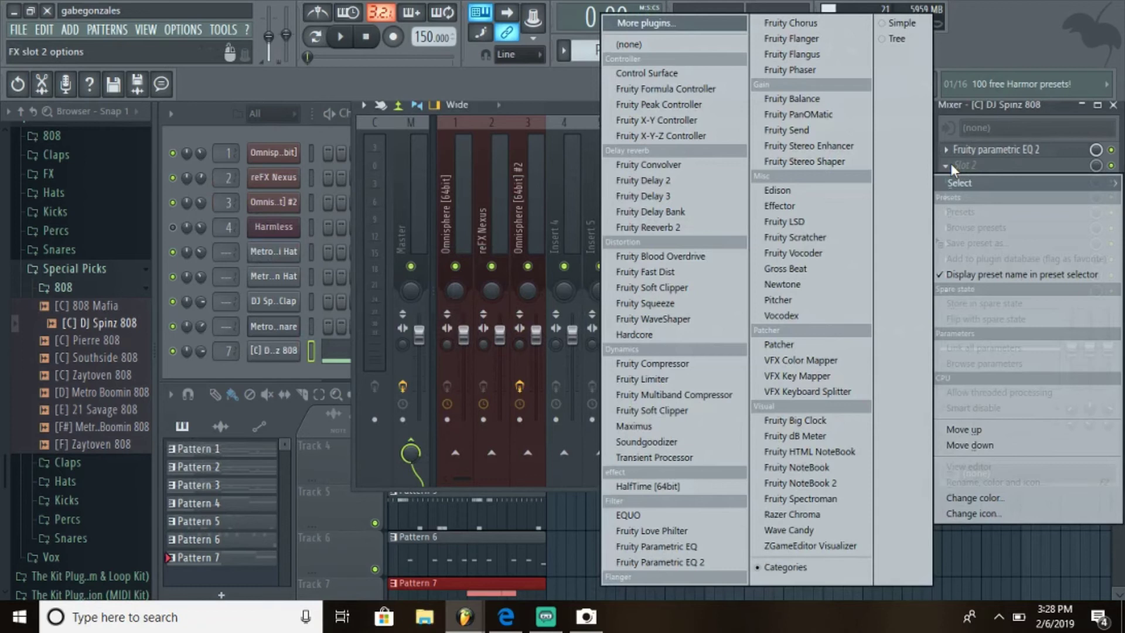
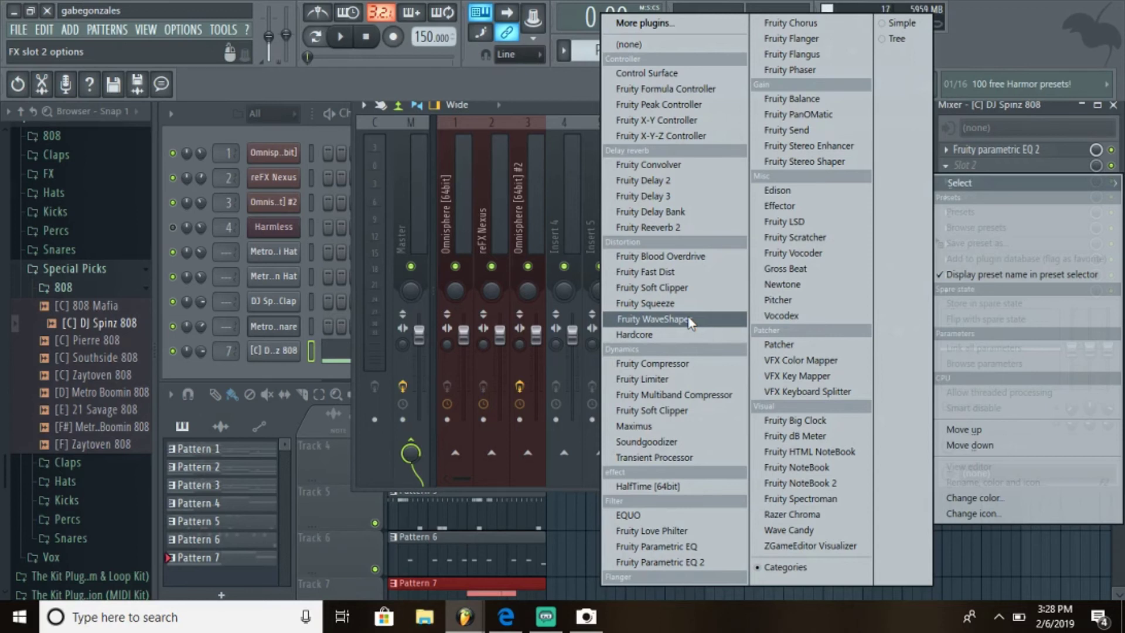
left_click(690, 322)
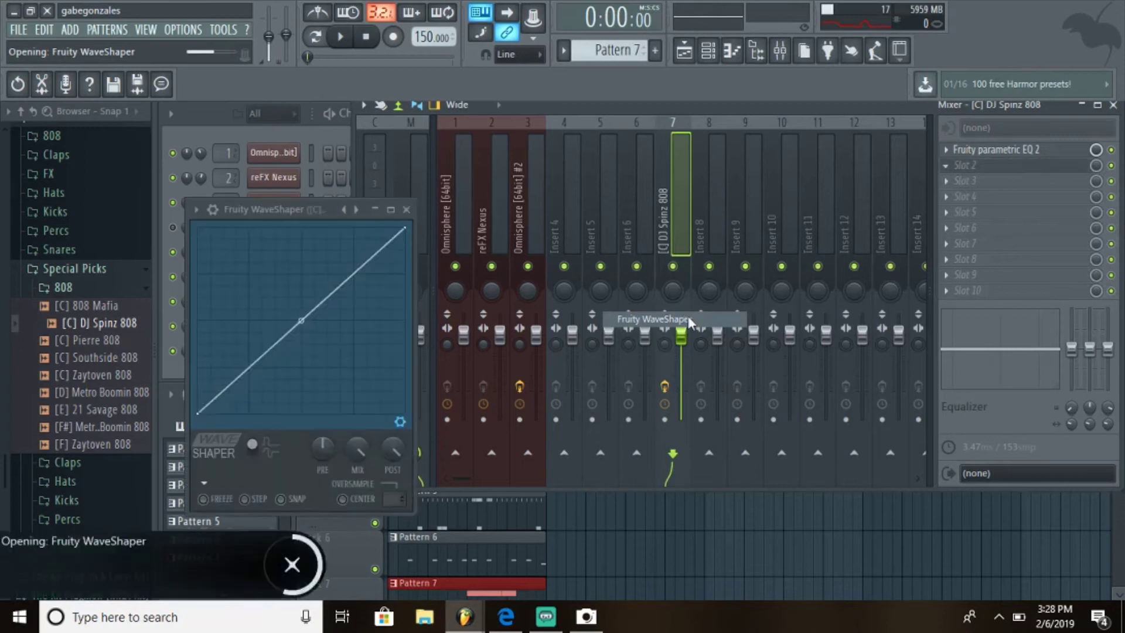
left_click_drag(282, 216, 700, 235)
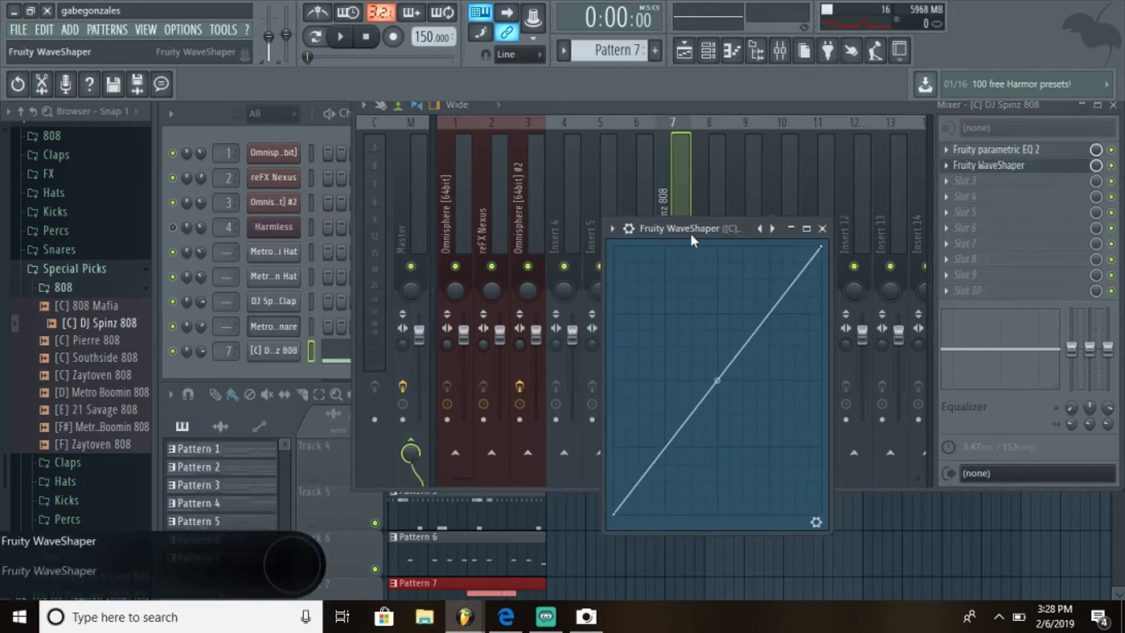
key("space")
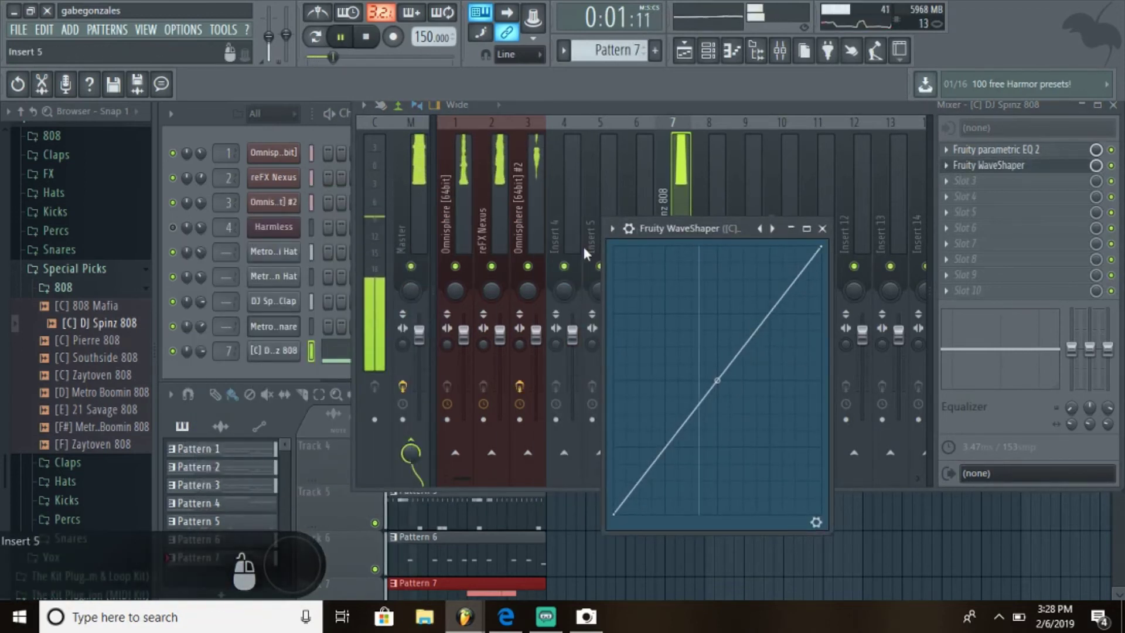
key("space")
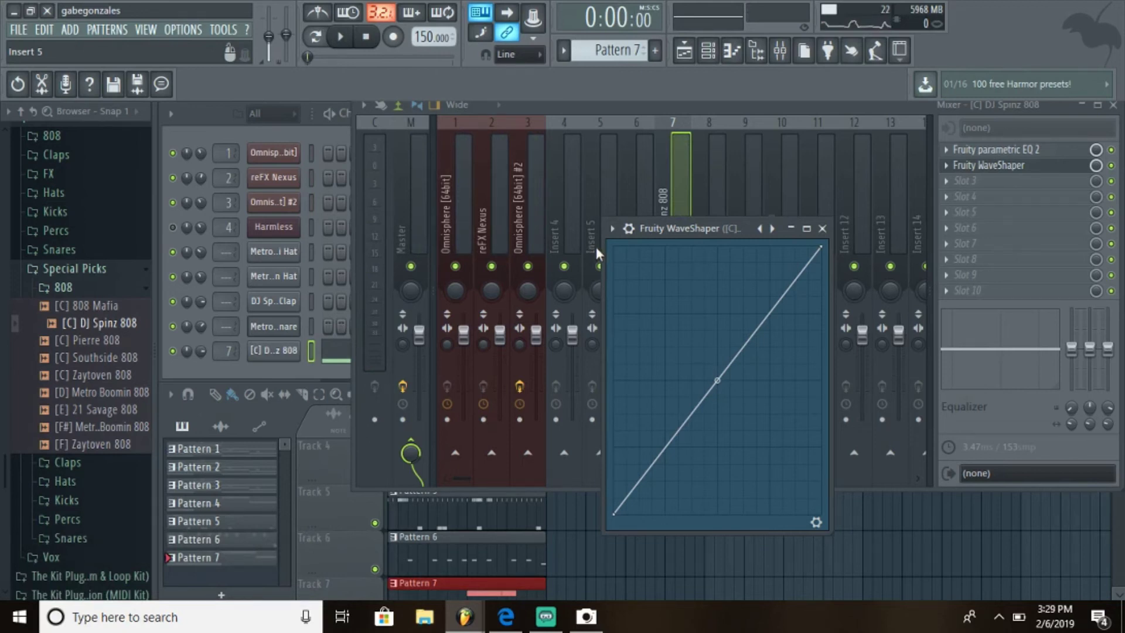
Bend the WaveShaper curve upward at its midpoint to about 6.7% tension and listen to the 808 in the song.
left_click_drag(717, 380, 717, 337)
key("space")
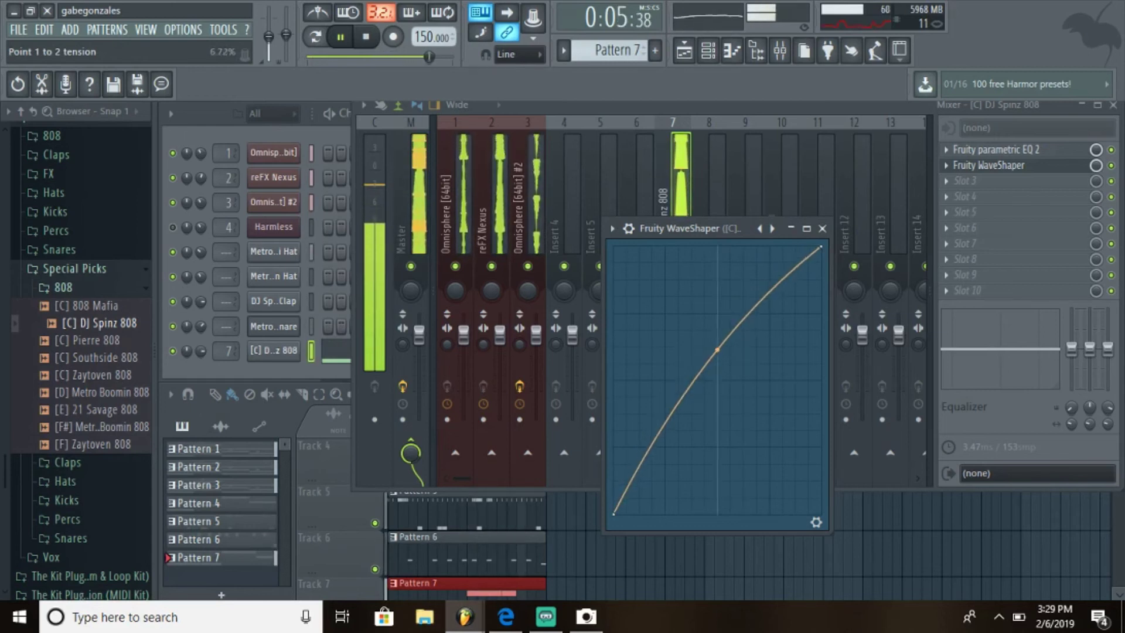
left_click(823, 228)
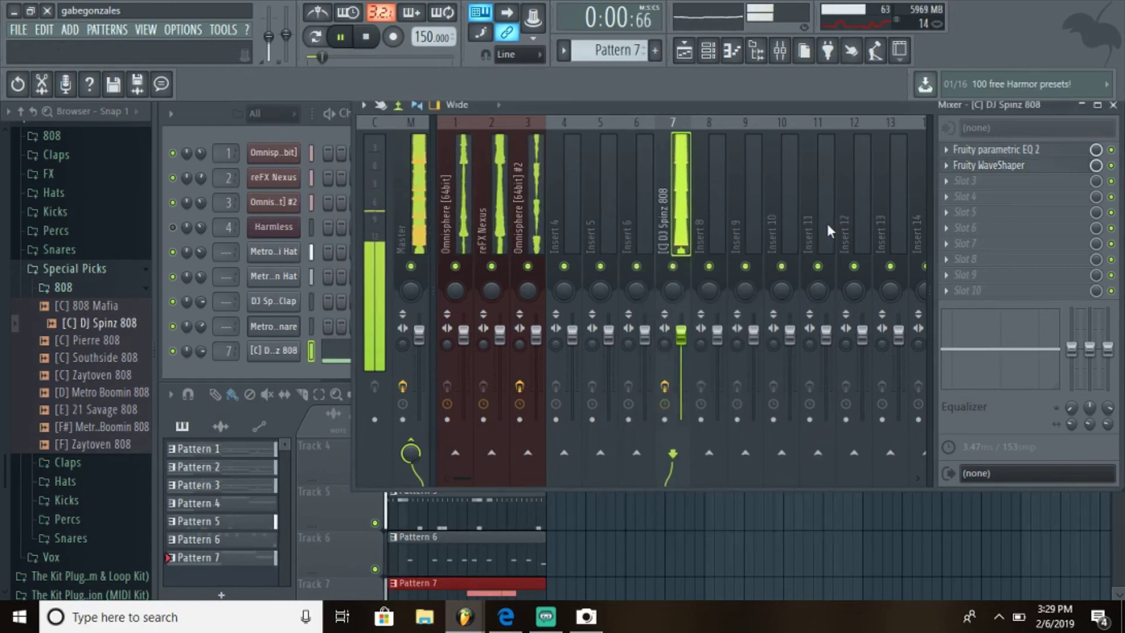
key("space")
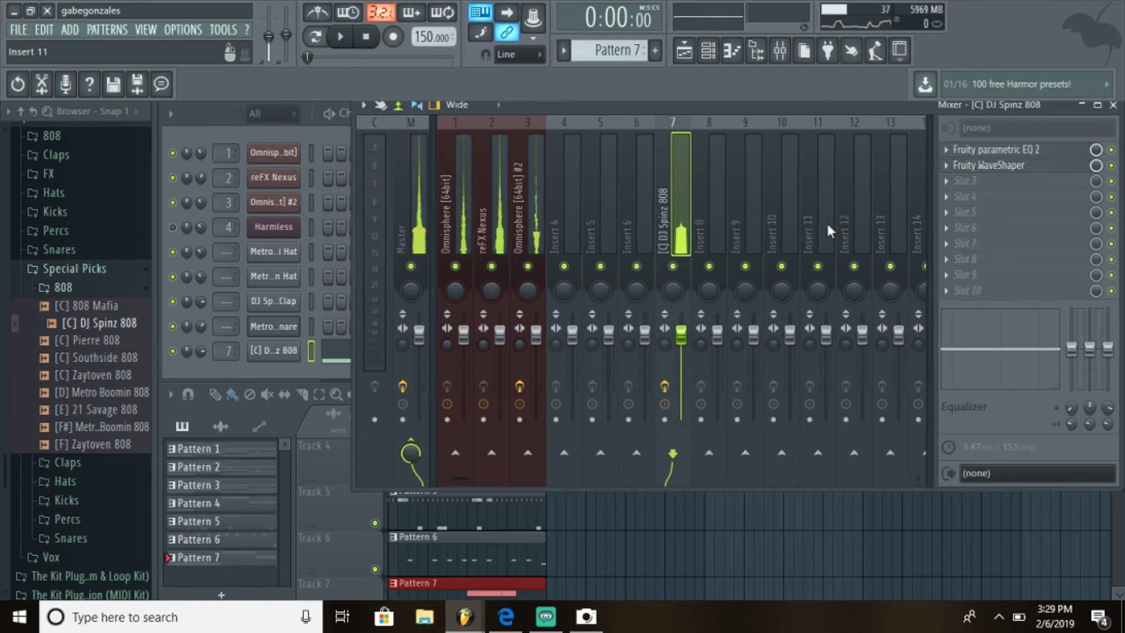
Create Pattern 8 and load DJ Spinz Kick from the Special Picks Kicks folder into a new channel.
left_click(656, 50)
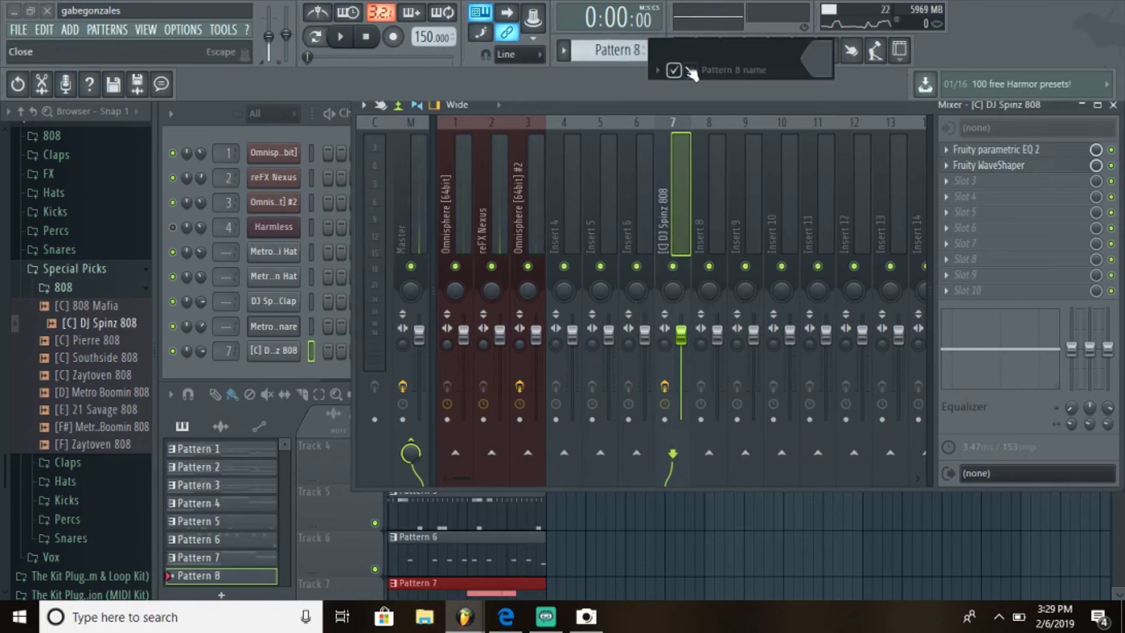
key("Return")
left_click(63, 287)
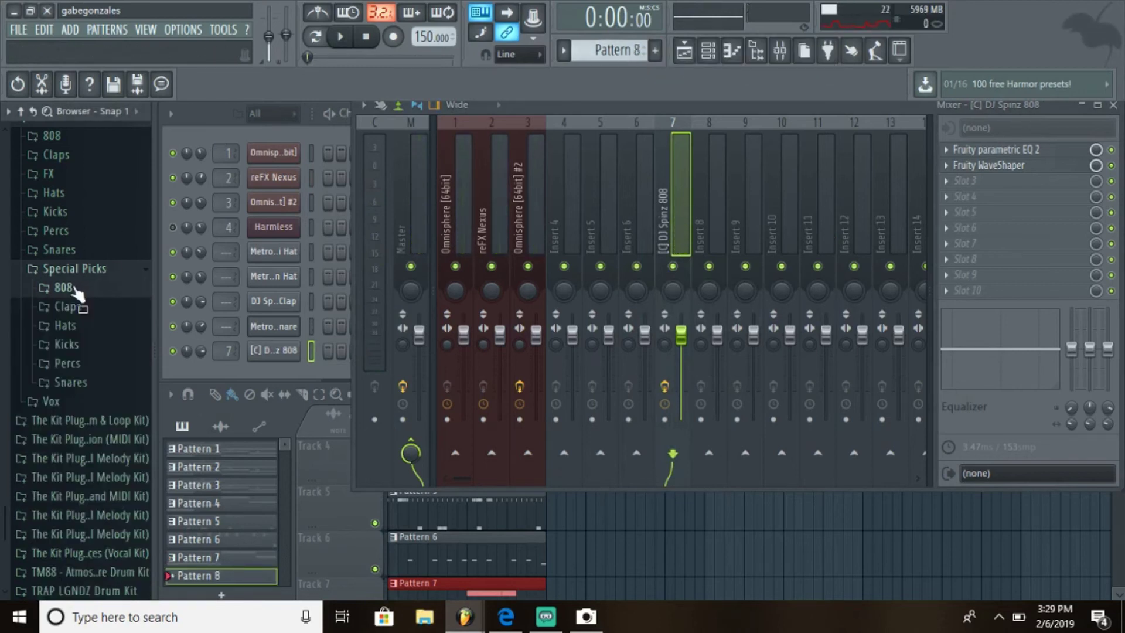
left_click(64, 344)
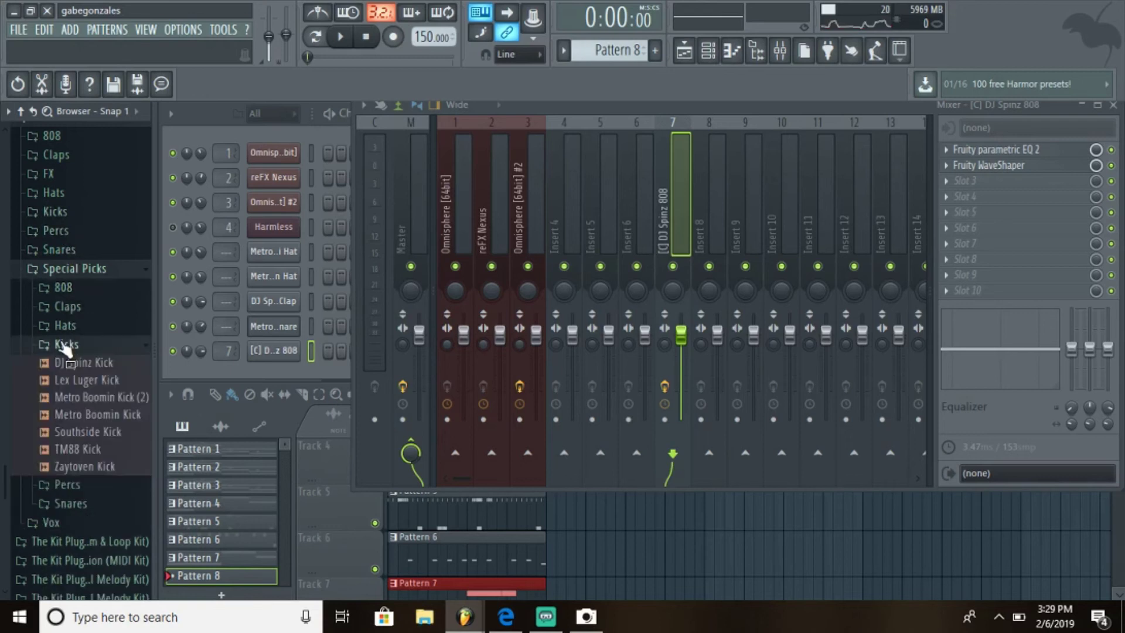
left_click(68, 364)
right_click(72, 369)
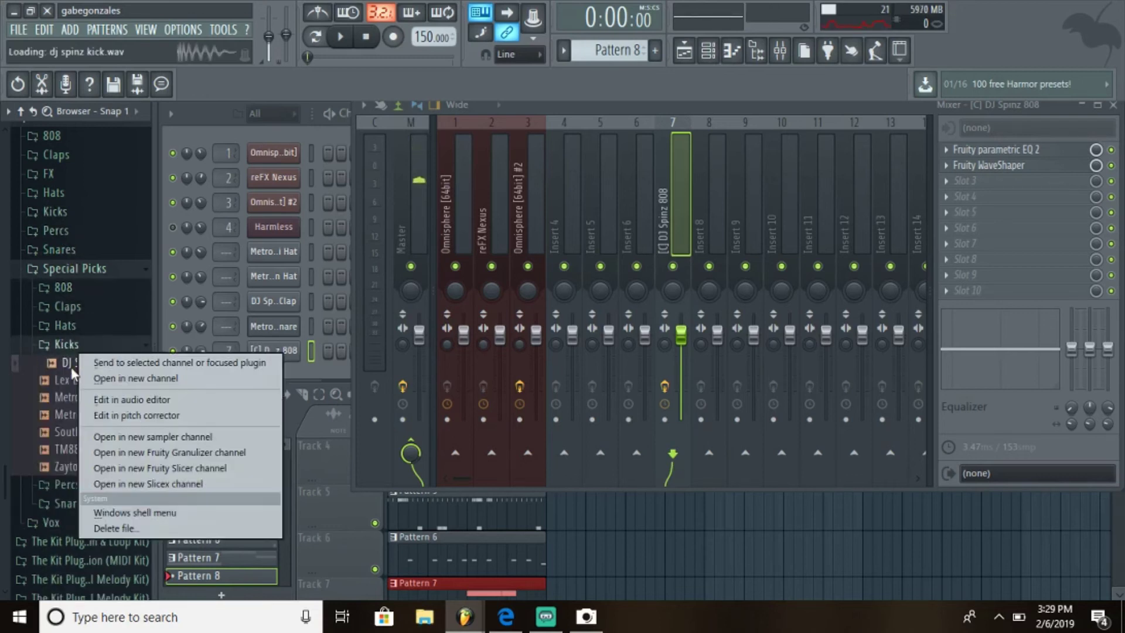
left_click(97, 377)
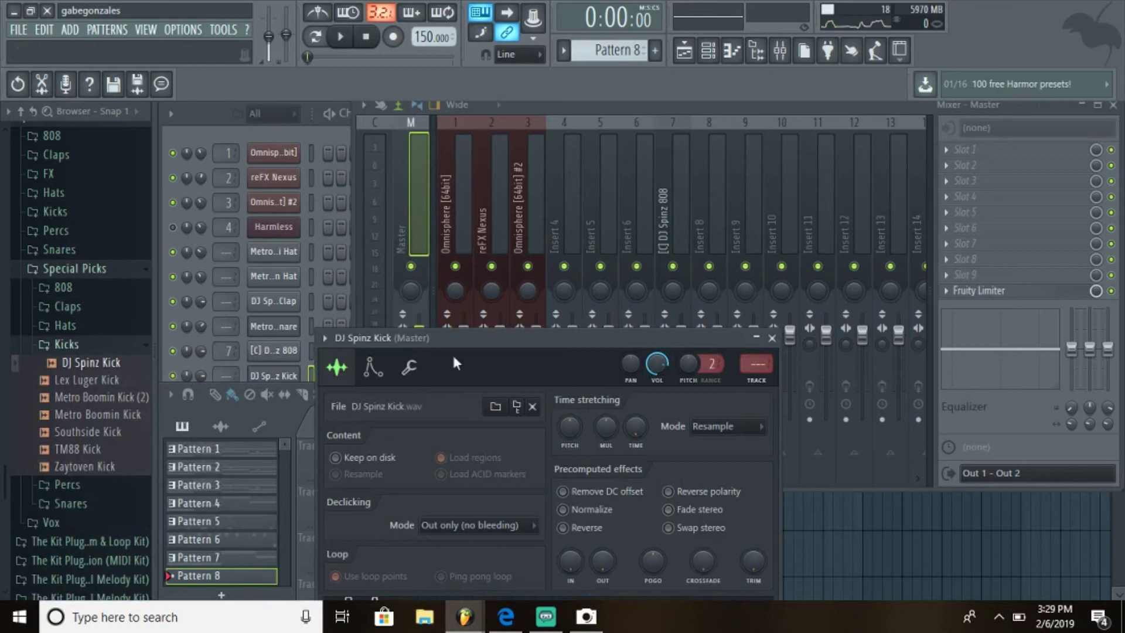
Route the DJ Spinz Kick channel to mixer track 8 and load Fruity Parametric EQ 2 in slot 1.
right_click(700, 194)
mouse_move(791, 251)
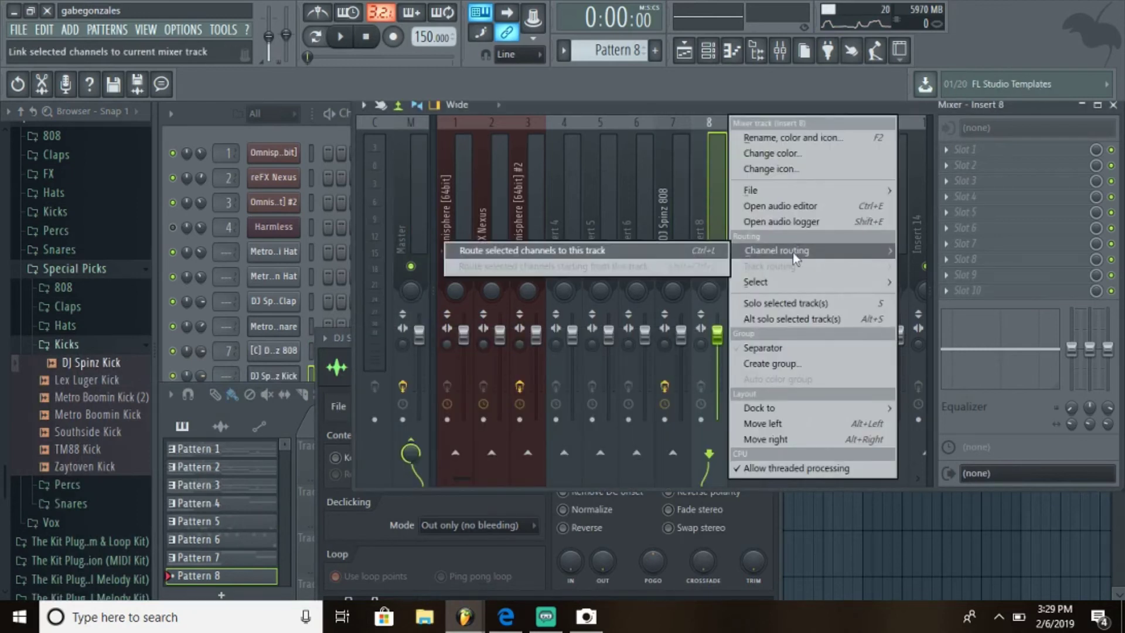
left_click(698, 250)
left_click(946, 150)
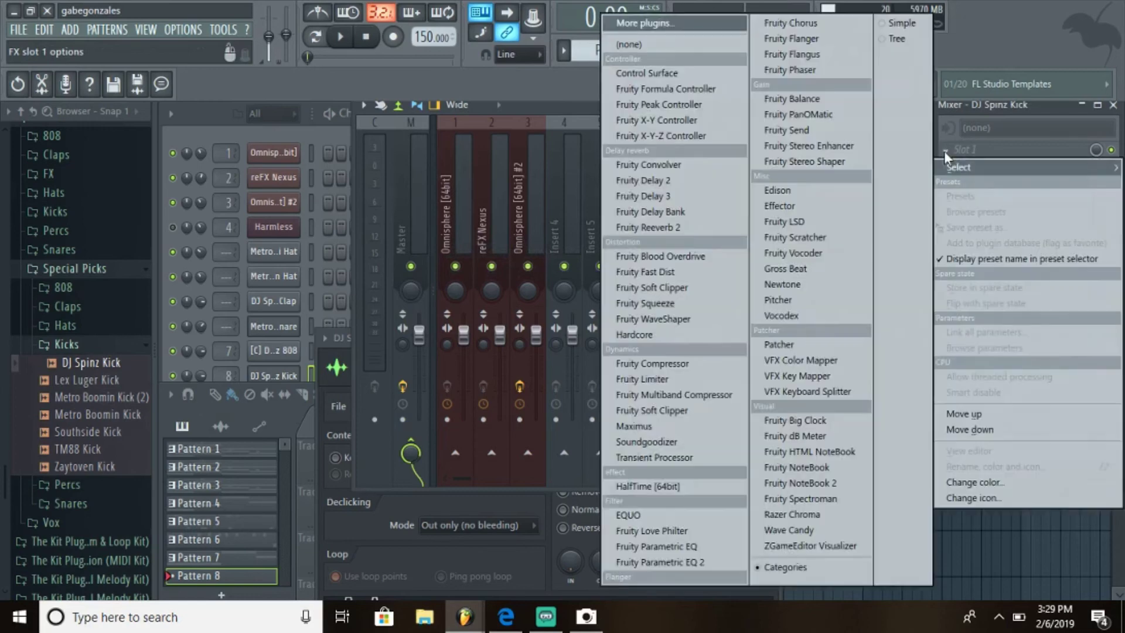
left_click(663, 562)
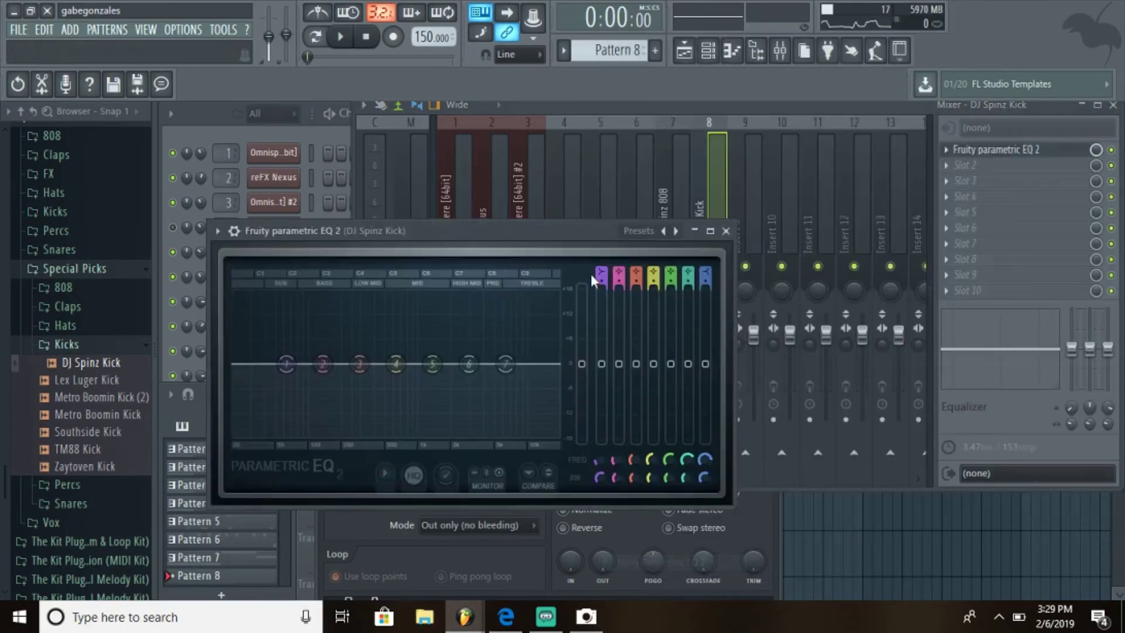
In the kick's EQ, make band 1 a low-frequency high-pass and band 7 a low-pass with a lowered cutoff.
mouse_move(598, 267)
left_mouse_down()
mouse_move(599, 277)
mouse_move(601, 268)
left_mouse_up()
left_click_drag(287, 364, 243, 364)
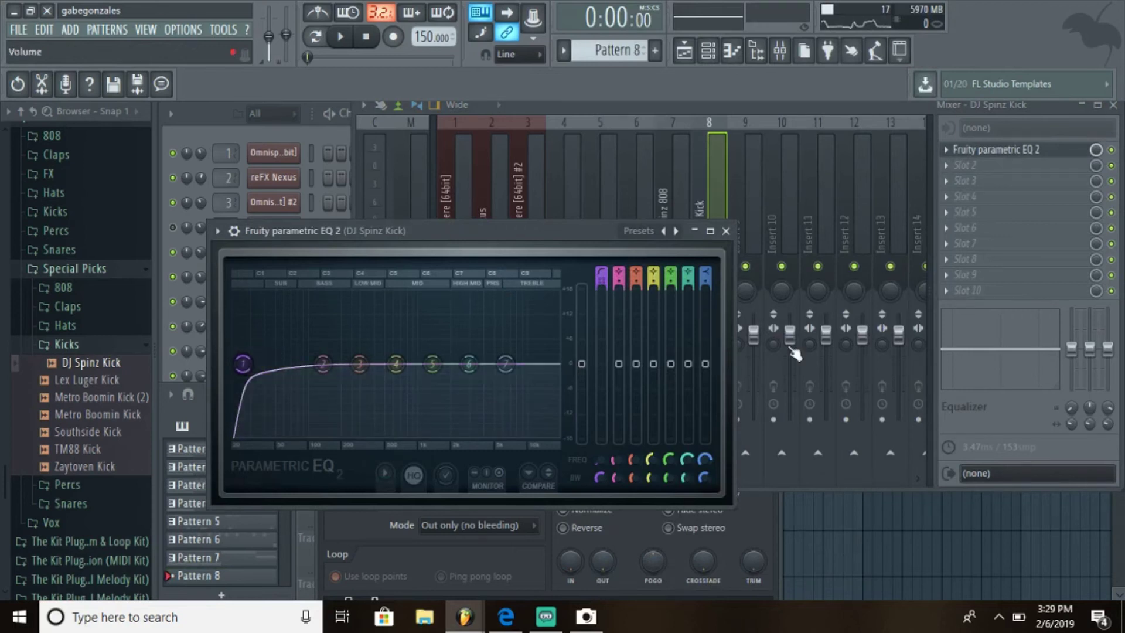
left_click_drag(704, 269, 705, 285)
left_click_drag(506, 364, 397, 364)
left_click(726, 231)
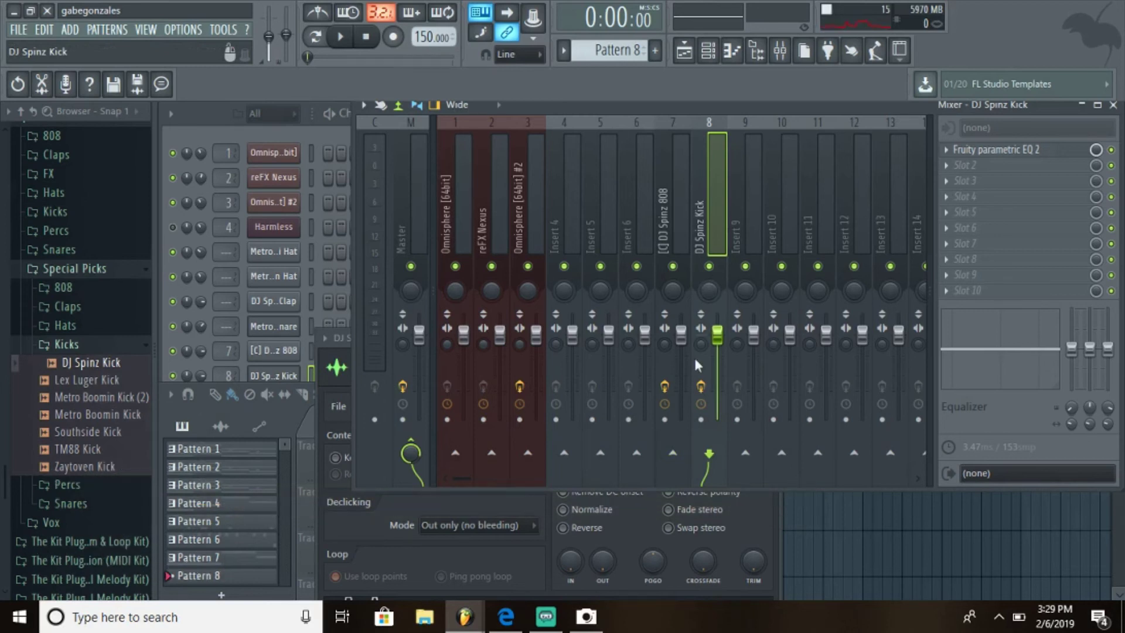
Sidechain the kick's mixer track to the DJ Spinz 808 track and load Fruity Limiter in the 808's slot 3.
right_click(673, 455)
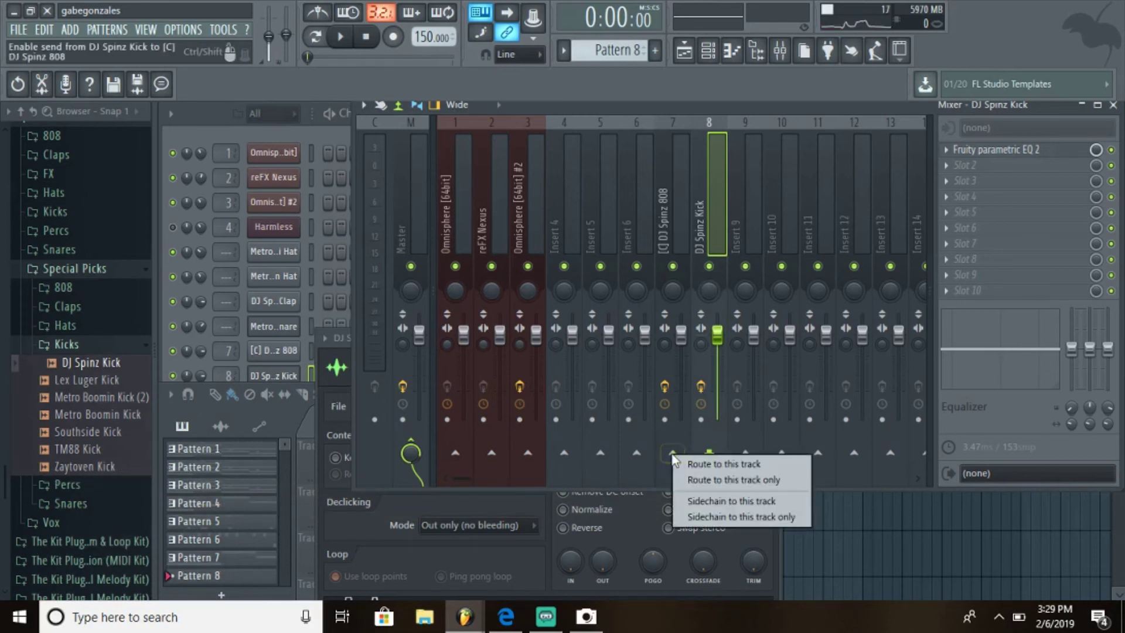
left_click(699, 499)
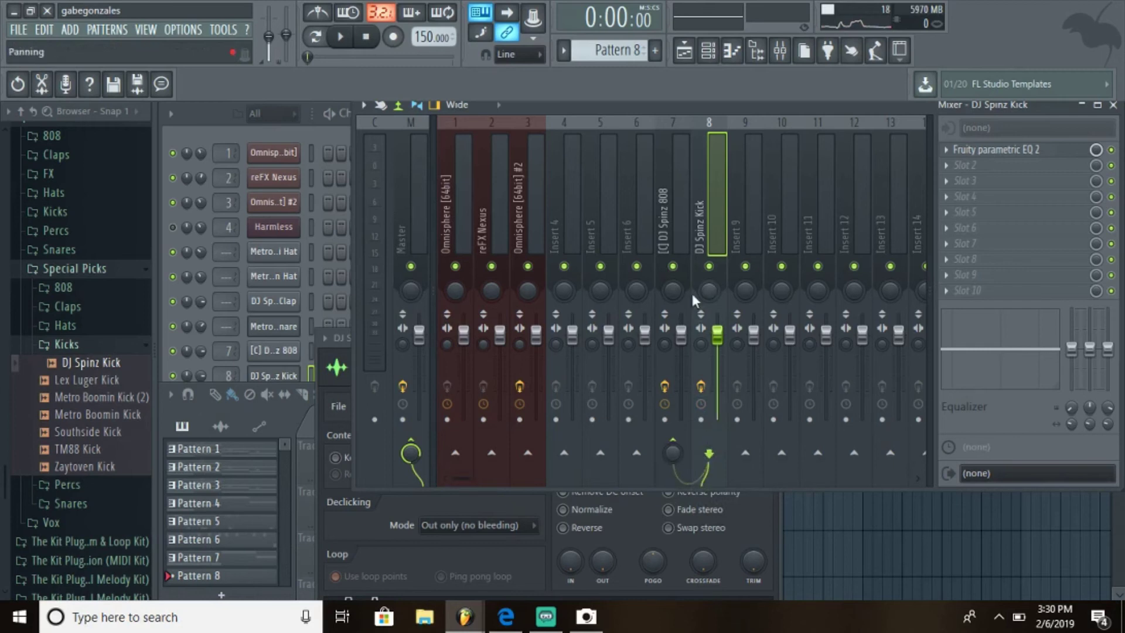
left_click(674, 177)
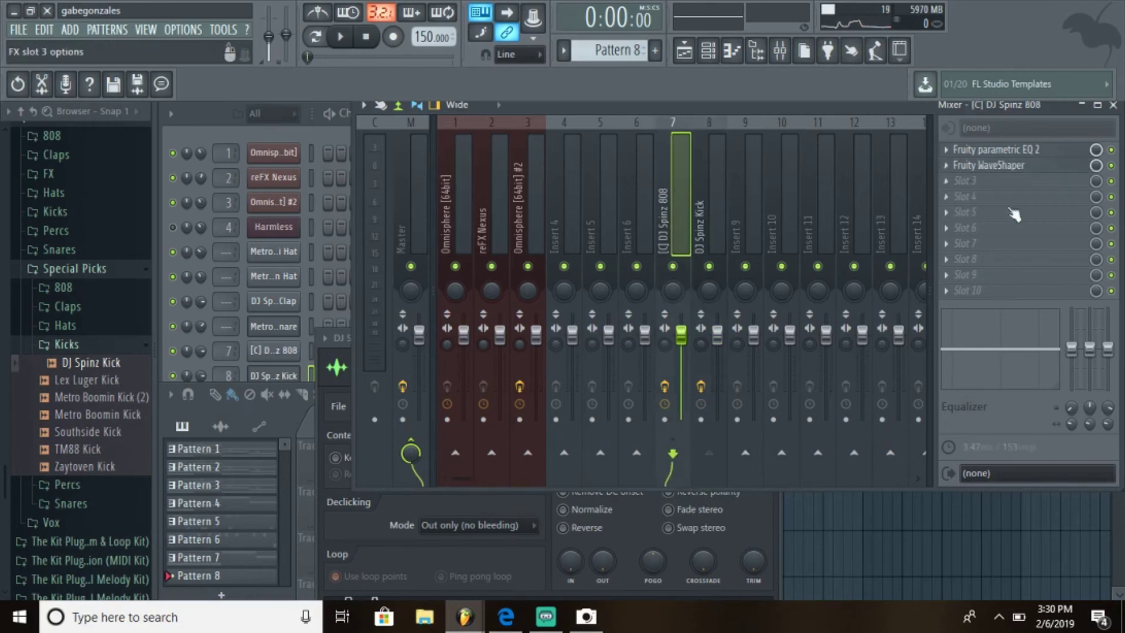
left_click(948, 177)
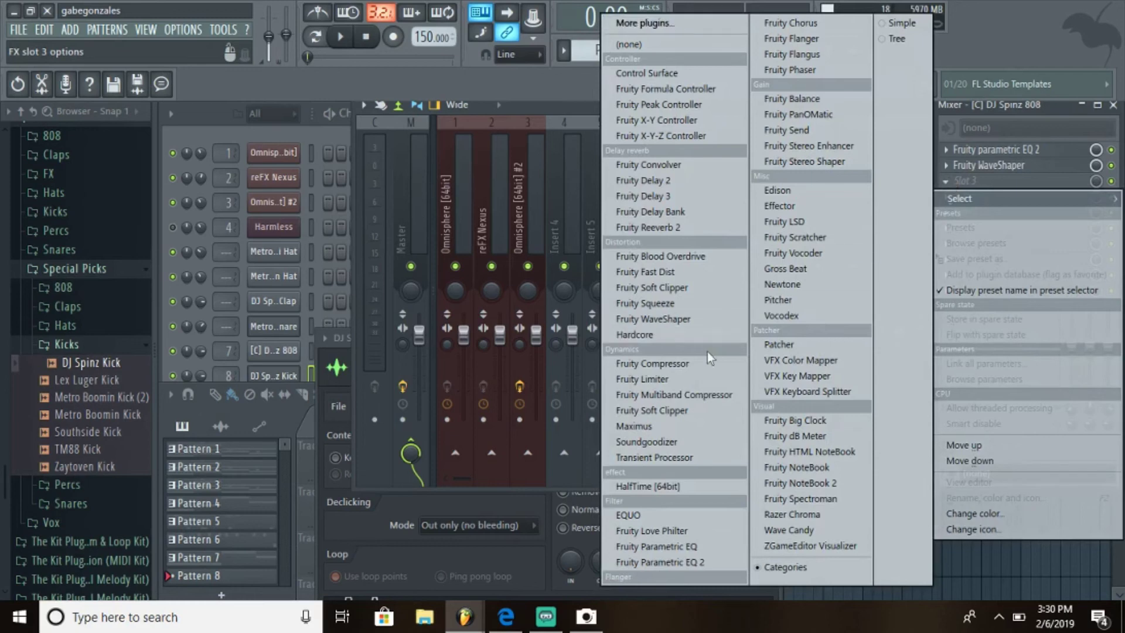
left_click(680, 379)
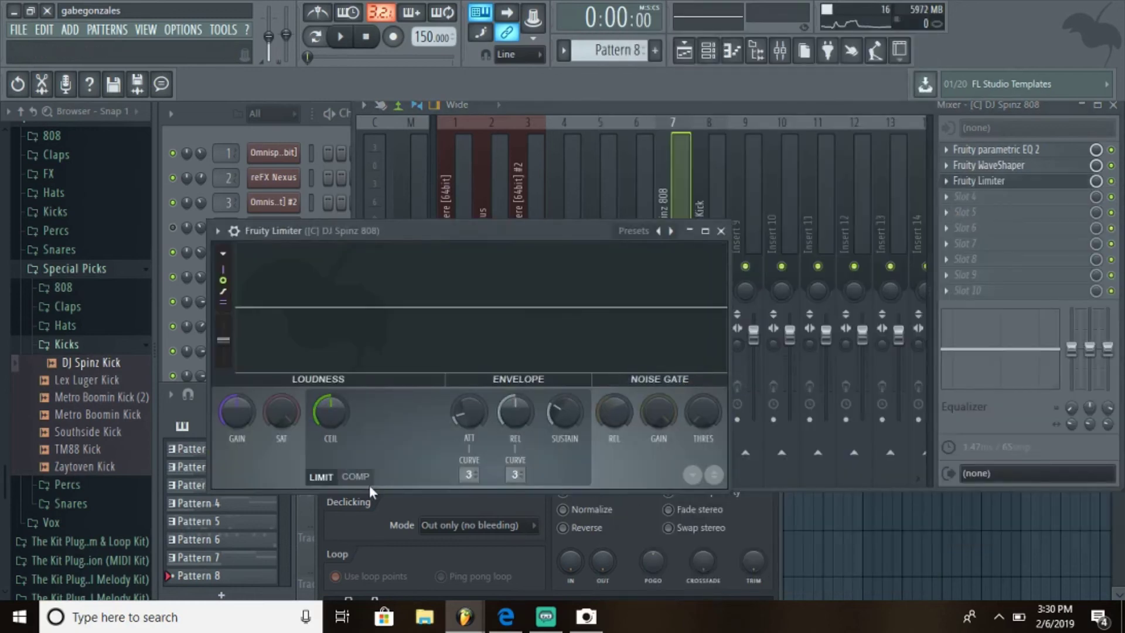
Set the 808's limiter to compression with the kick as sidechain, adjusting its threshold and knee and setting the ratio to about 2.8:1.
left_click(364, 478)
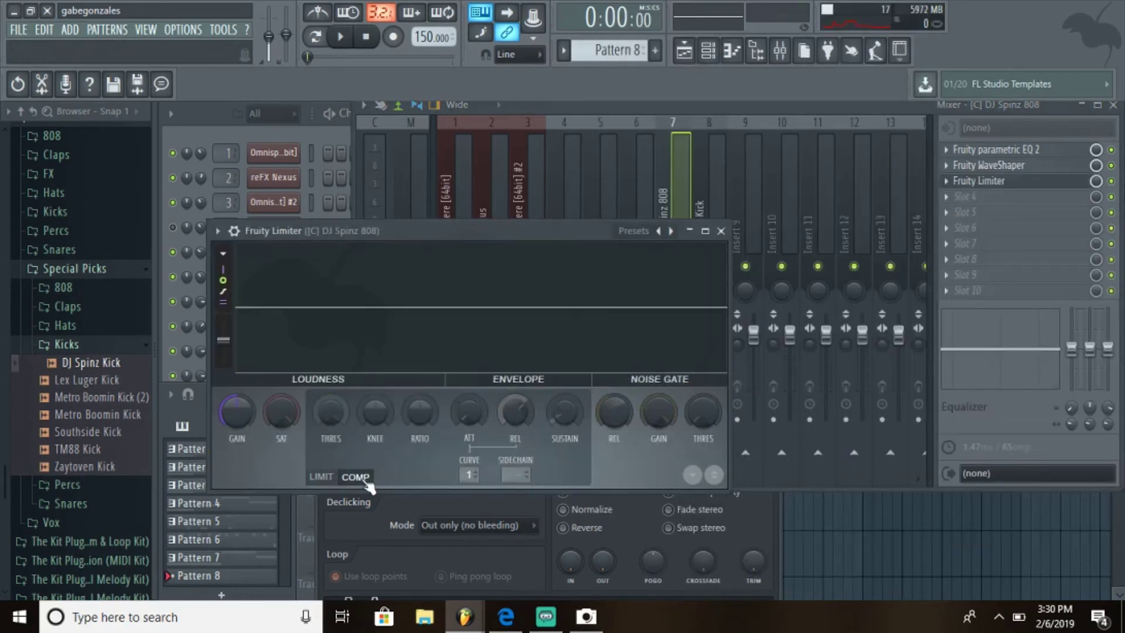
left_click(518, 472)
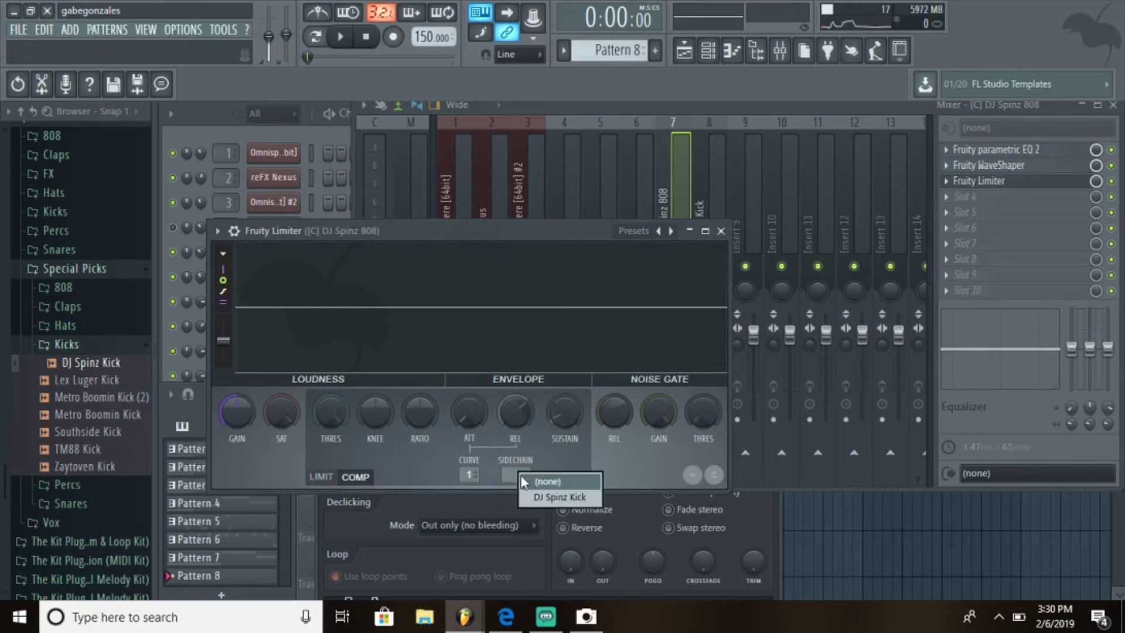
left_click(539, 496)
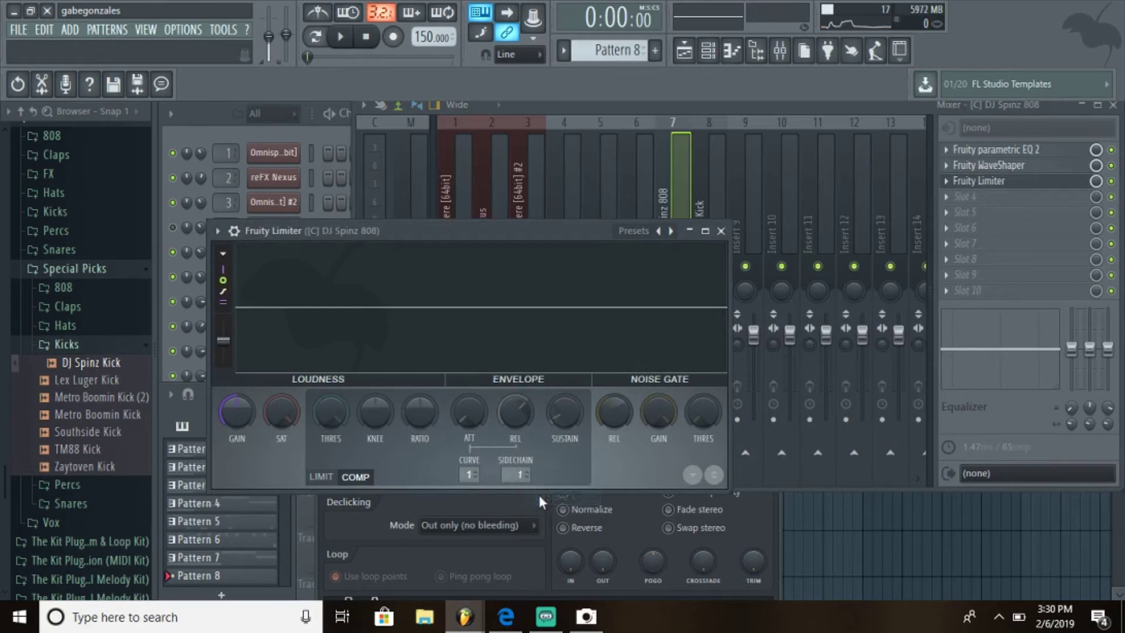
left_click_drag(321, 402, 321, 428)
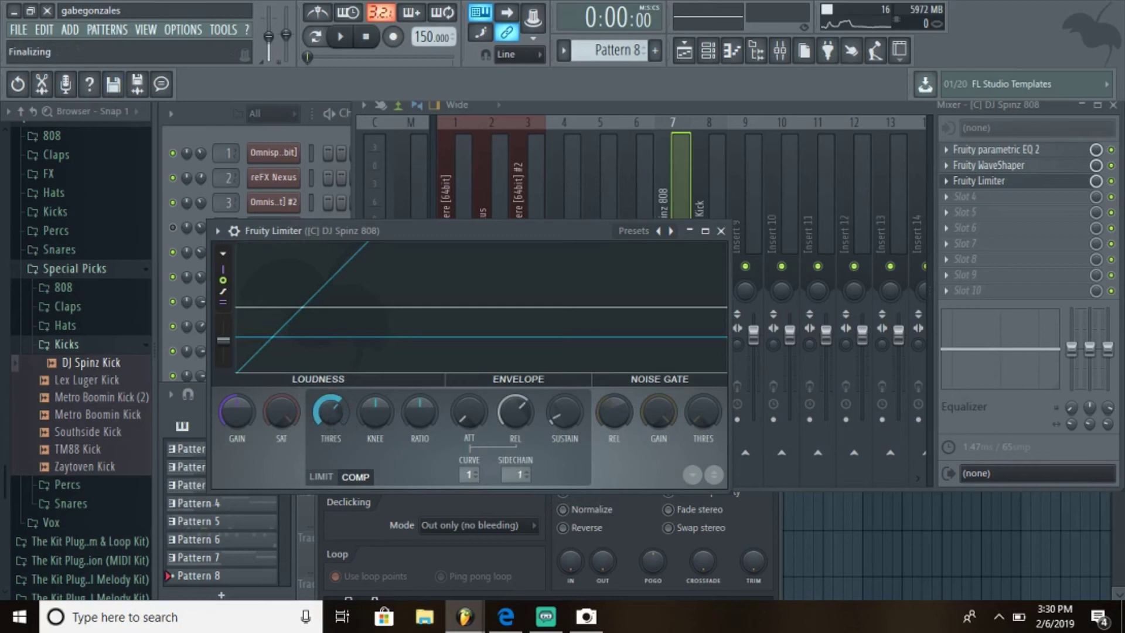
left_click_drag(381, 408, 415, 396)
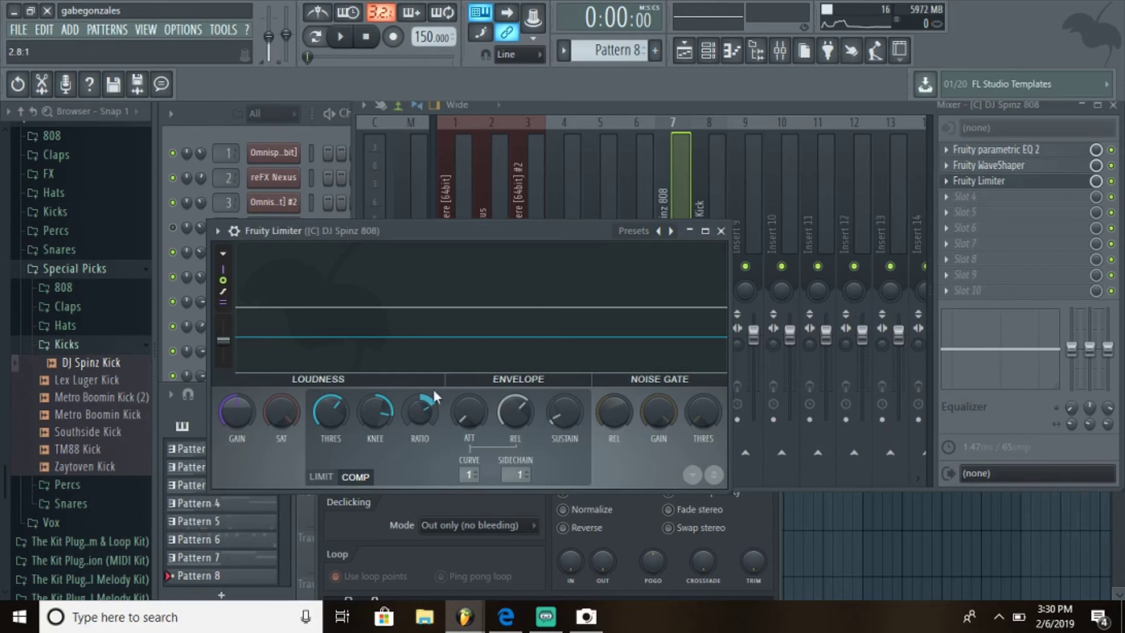
left_click(722, 231)
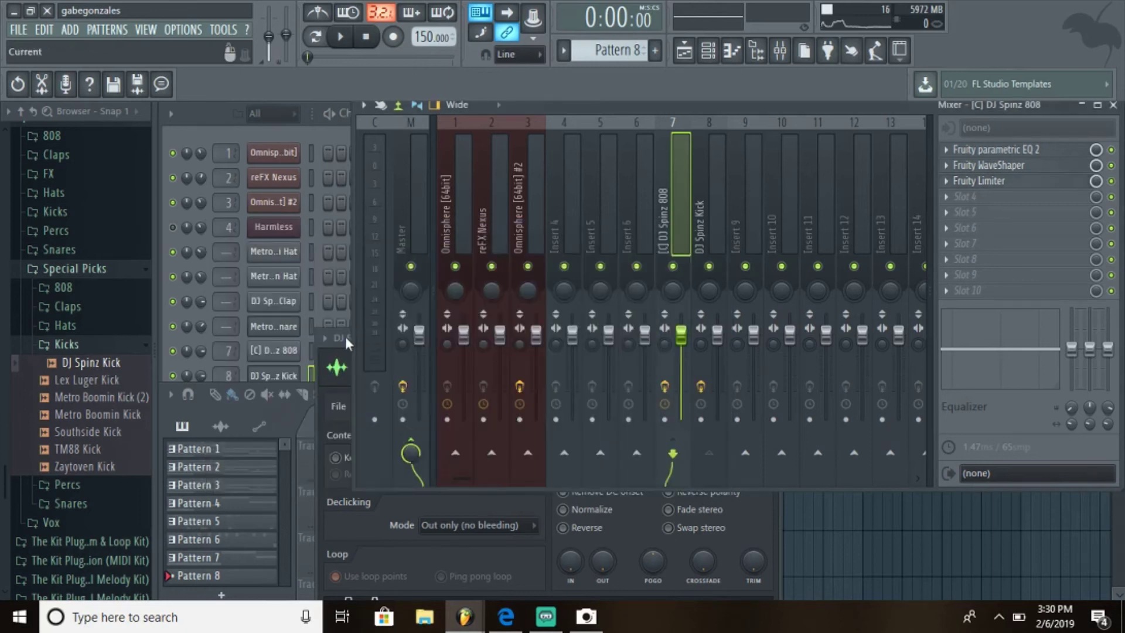
Open the kick's piano roll for Pattern 8 and place a C5 note at the start of bar 1.
double_click(337, 339)
left_click(476, 338)
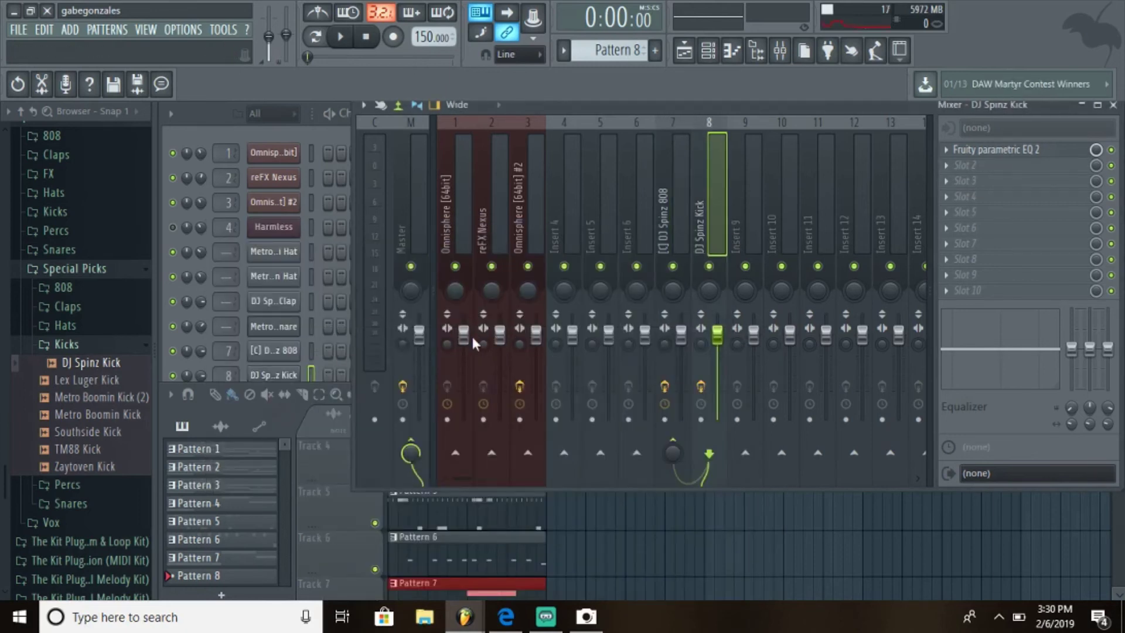
left_click(252, 132)
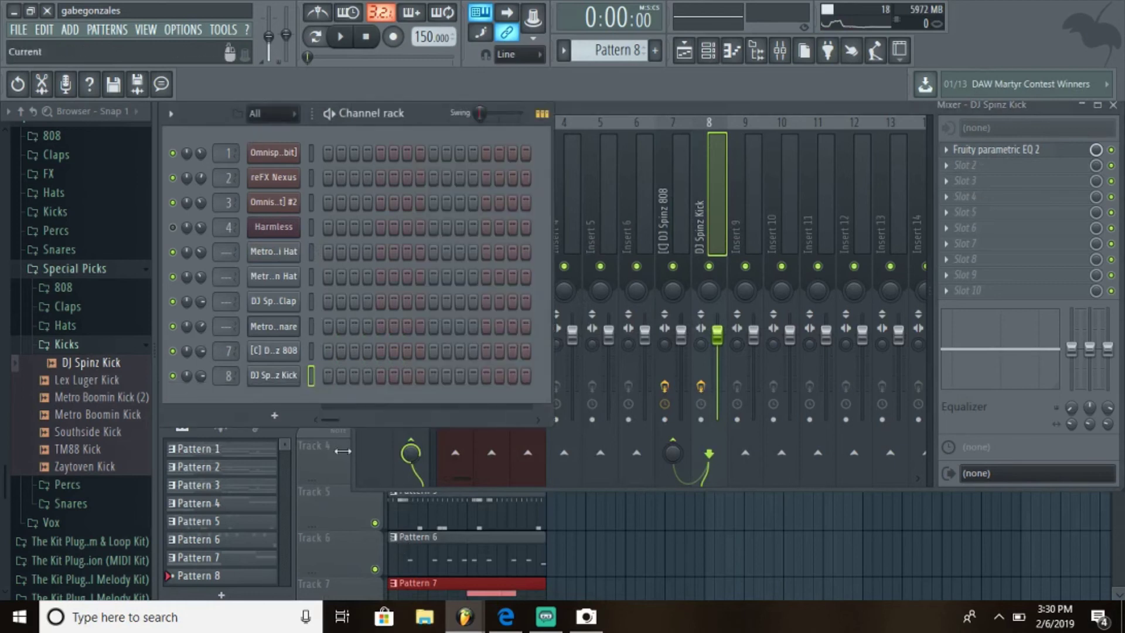
right_click(276, 375)
left_click(358, 377)
left_click(367, 355)
left_click(387, 356)
left_click_drag(397, 356, 336, 357)
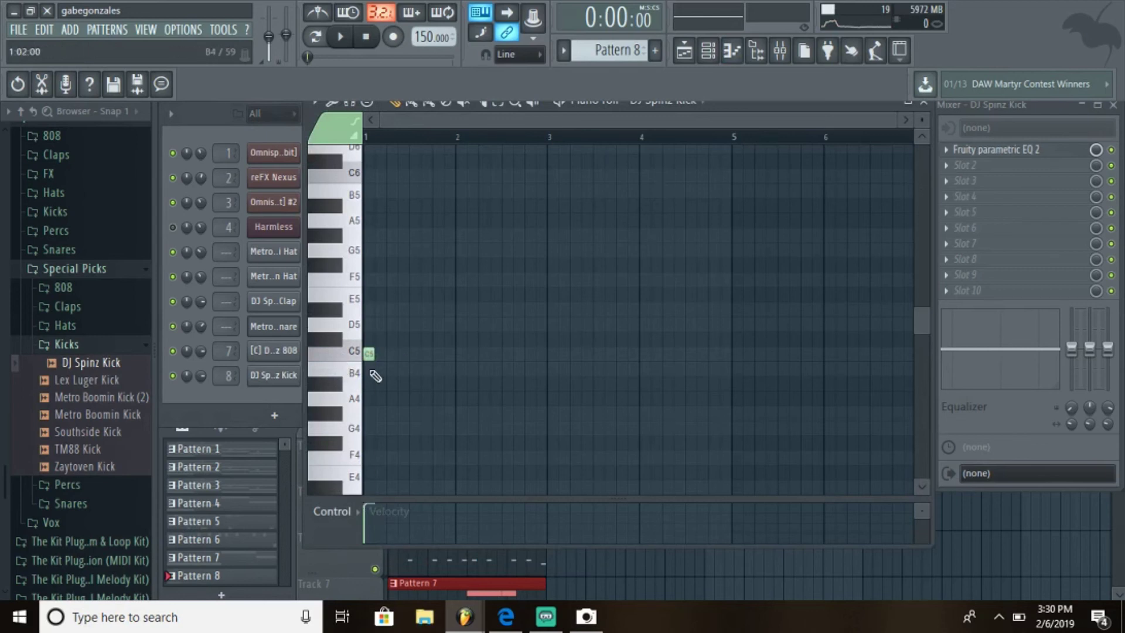
Load Fruity WaveShaper in slot 2 of the kick's mixer track.
left_click(1007, 120)
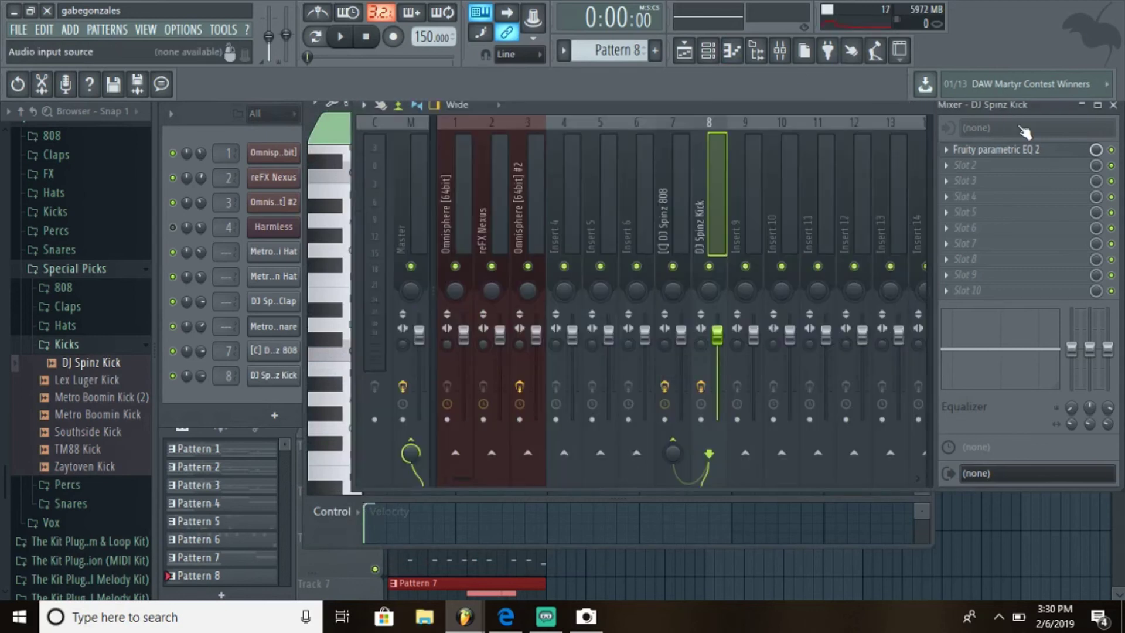
left_click(964, 167)
left_click(656, 319)
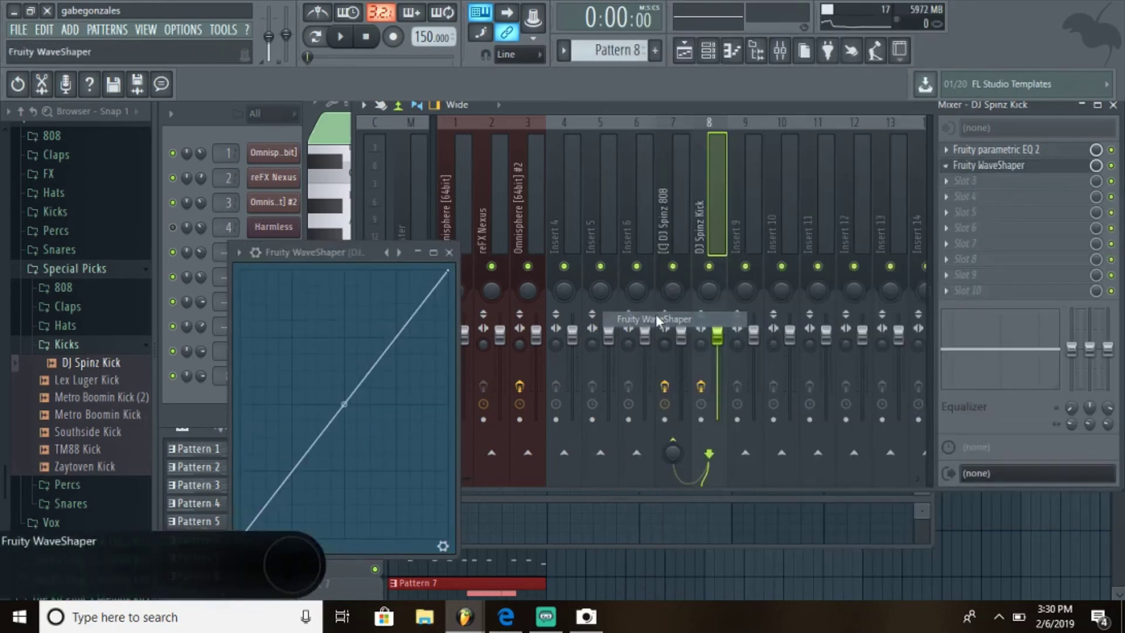
left_click_drag(435, 247, 590, 238)
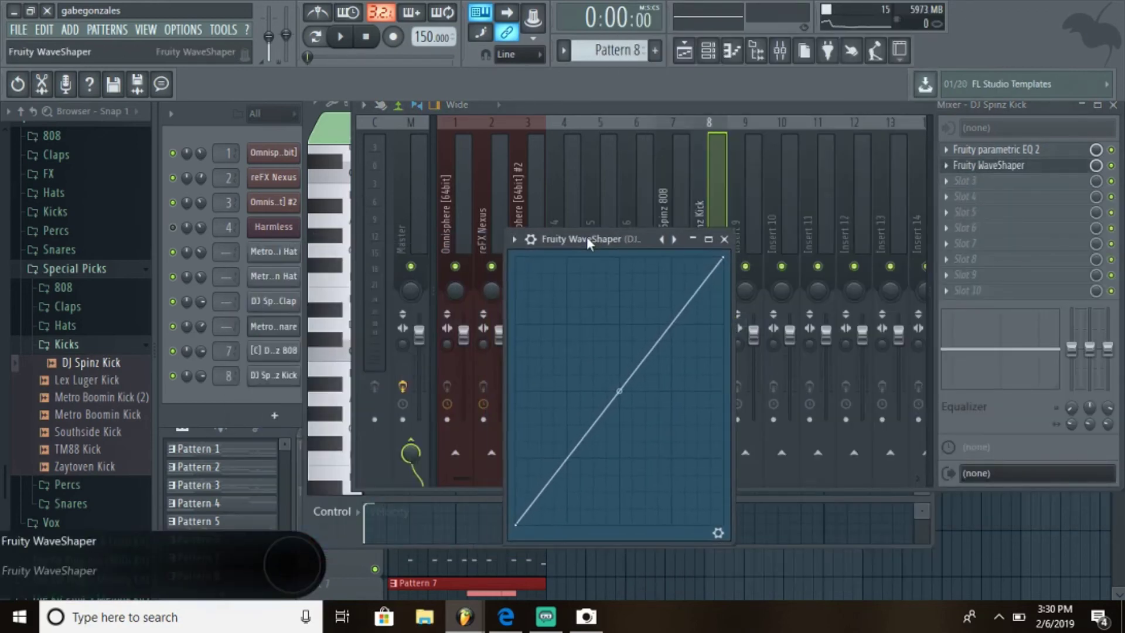
Bend the kick's WaveShaper curve clearly upward at its midpoint, auditioning the kick at C5 and B4.
left_click_drag(619, 390, 619, 354)
key("z")
key("z")
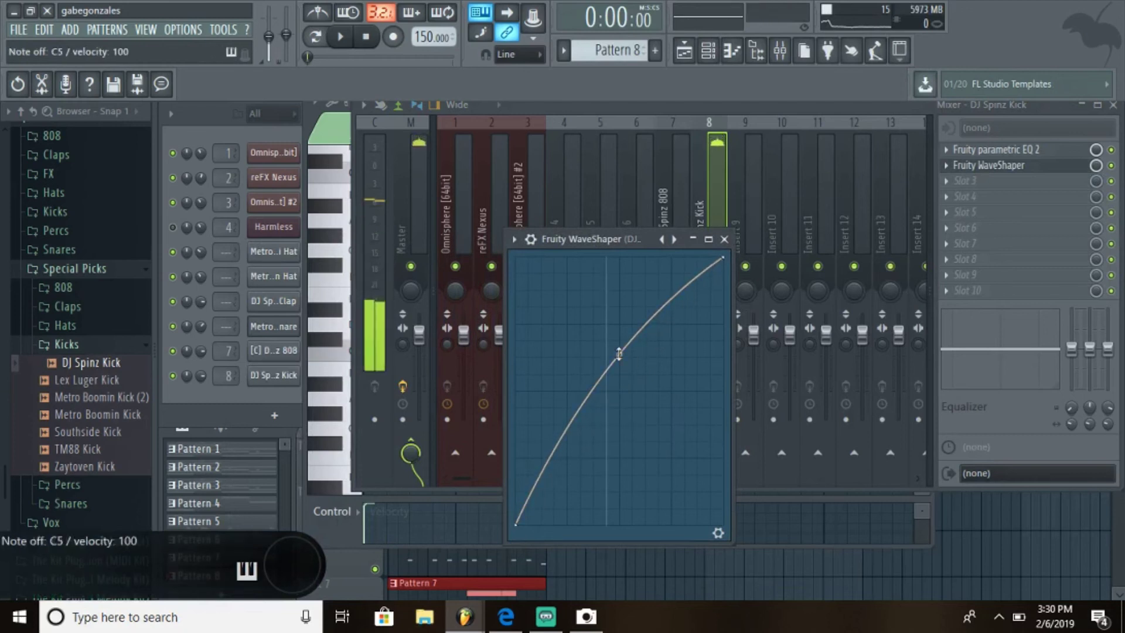
left_click_drag(619, 354, 619, 332)
key("m")
key("m")
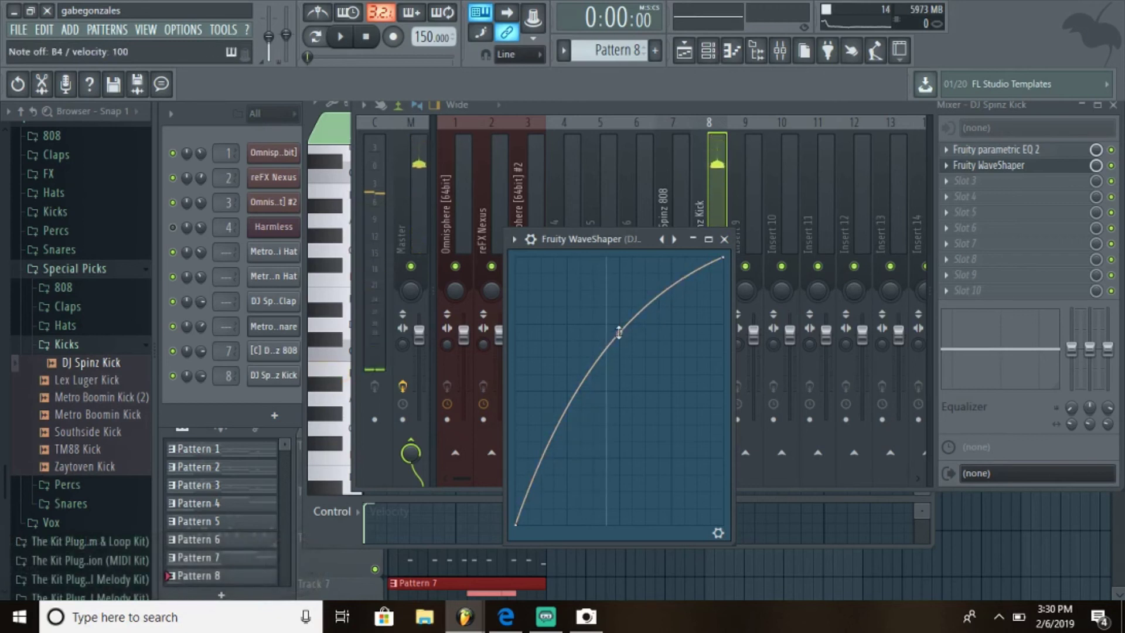
left_click(724, 239)
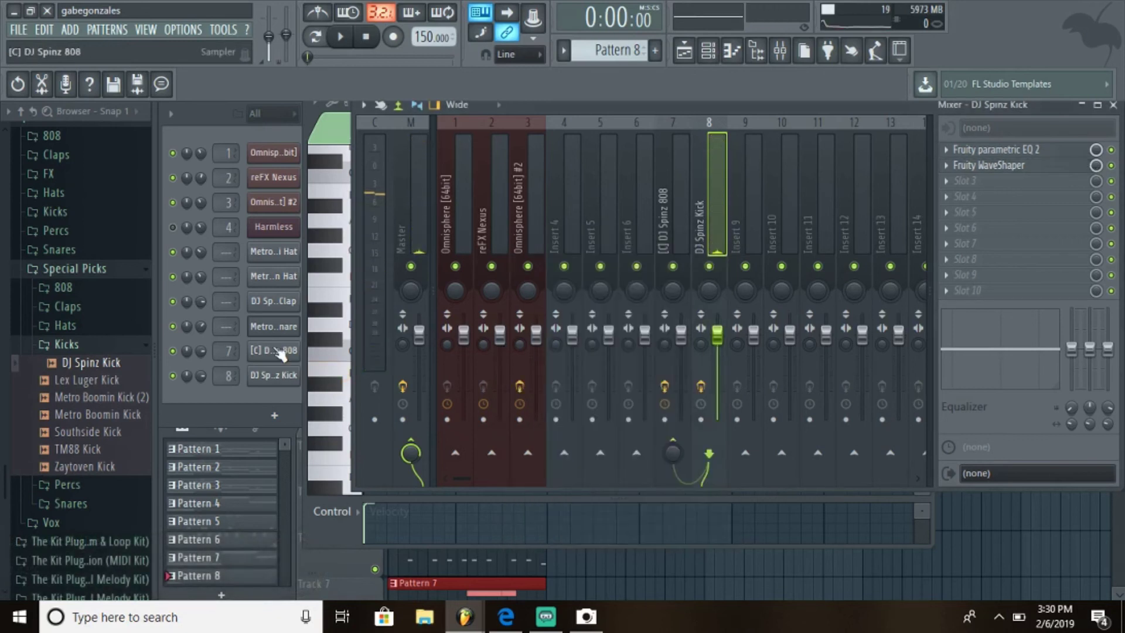
Add C5 kick notes near the end of bar 1, at 2:05, at the start of bar 3 and twice in bar 4.
left_click(338, 567)
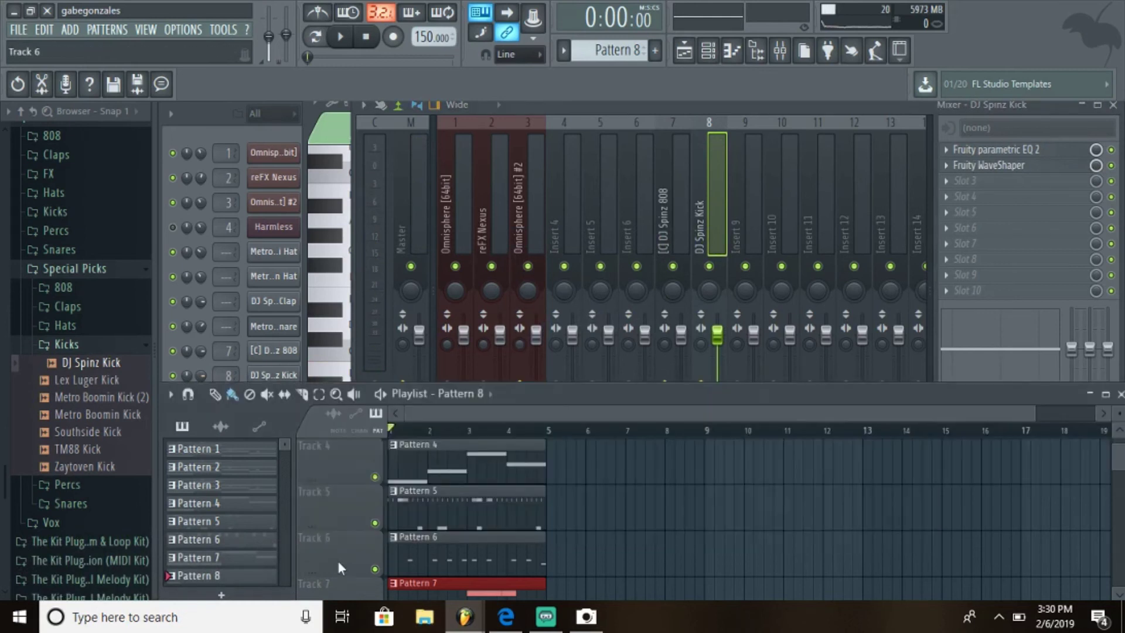
left_click(359, 205)
left_click(340, 205)
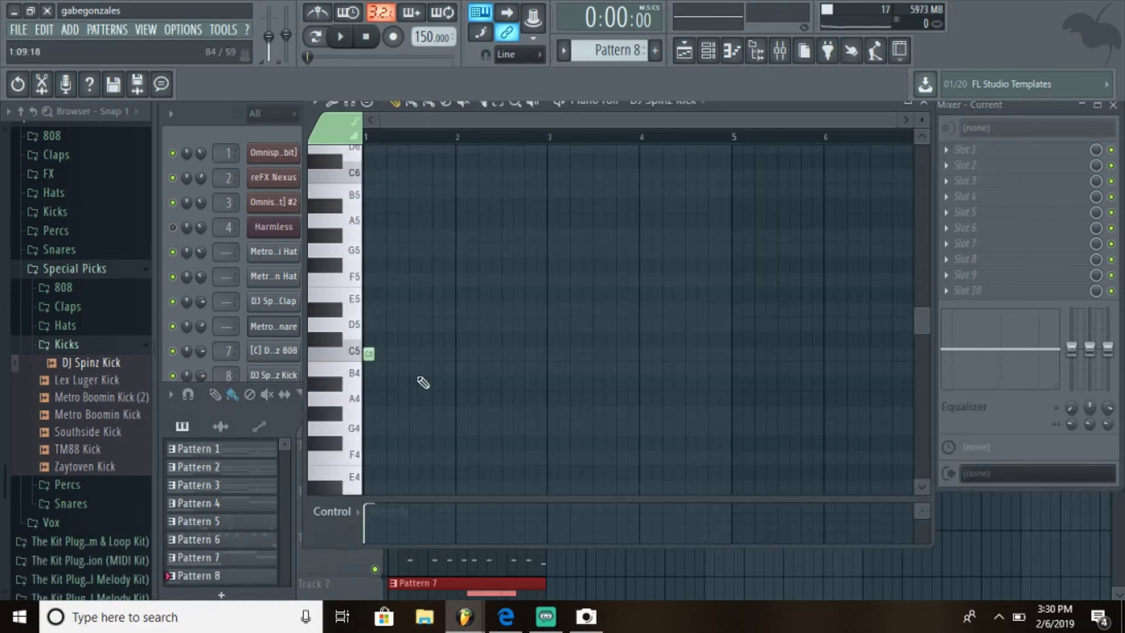
left_click(484, 354)
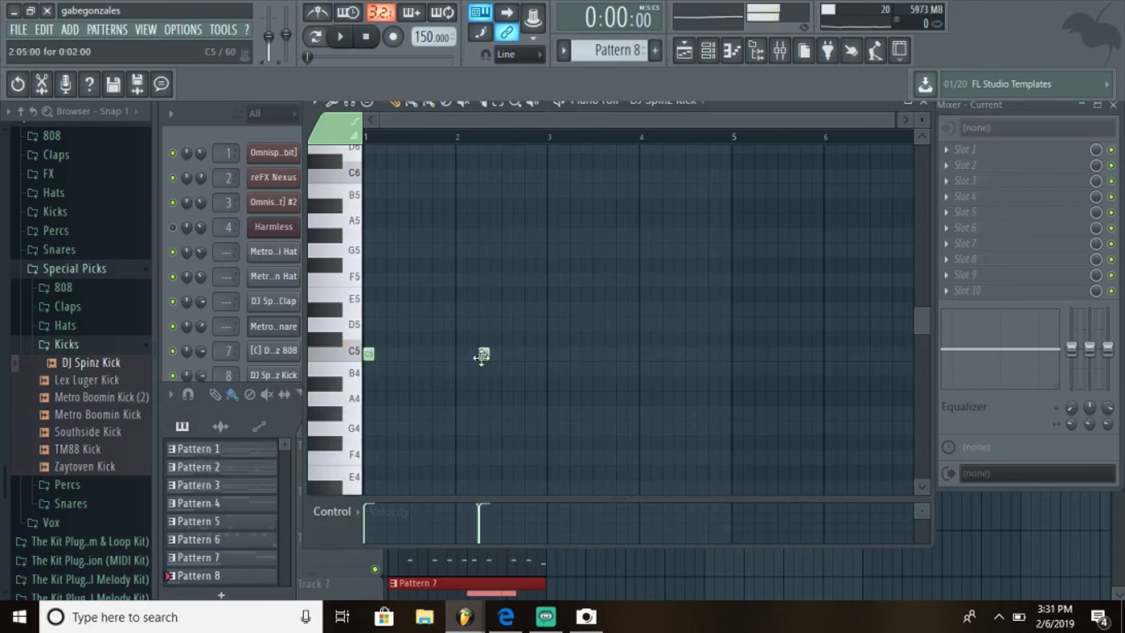
left_click(552, 354)
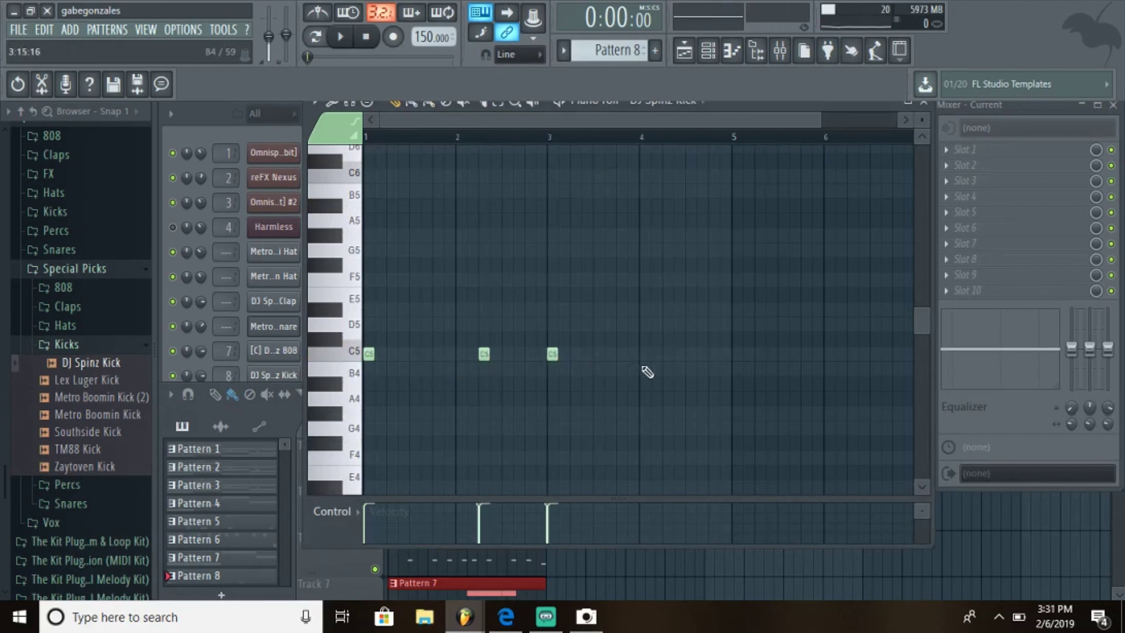
left_click(668, 354)
left_click(703, 354)
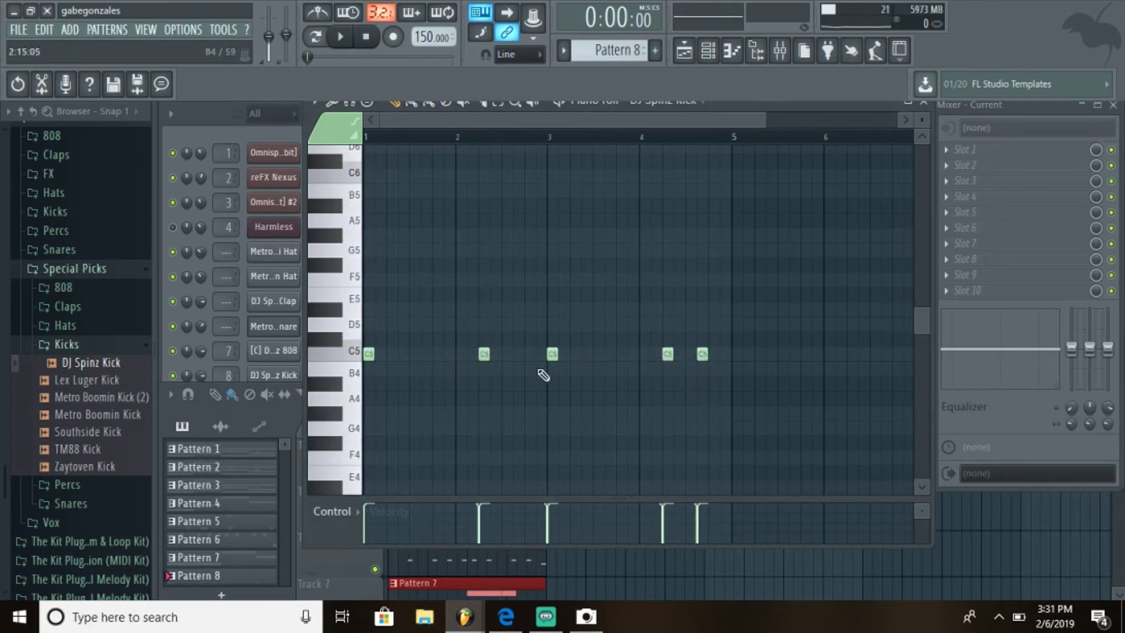
left_click(449, 354)
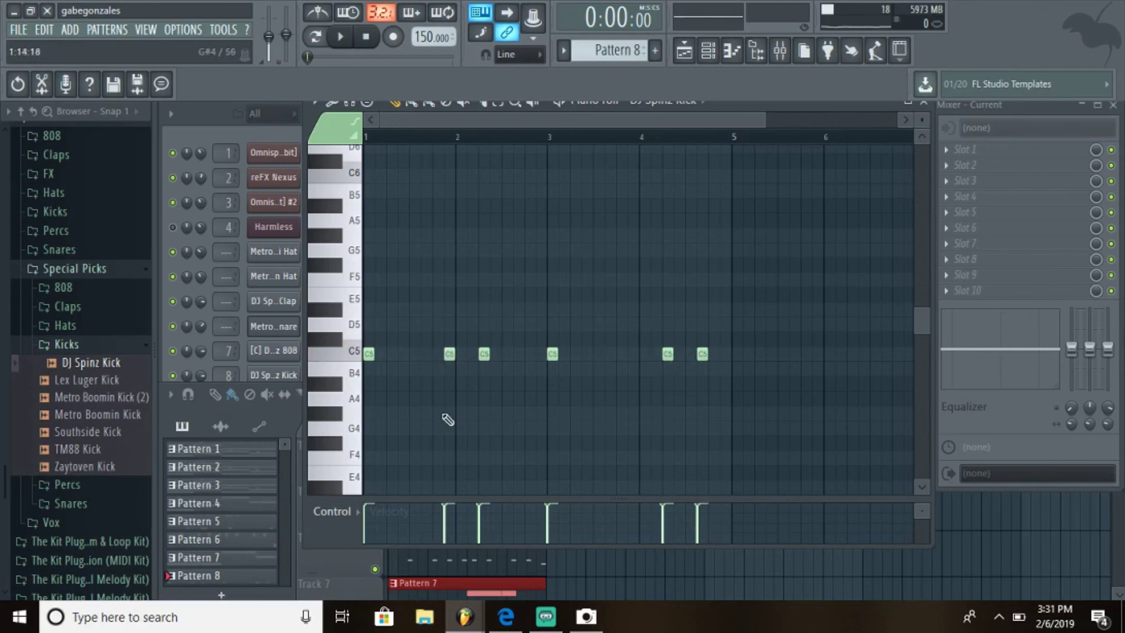
Place Pattern 8 at the start of Track 8 in the playlist and play the song while viewing the mixer levels.
left_click(613, 588)
right_click(634, 593)
scroll(648, 591, "down", 1)
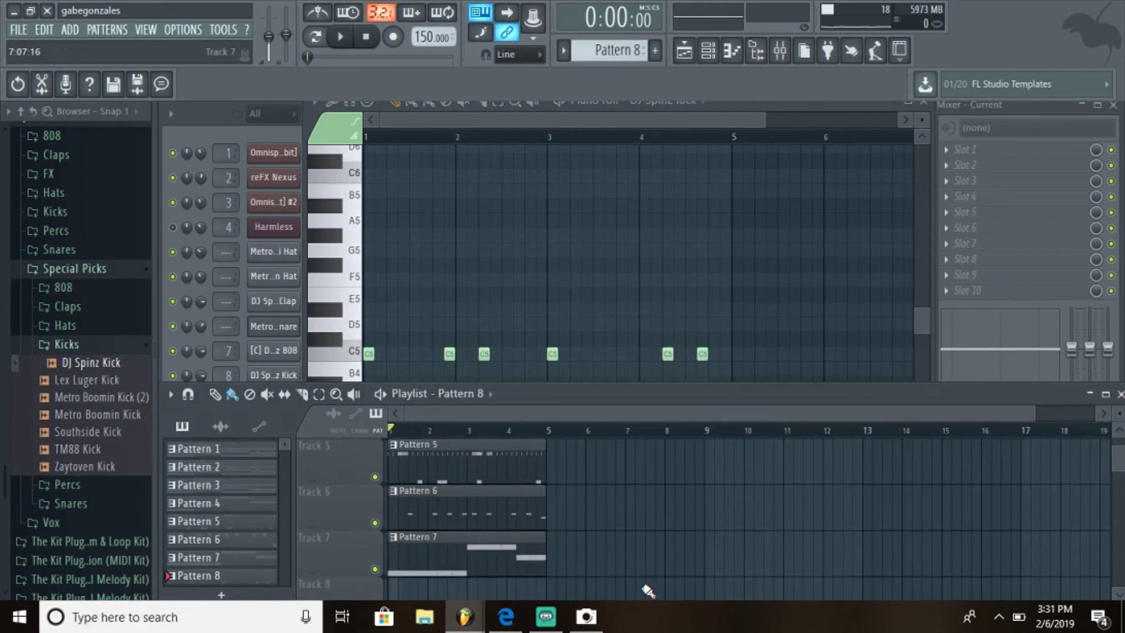
left_click(396, 591)
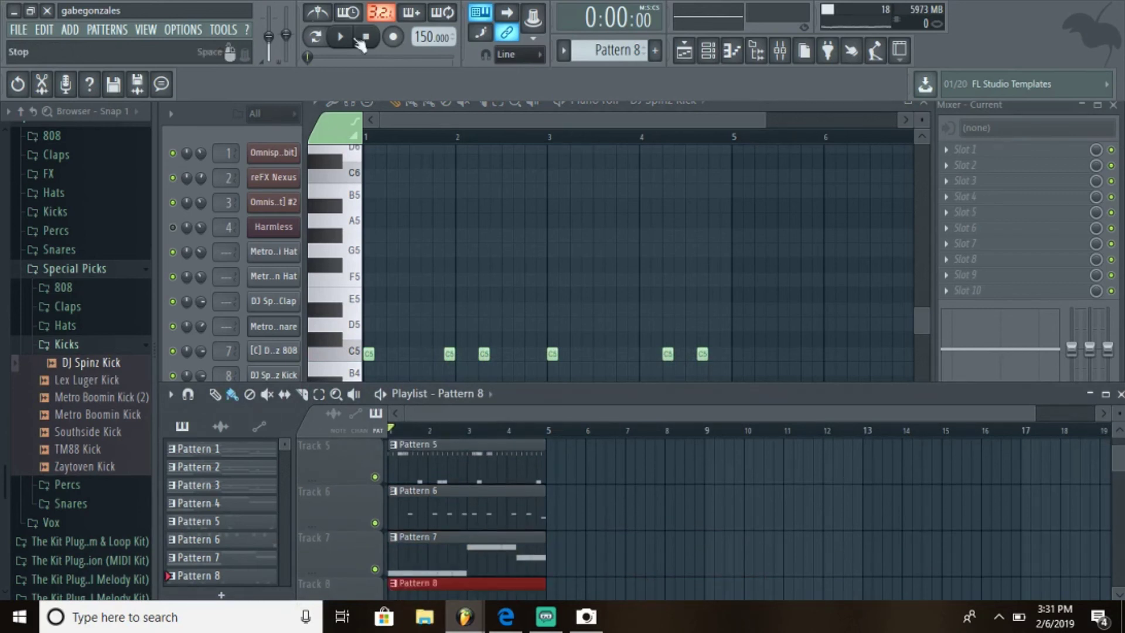
key("space")
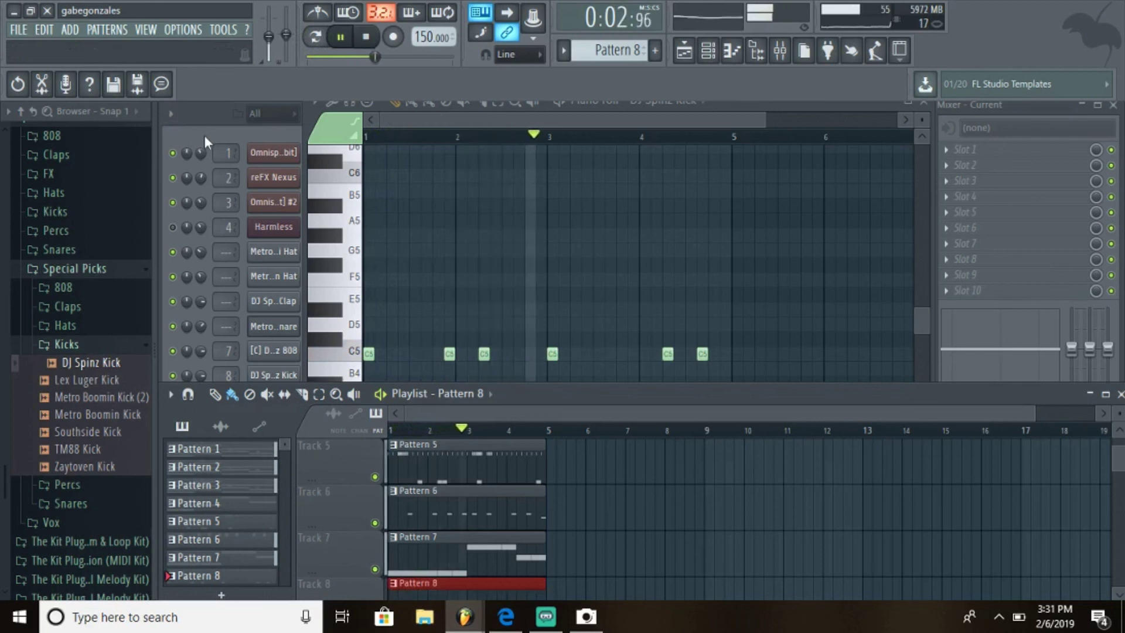
left_click(925, 104)
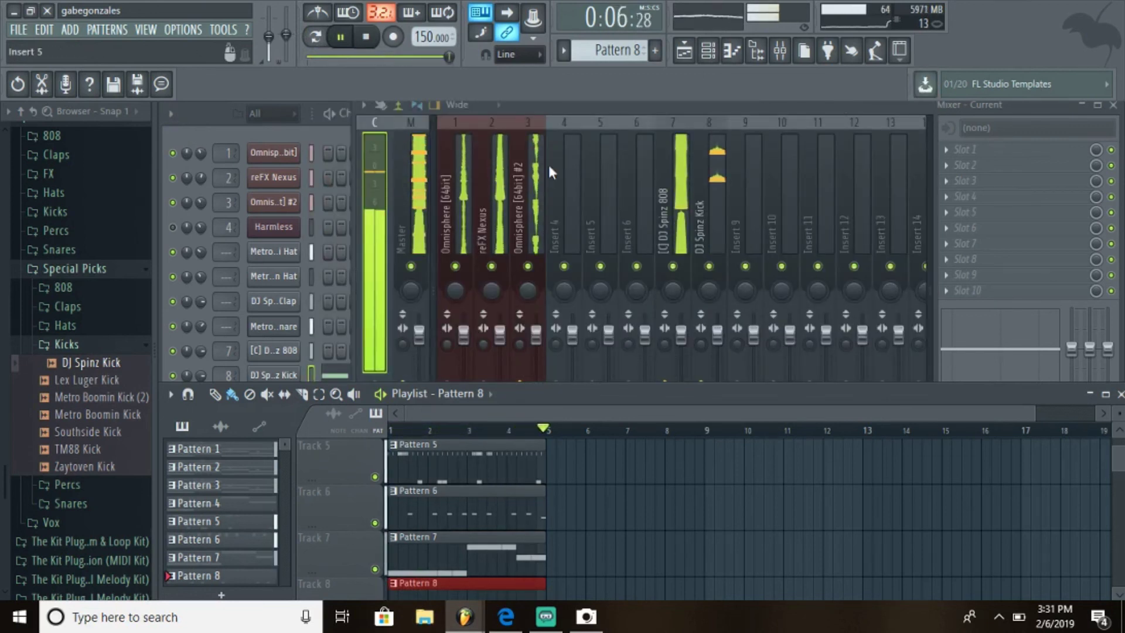
Set the kick channel's volume to 48% while the song plays, check the mixer levels and stop playback.
key("F6")
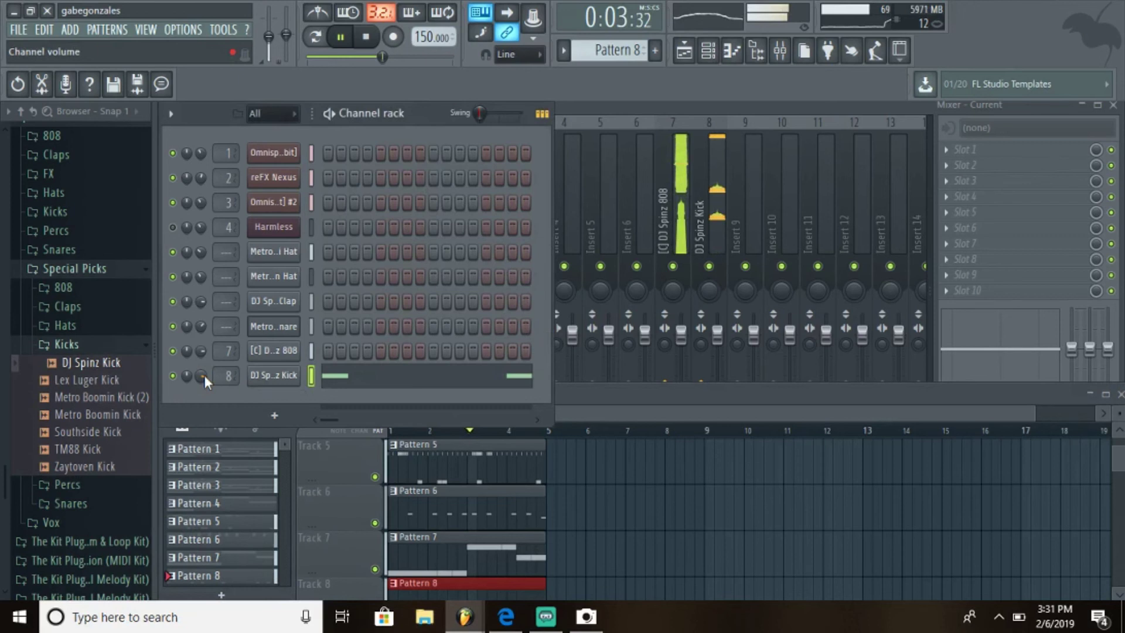
key("F9")
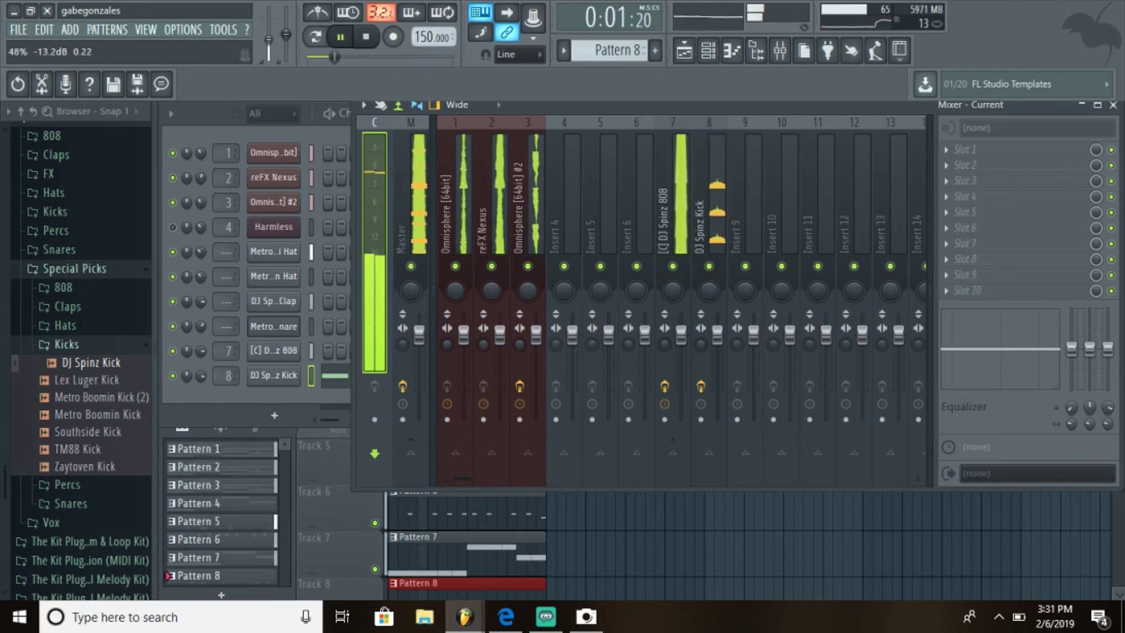
key("space")
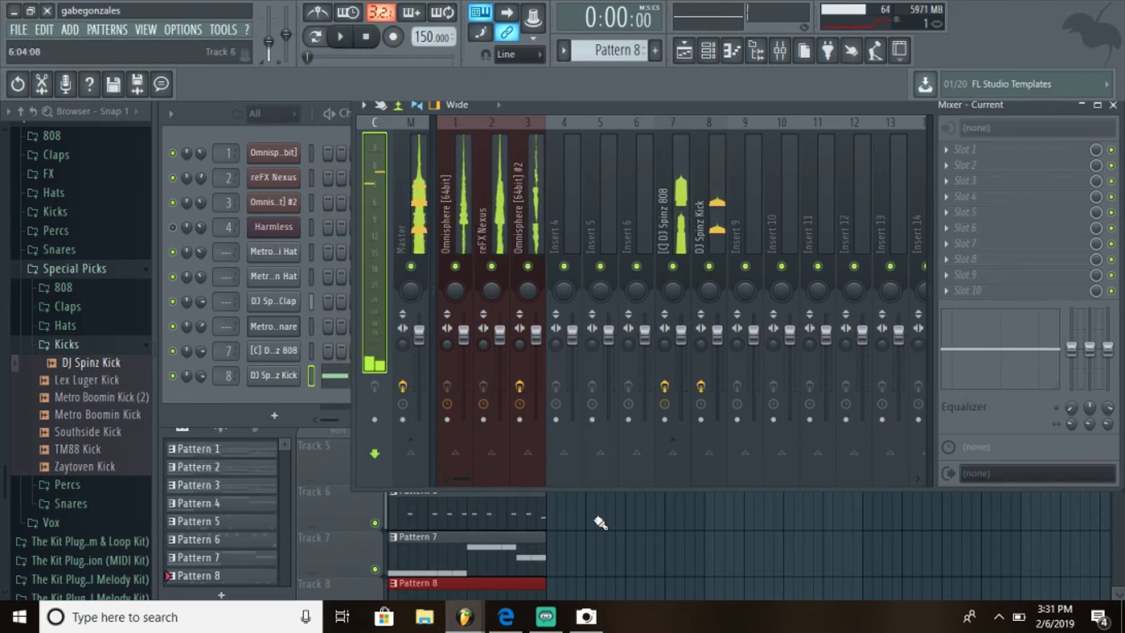
Maximize the playlist, copy Pattern 1 to bar 5 and shift the Pattern 2, 3 and 4 clips to start at bar 5.
left_click(627, 531)
double_click(618, 398)
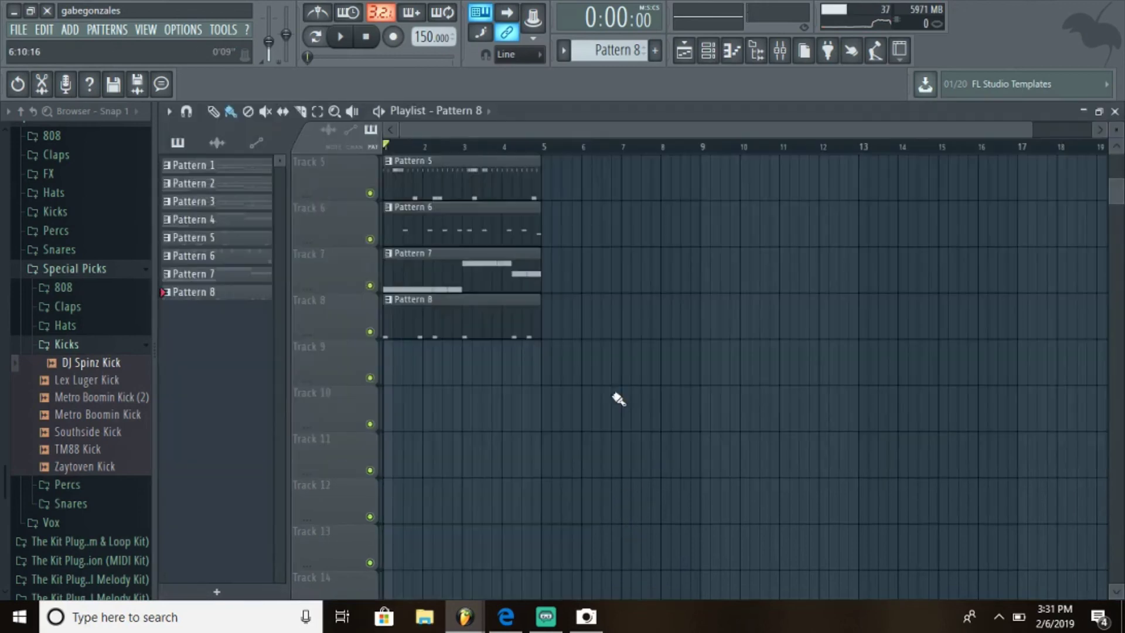
scroll(618, 398, "up", 4)
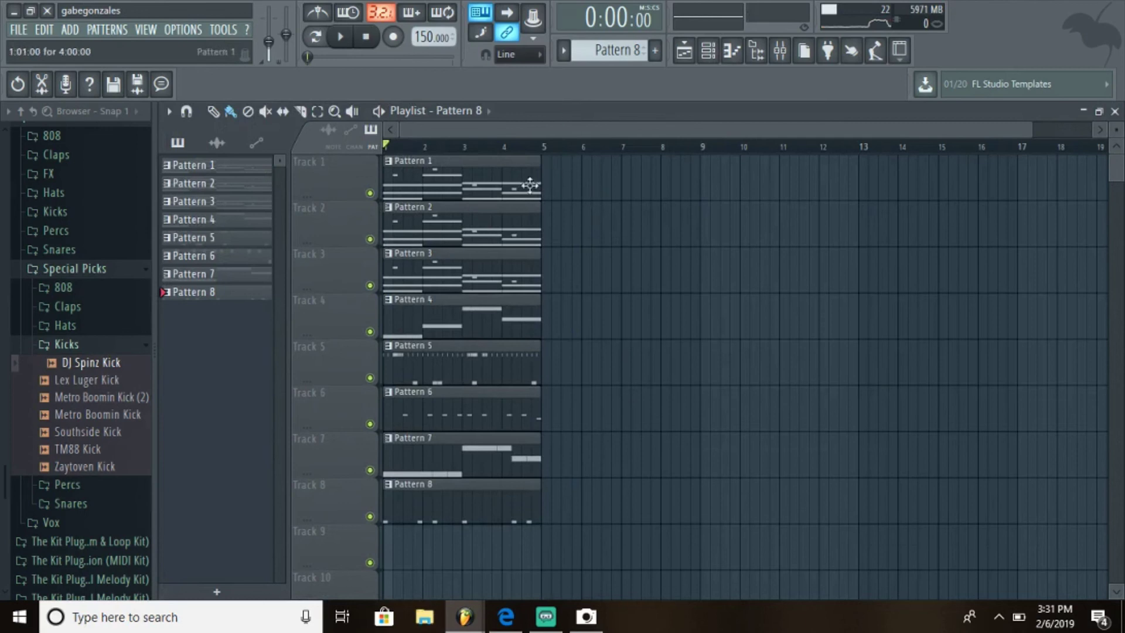
left_click_drag(560, 276, 598, 235)
left_click_drag(493, 182, 634, 206)
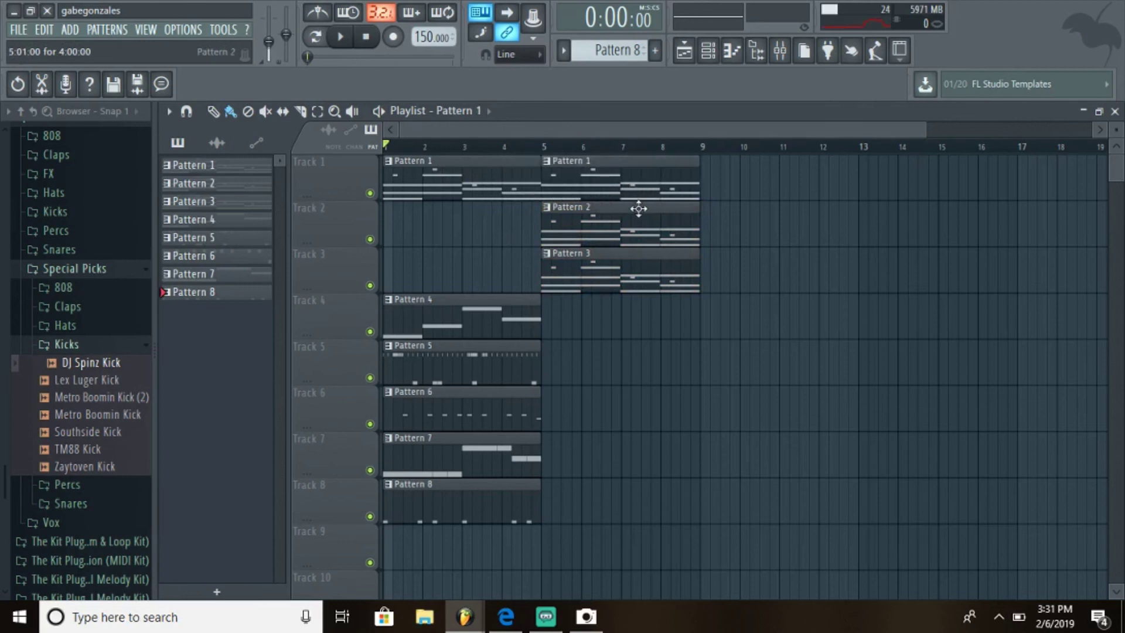
left_click_drag(419, 325, 582, 320)
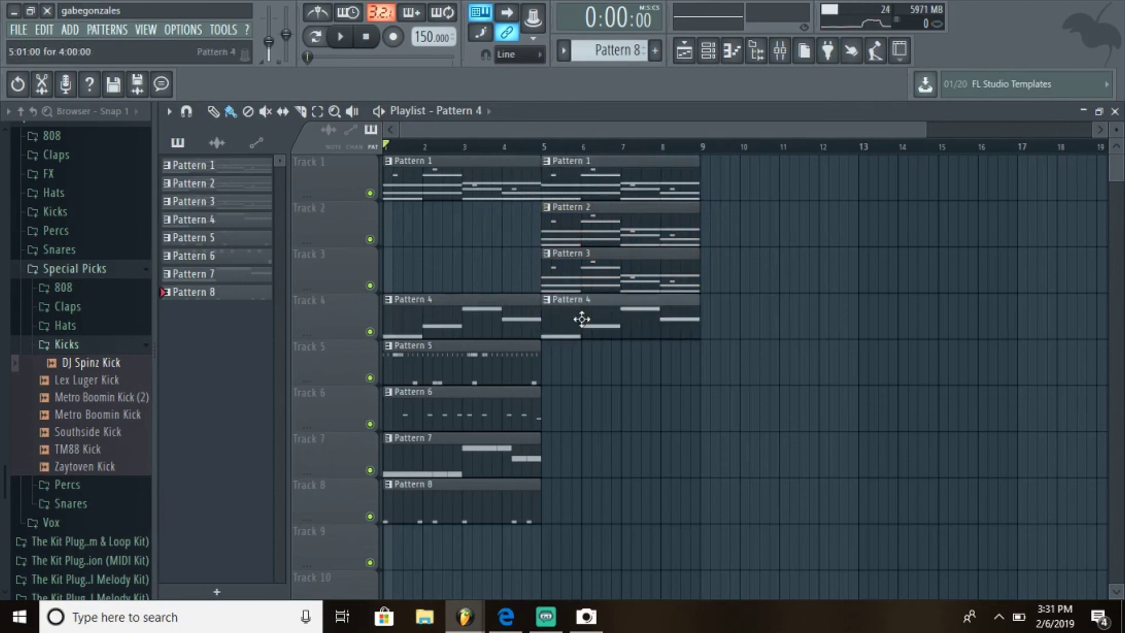
right_click(506, 319)
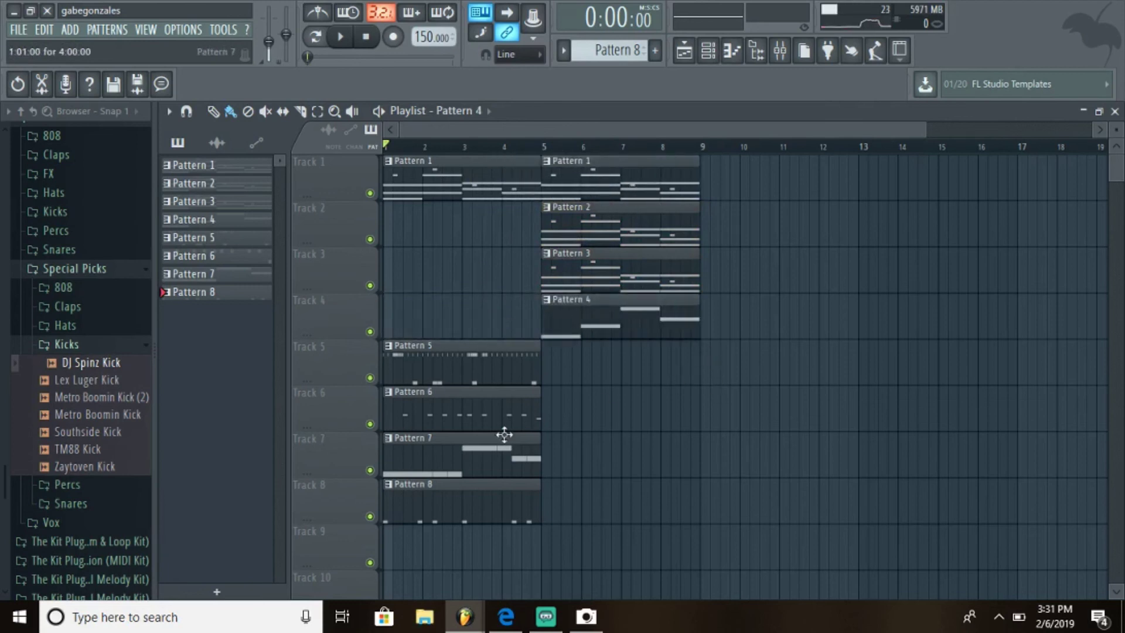
Shift the Pattern 5 to 8 clips to start at bar 9 and repeat Pattern 1 at bars 9 and 13.
left_click_drag(563, 549, 713, 410)
left_click_drag(647, 178, 967, 194)
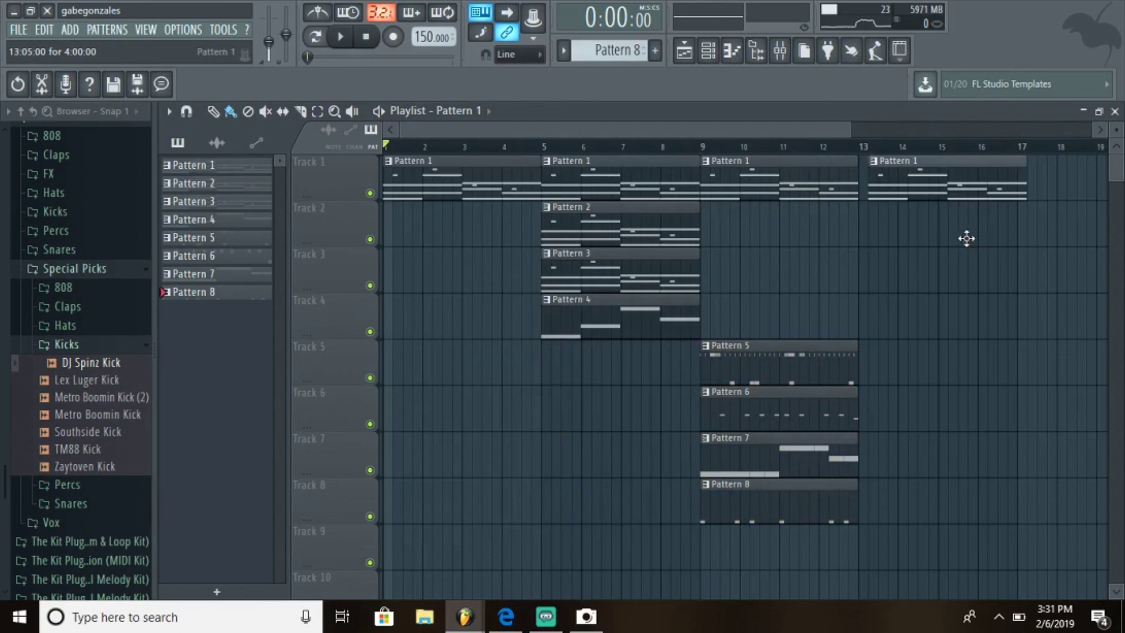
left_click_drag(968, 238, 970, 245)
Duplicate the Pattern 5 to 8 clips to bar 13, then delete the duplicated Pattern 8 clip.
left_click_drag(857, 567, 722, 374)
key("ctrl+b")
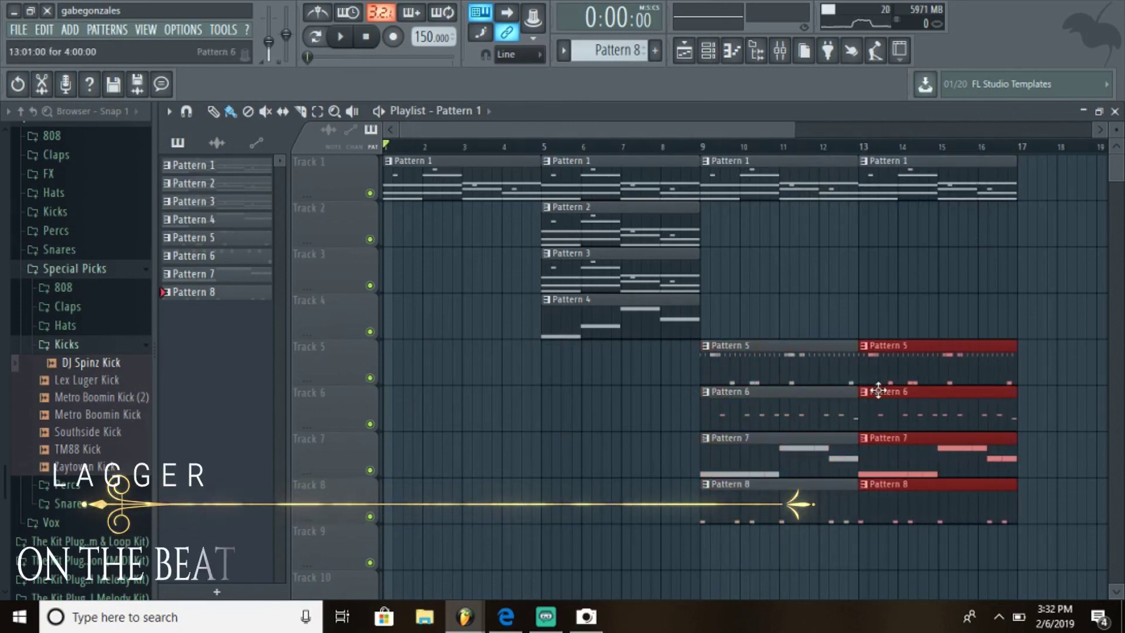
left_click(931, 541)
right_click(922, 515)
right_click(1005, 553)
Play the arrangement from the start and unmute the Harmless channel, then stop playback.
scroll(648, 509, "down", 4)
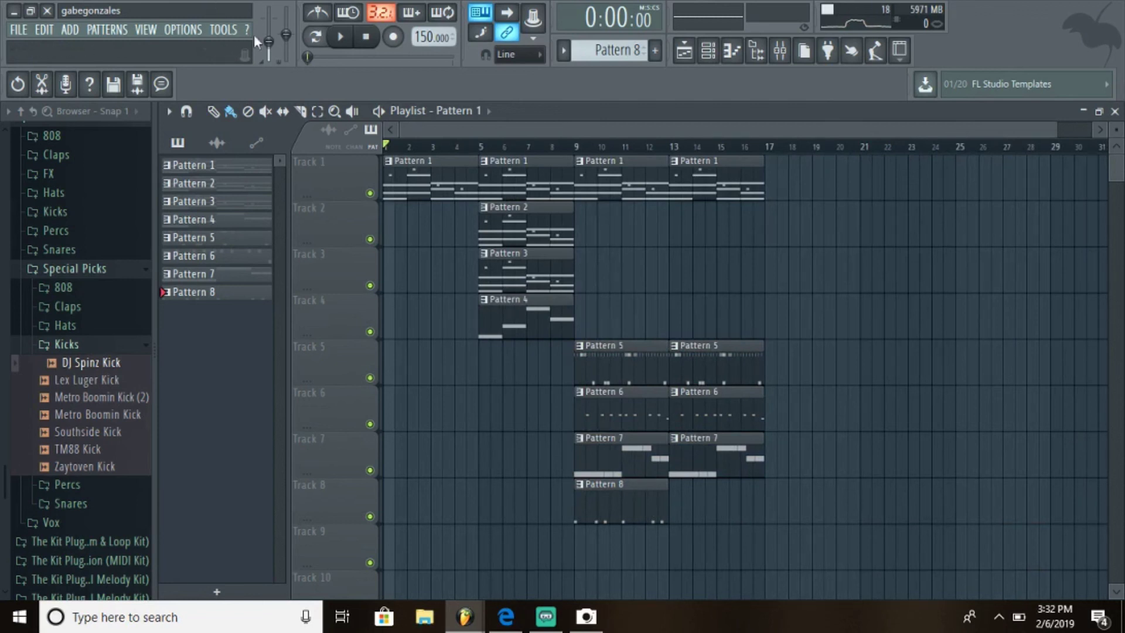
key("space")
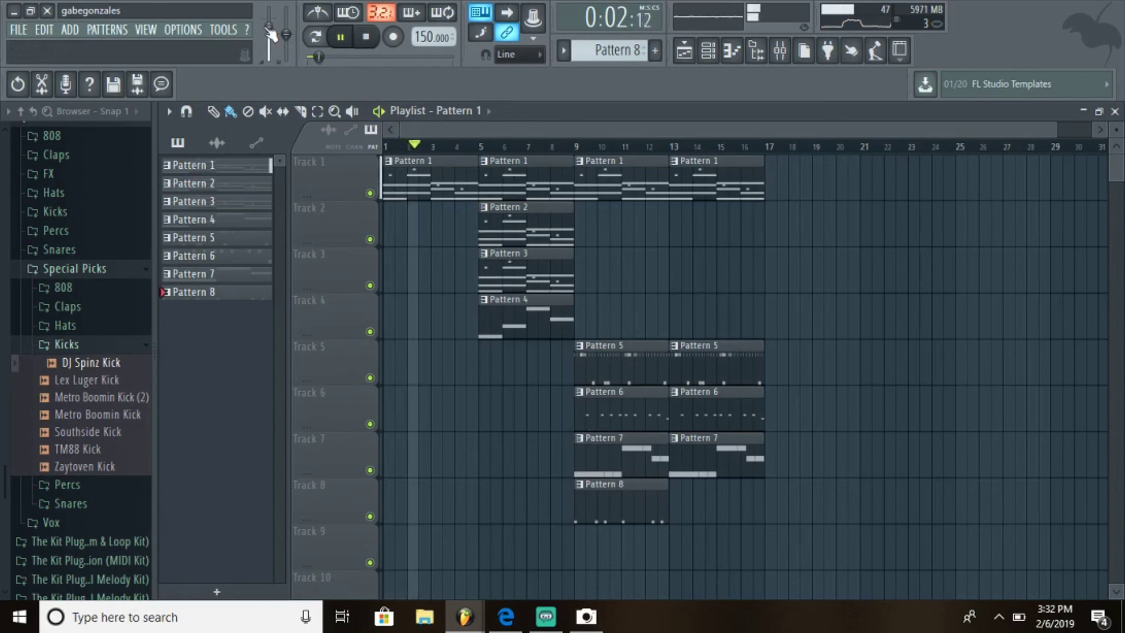
double_click(621, 110)
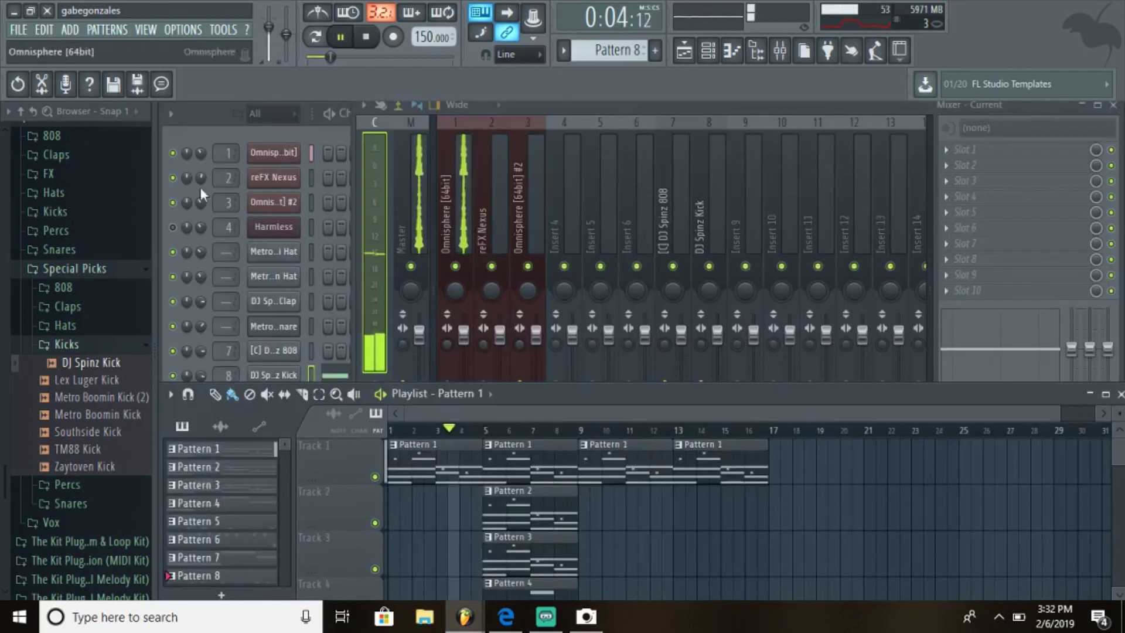
left_click(177, 238)
double_click(657, 389)
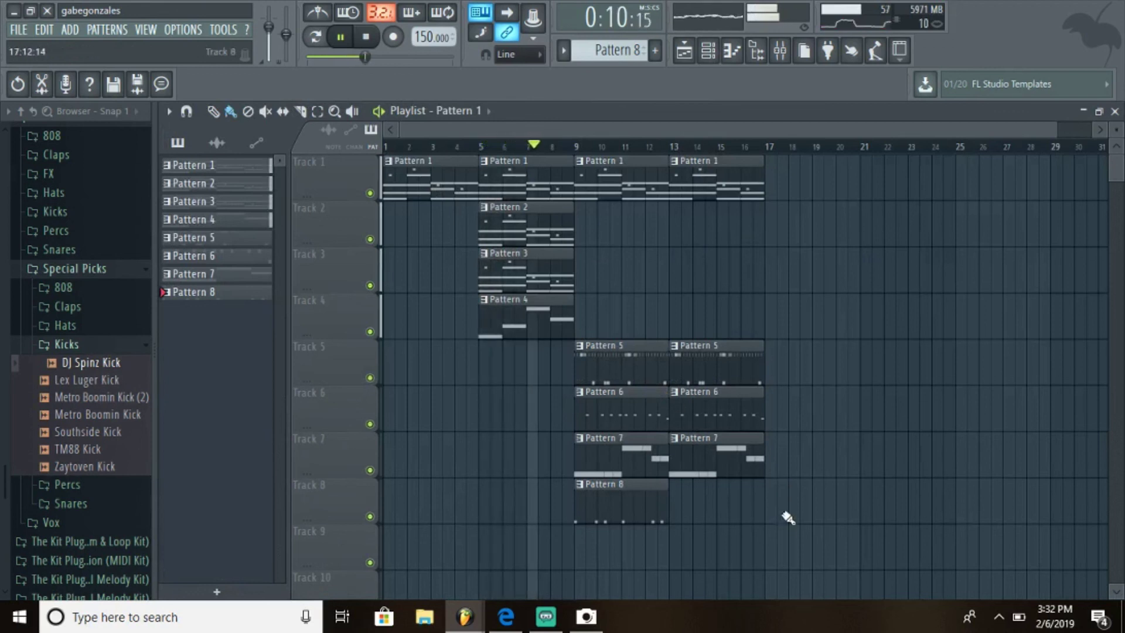
key("space")
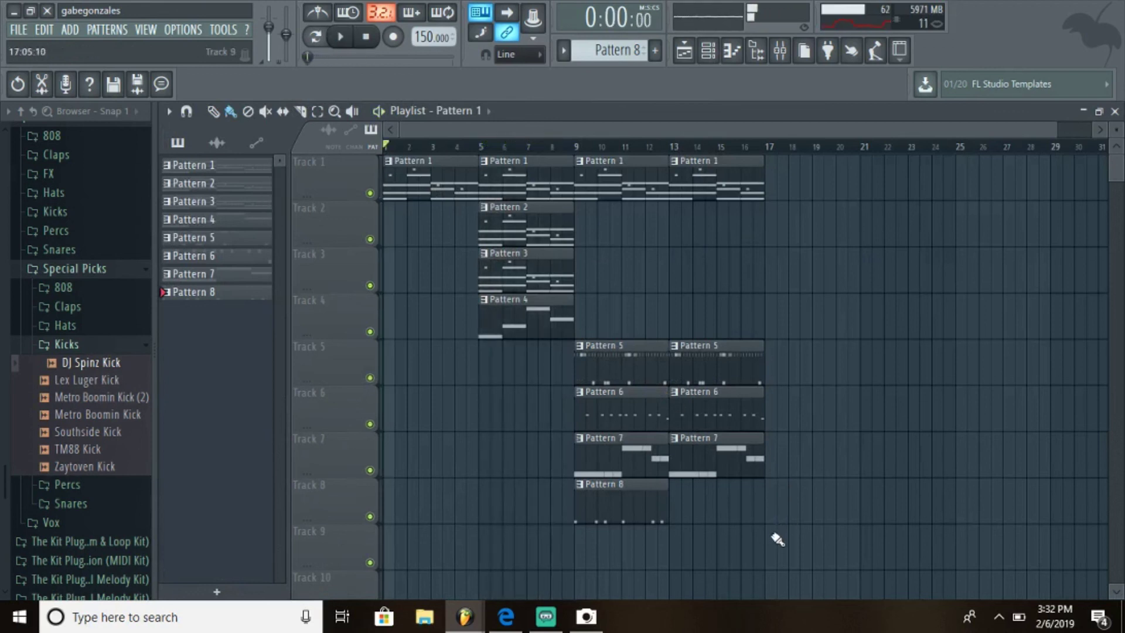
Move all clips from bar 9 onward so that they start at bar 13.
left_click_drag(772, 570, 680, 167)
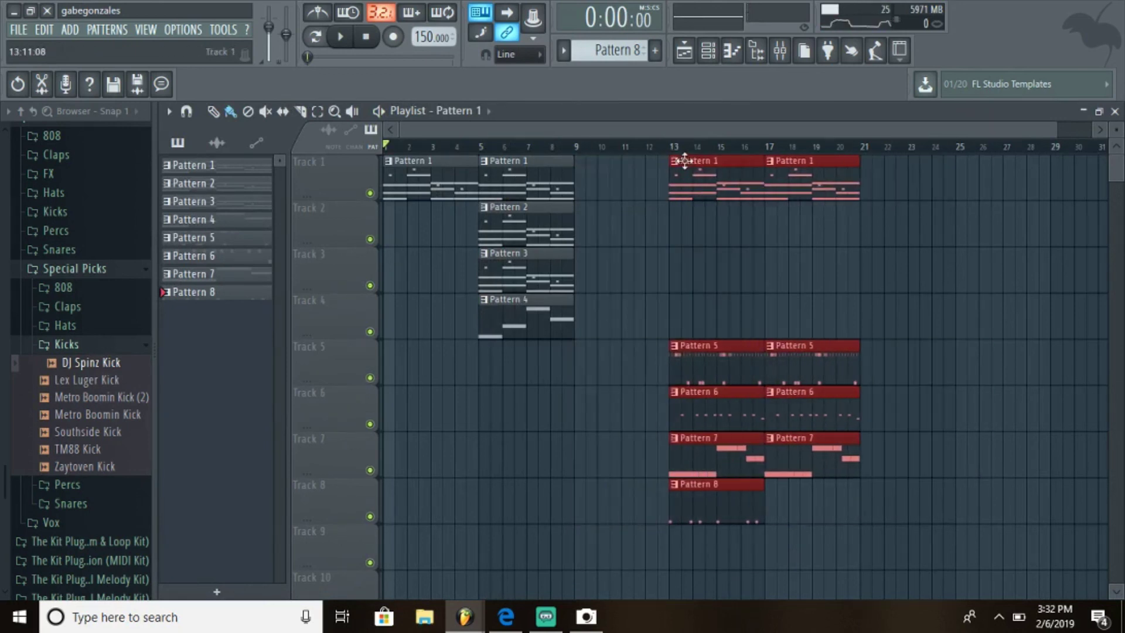
left_click(612, 272)
Relocate the Pattern 3 clip from bar 5 to bar 9 and copy Patterns 1, 2 and 4 to bar 9.
right_click(521, 277)
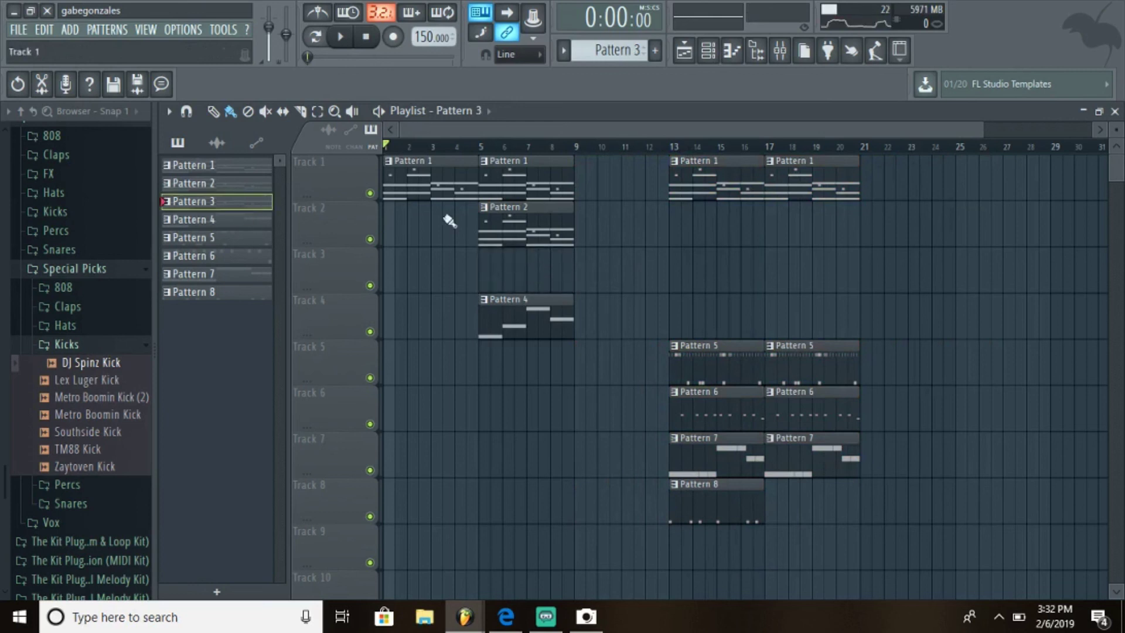
left_click(578, 268)
left_click_drag(586, 227, 633, 155)
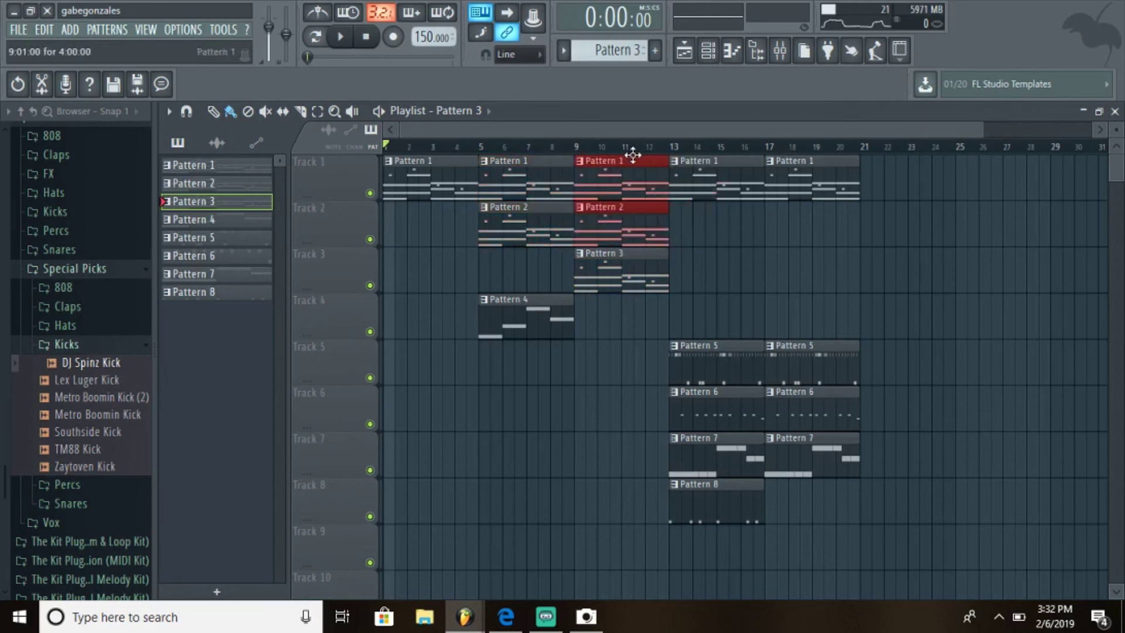
left_click_drag(491, 327, 590, 321)
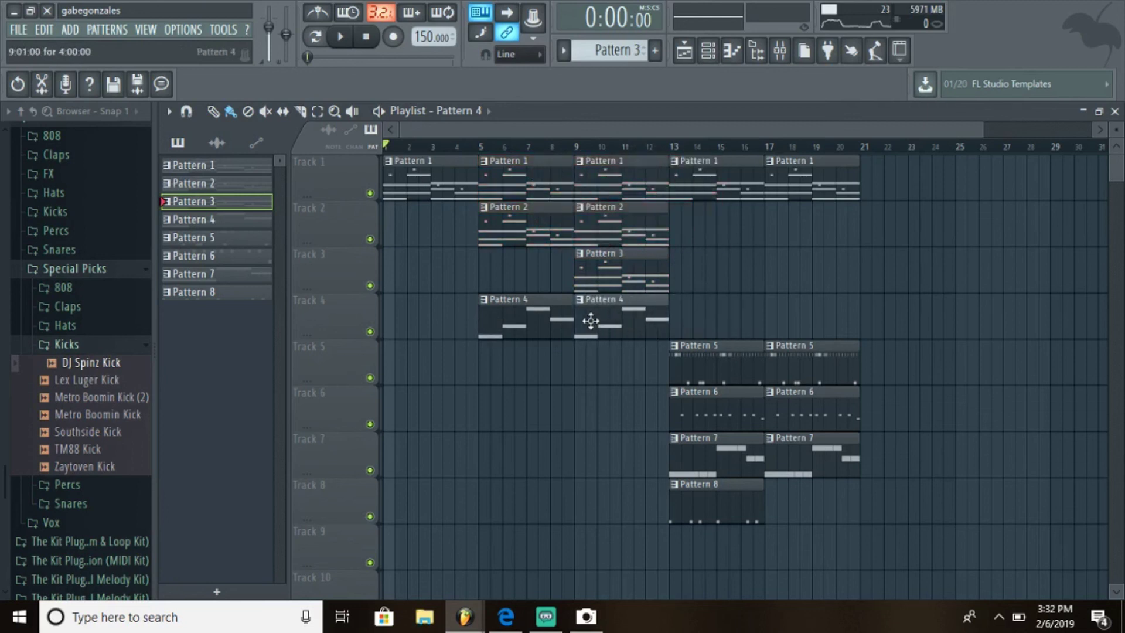
Play the arrangement, set the reFX Nexus channel's volume to 45% and return to the maximized playlist.
scroll(548, 428, "down", 1)
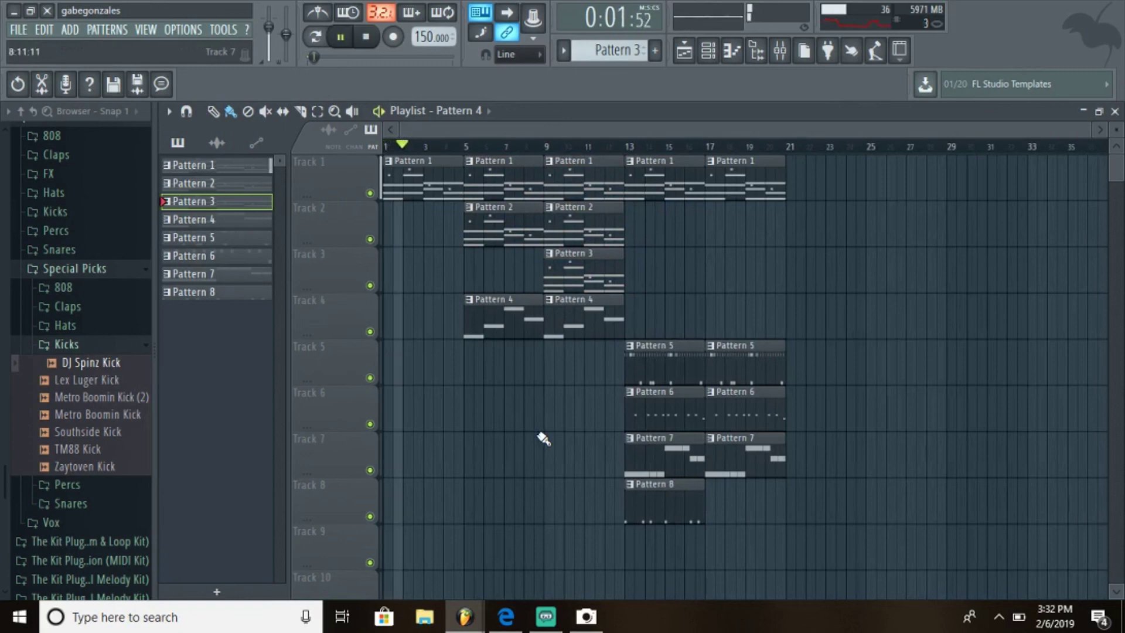
double_click(588, 117)
left_click_drag(202, 177, 202, 180)
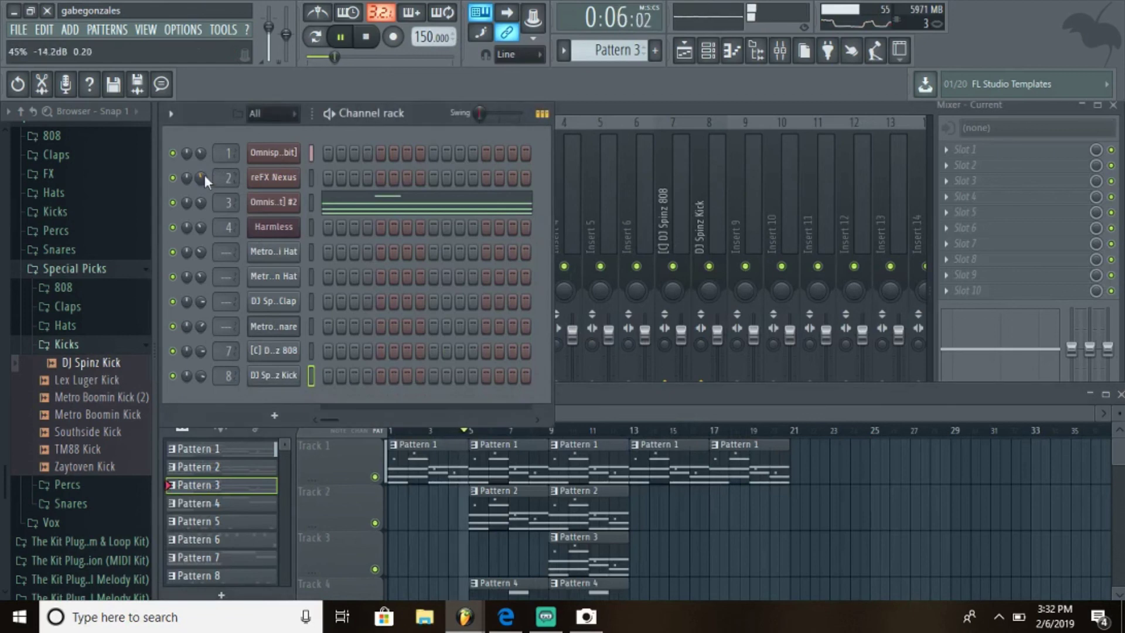
double_click(631, 394)
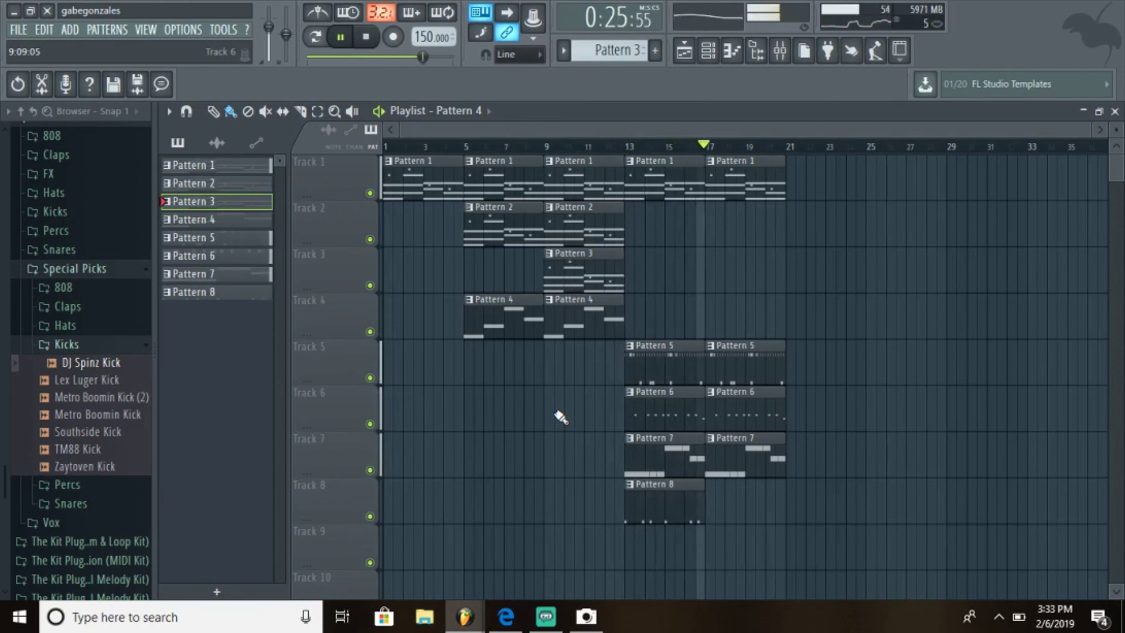
Add Pattern 8 at bar 17 and repeat the clips of bars 13 to 20 at bar 21, leaving out Pattern 8.
left_click_drag(681, 512, 632, 176)
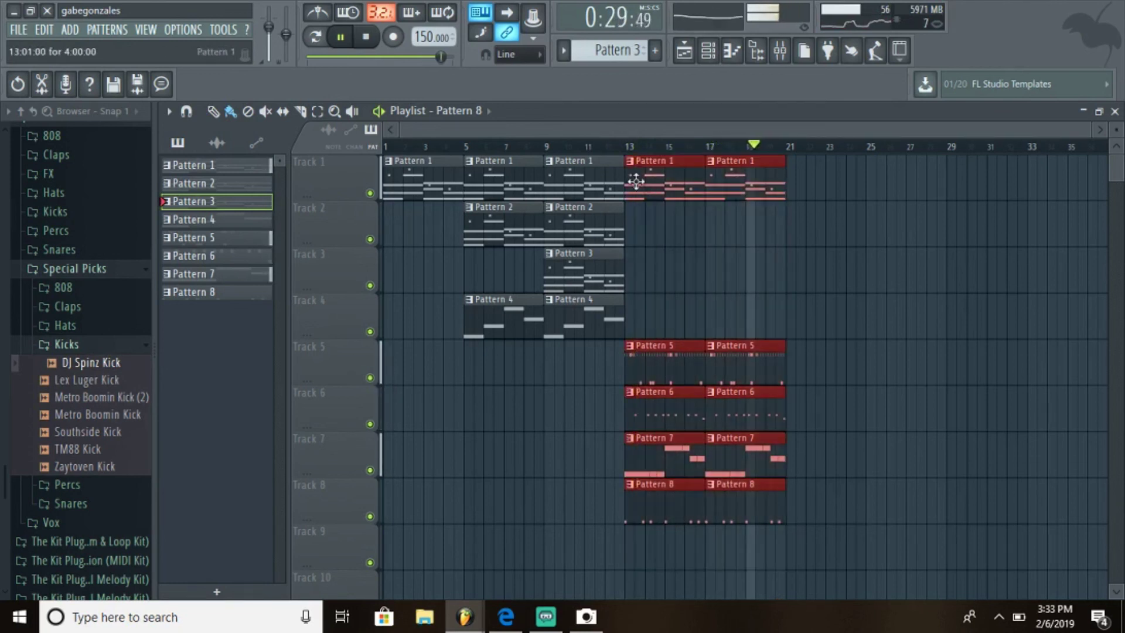
key("ctrl+b")
right_click(846, 513)
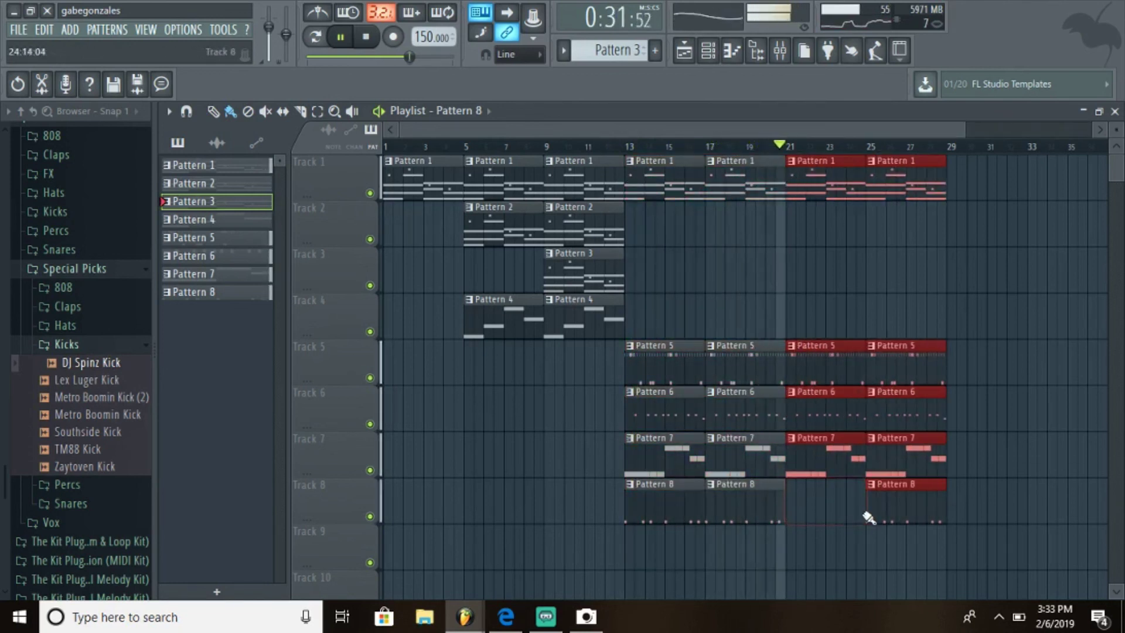
right_click(891, 520)
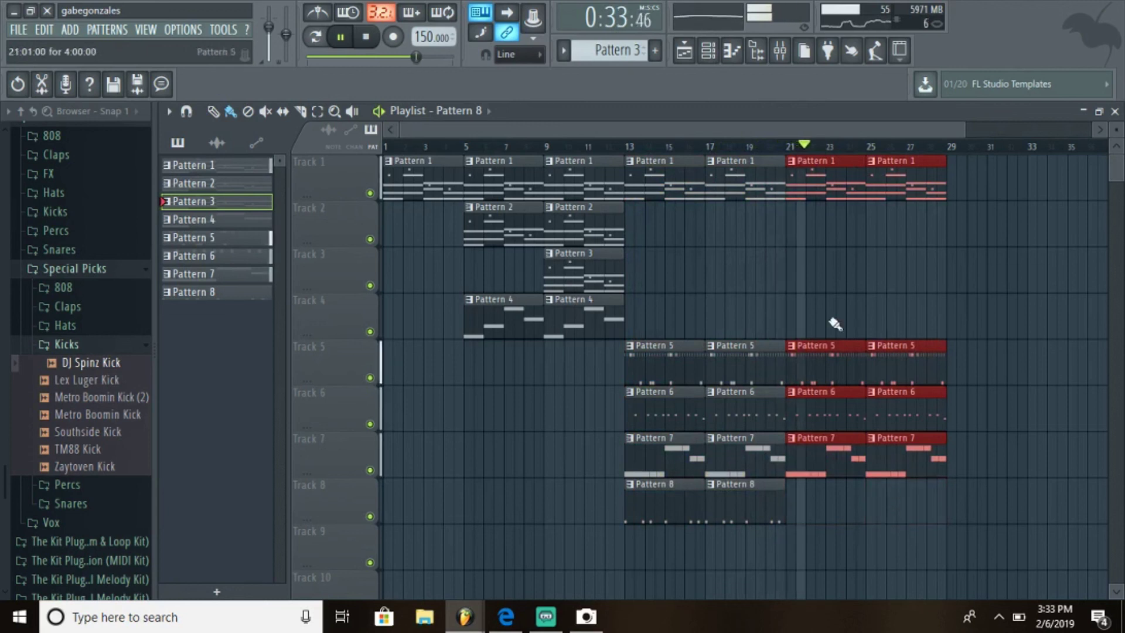
Copy the Pattern 3 clip to bars 21 and 25 on Track 3.
left_click_drag(594, 270, 840, 309)
left_click_drag(830, 269, 912, 268)
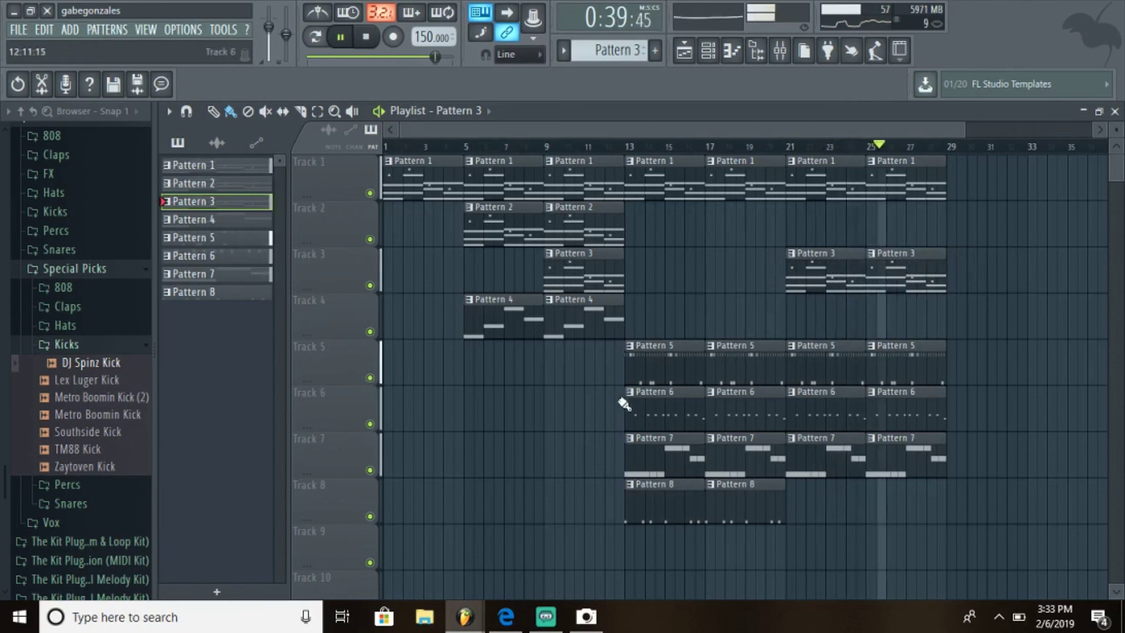
Copy the Pattern 1 to 4 clips of bars 5 to 12 to bar 29 and play the song from bar 13.
left_click_drag(621, 410, 972, 128)
scroll(897, 221, "down", 1)
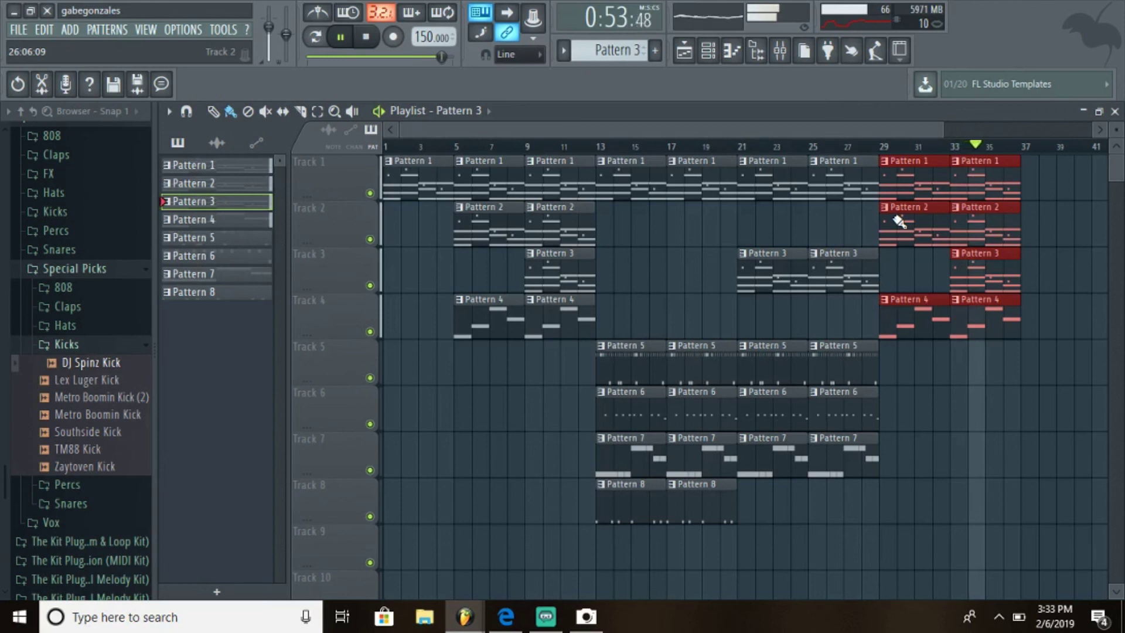
left_click(600, 150)
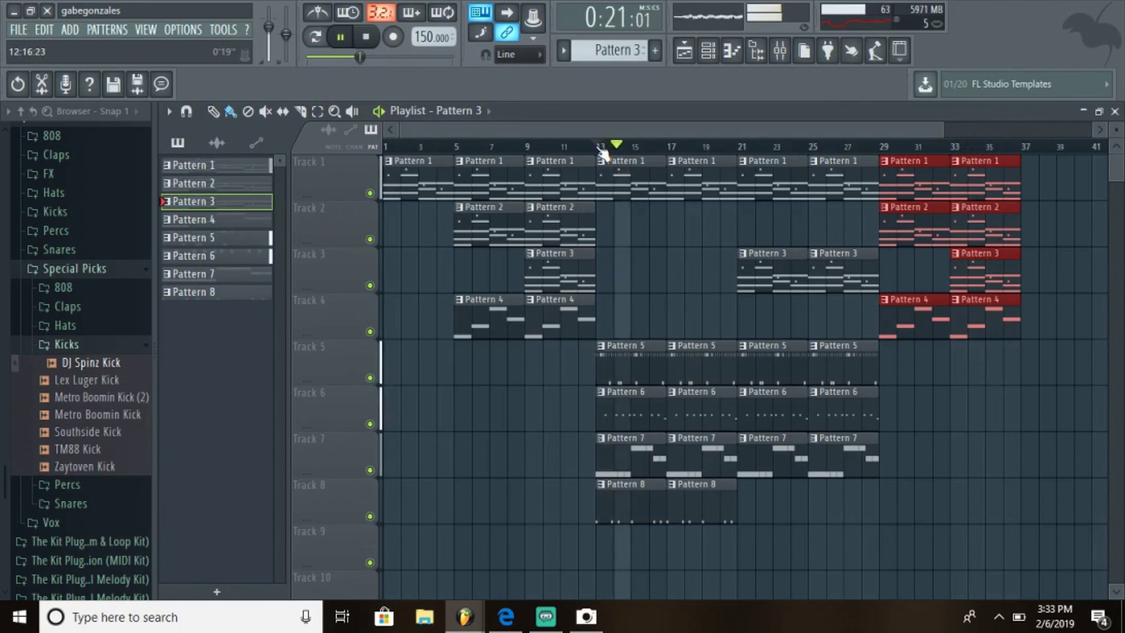